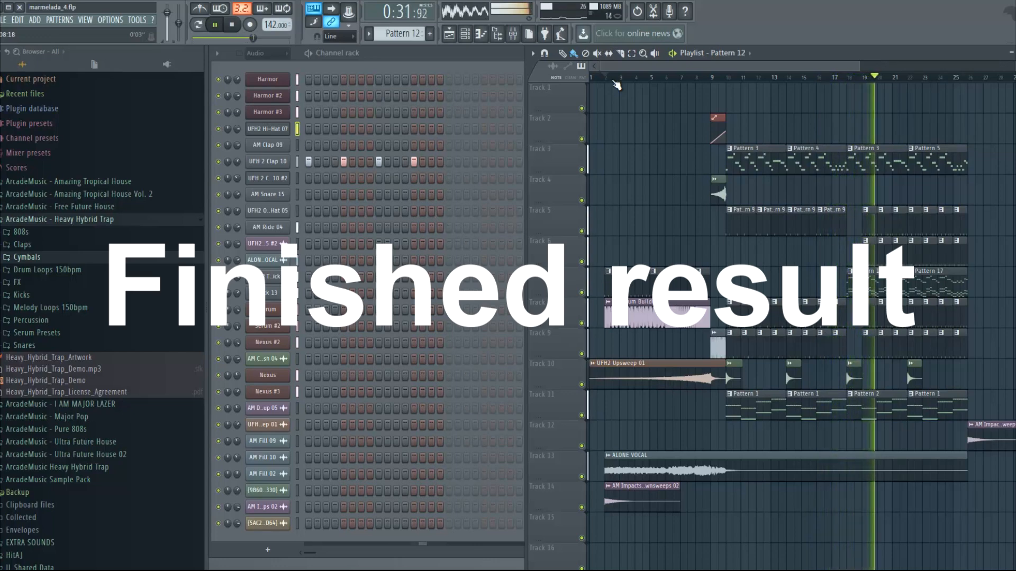
Step: Look over the arrangements of the two finished projects, marmelada_4 and Mello, in the playlist while they play
drag(678, 66, 715, 81)
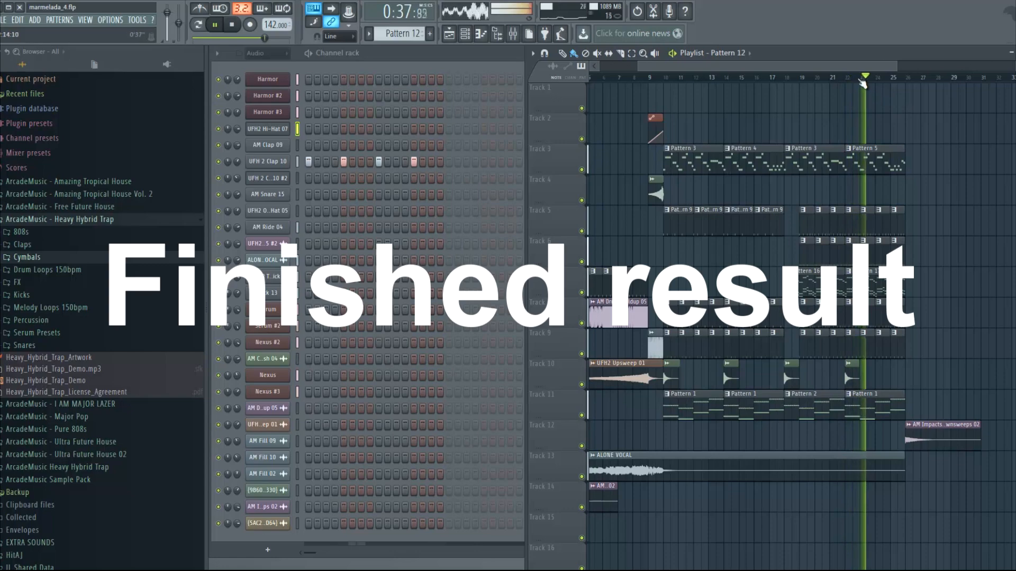
scroll(847, 73, up, 4)
drag(846, 68, 877, 70)
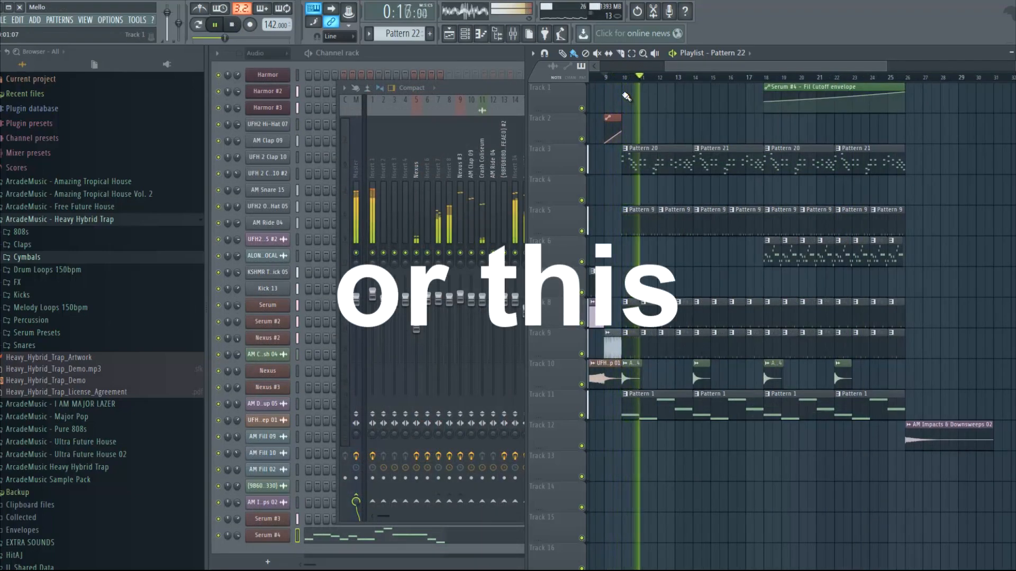
click(498, 84)
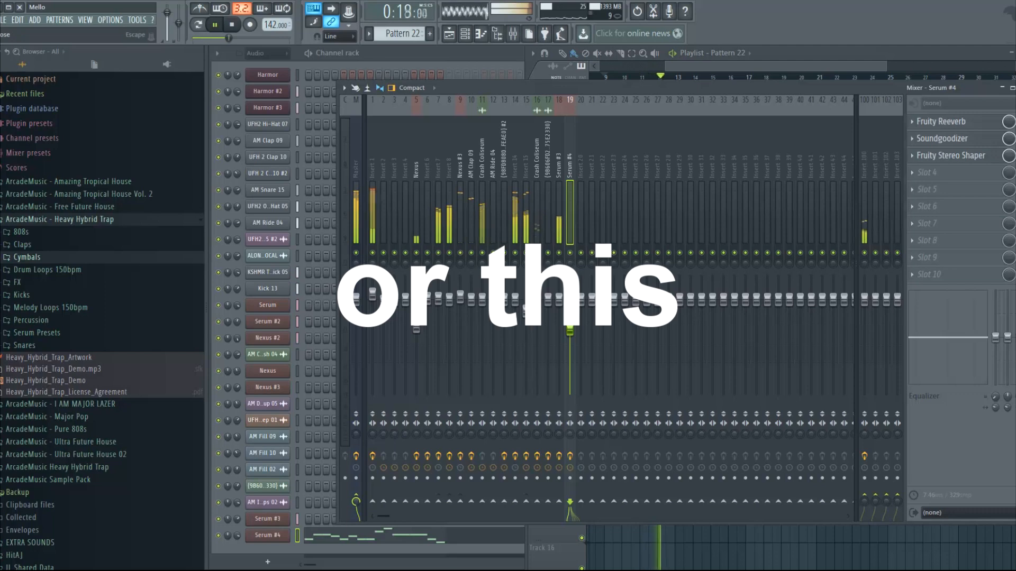
key(F9)
click(750, 168)
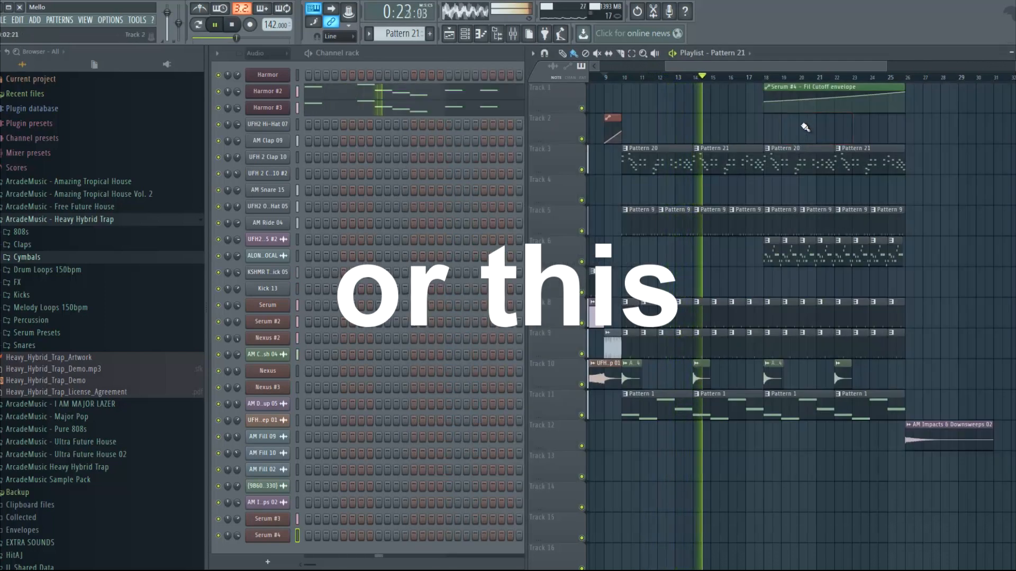
drag(744, 67, 754, 67)
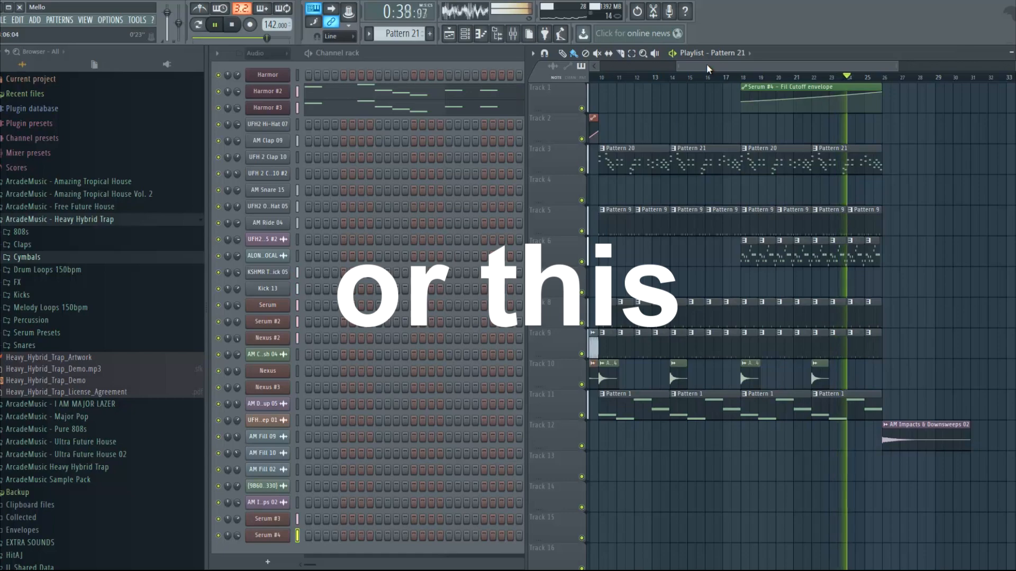
drag(707, 64, 734, 72)
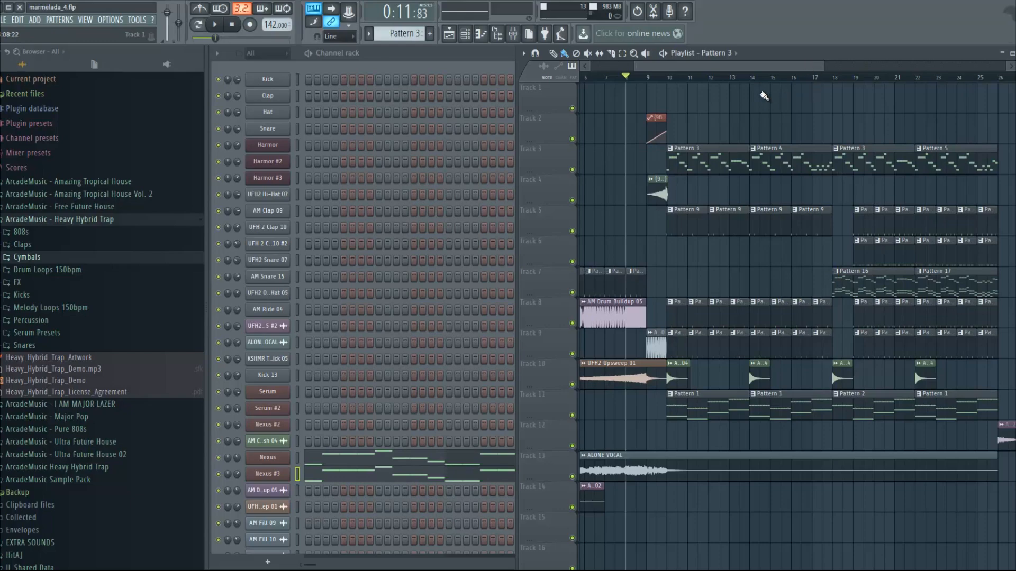
Step: Solo Track 7 in the playlist and audition its Pattern 19 clips from bar 2
mouse_move(745, 67)
mouse_down()
mouse_move(717, 65)
mouse_move(726, 69)
mouse_up()
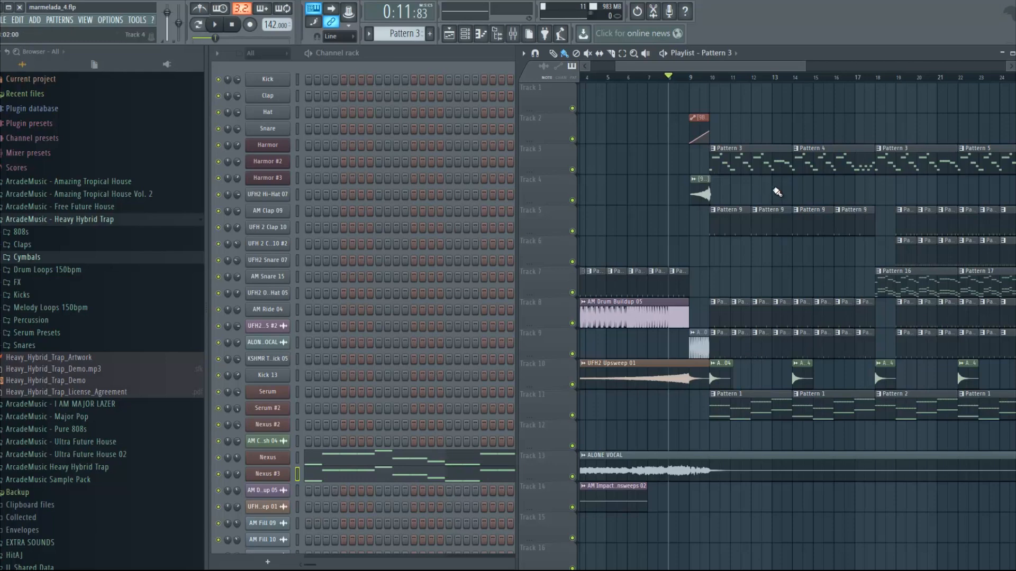
drag(723, 65, 689, 67)
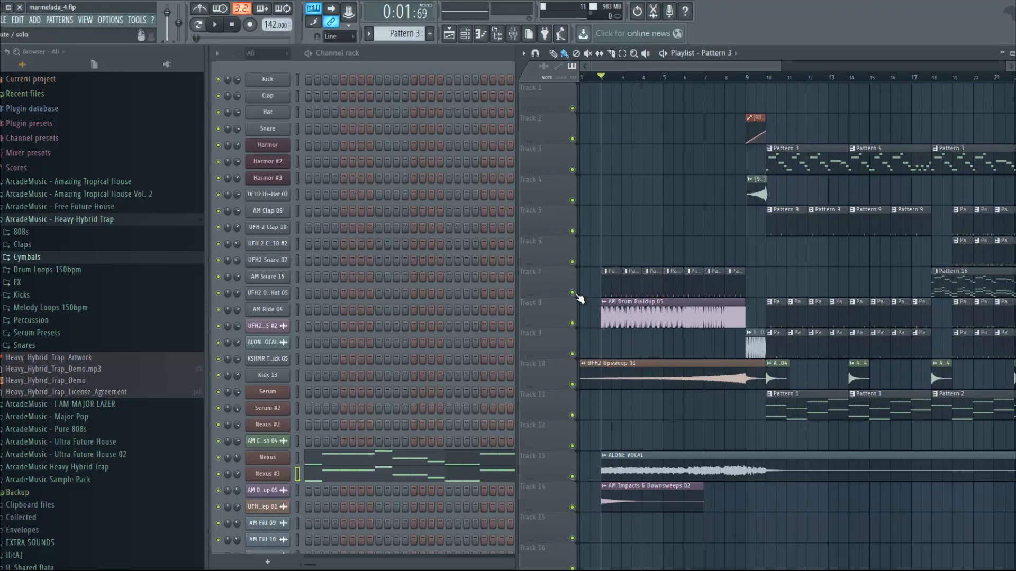
drag(765, 68, 691, 81)
right_click(573, 293)
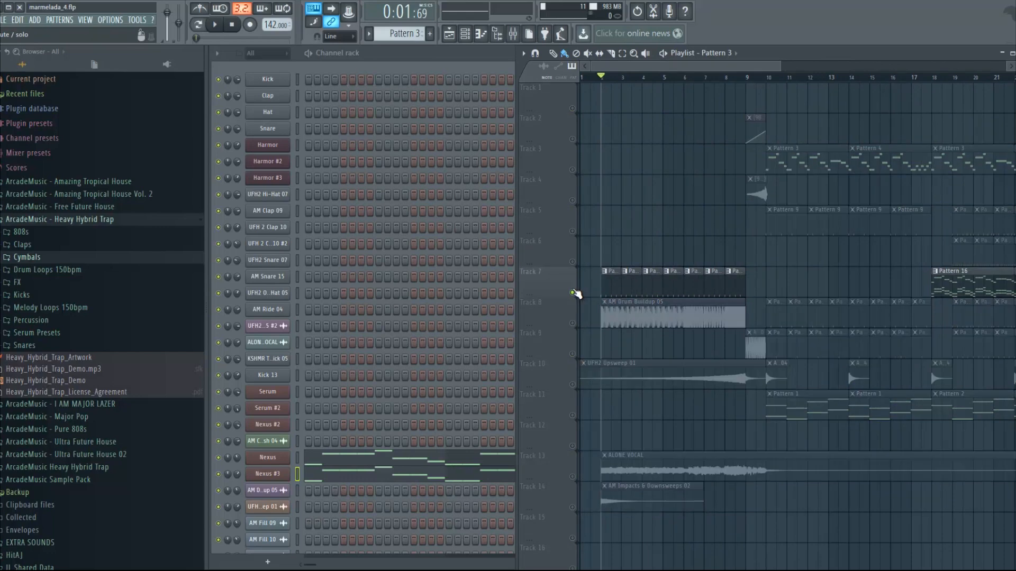
click(611, 288)
key(space)
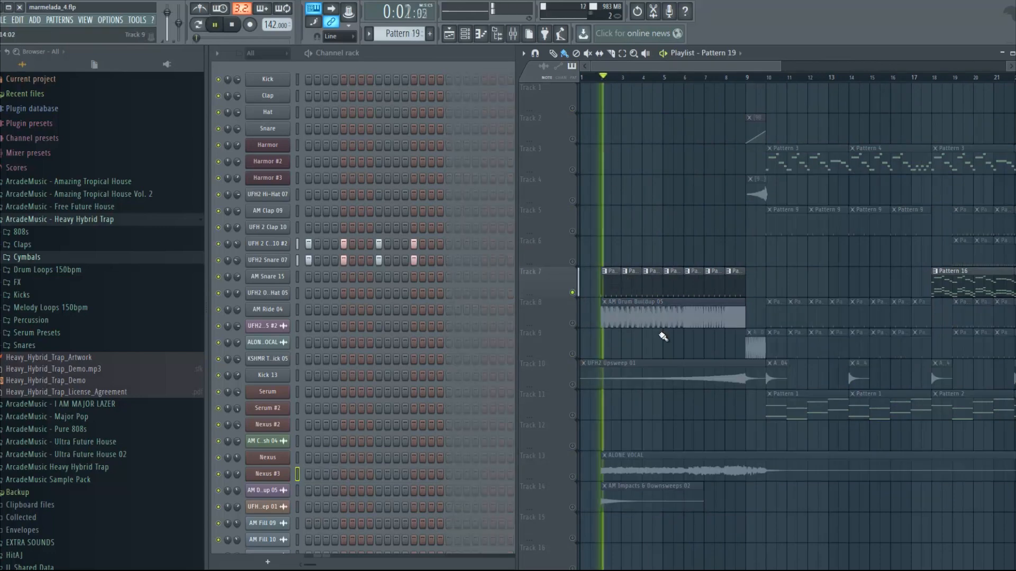
key(space)
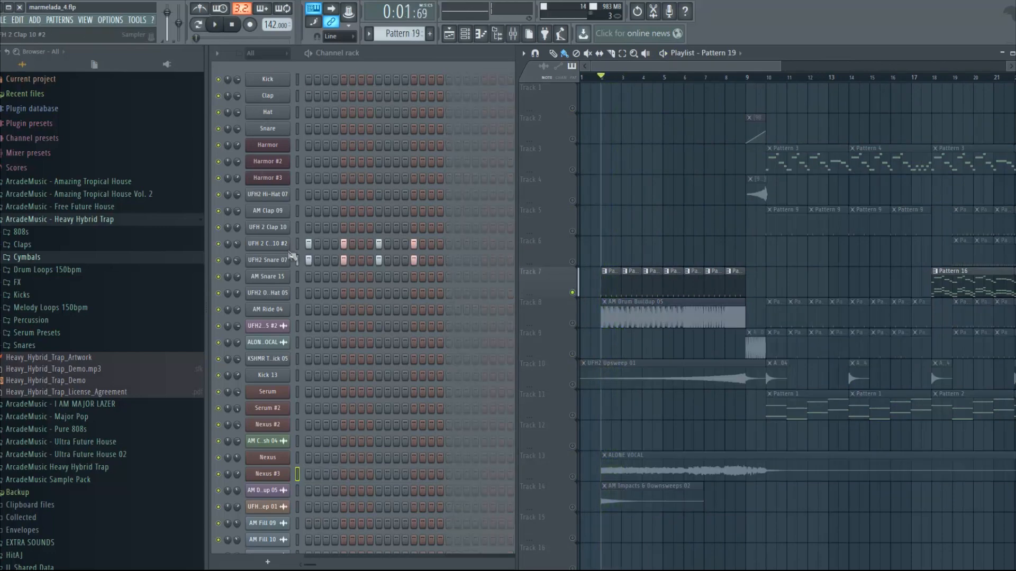
Step: Inspect the sampler settings of the UFH 2 Clap 10 #2 and UFH2 Snare 07 channels
click(281, 245)
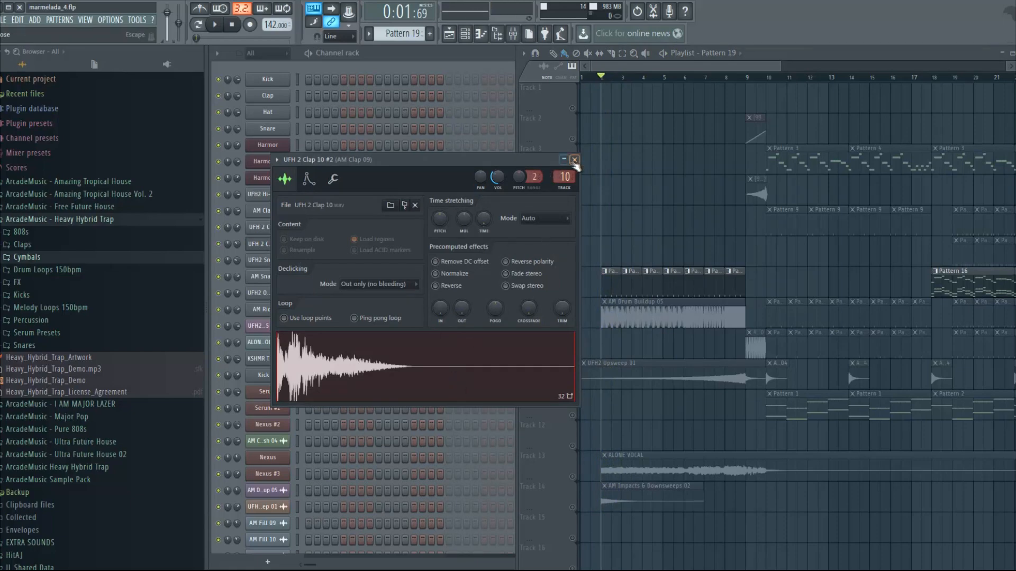
click(575, 159)
click(286, 260)
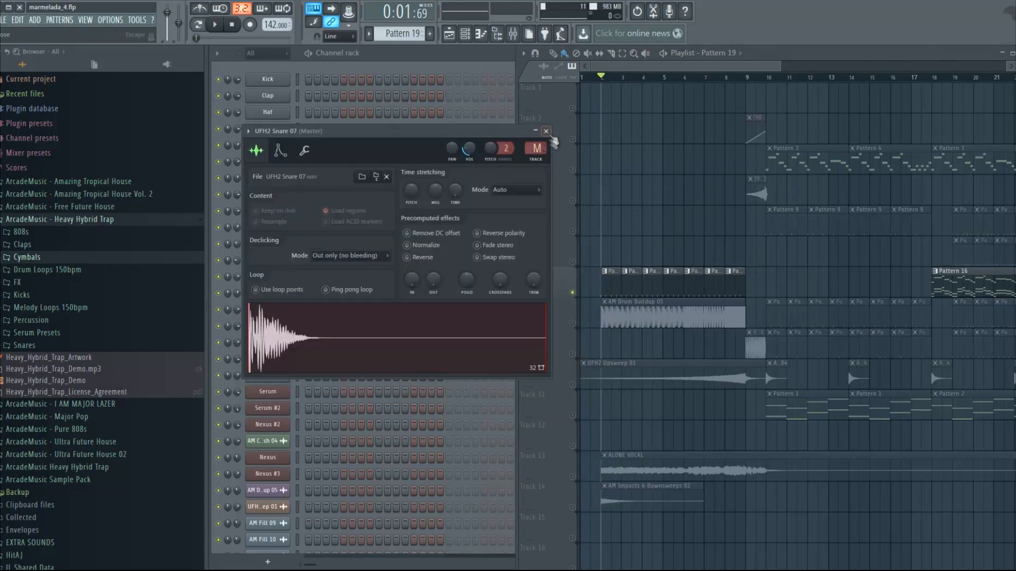
click(545, 131)
Step: Examine the Fruity Parametric EQ 2 curve on the mixer track of the UFH 2 Clap 10 #2 channel
click(278, 245)
click(513, 34)
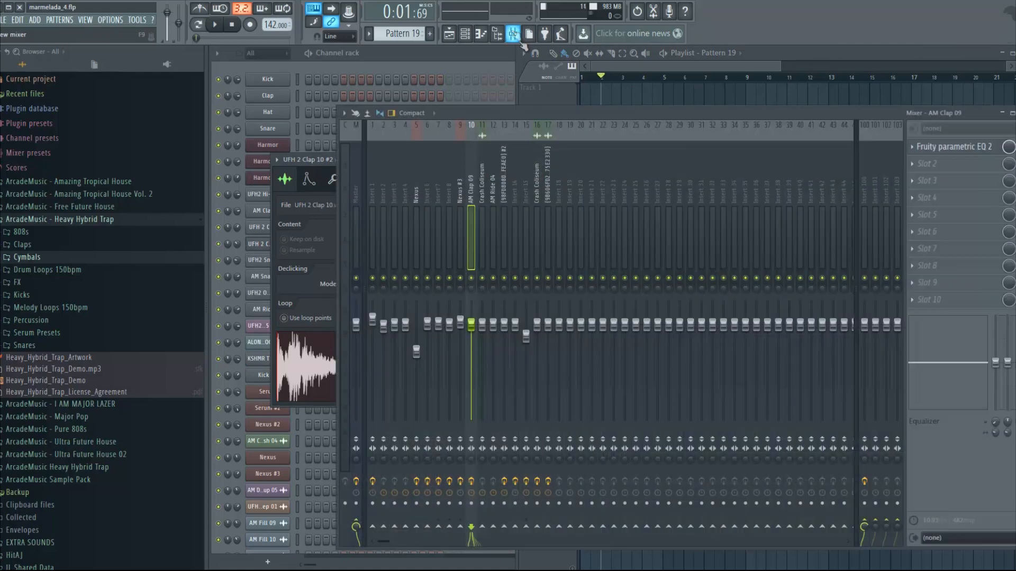
click(945, 146)
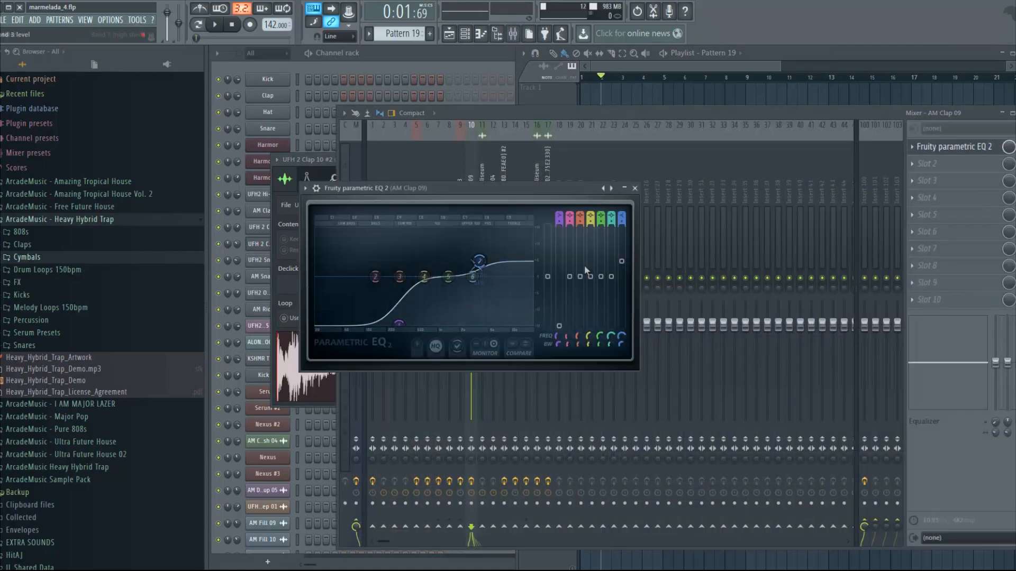
click(634, 189)
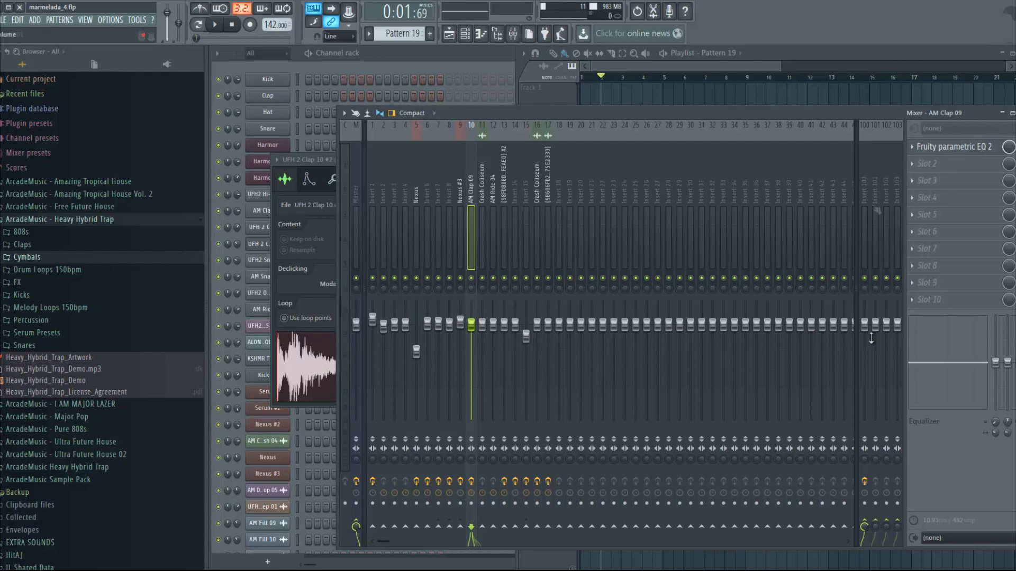
Step: Compare the effects on mixer track Insert 100 with those on the AM Clap 09 track, and close the mixer and sampler windows
click(864, 180)
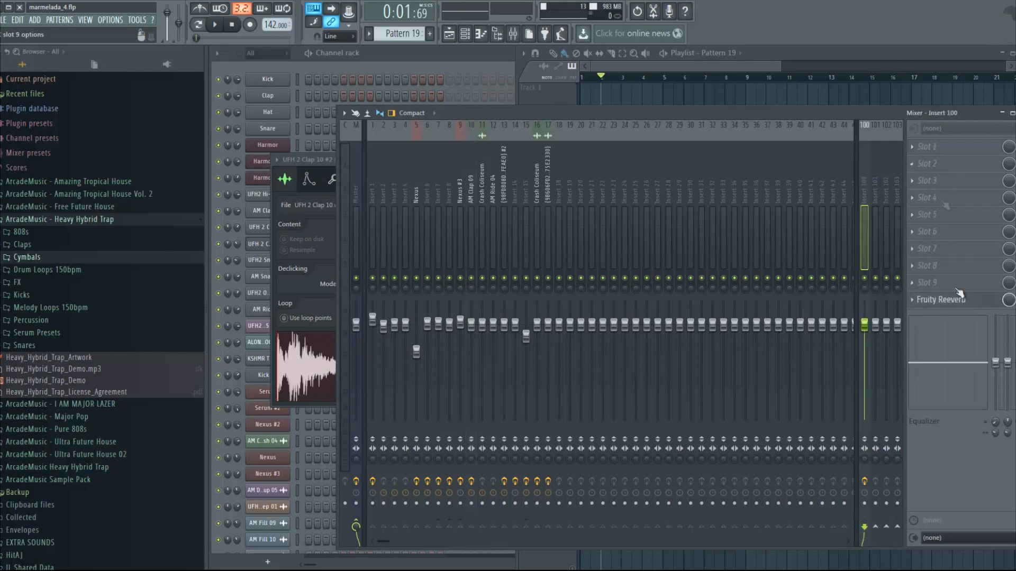
click(470, 155)
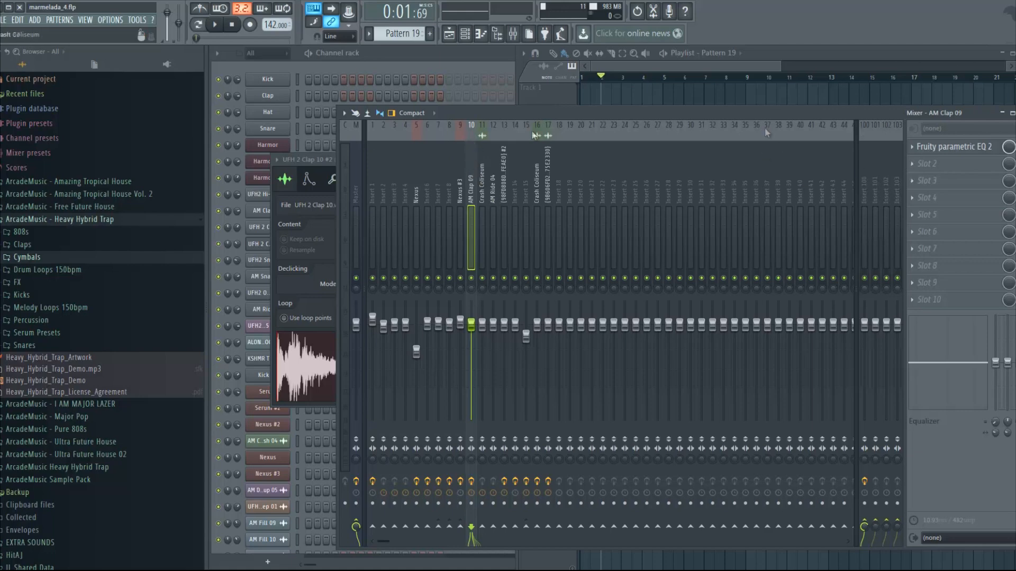
click(865, 144)
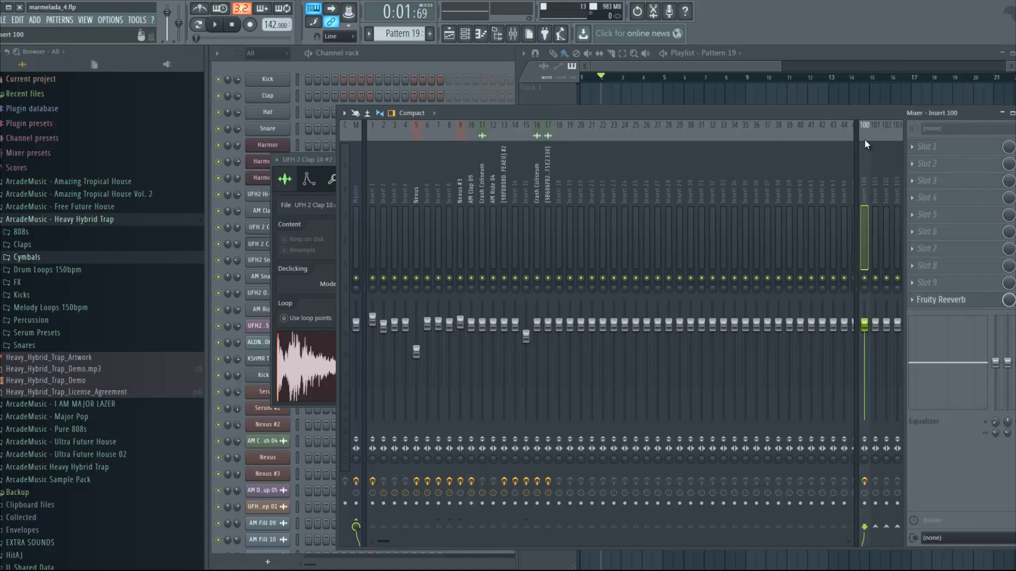
click(472, 180)
click(218, 28)
click(411, 53)
click(789, 49)
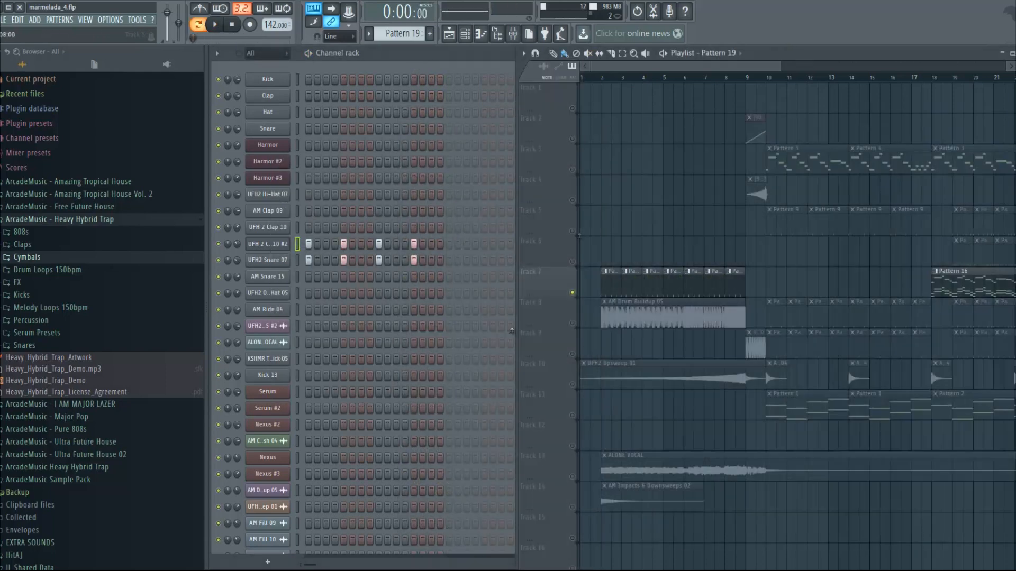
Step: Solo Track 8 and audition the AM Drum Buildup 05 clip from bar 2, skipping ahead to its faster section
click(565, 326)
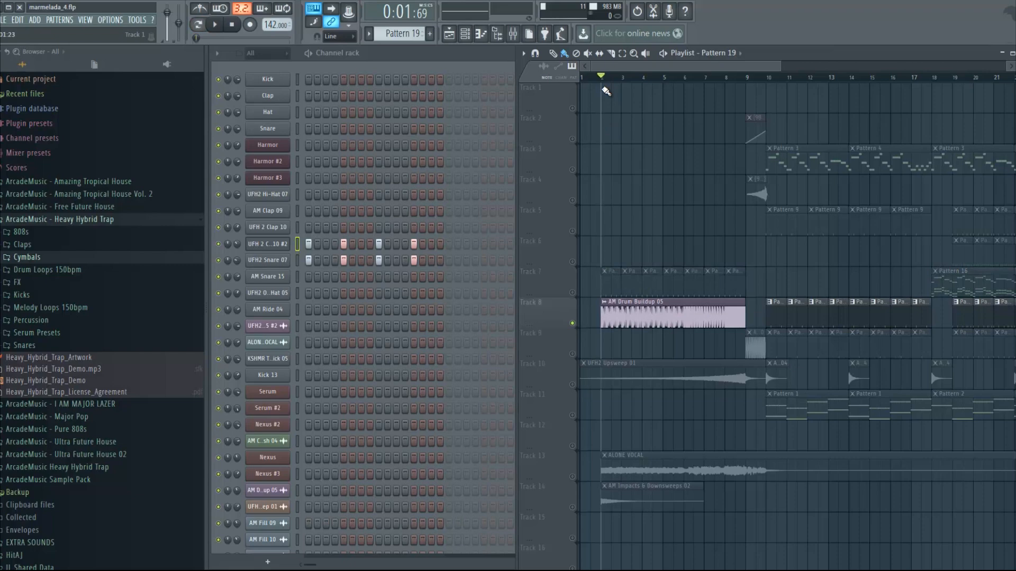
key(space)
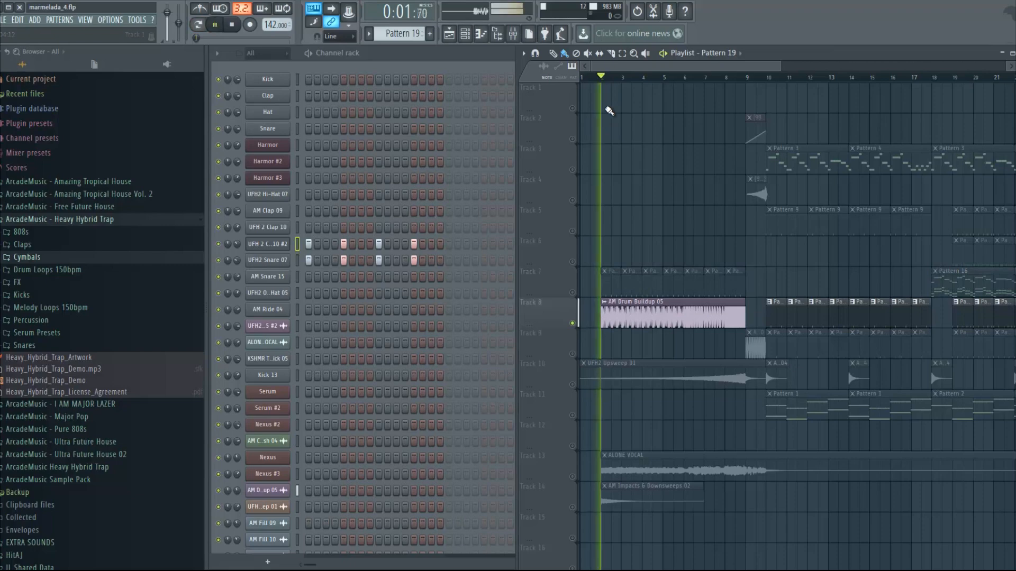
click(673, 77)
click(692, 77)
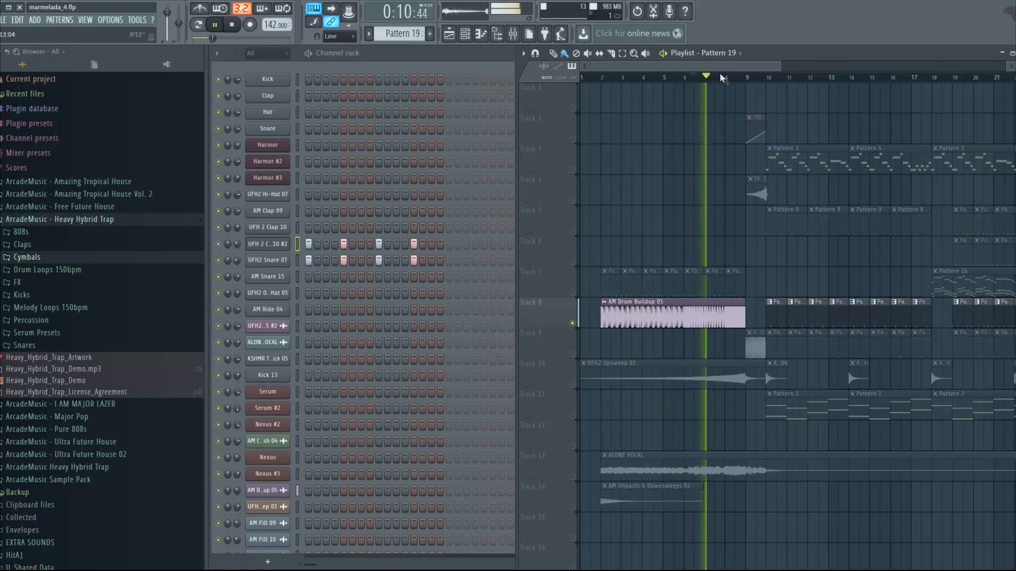
drag(719, 66, 677, 69)
key(space)
Step: Solo Track 10 and audition the UFH2 Upsweep 01 clip from bar 5
click(573, 386)
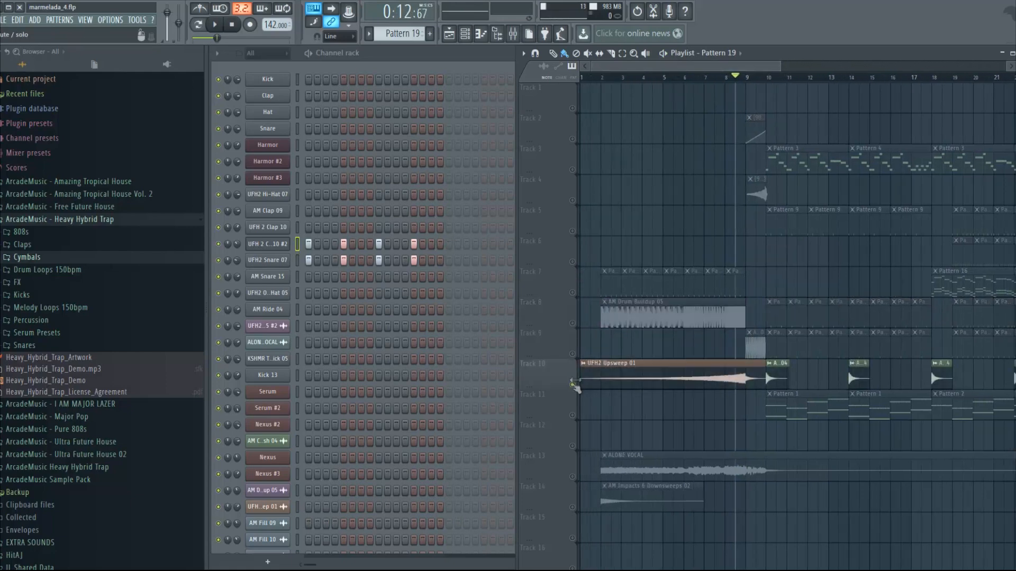
click(666, 79)
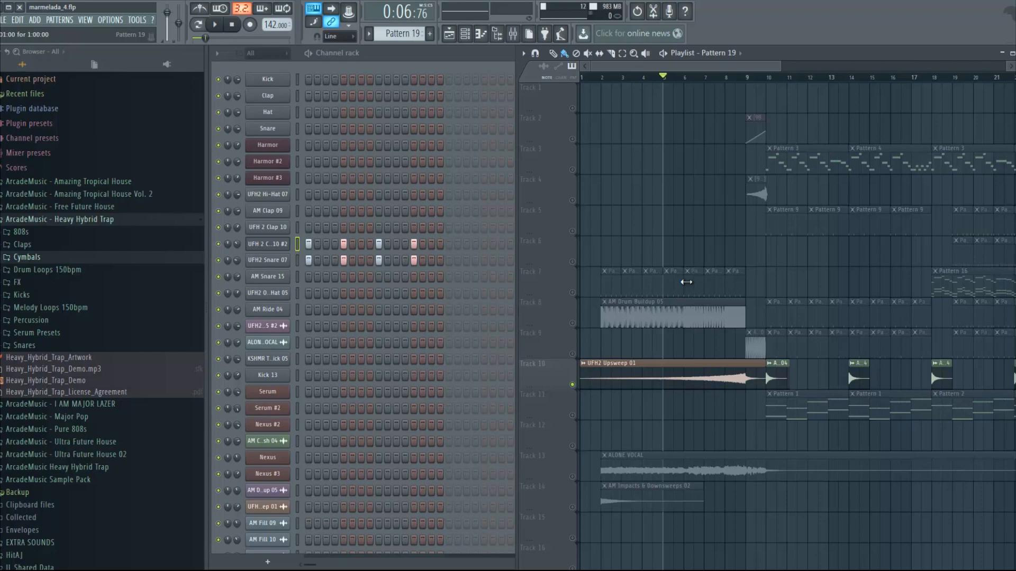
key(space)
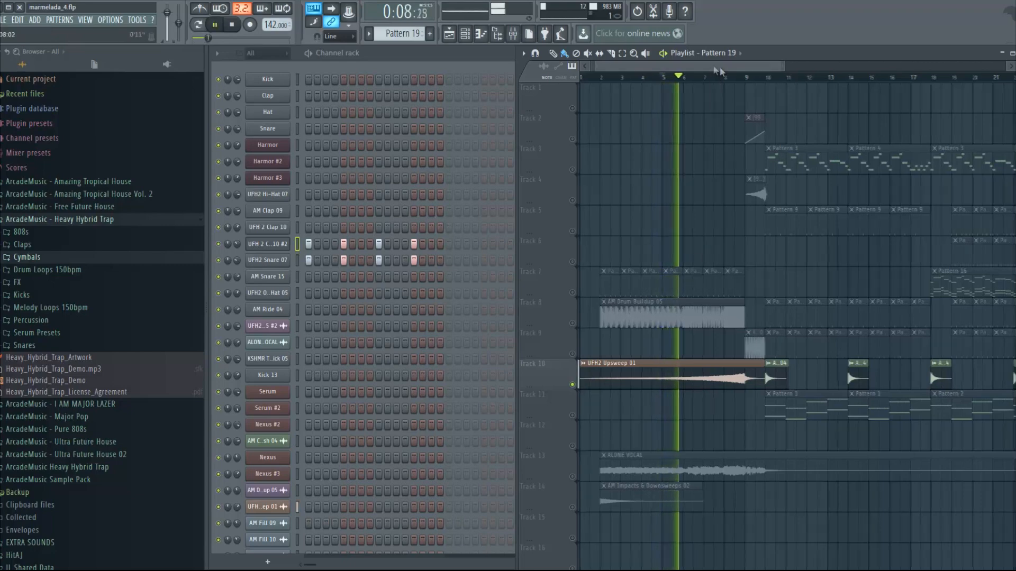
drag(713, 68, 724, 68)
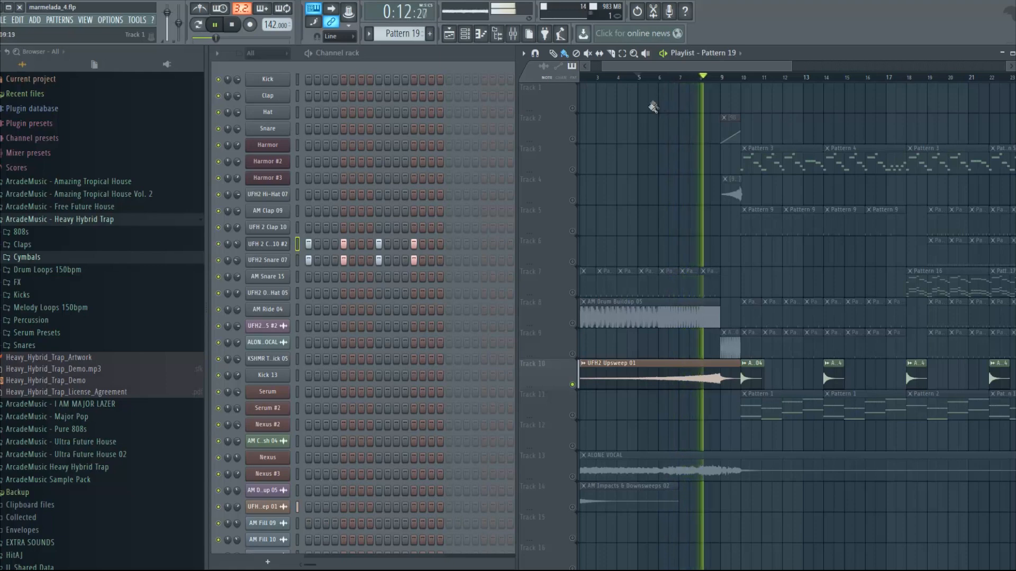
key(space)
Step: Isolate the ALONE VOCAL clip on Track 13 for viewing and re-enable all playlist tracks
click(577, 479)
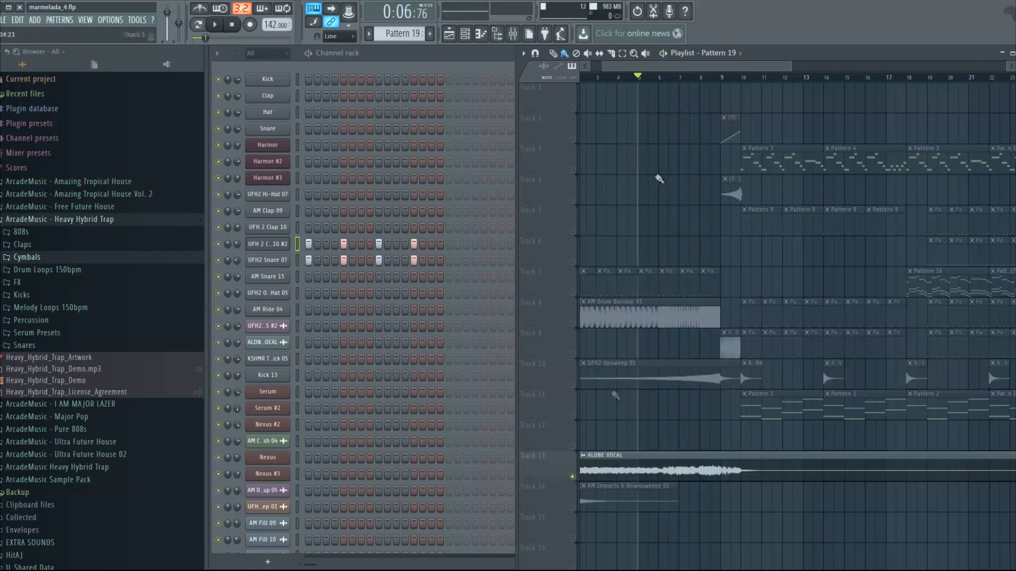
drag(671, 69, 660, 70)
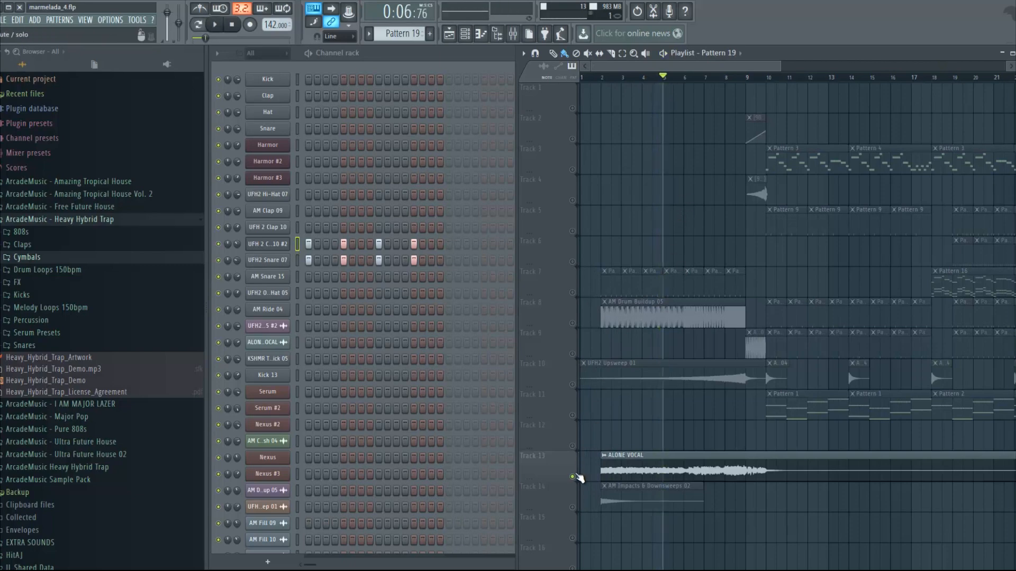
ctrl+click(576, 477)
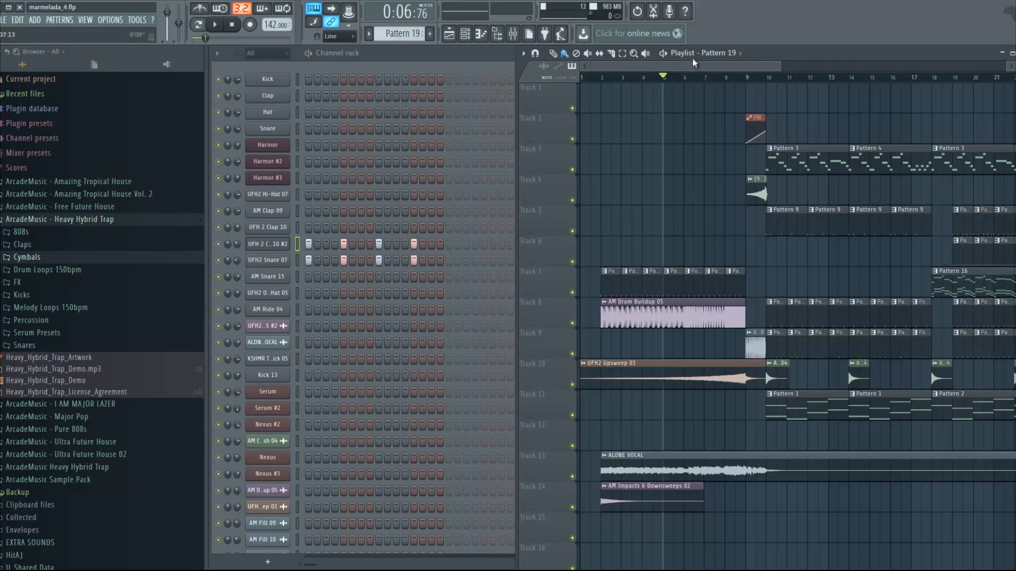
Step: Play the full buildup from bar 5 with all tracks enabled and stop playback
key(space)
drag(706, 64, 734, 69)
key(space)
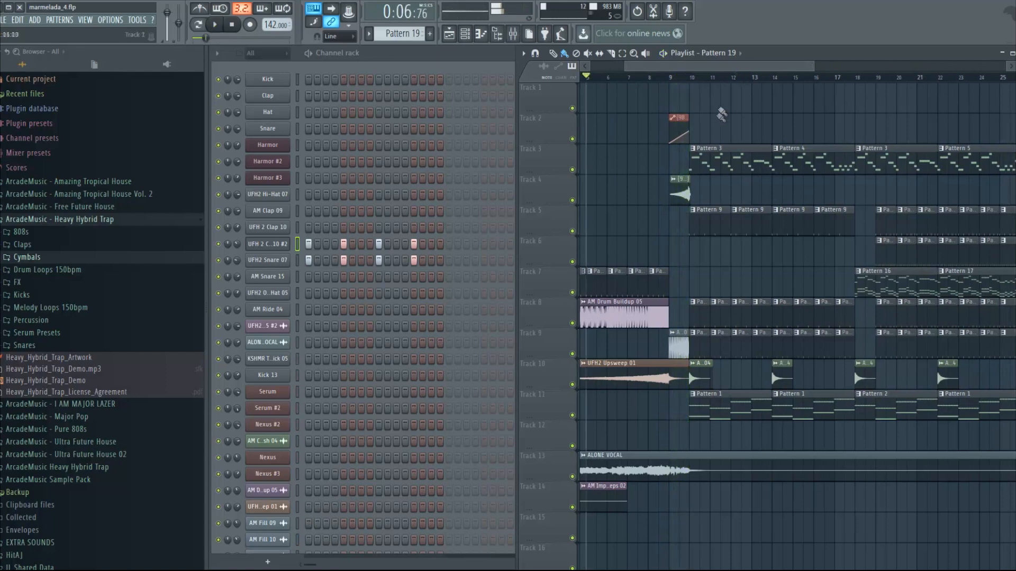
Step: Solo Track 4 and audition its rising audio clip from bar 9
click(671, 78)
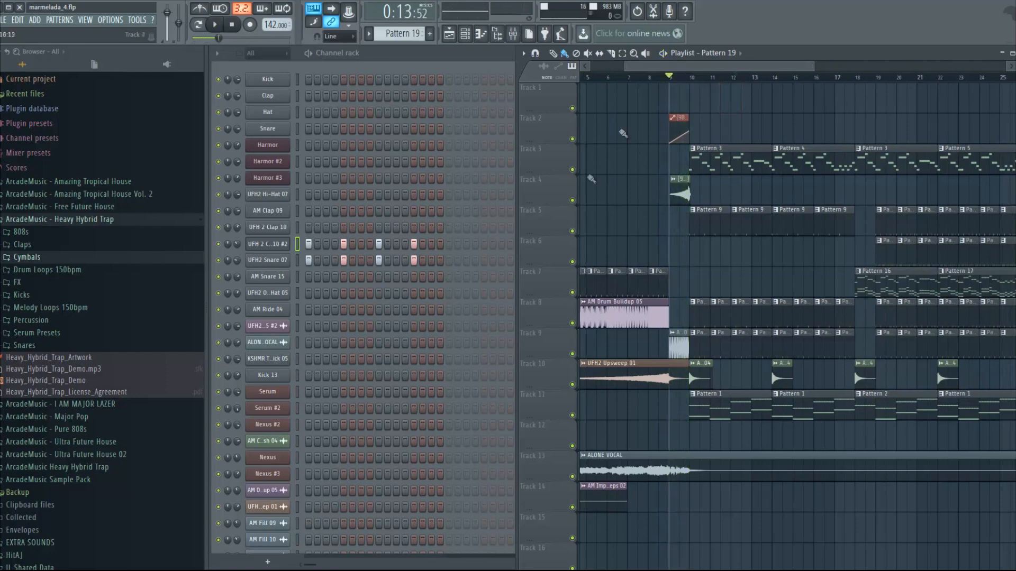
right_click(573, 201)
key(space)
scroll(680, 78, up, 4)
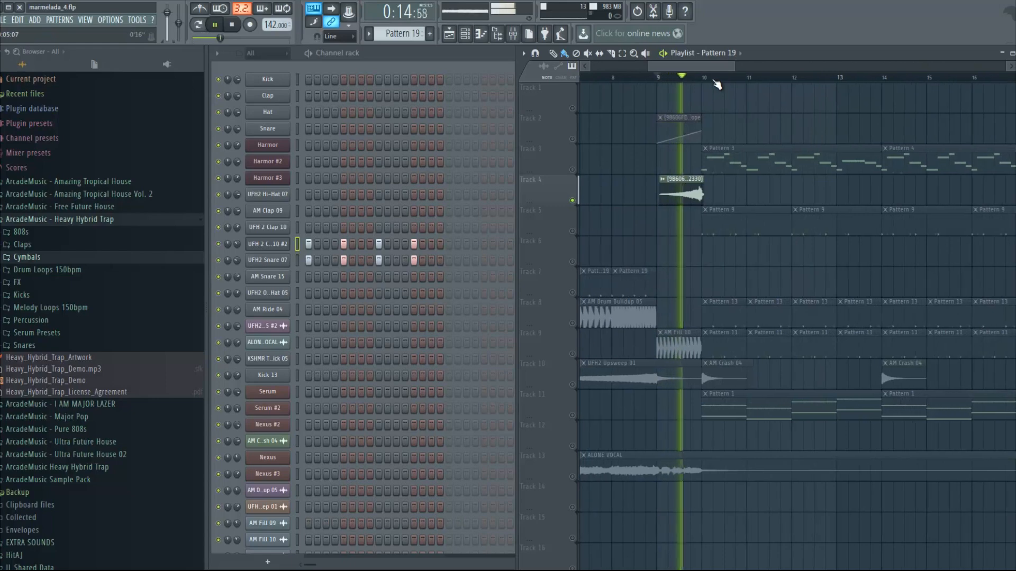
key(space)
Step: Solo Track 3 and audition the opening note of Pattern 3 at bar 10
scroll(709, 84, up, 2)
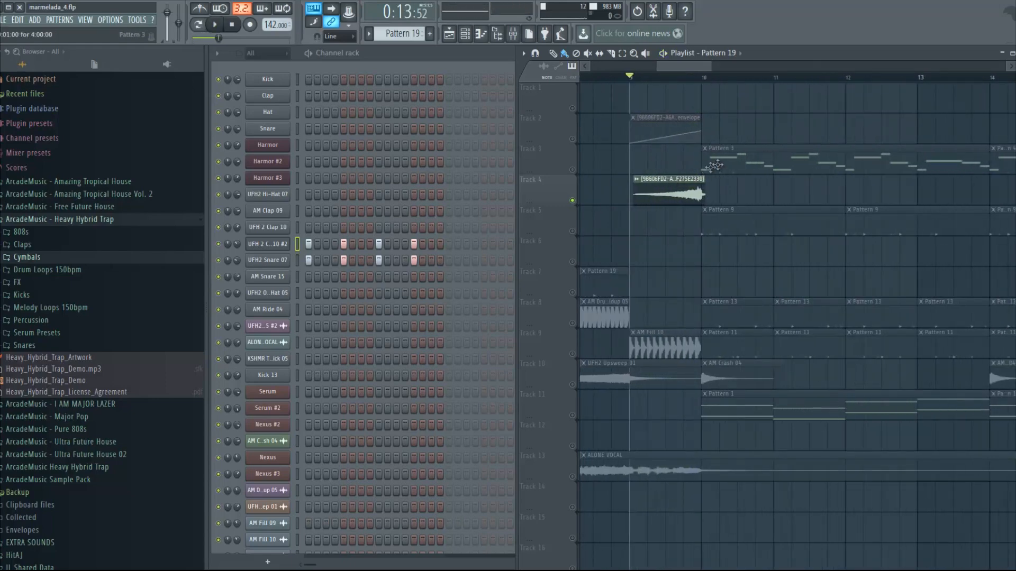
right_click(572, 170)
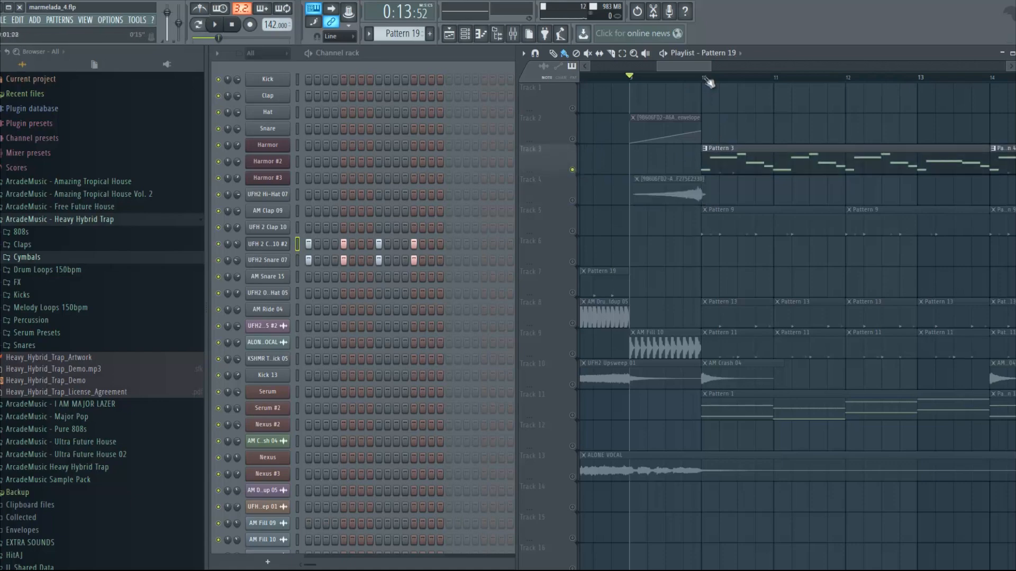
drag(704, 79, 709, 82)
scroll(709, 83, up, 4)
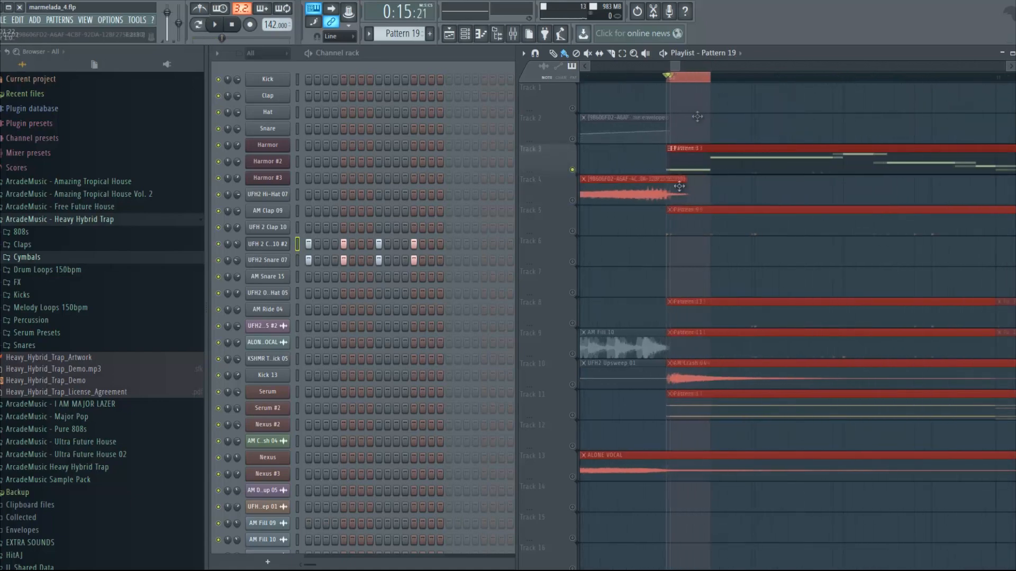
key(space)
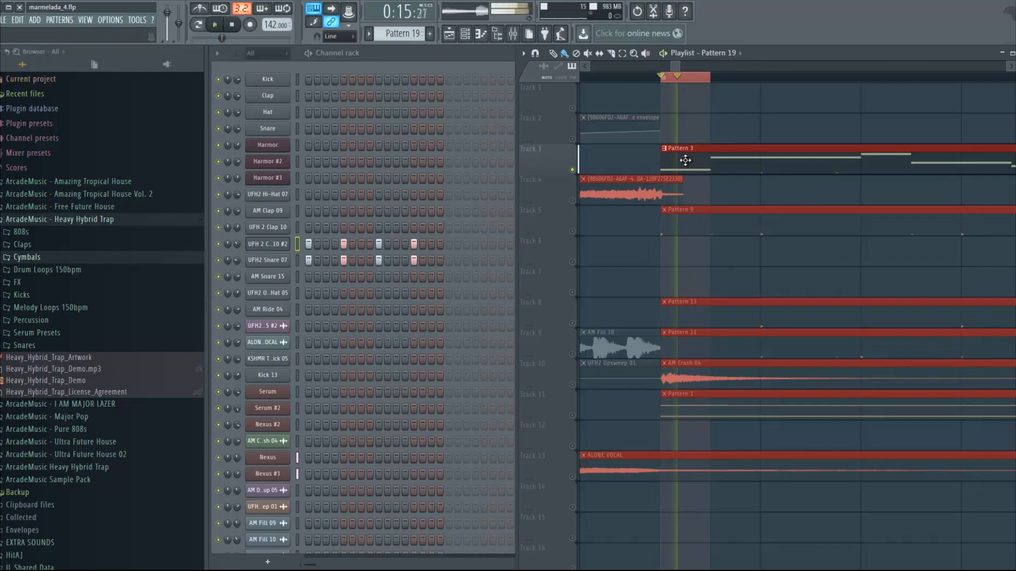
key(space)
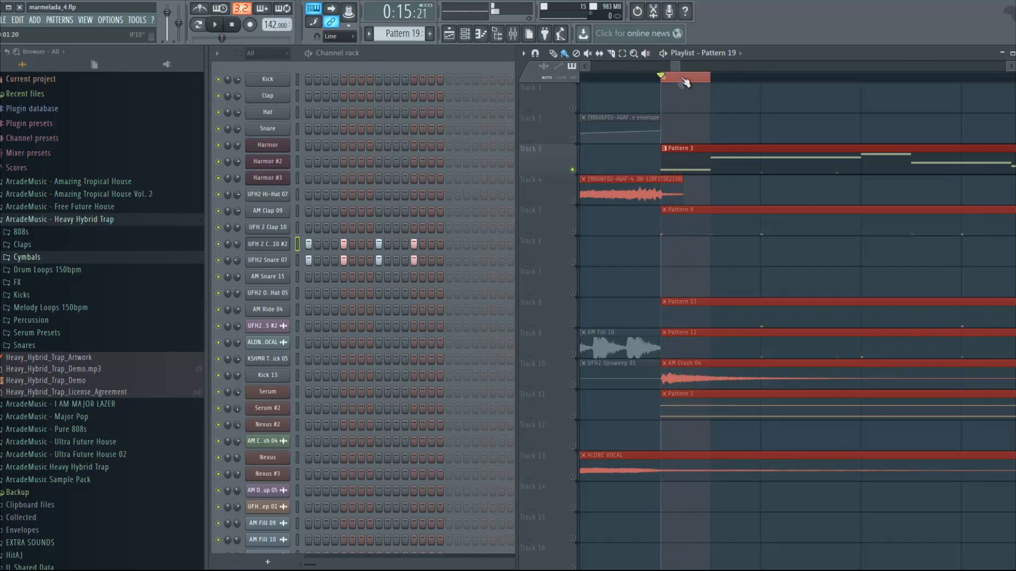
Step: Audition the selected hit in Edison and place it as an audio clip on Track 1 just before bar 10
click(656, 11)
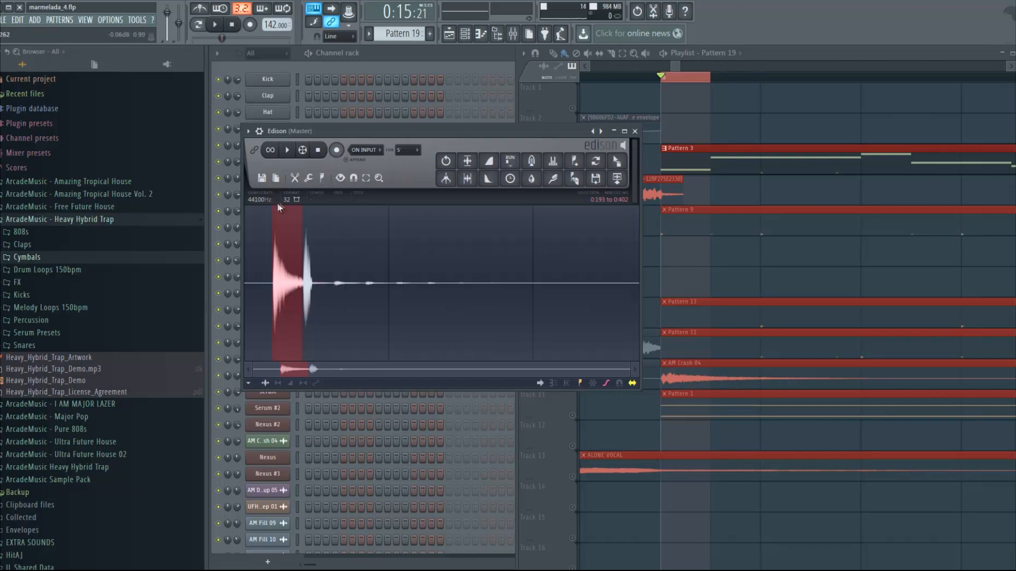
click(288, 151)
drag(618, 166, 712, 98)
scroll(696, 82, down, 3)
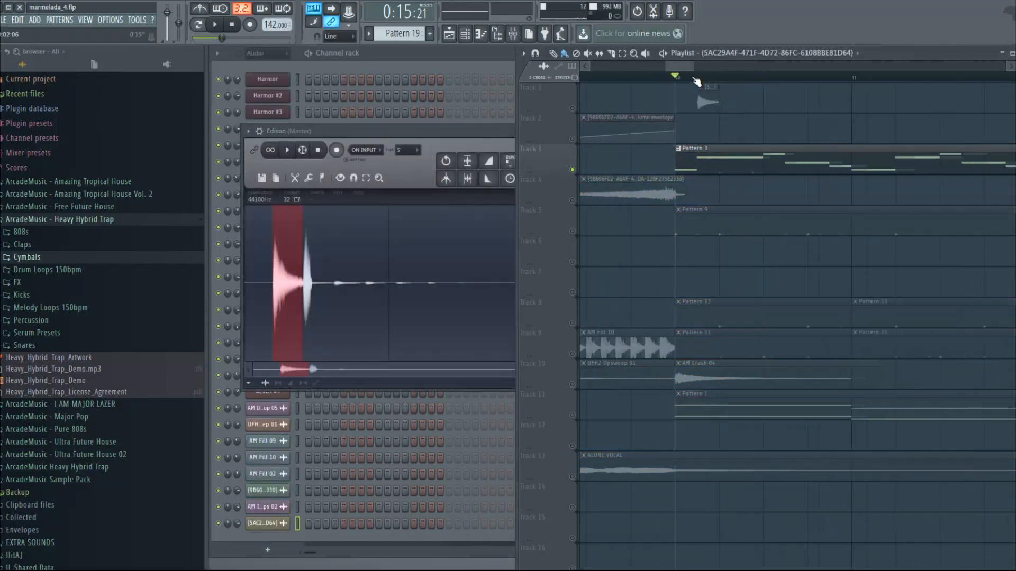
drag(685, 102, 676, 103)
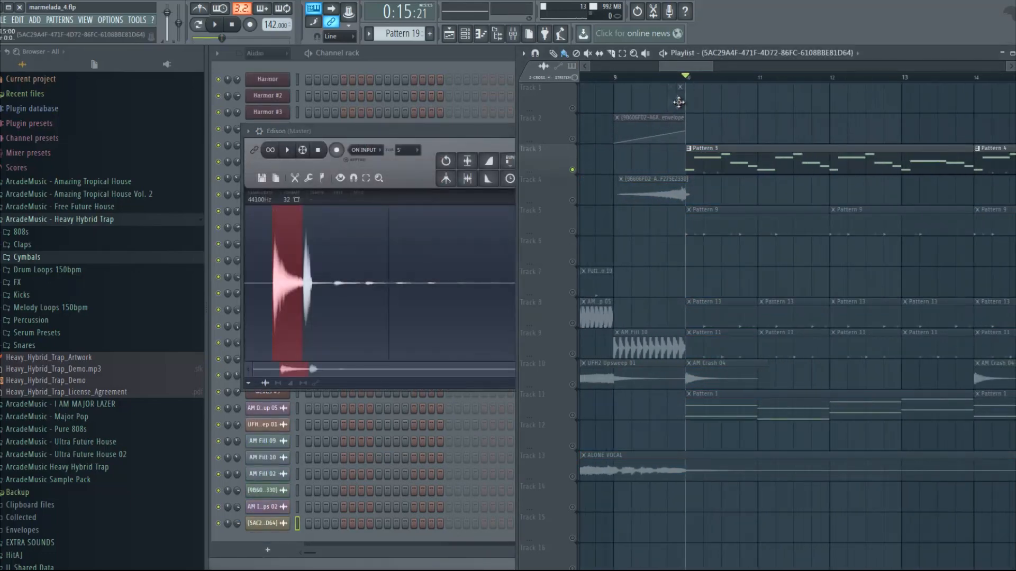
Step: Reverse the Track 1 clip's sample and time-stretch it to about one bar long
double_click(680, 103)
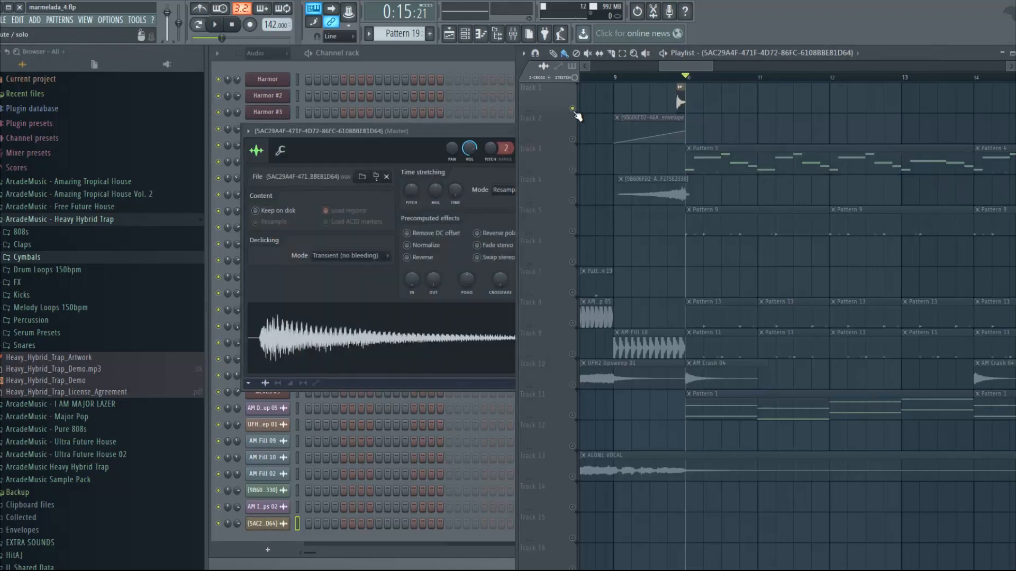
click(422, 258)
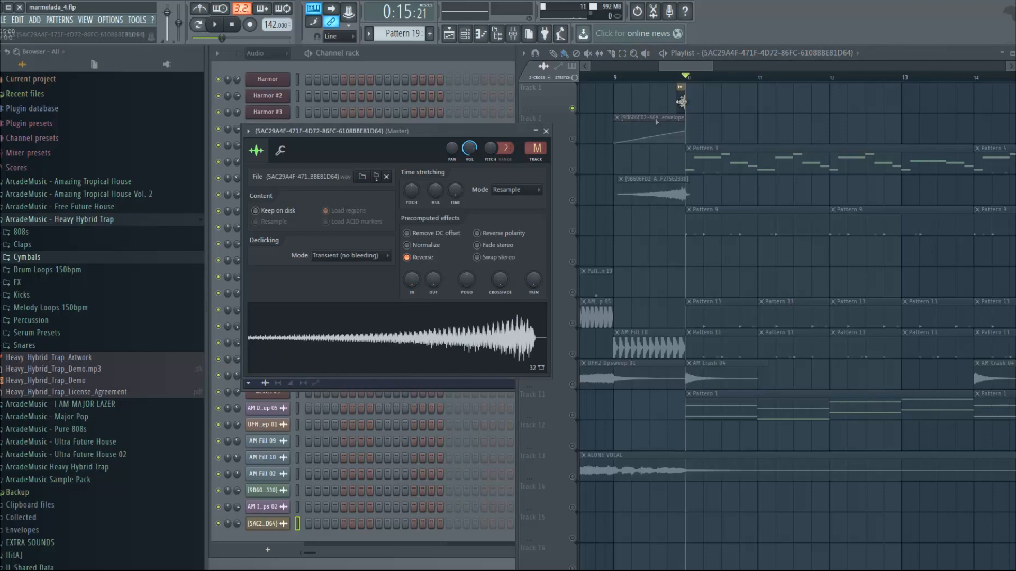
drag(454, 193, 453, 185)
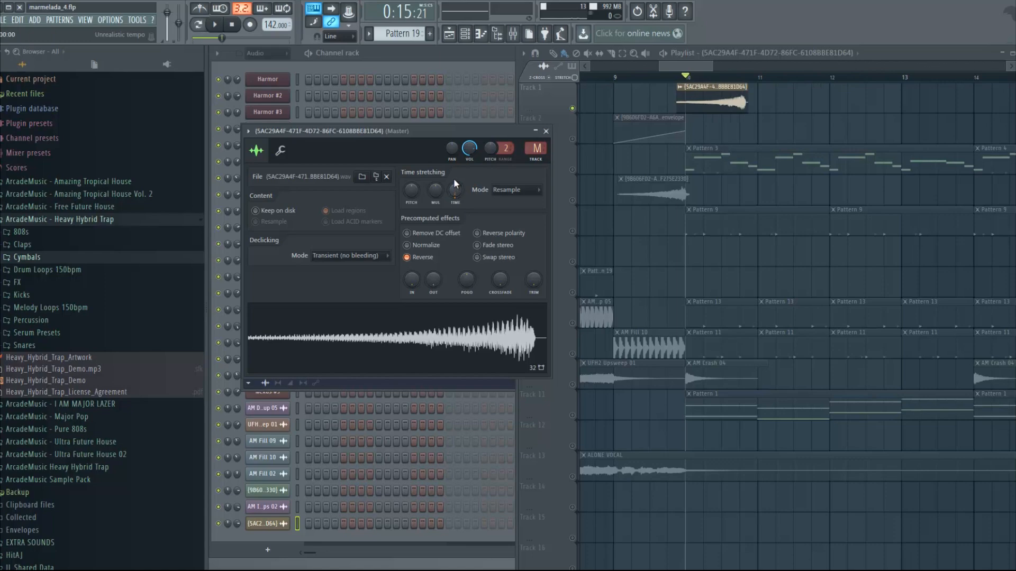
Step: Try the e3 generic stretch mode on the reversed sample and return it to Resample
click(520, 194)
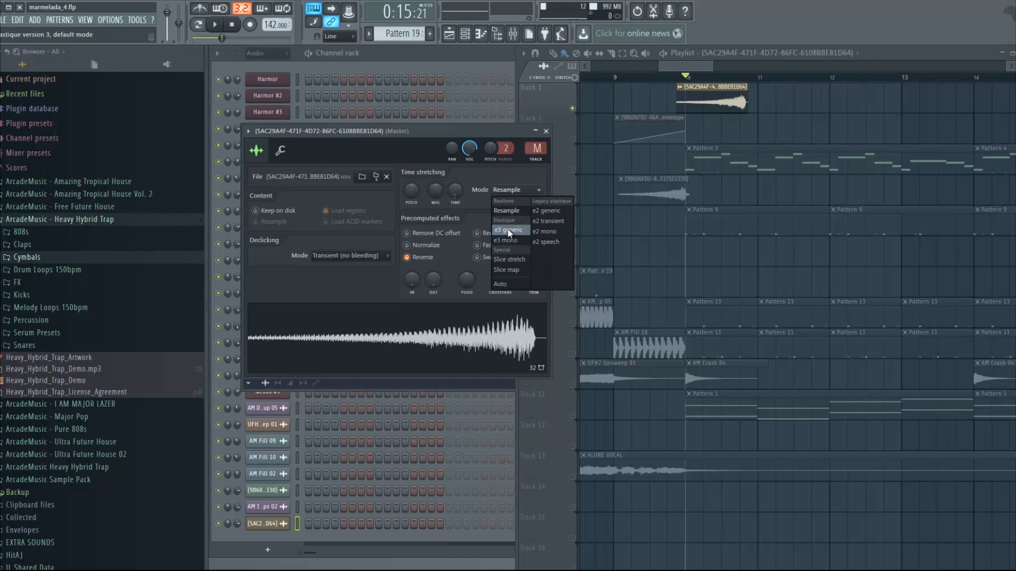
click(504, 233)
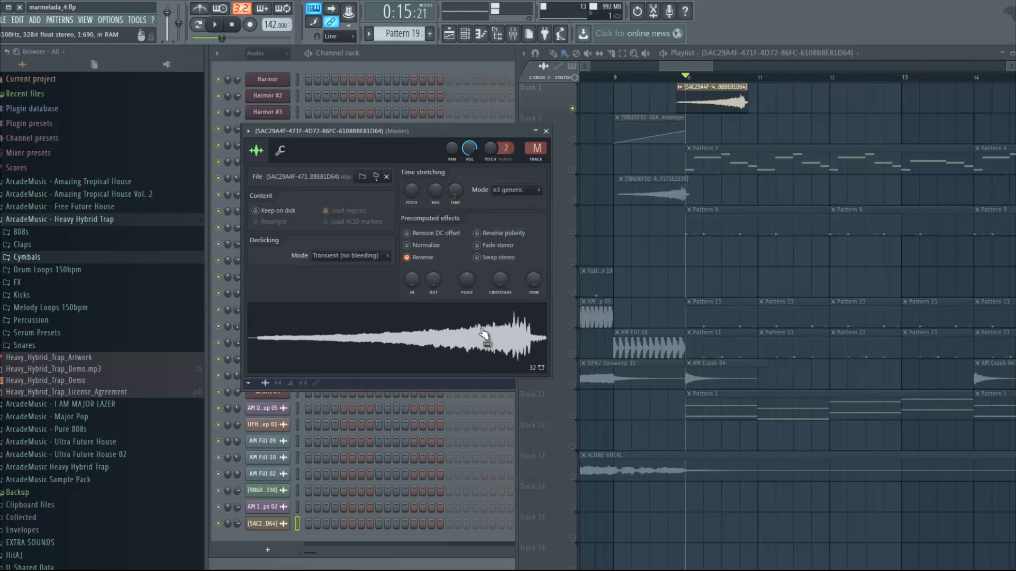
click(505, 190)
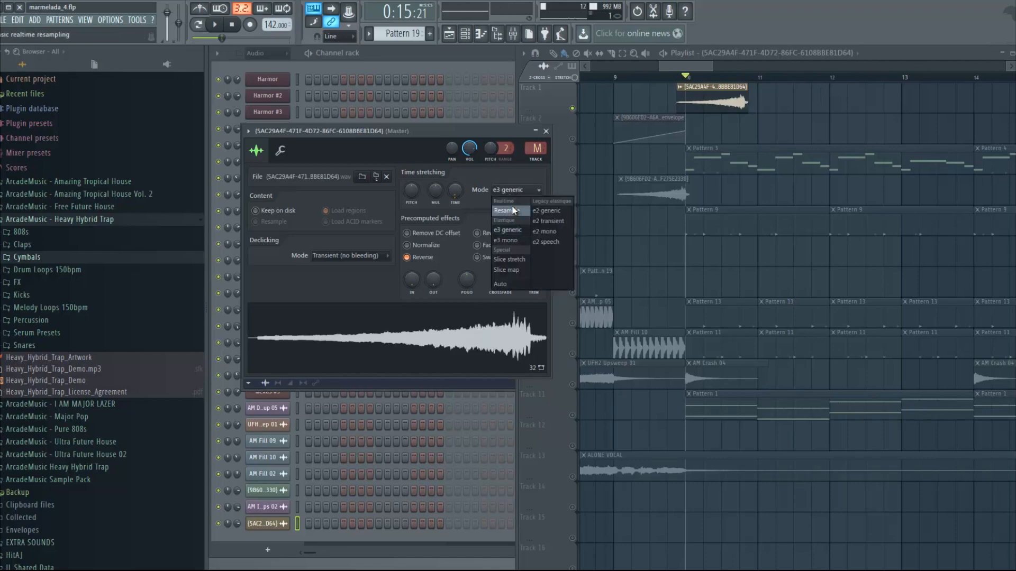
click(508, 210)
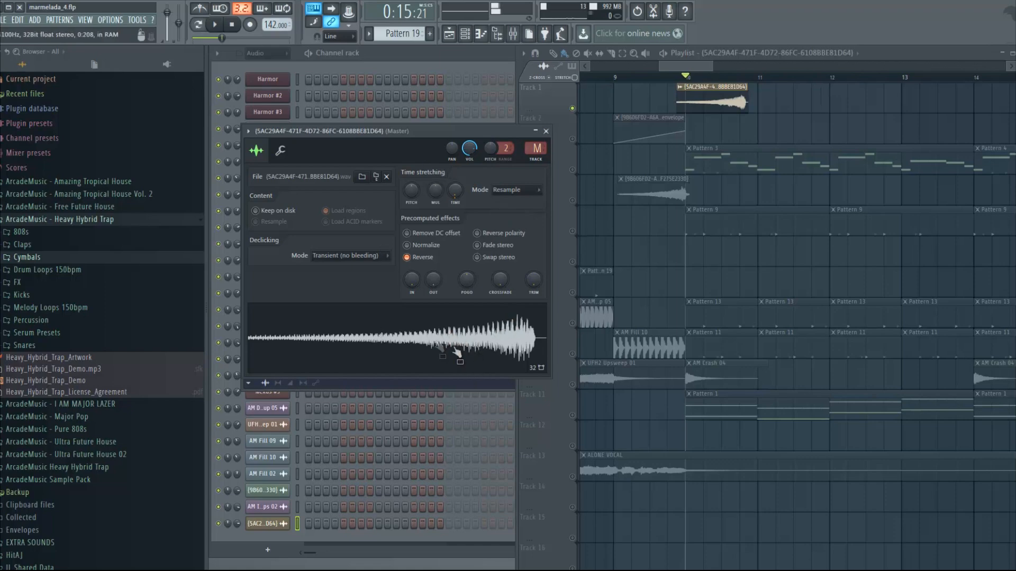
Step: Close the sample's settings, delete its clip from Track 1, and re-enable all playlist tracks
click(546, 131)
right_click(709, 101)
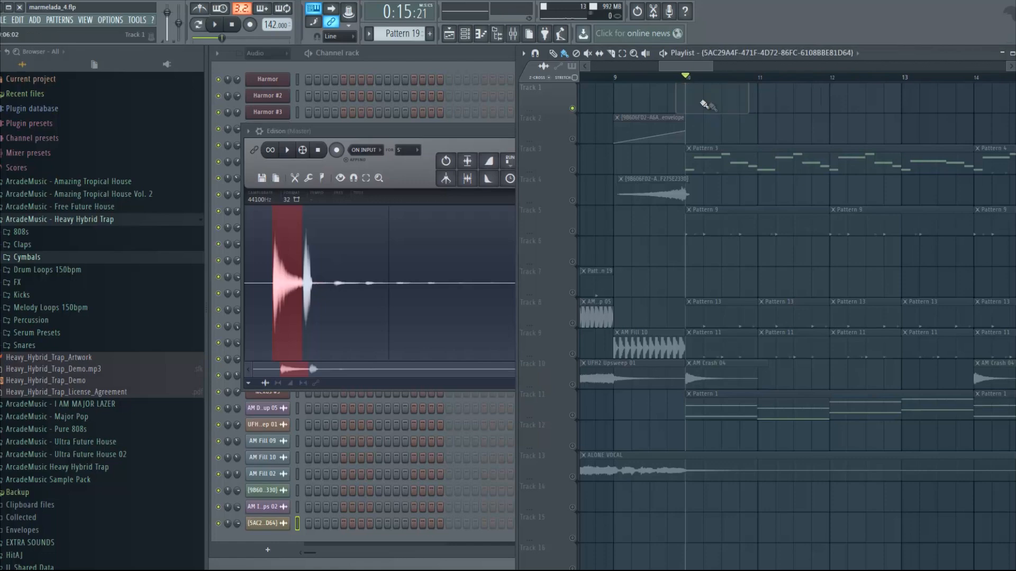
drag(689, 66, 681, 66)
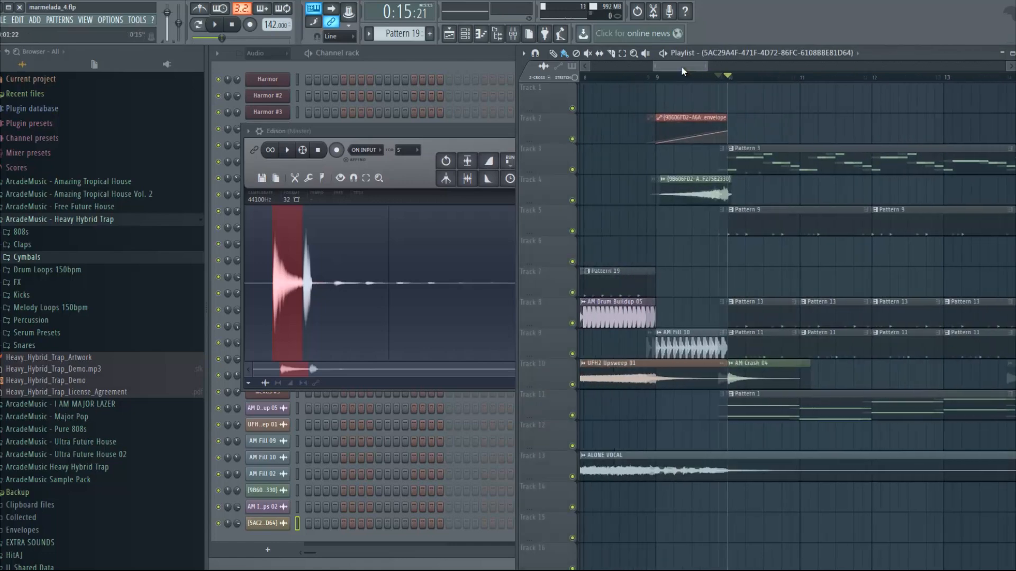
Step: Solo Track 9 and audition the AM Fill 10 clip from bar 9
click(681, 79)
scroll(682, 79, down, 3)
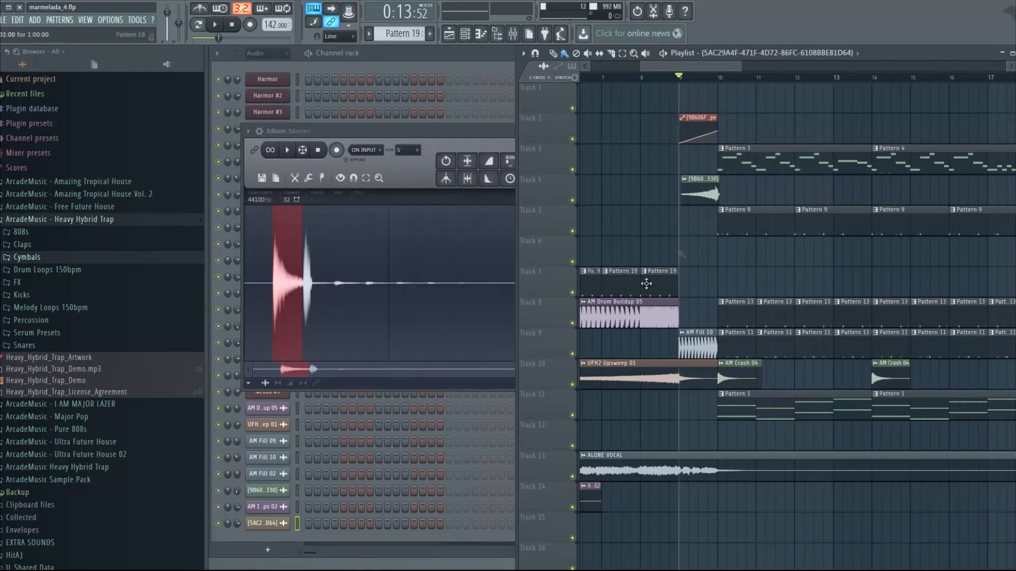
scroll(729, 241, down, 3)
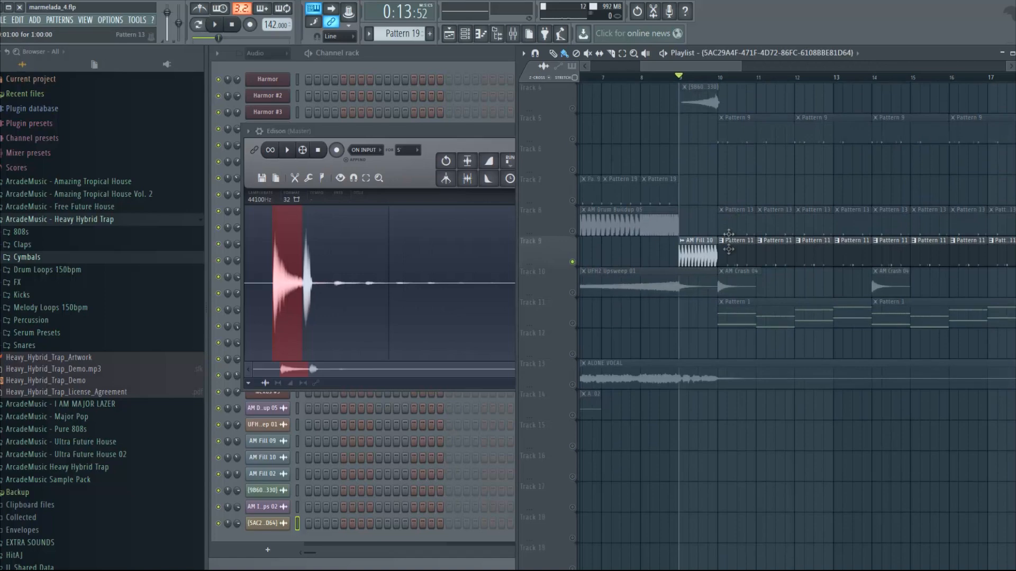
scroll(697, 68, down, 2)
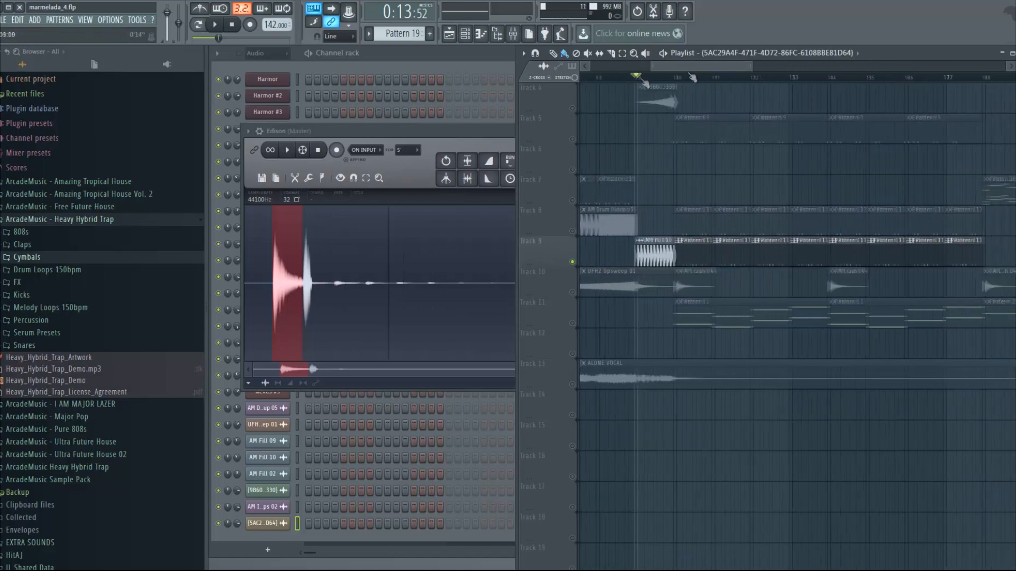
key(space)
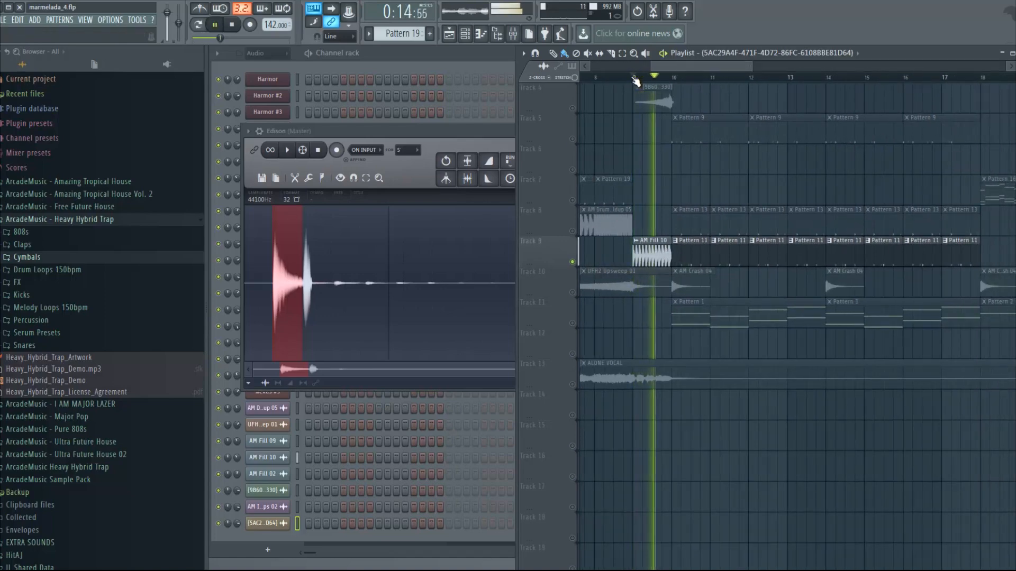
key(space)
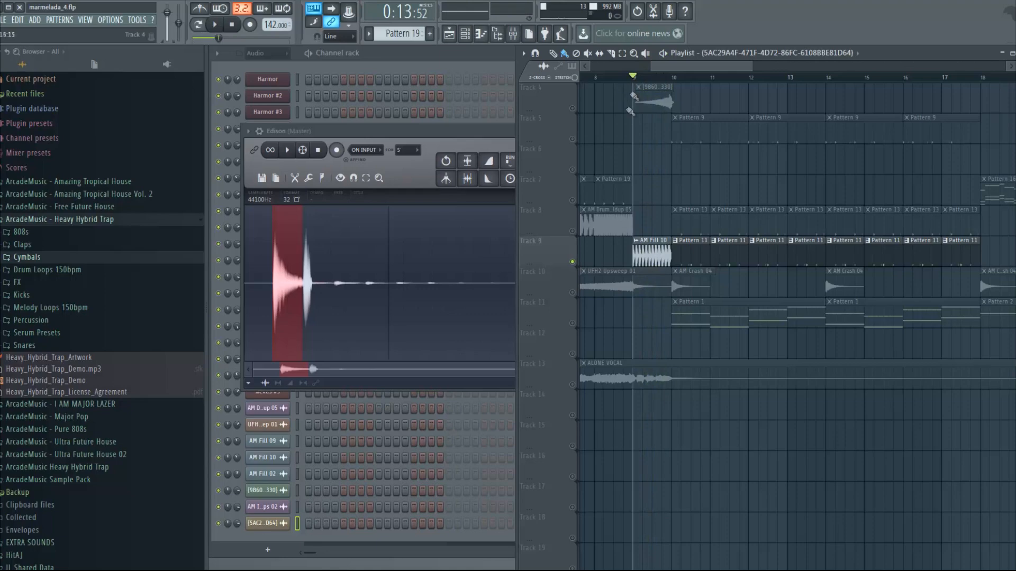
Step: Remove the solo from Track 9 so all playlist tracks are enabled
drag(683, 66, 676, 67)
right_click(571, 254)
click(554, 248)
right_click(573, 261)
scroll(577, 263, up, 3)
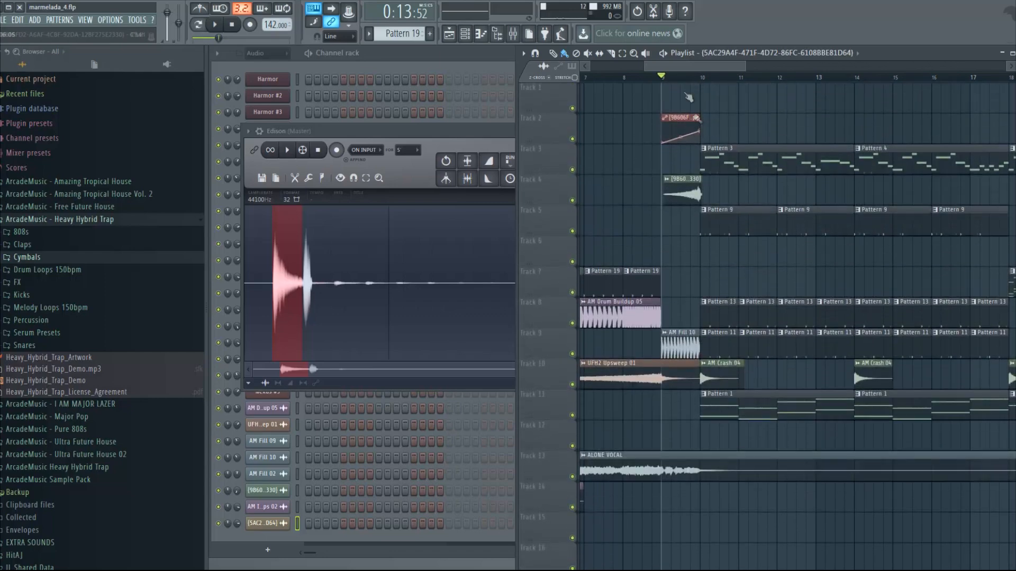
Step: Play the start of the drop from bar 10 and close the Edison window
drag(666, 79, 686, 78)
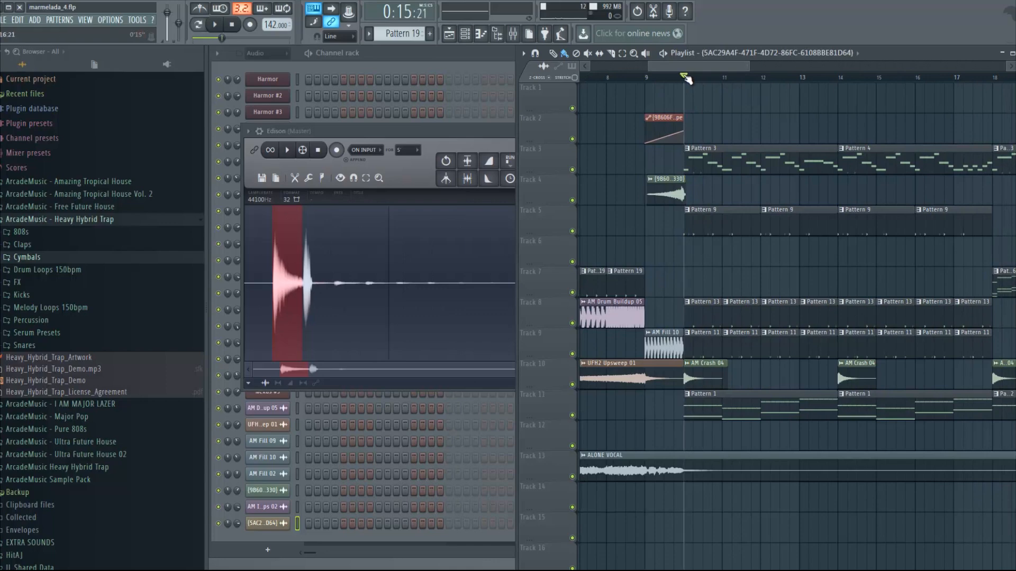
key(space)
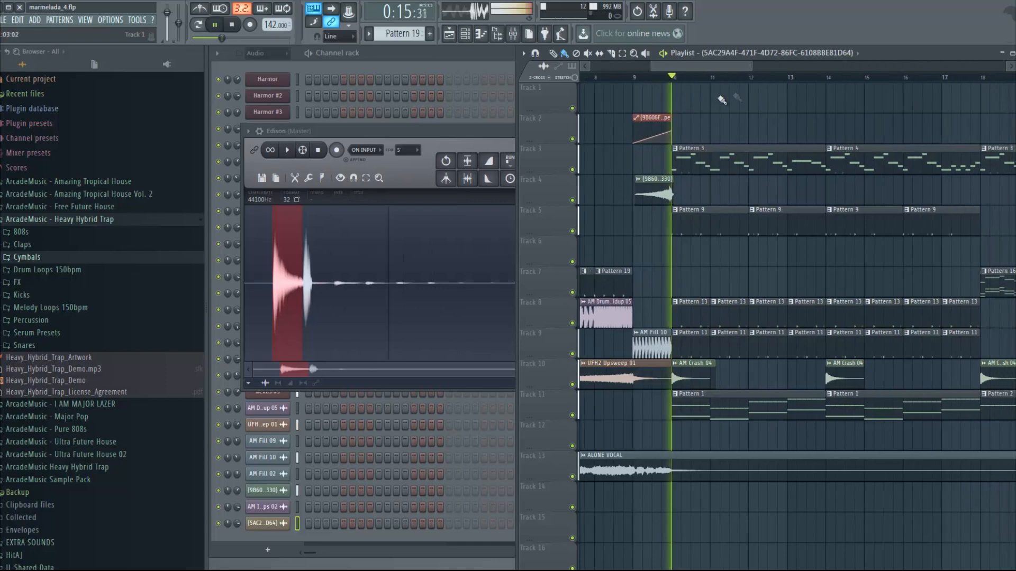
click(510, 130)
click(634, 131)
key(space)
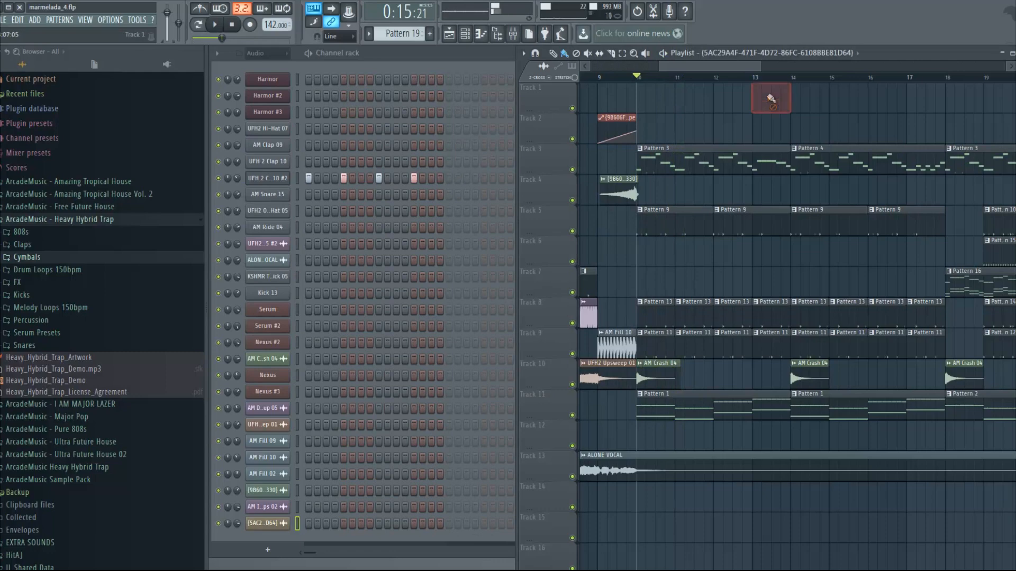
Step: Solo Track 11, select its Pattern 1, and audition the Serum channel alone
right_click(573, 416)
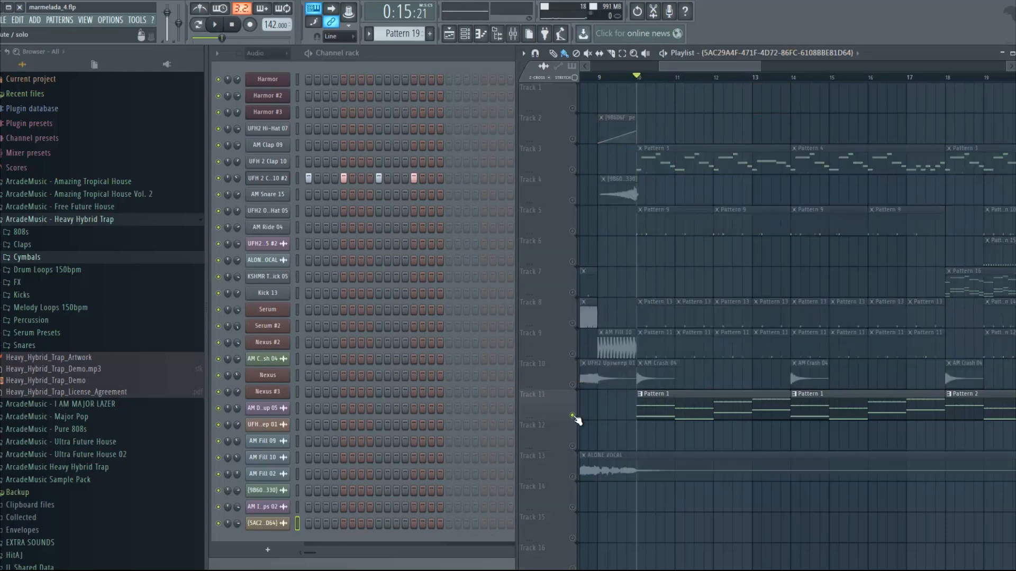
click(673, 409)
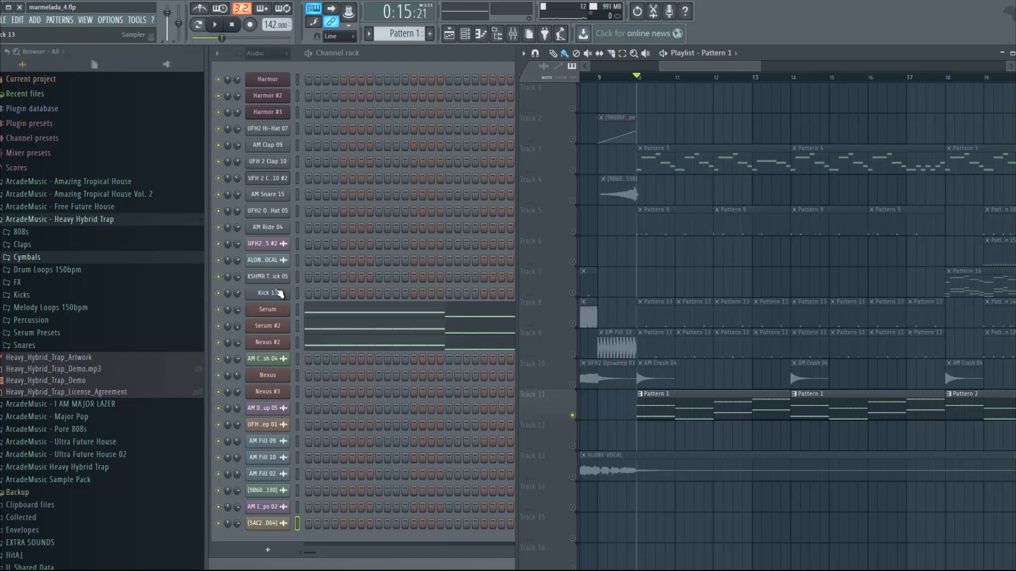
right_click(220, 312)
click(224, 317)
key(space)
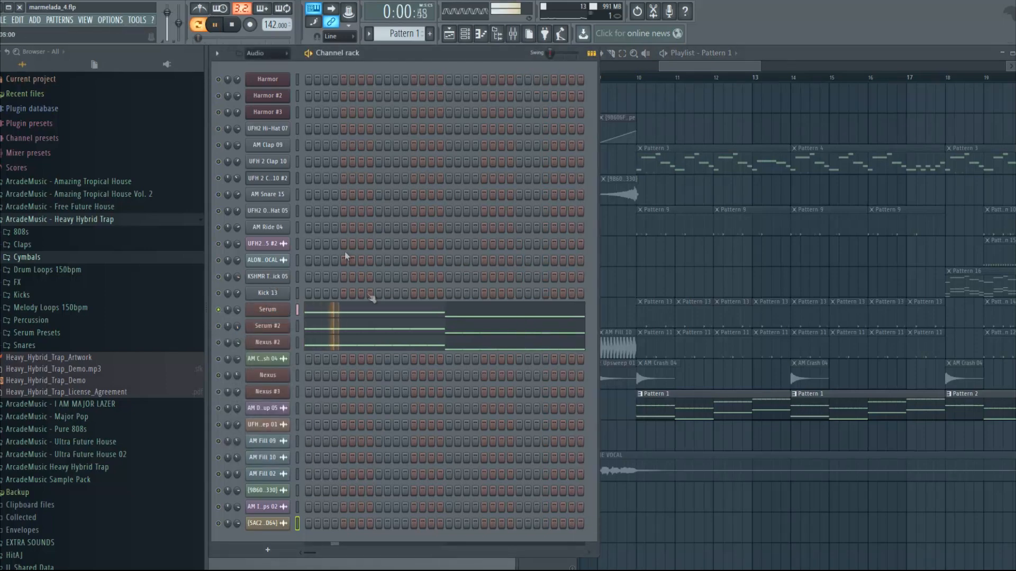
Step: View the Serum channel's notes in the piano roll, play them back, and close the piano roll
click(372, 312)
key(space)
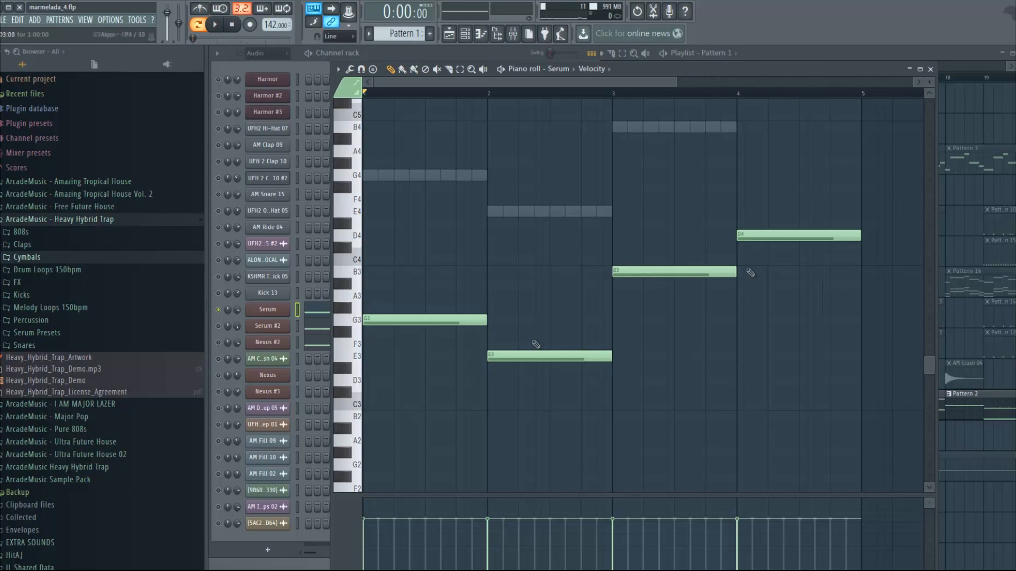
key(space)
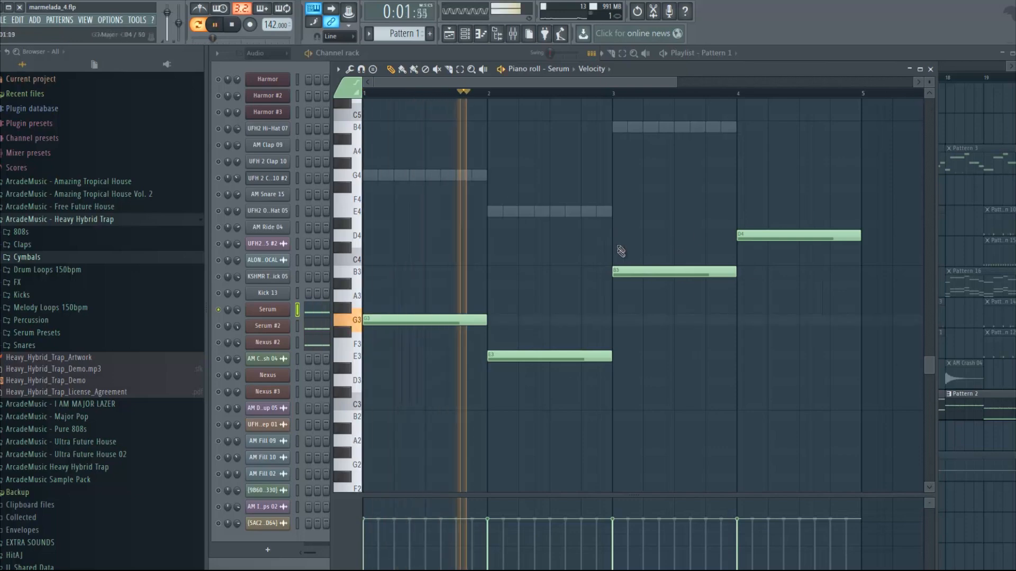
key(space)
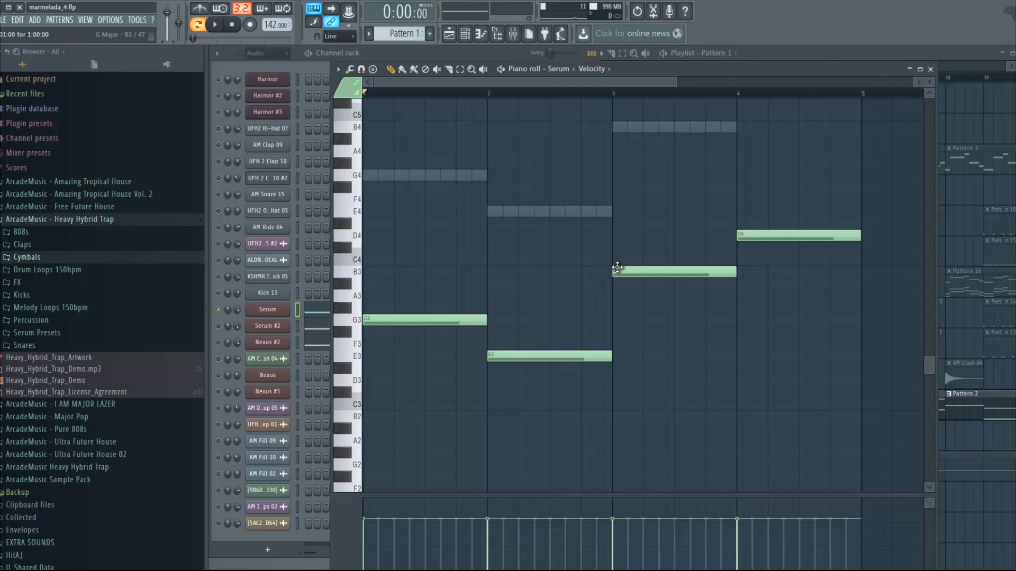
key(space)
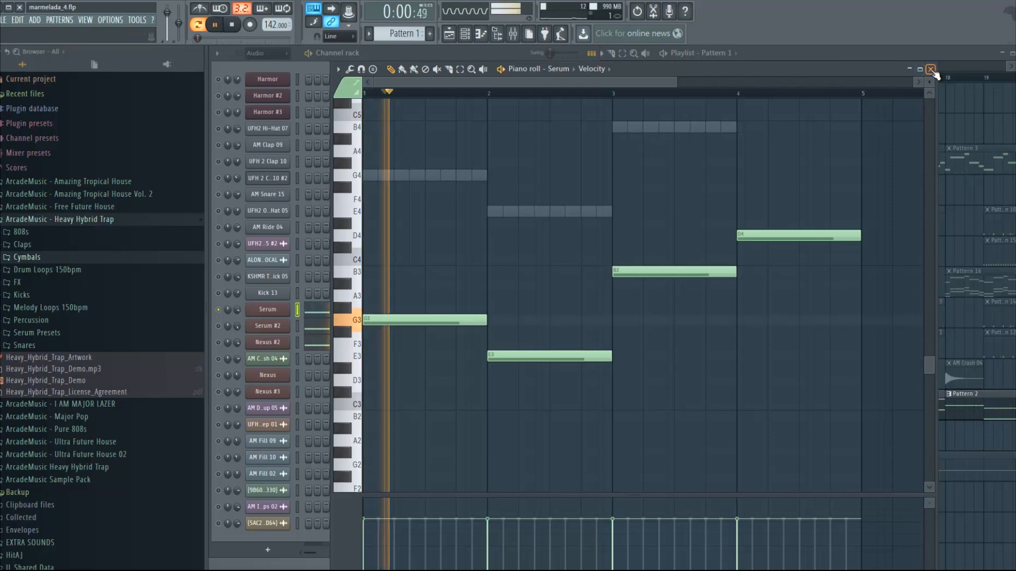
click(931, 70)
key(space)
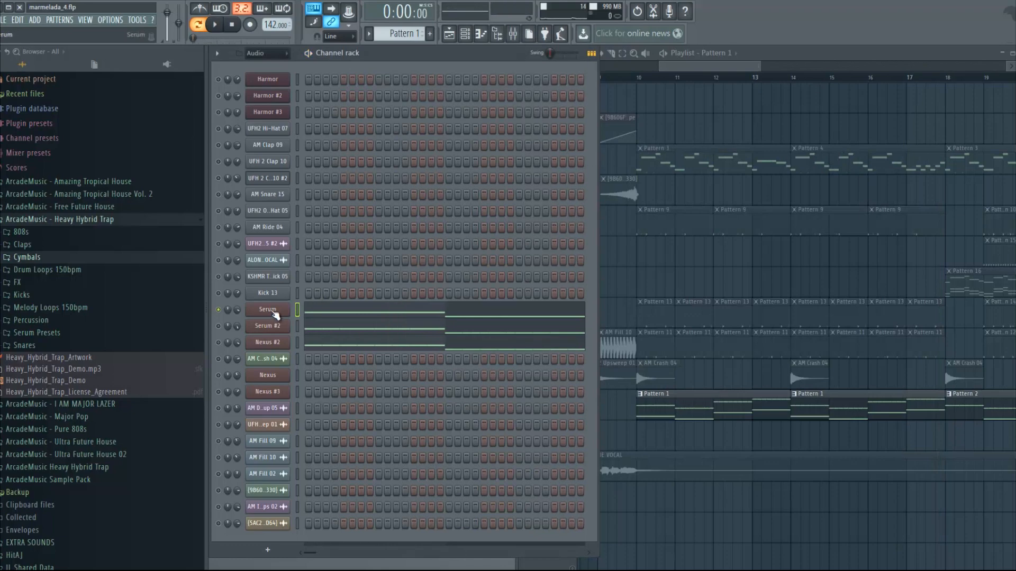
Step: Open the first Serum channel's plugin to examine its OliSub patch settings
click(297, 311)
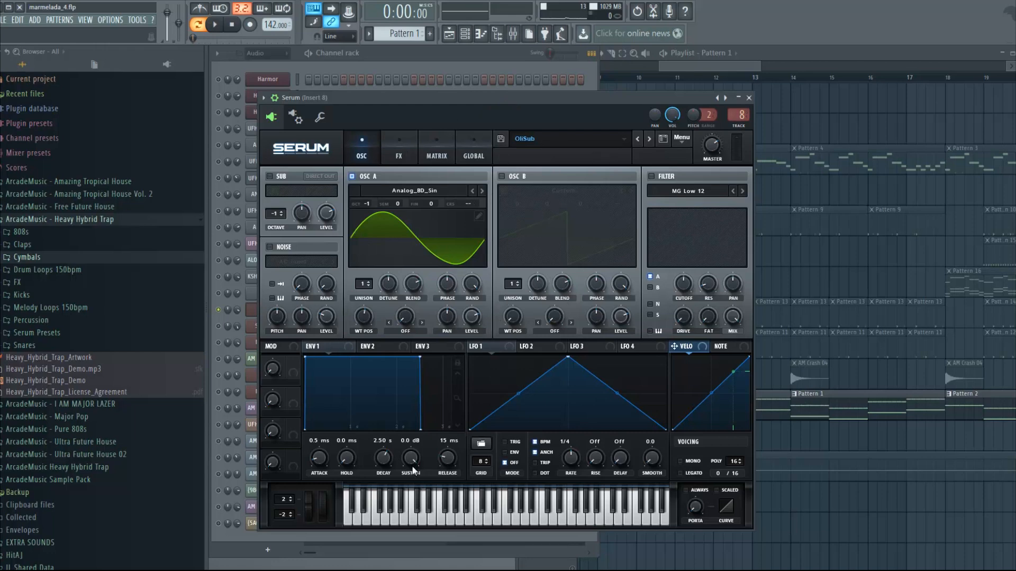
Step: Reopen the first Serum plugin, examine the Fruity Limiter on its mixer track Insert 8, and return to the channel rack
drag(409, 458, 445, 346)
click(748, 97)
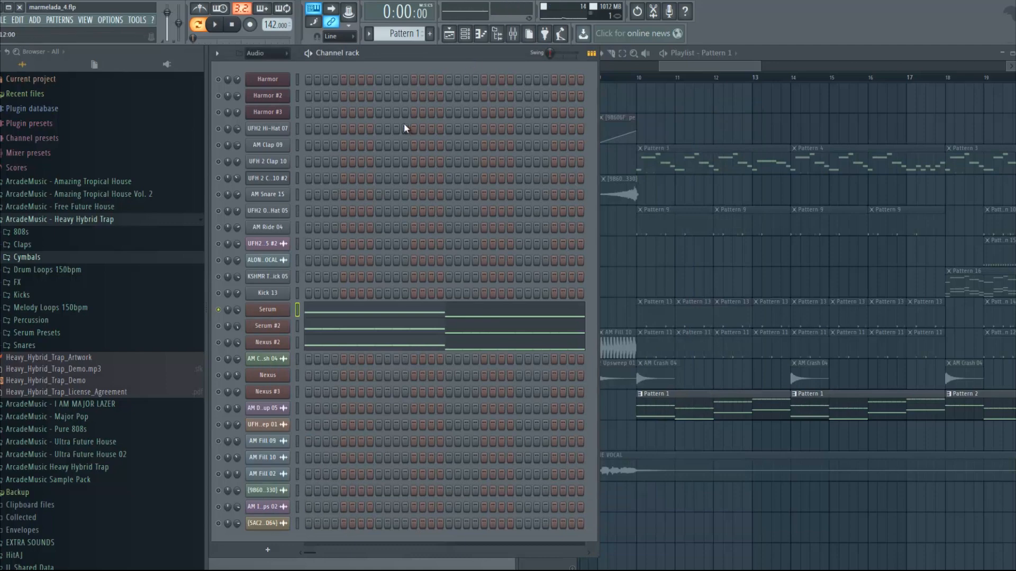
click(276, 315)
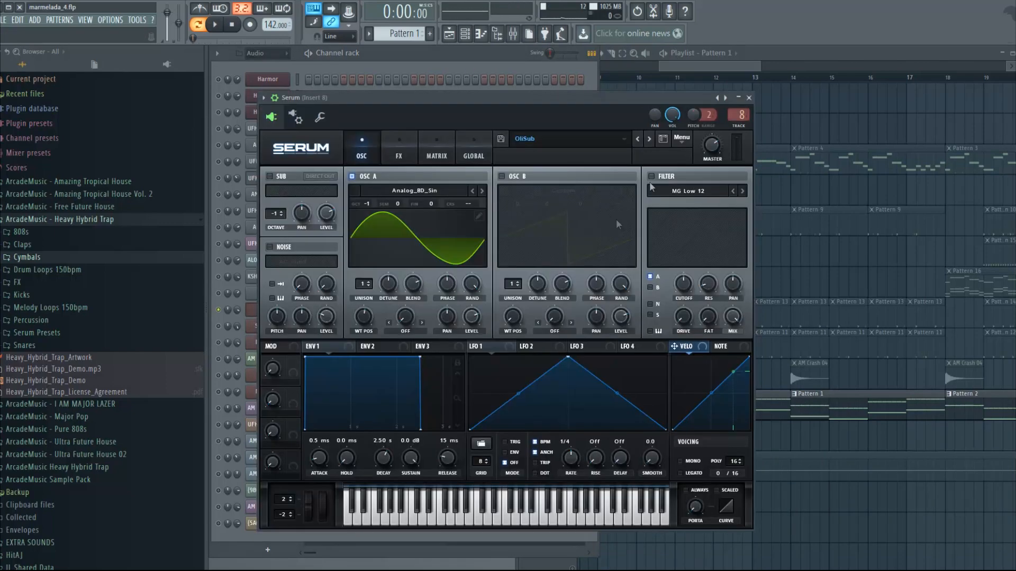
click(512, 33)
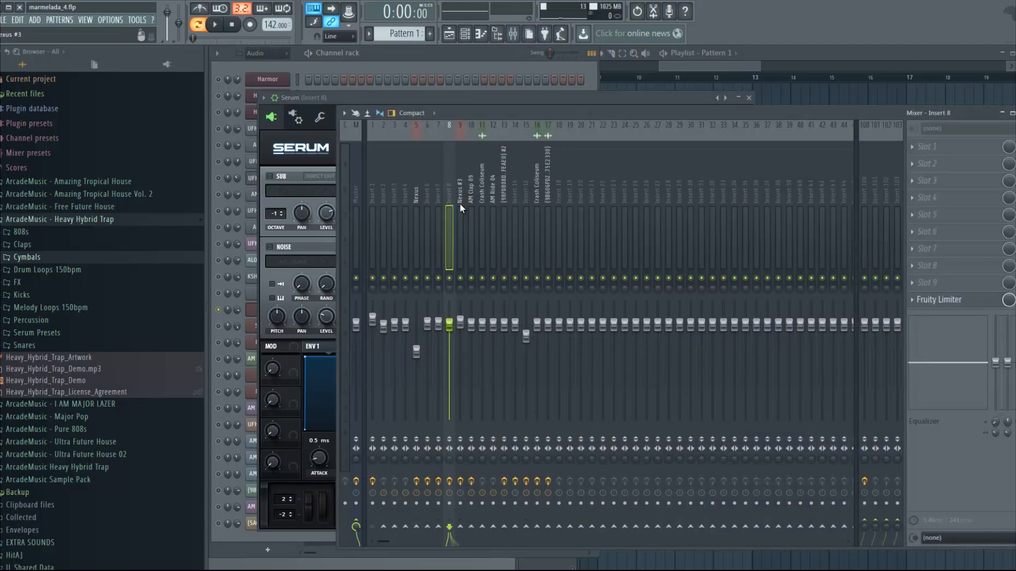
click(955, 299)
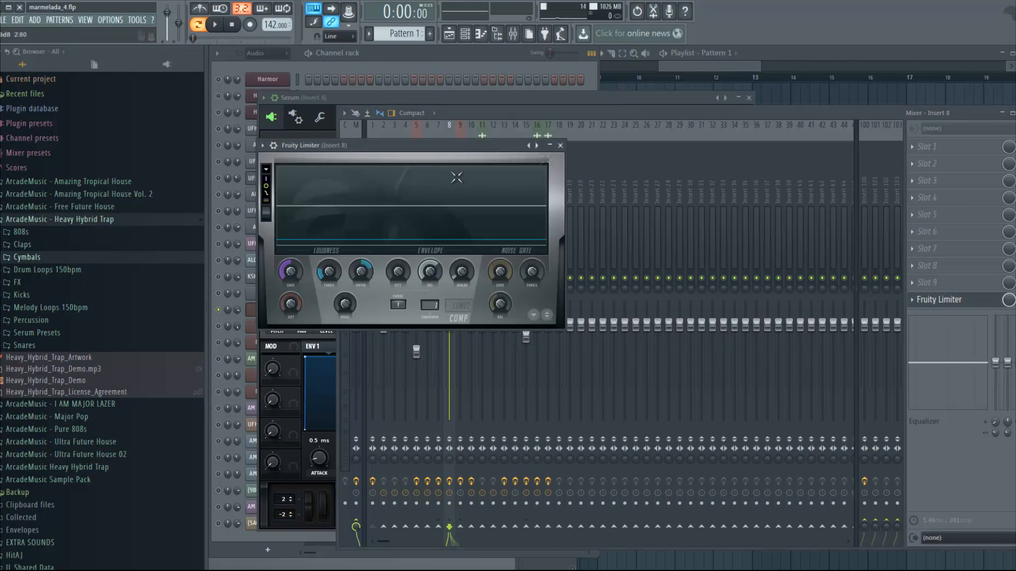
click(560, 145)
click(433, 56)
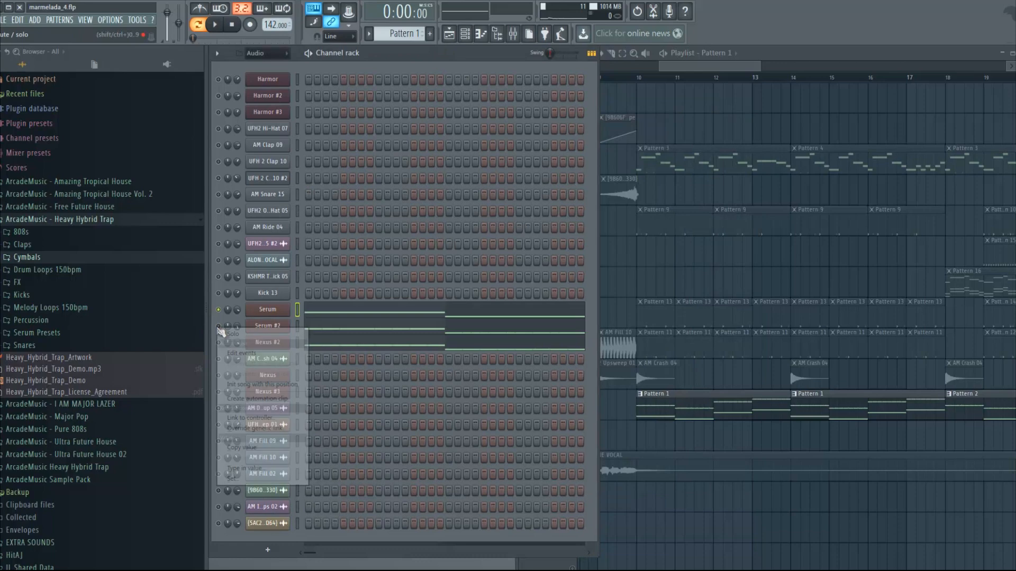
Step: Solo the Serum #2 channel and audition it, including together with the Nexus #2 channel
click(228, 335)
click(218, 27)
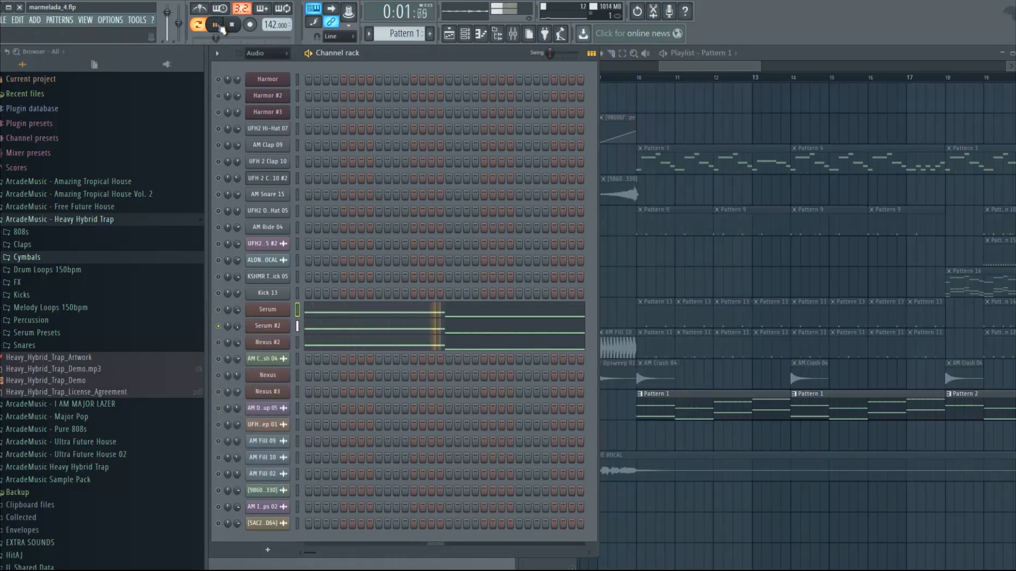
key(space)
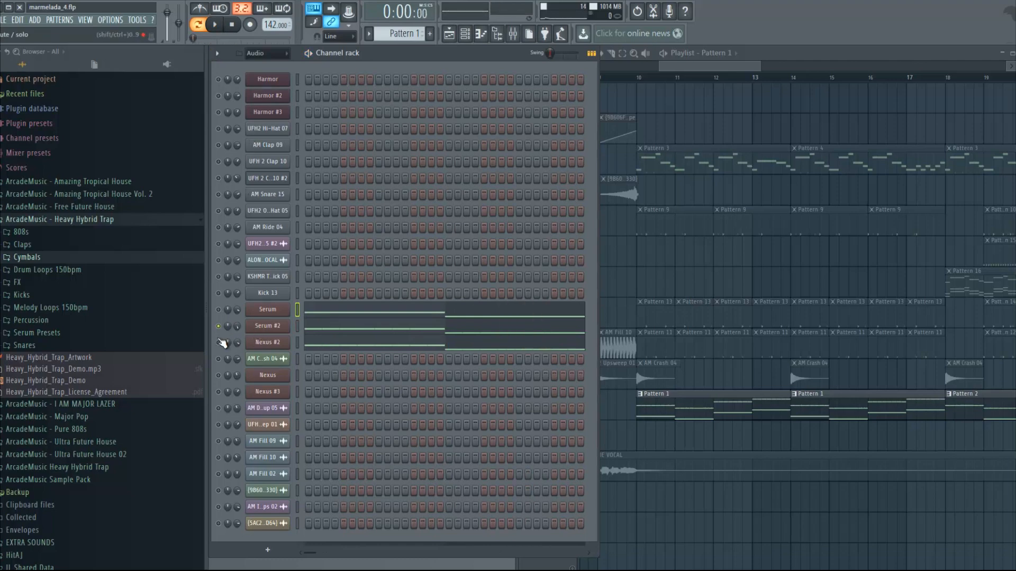
click(219, 342)
key(space)
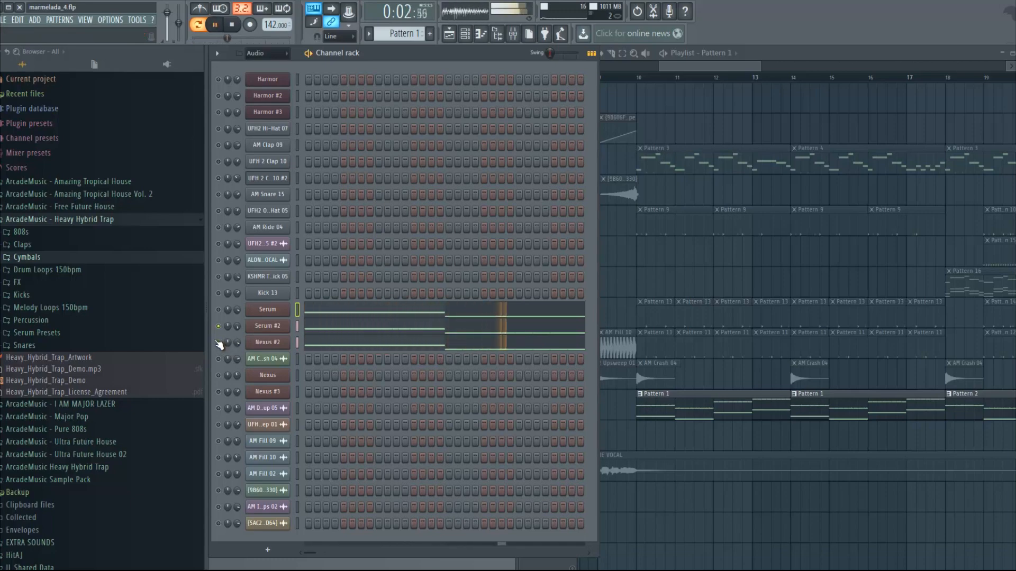
Step: Open Serum #2 and look up oscillator A's E_Yeah wavetable in the Vowel category without changing it
click(267, 326)
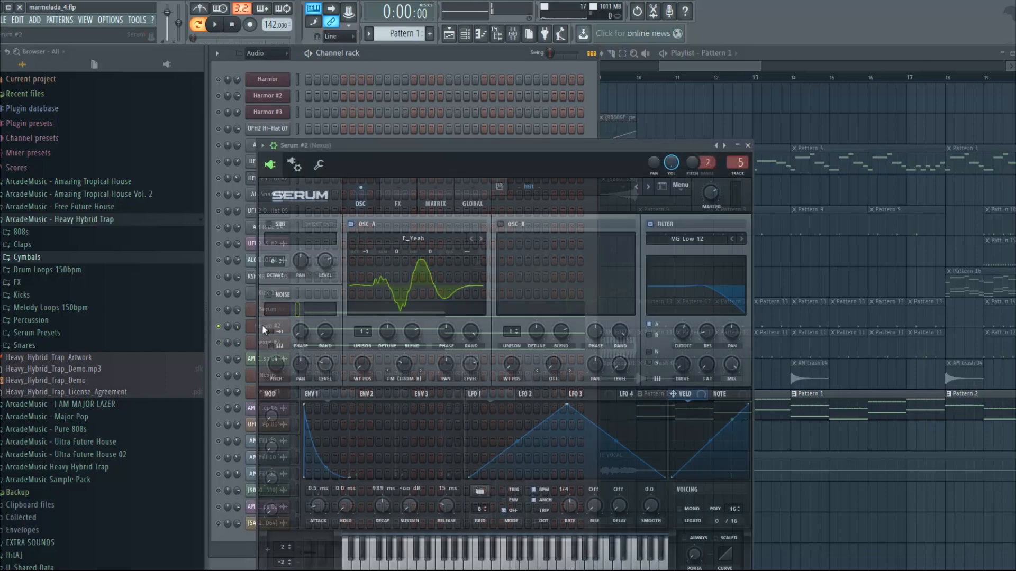
key(space)
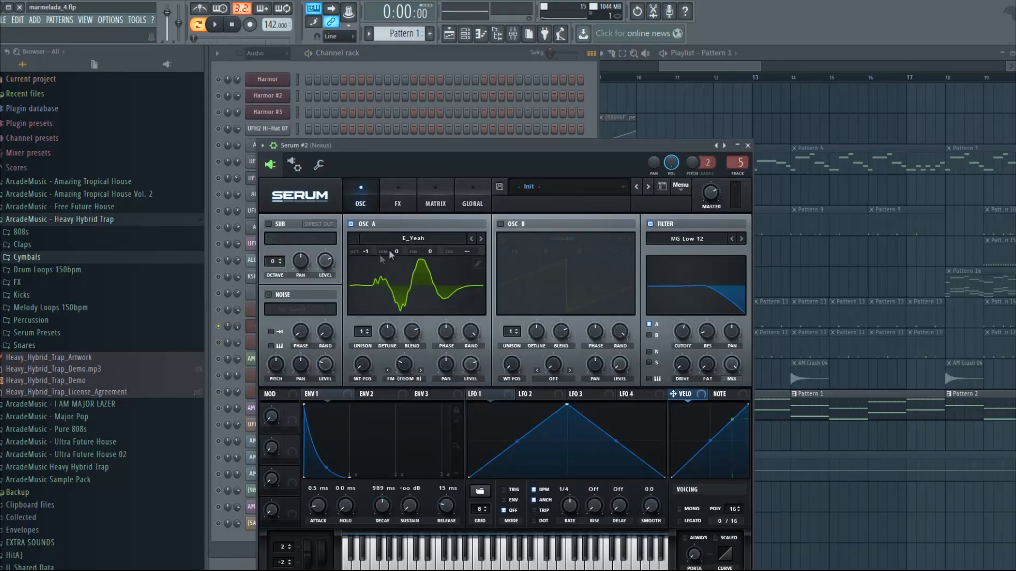
click(418, 239)
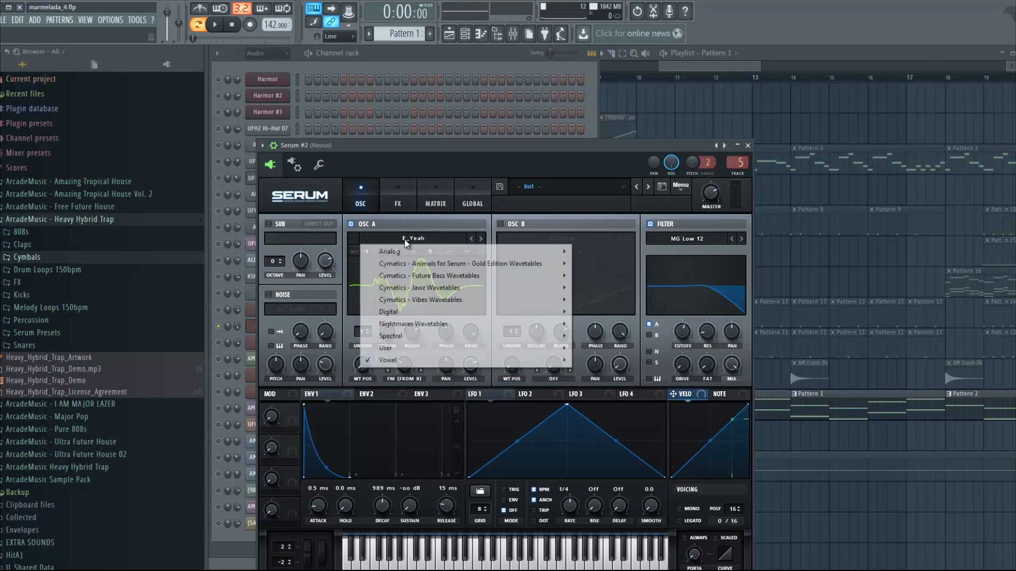
mouse_move(388, 362)
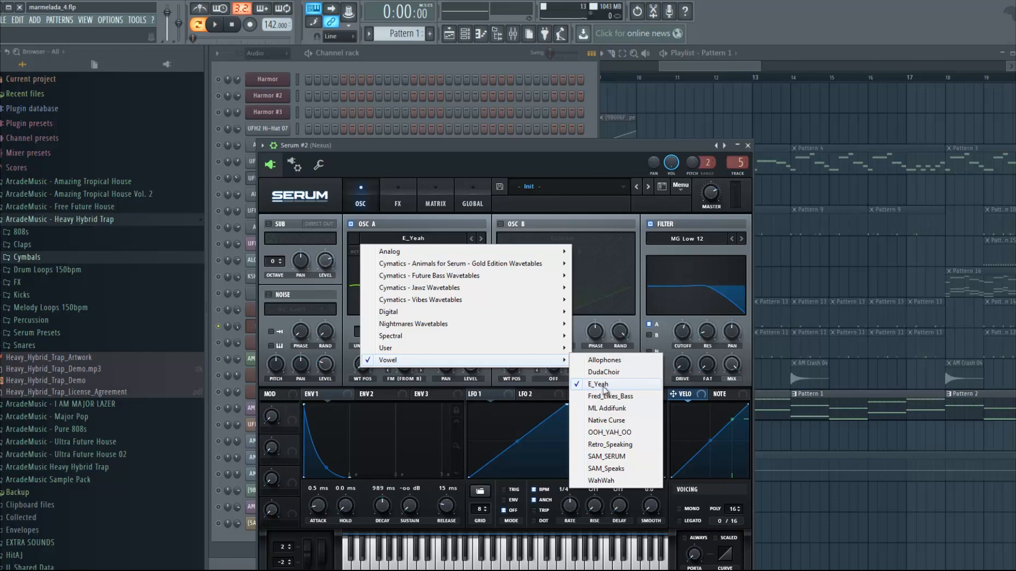
click(540, 147)
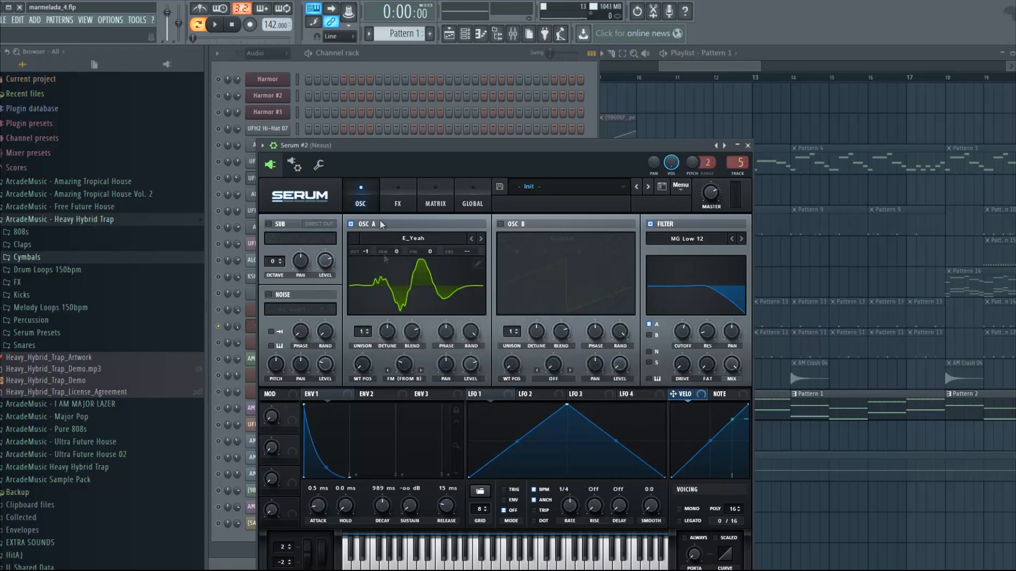
Step: Check the Distortion effect and its Downsample type in Serum #2's effects, and return to the oscillator view
click(397, 198)
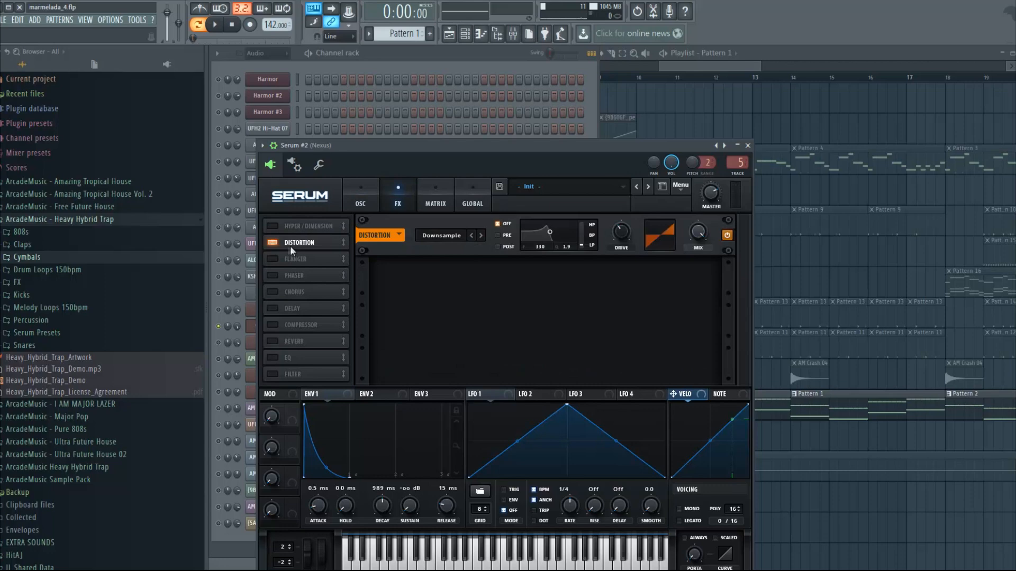
click(433, 237)
click(452, 347)
click(367, 201)
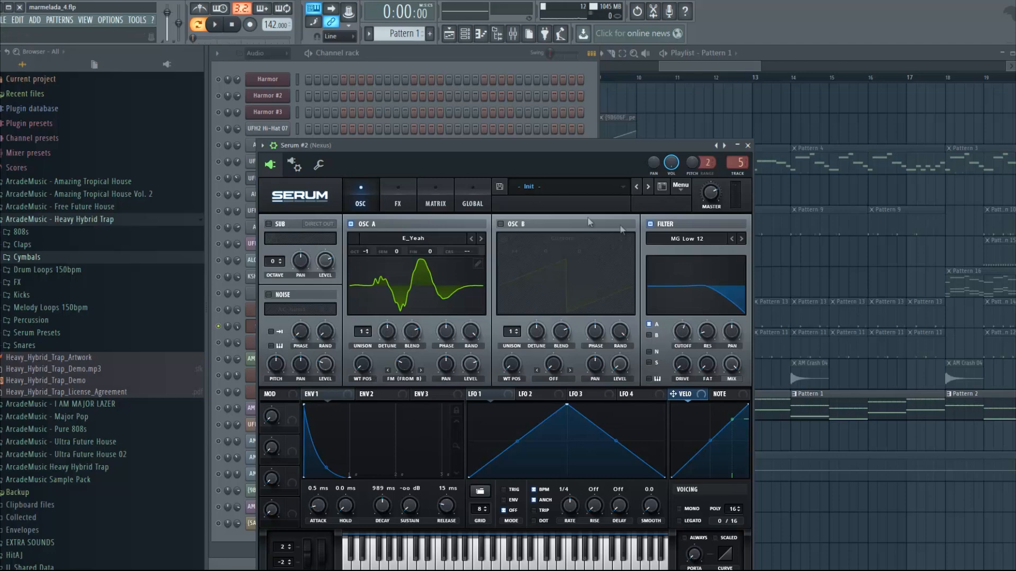
Step: Point out Serum #2's MG Low 12 filter, audition the patch, close the plugin, and stop playback
click(650, 224)
click(218, 26)
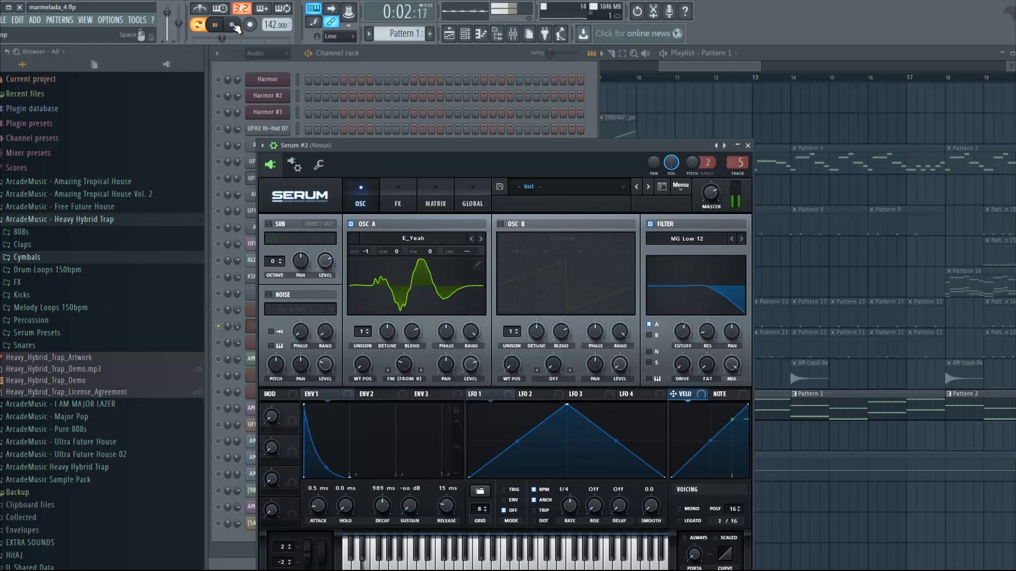
click(747, 146)
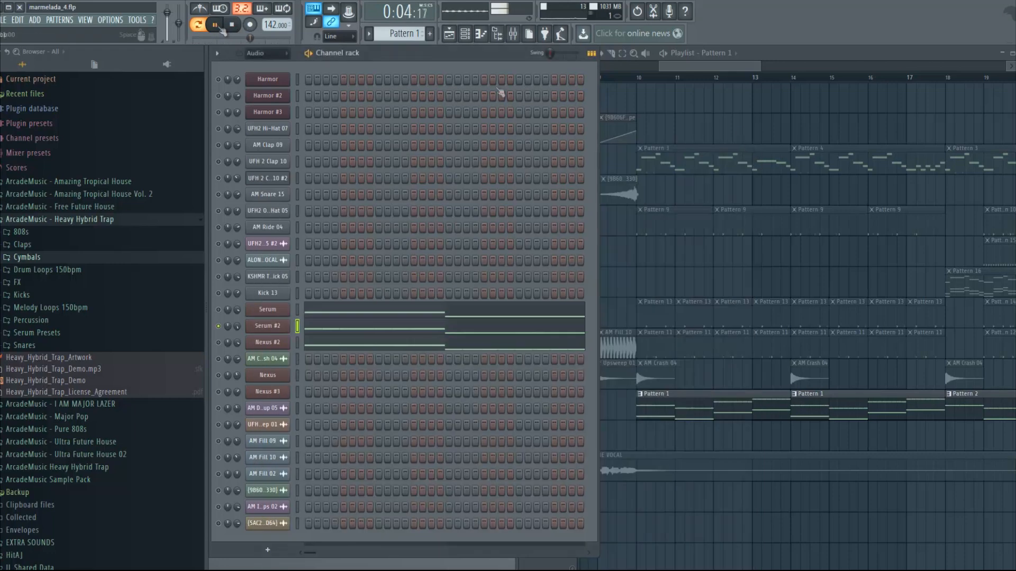
click(231, 24)
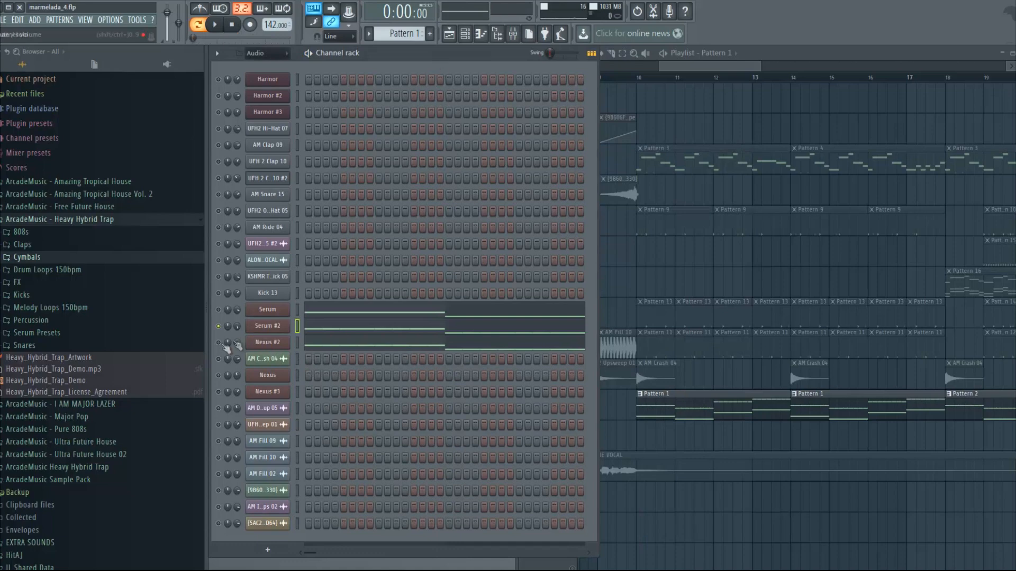
Step: Solo the Nexus #2 channel, view its BA BigBad preset, and audition the channel alone
right_click(218, 342)
click(231, 349)
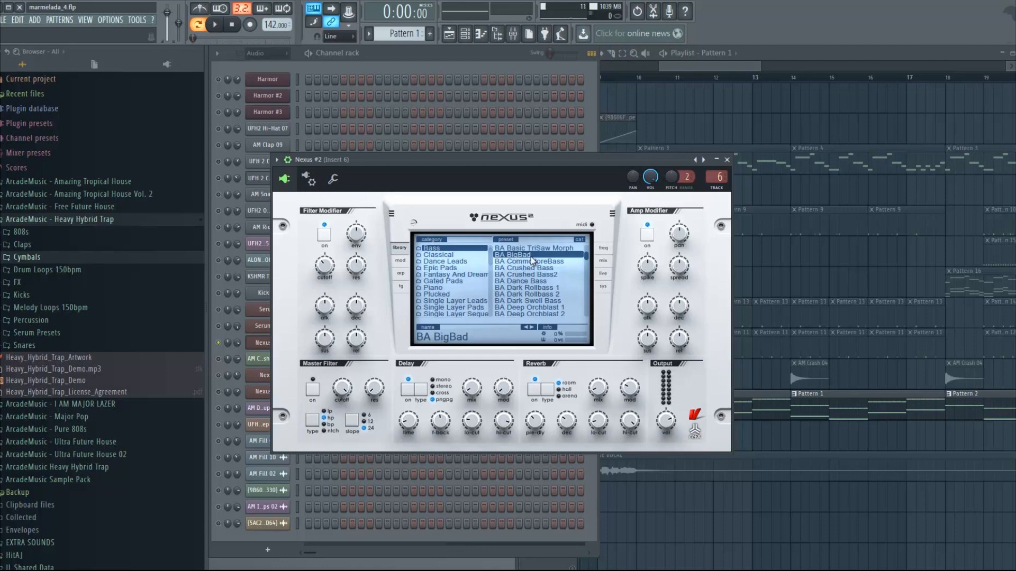
click(727, 159)
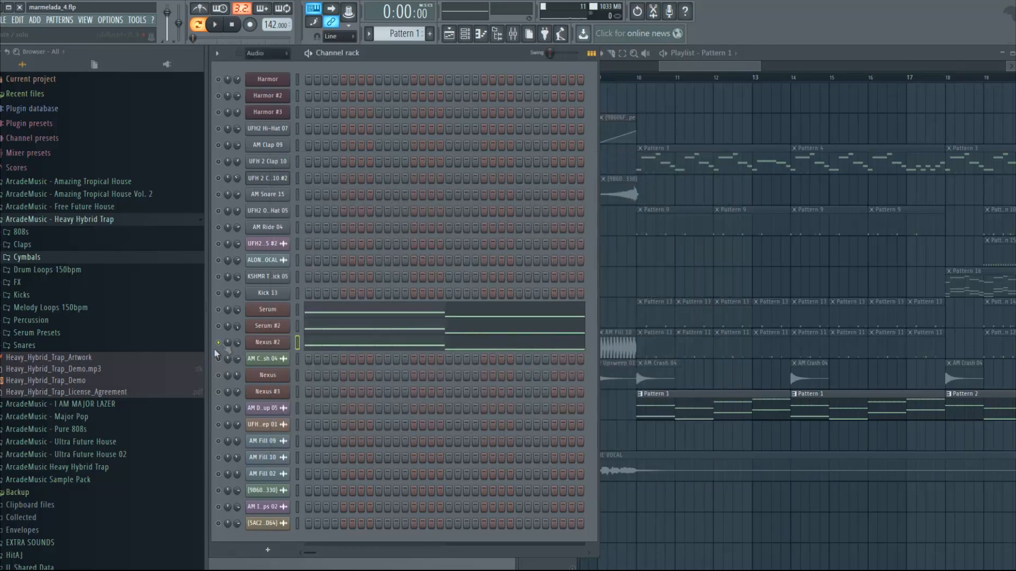
key(space)
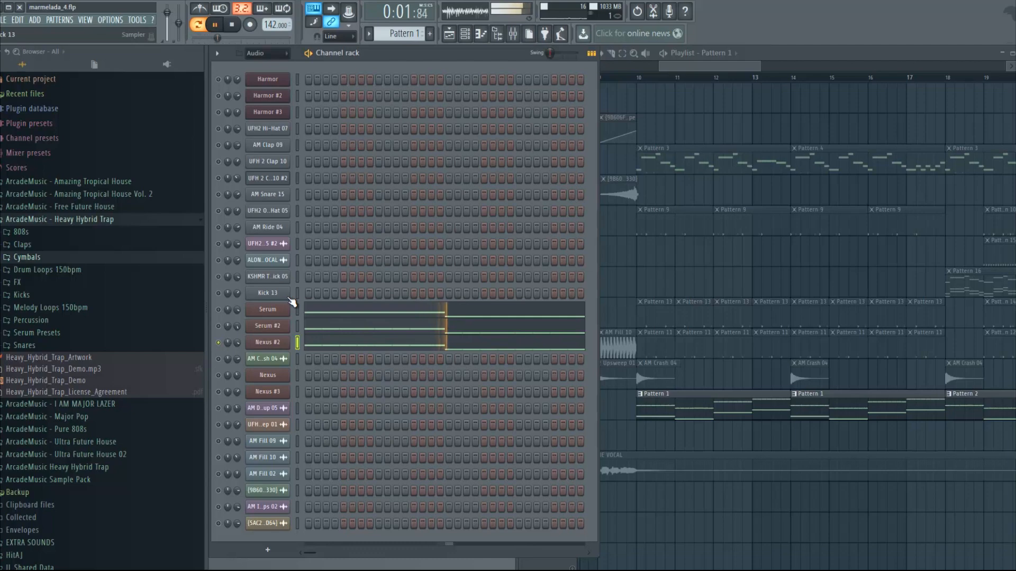
key(space)
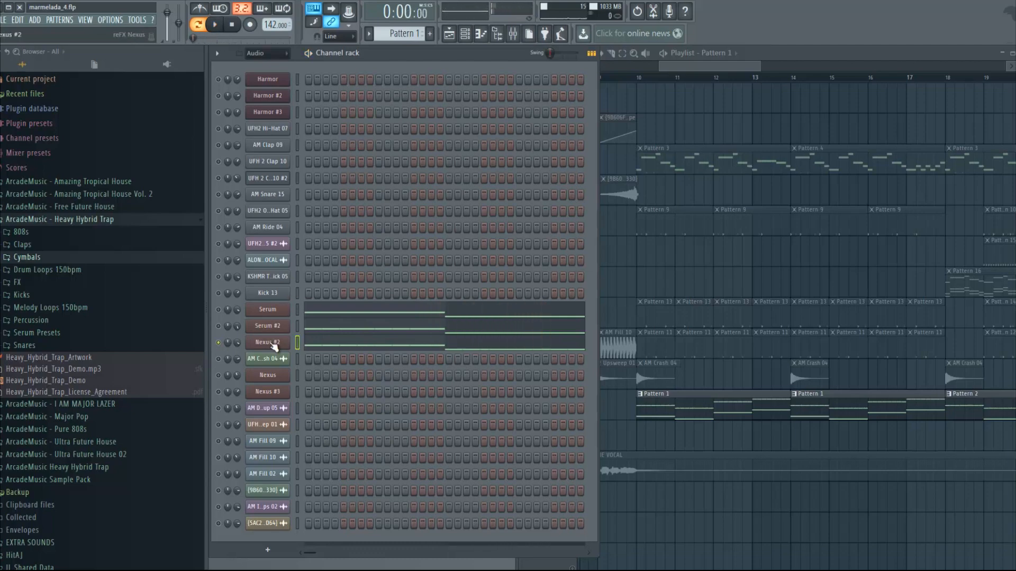
Step: Open Nexus #2 and examine the Fruity Parametric EQ 2 curve on its mixer track Insert 6
click(271, 343)
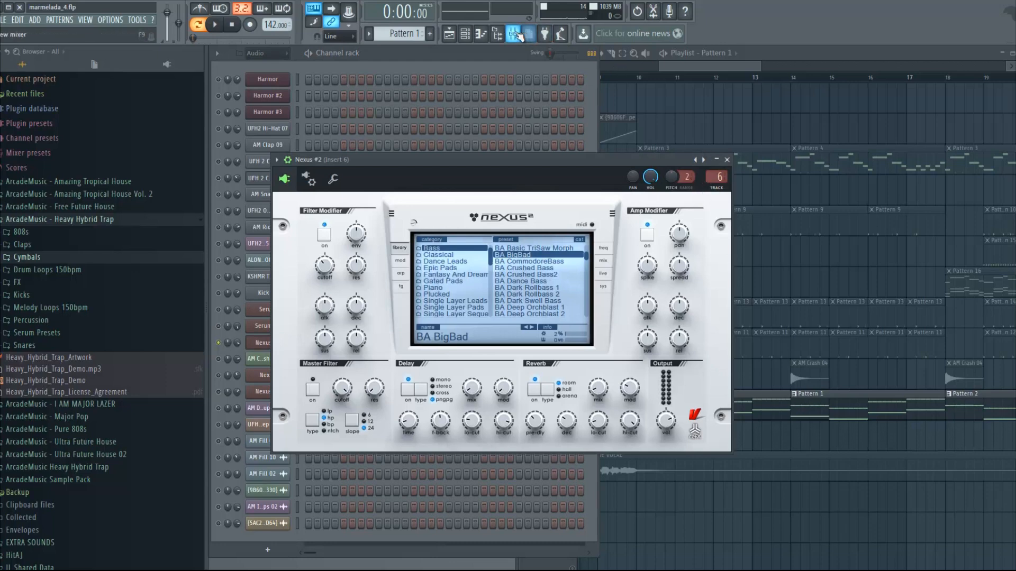
click(515, 34)
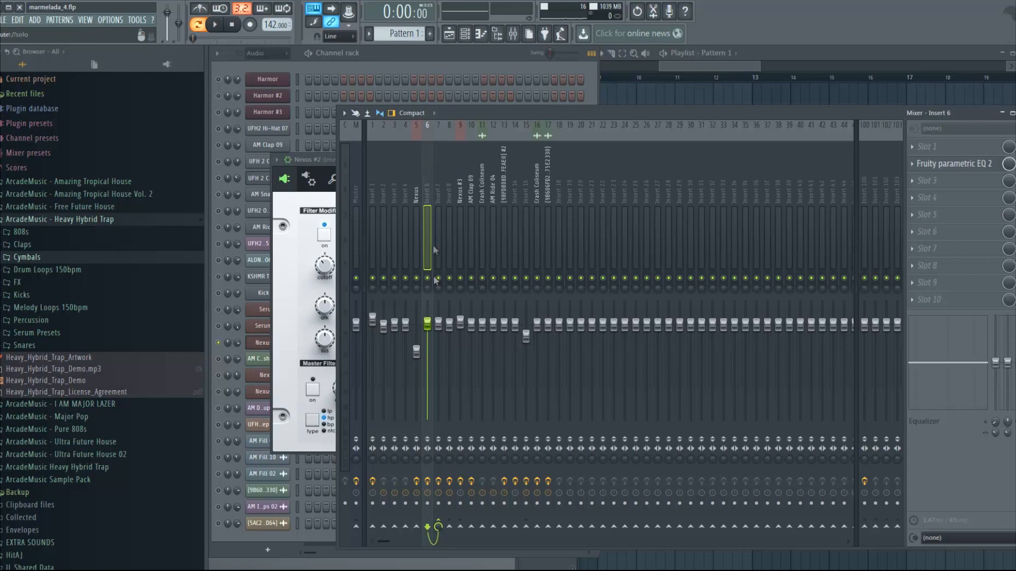
click(438, 148)
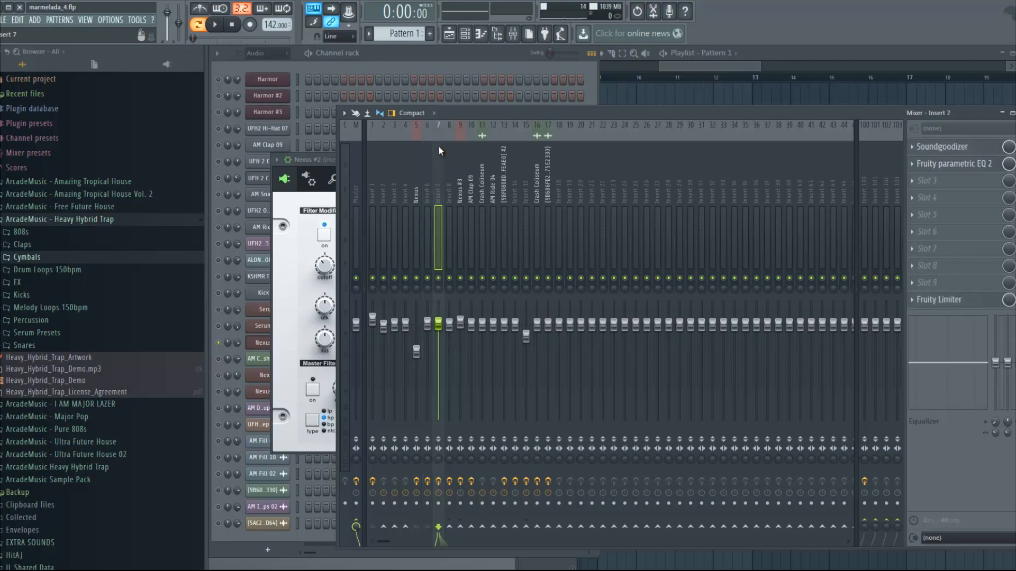
click(429, 147)
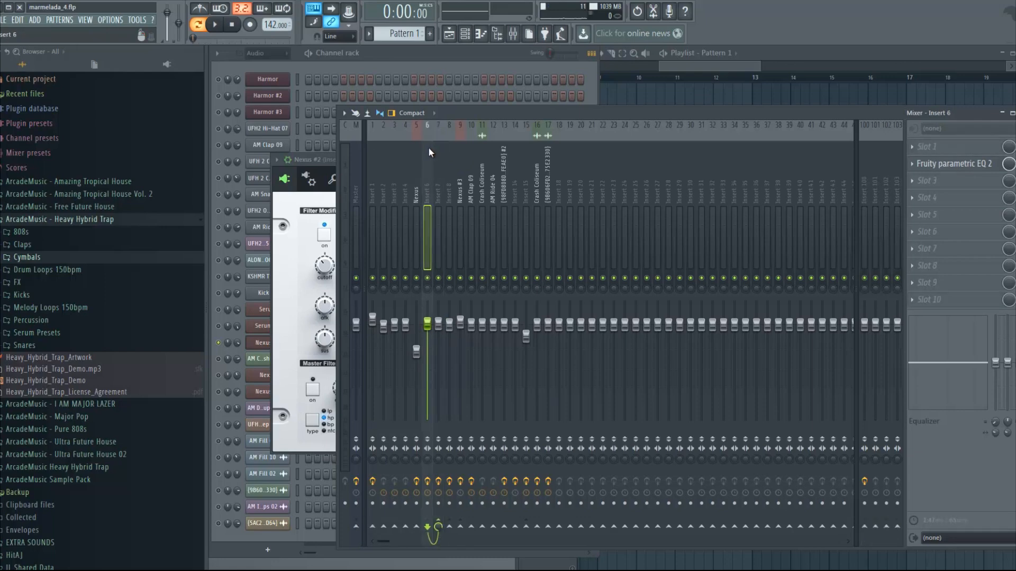
click(949, 164)
drag(546, 290, 542, 295)
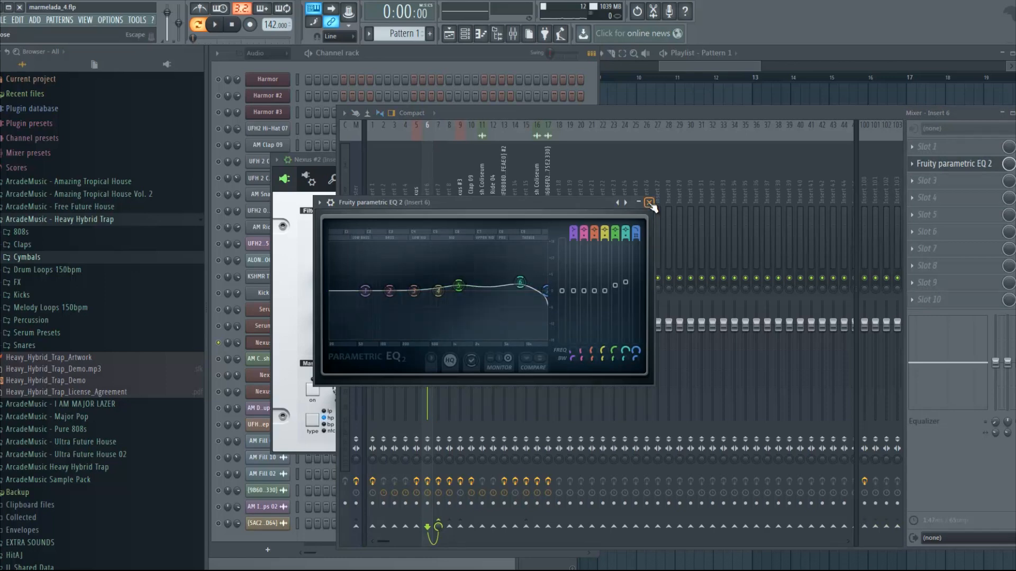
click(649, 202)
Step: Examine the Fruity Parametric EQ 2 curve on mixer track Insert 7 and close the equalizer
click(435, 164)
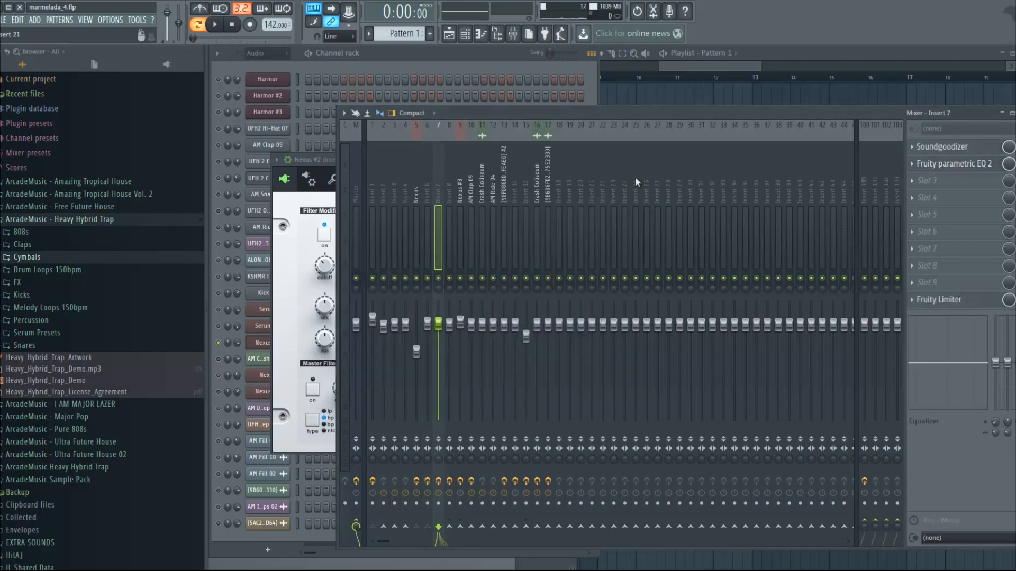
click(953, 164)
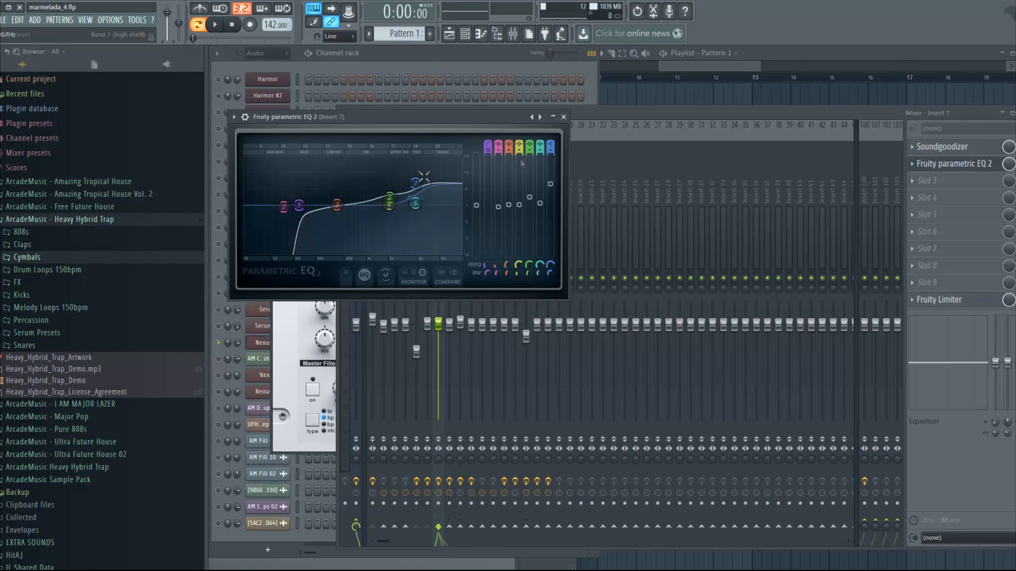
click(564, 116)
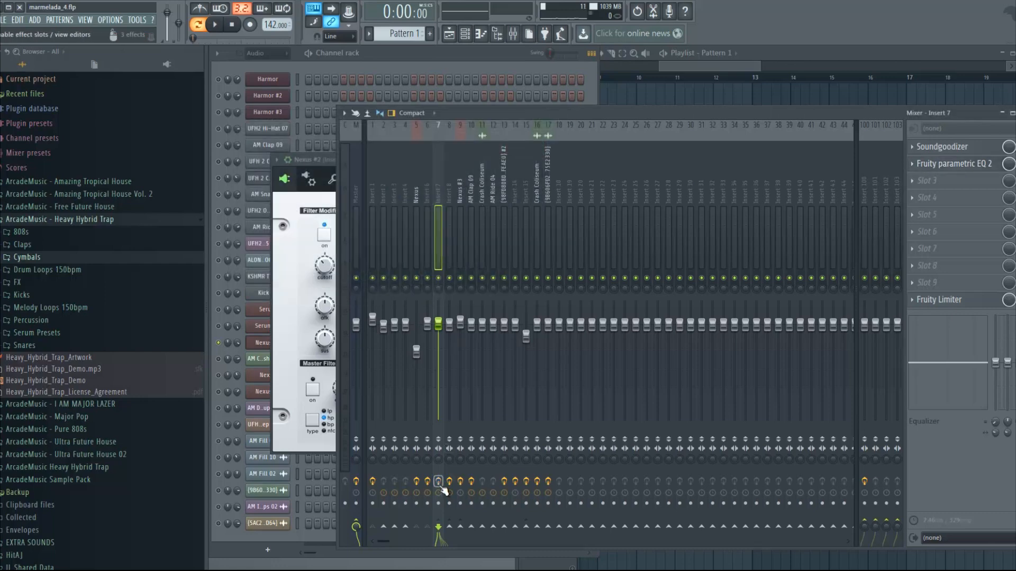
Step: Compare the Nexus #2 sound with Insert 7's effects disabled and enabled by playing the pattern each way
click(215, 25)
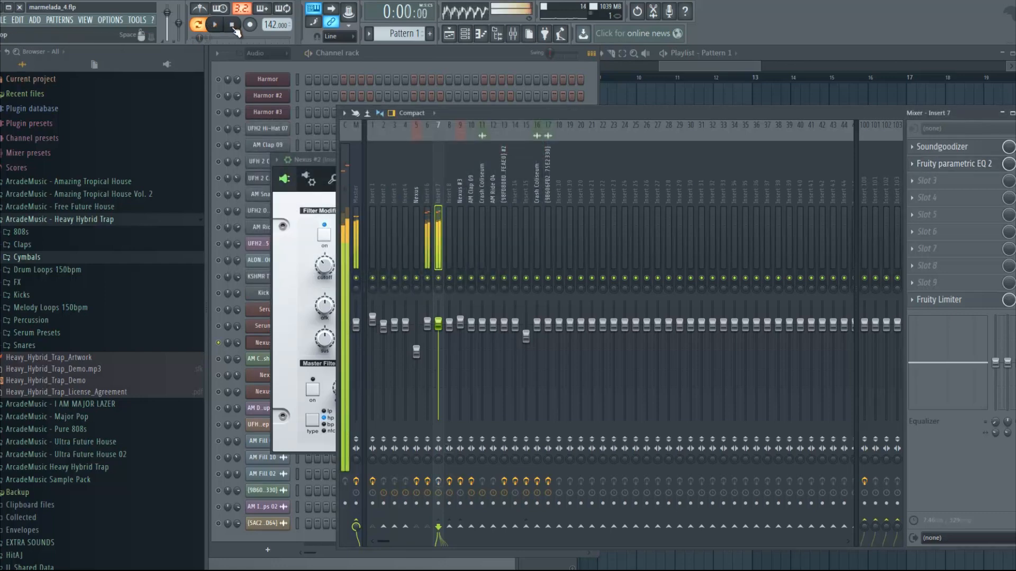
click(232, 25)
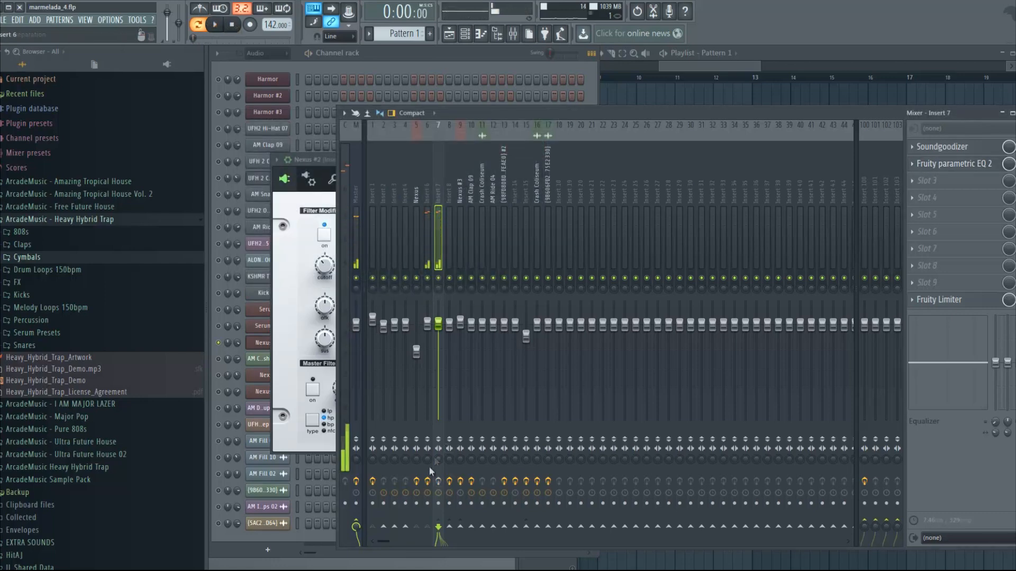
click(215, 25)
click(231, 26)
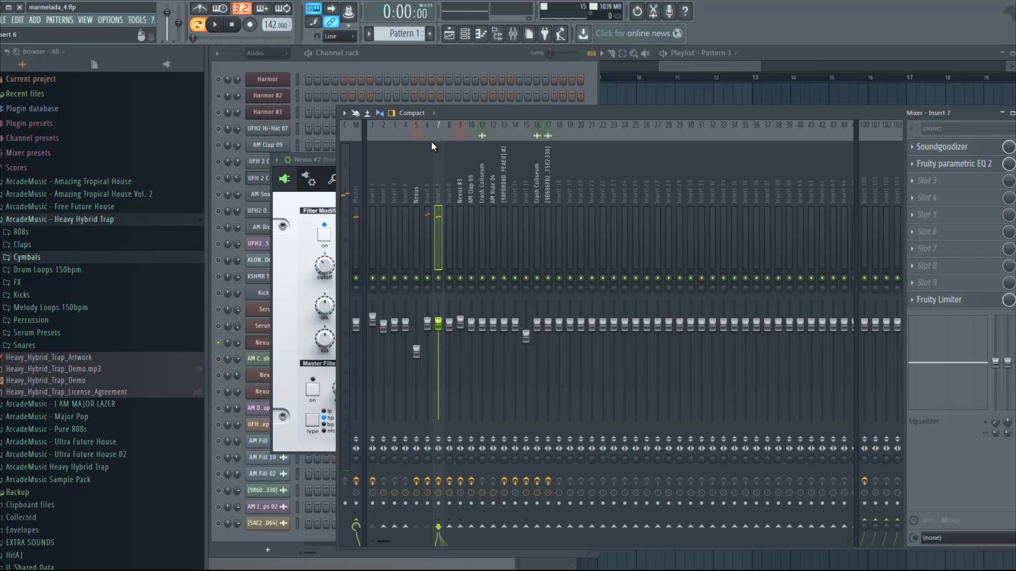
Step: Open Serum #2, play the pattern, and examine the Fruity Parametric EQ 2 curve on its mixer track
click(475, 61)
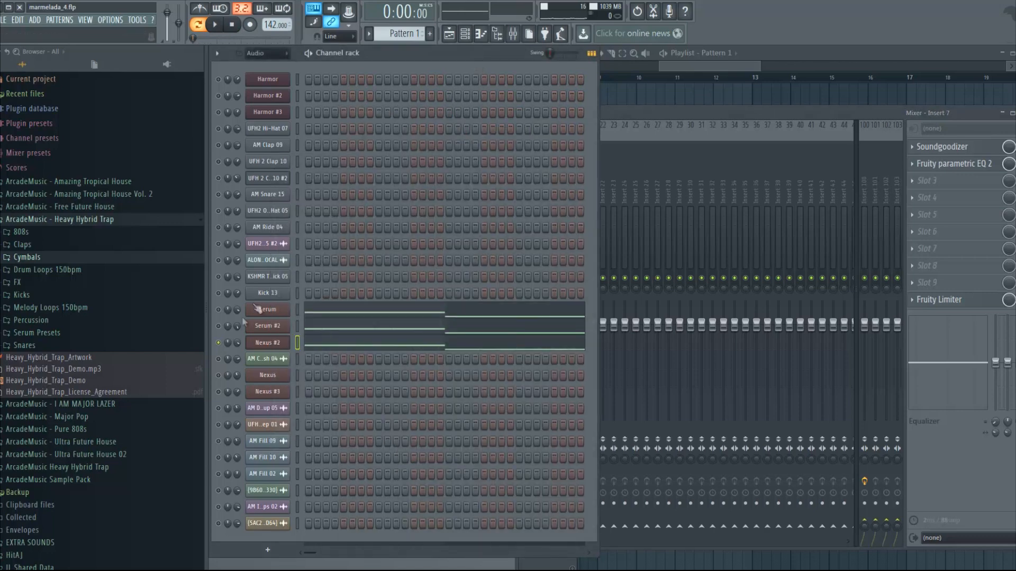
click(285, 324)
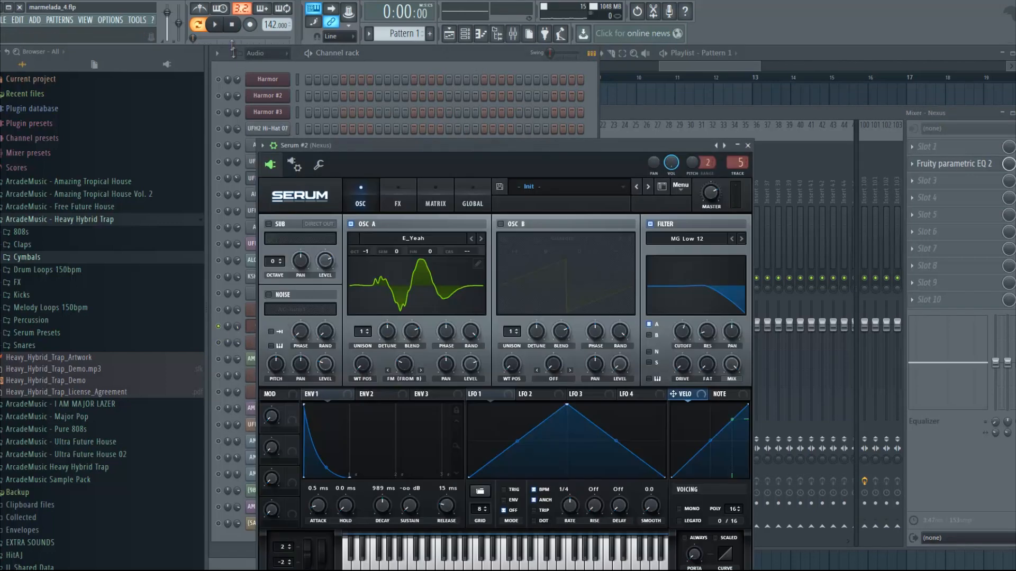
click(219, 29)
click(948, 165)
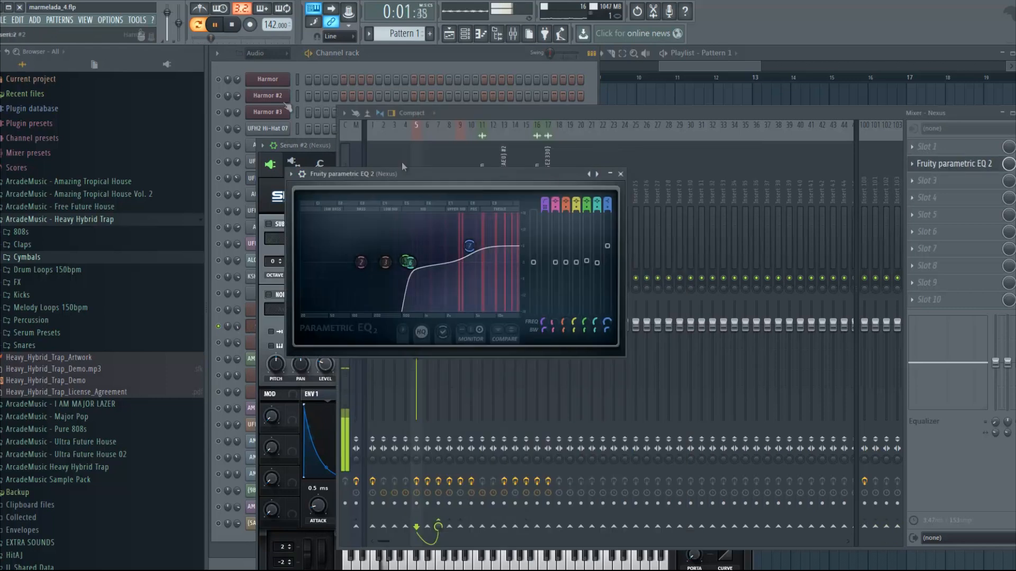
click(233, 26)
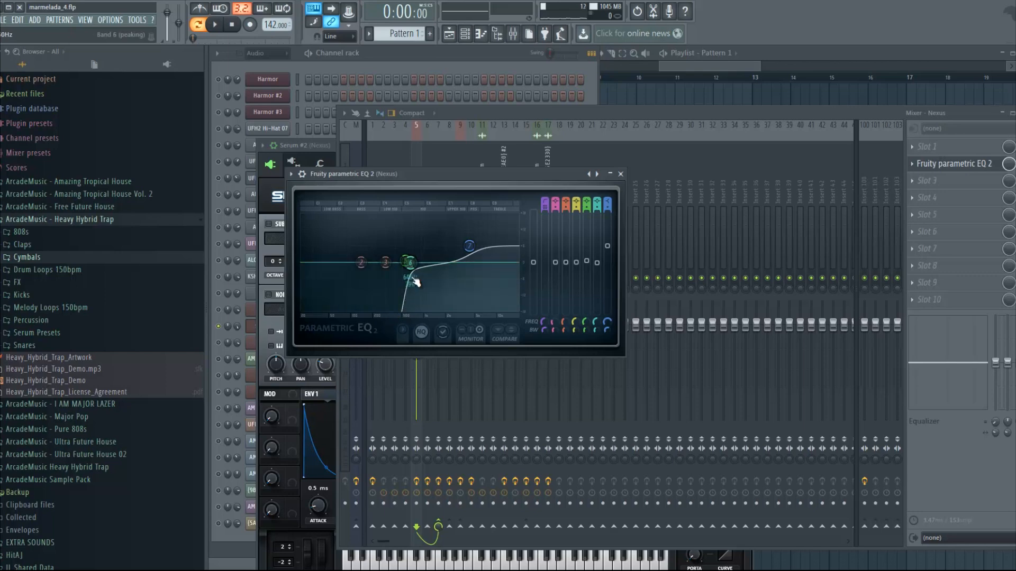
click(620, 174)
Step: Unsolo Serum #2 and play Pattern 1 with the Serum, Serum #2, and Nexus #2 layers together
key(F6)
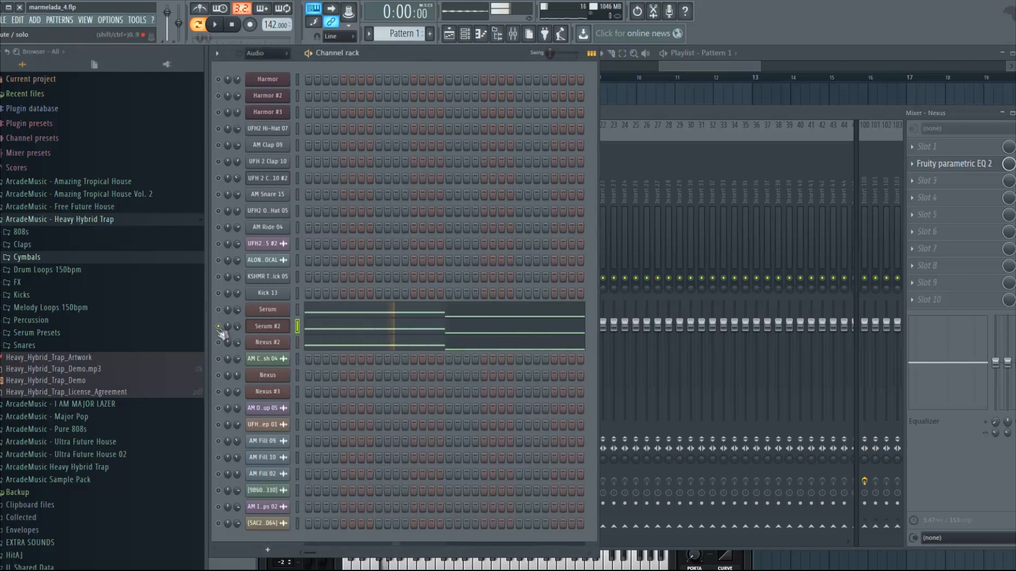
right_click(219, 326)
click(228, 336)
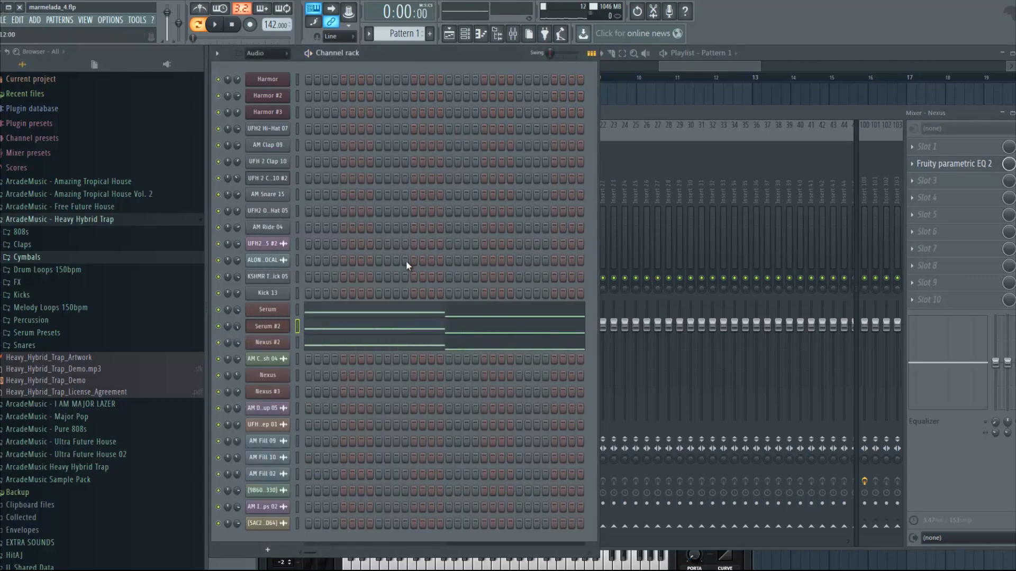
key(space)
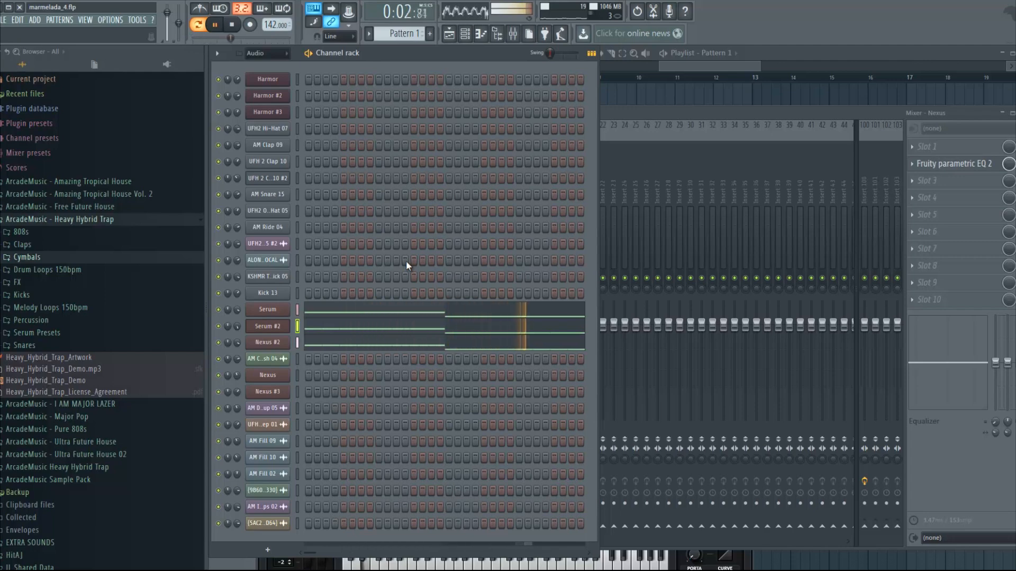
key(space)
Step: Audition the Serum and Serum #2 channels one at a time by soloing each and playing the pattern
right_click(219, 310)
click(222, 317)
key(space)
key(space)
right_click(218, 326)
click(223, 333)
key(space)
key(space)
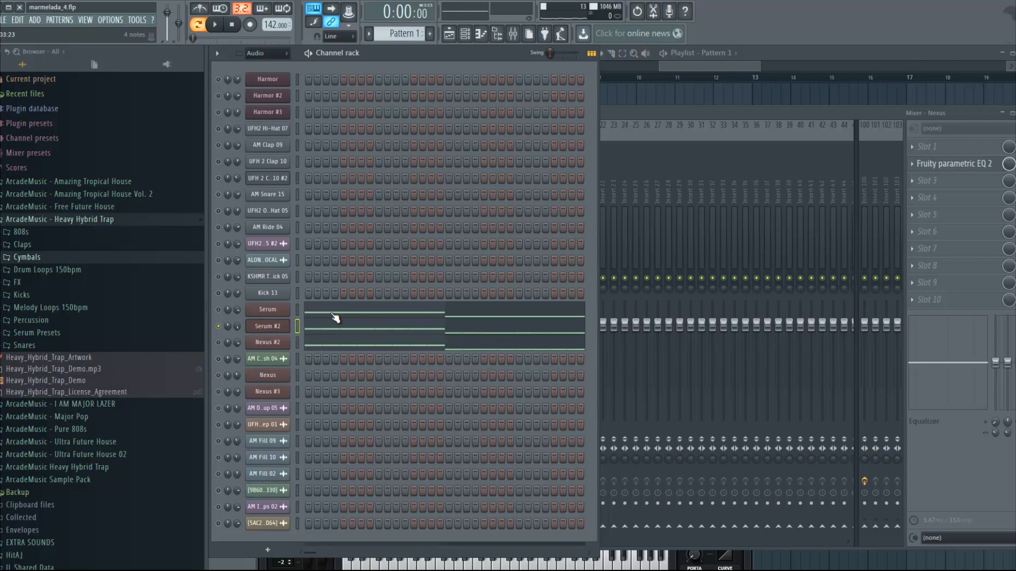
Step: Solo Nexus #2, play the pattern, and re-enable all the other channels
right_click(219, 343)
click(237, 353)
key(space)
key(space)
right_click(218, 343)
click(237, 353)
Step: Open Nexus #2 and examine the Fruity Limiter and Soundgoodizer settings on mixer track Insert 7, closing both effects
click(755, 57)
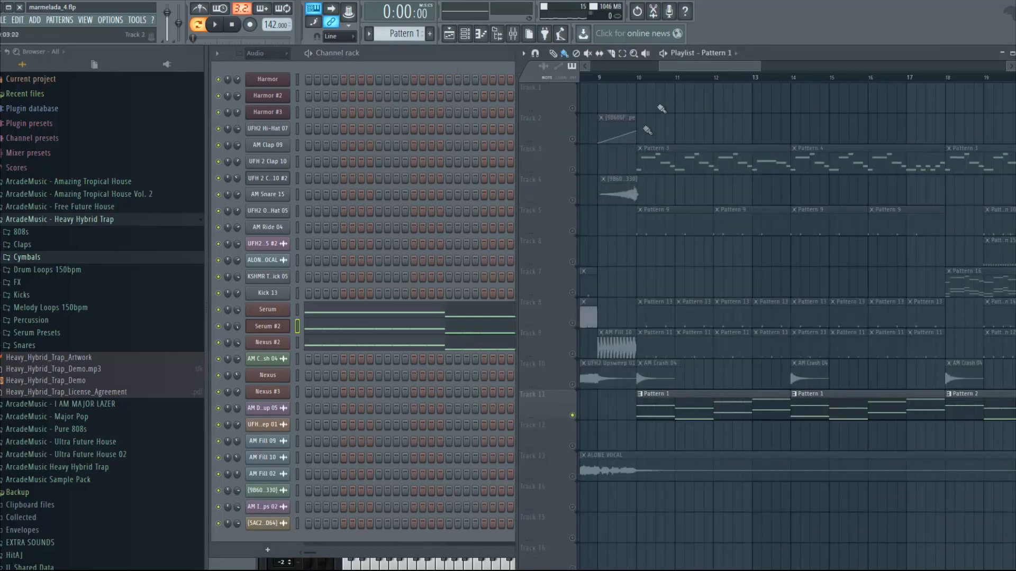
click(279, 338)
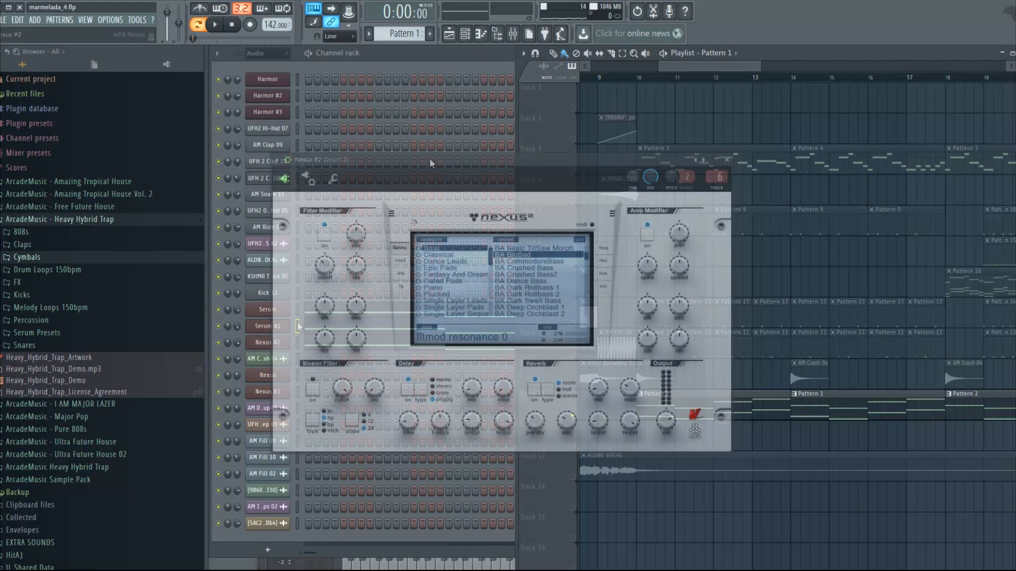
key(F9)
click(434, 150)
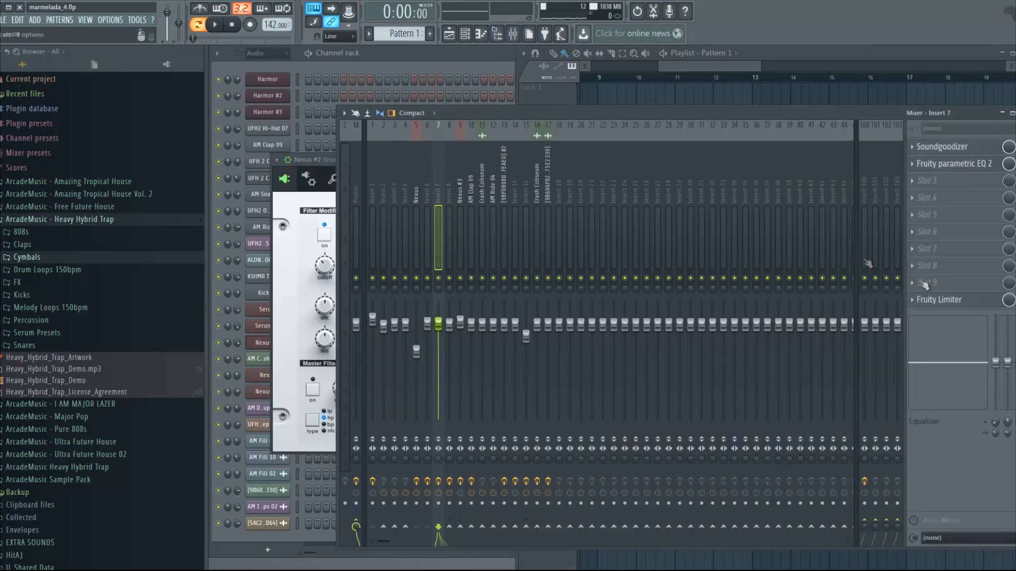
click(944, 300)
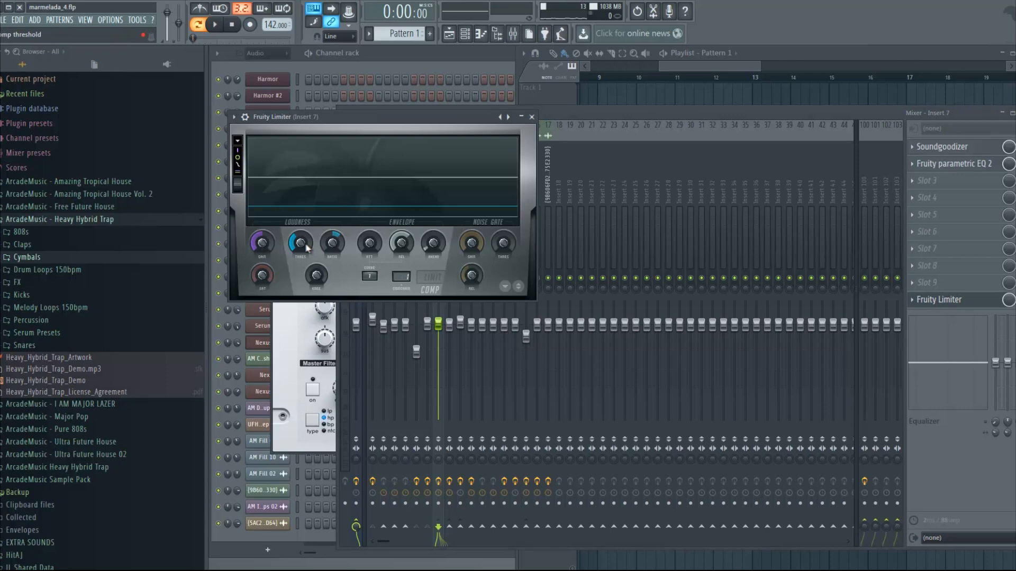
click(531, 117)
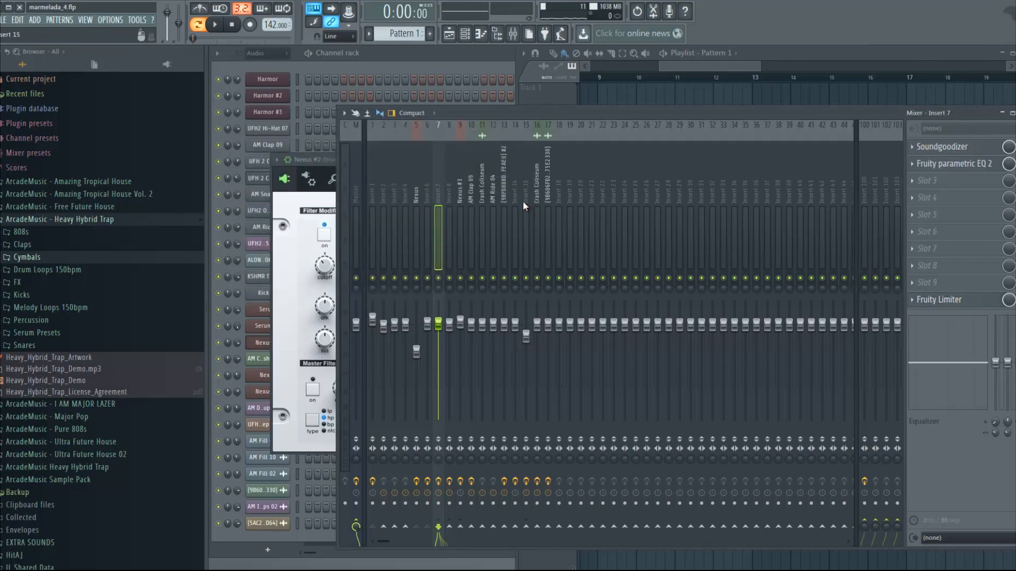
click(946, 147)
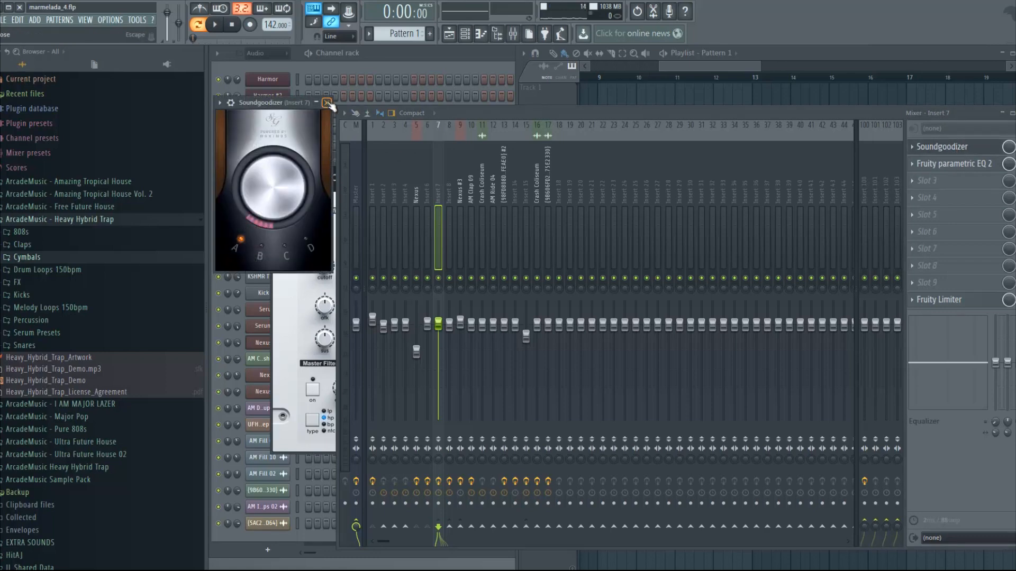
click(327, 103)
Step: Switch playback to song mode and place the playback position at bar 10 in the playlist
click(430, 55)
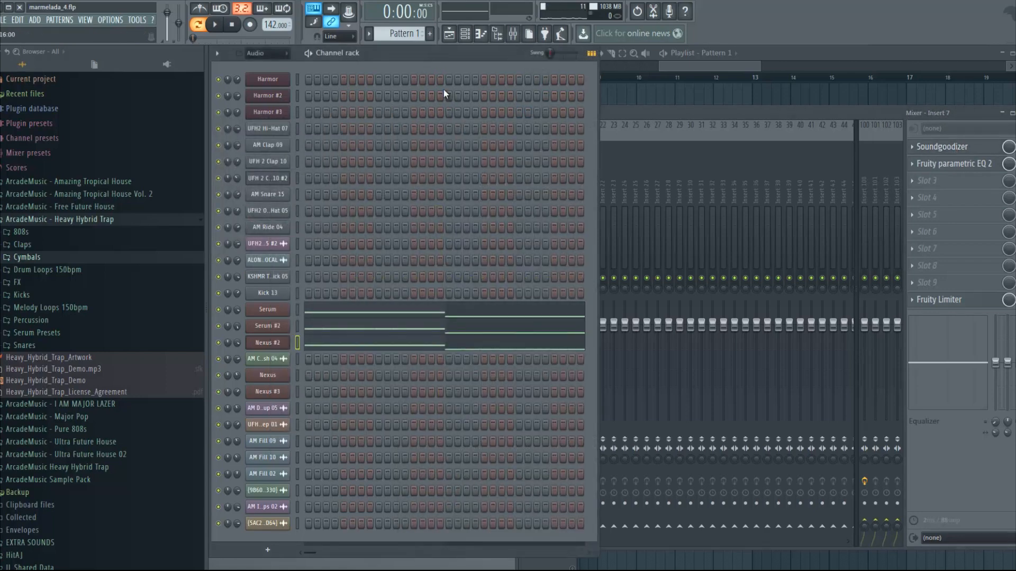
click(798, 52)
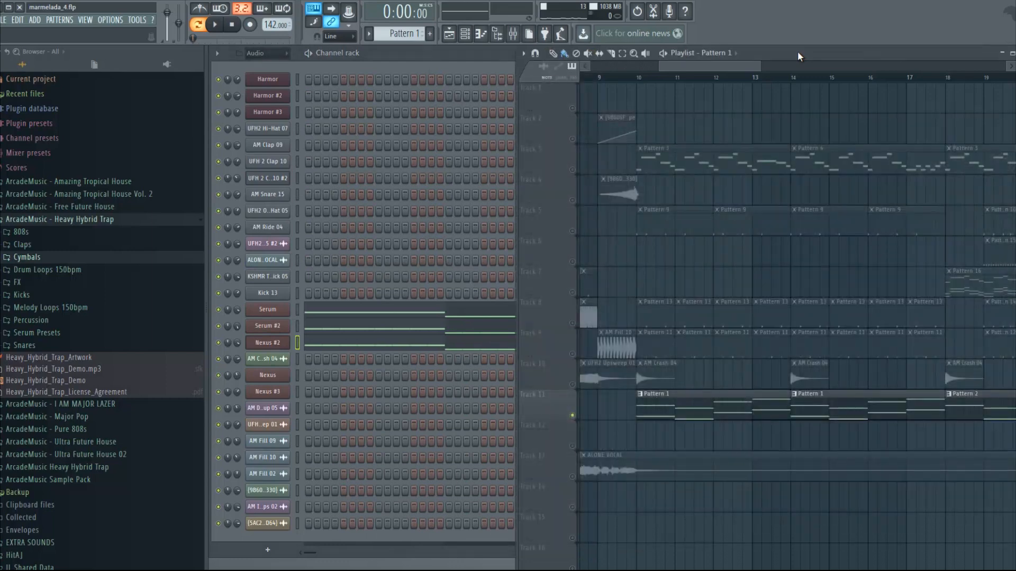
click(639, 80)
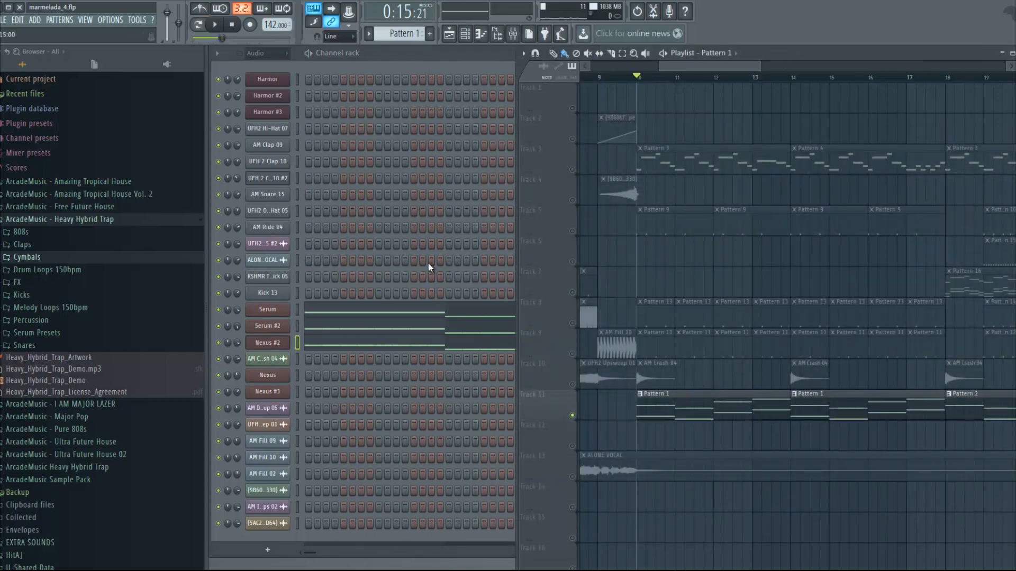
Step: Examine the Nexus #2 notes in the piano roll, sound the G4, B4, and D5 keys, and close it
click(390, 343)
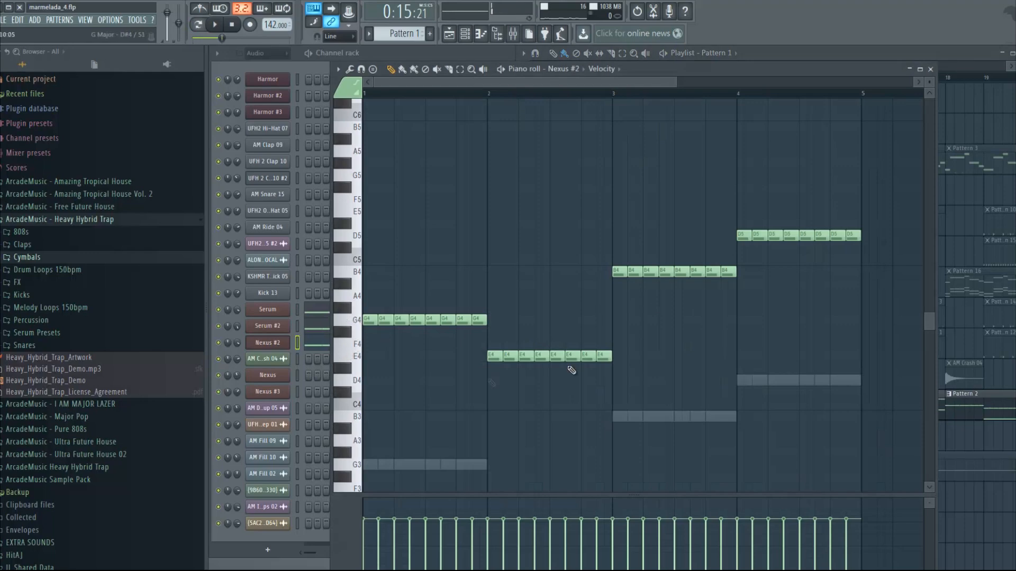
click(344, 320)
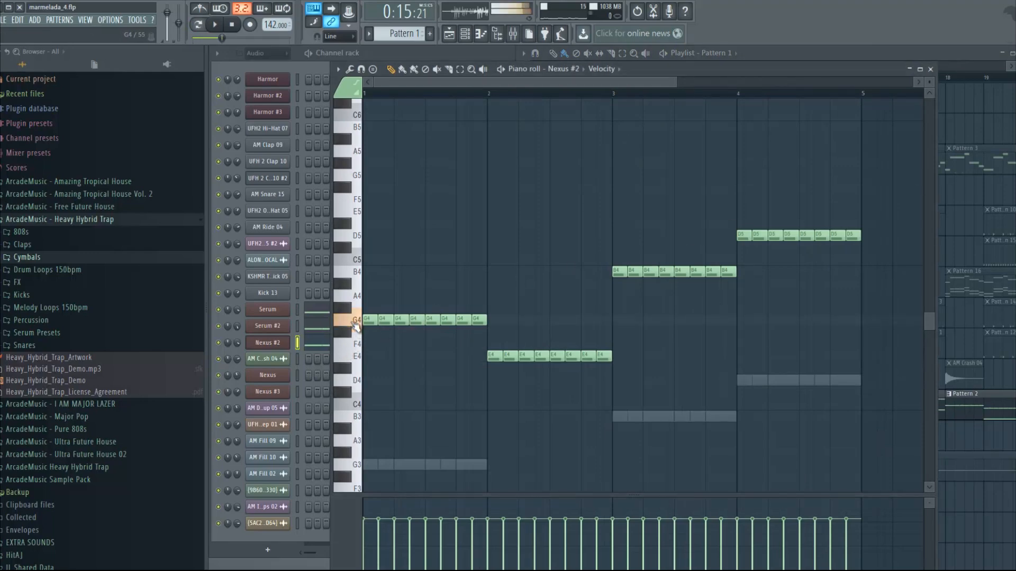
click(356, 272)
click(358, 236)
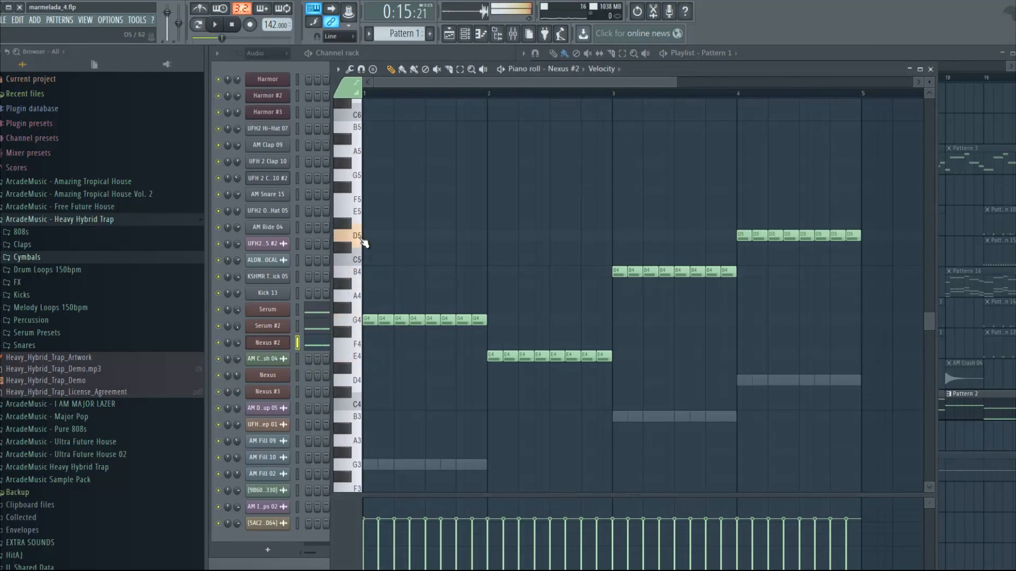
click(930, 69)
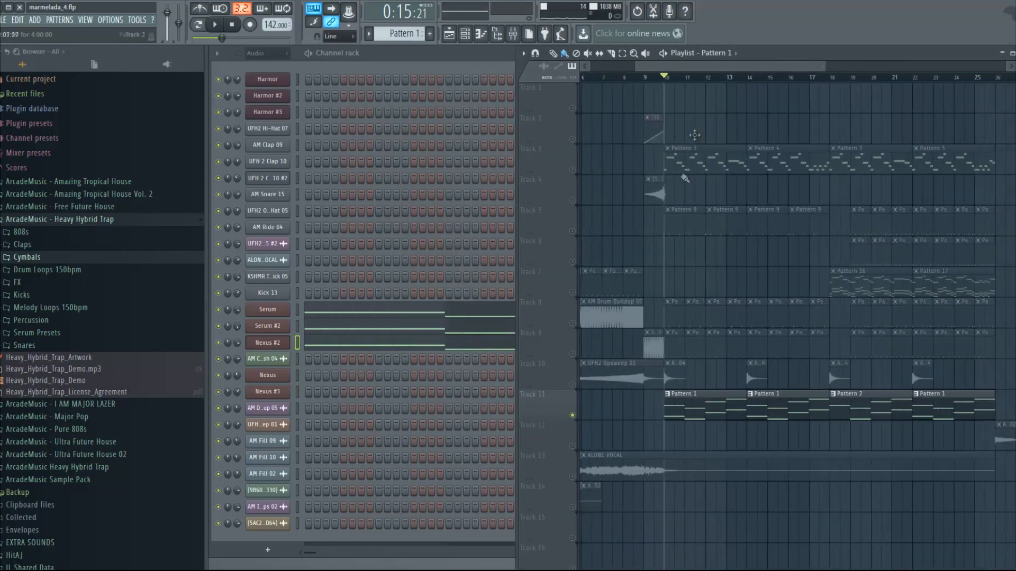
Step: Solo playlist Track 3 and play its lead melody from bar 10
click(575, 171)
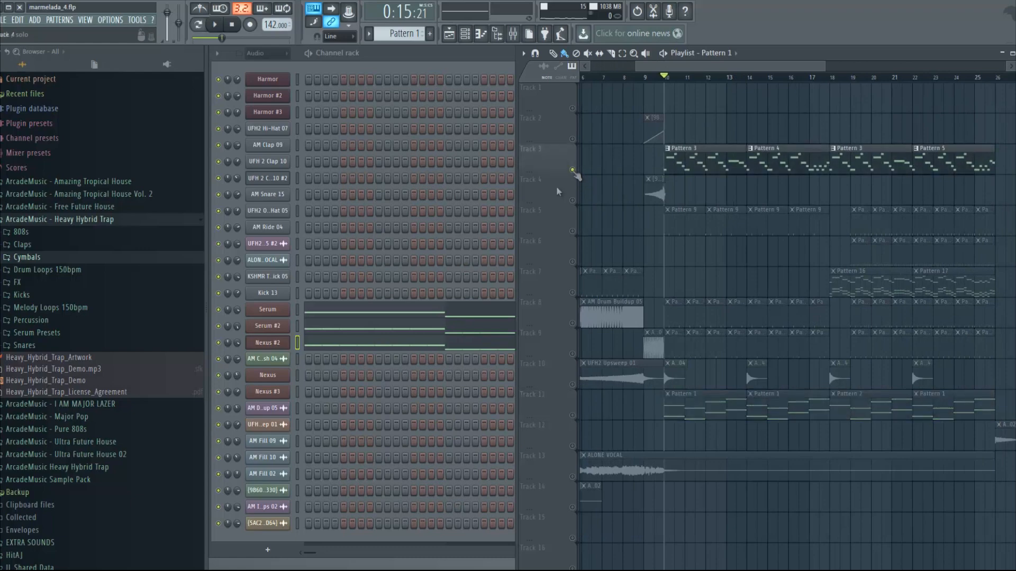
key(space)
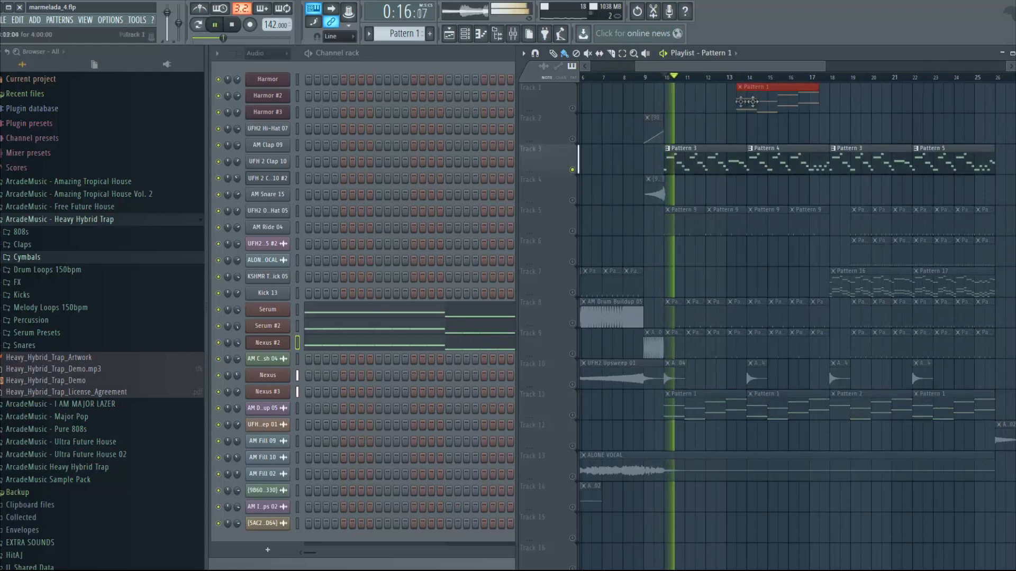
scroll(743, 82, up, 3)
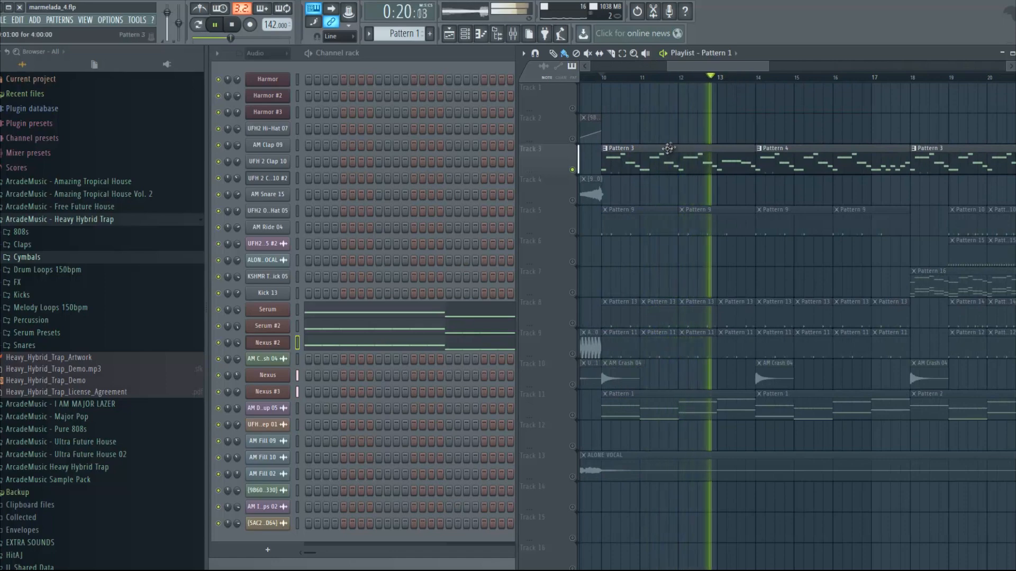
key(space)
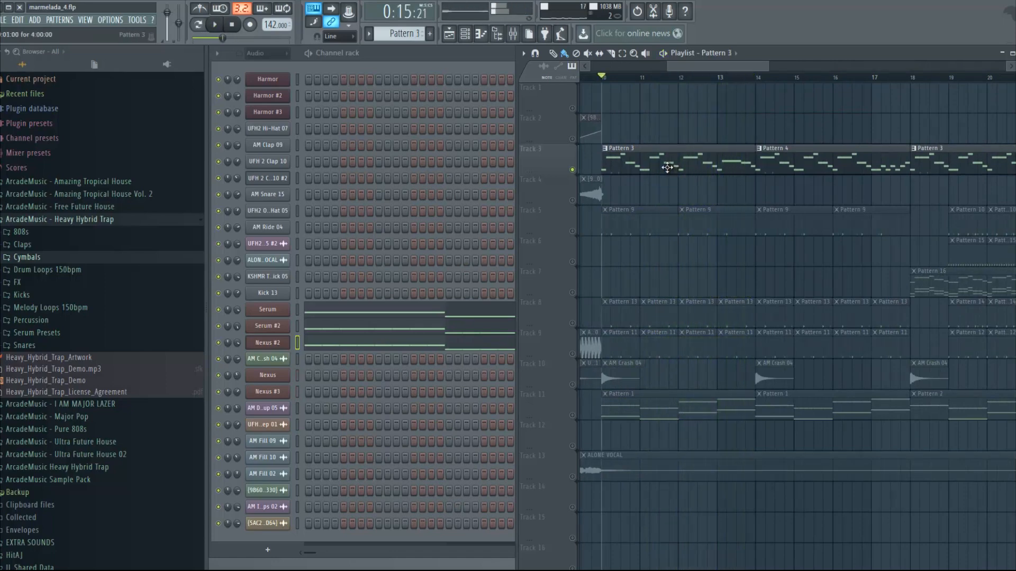
Step: Solo the Nexus channel in Pattern 3 and view its LD Square Lead preset
click(672, 166)
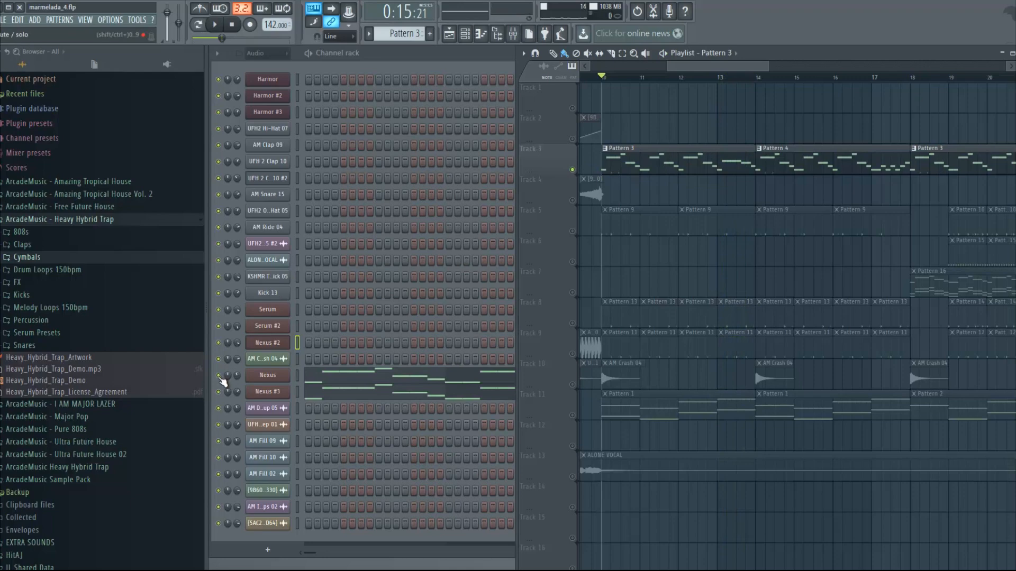
right_click(219, 376)
click(234, 383)
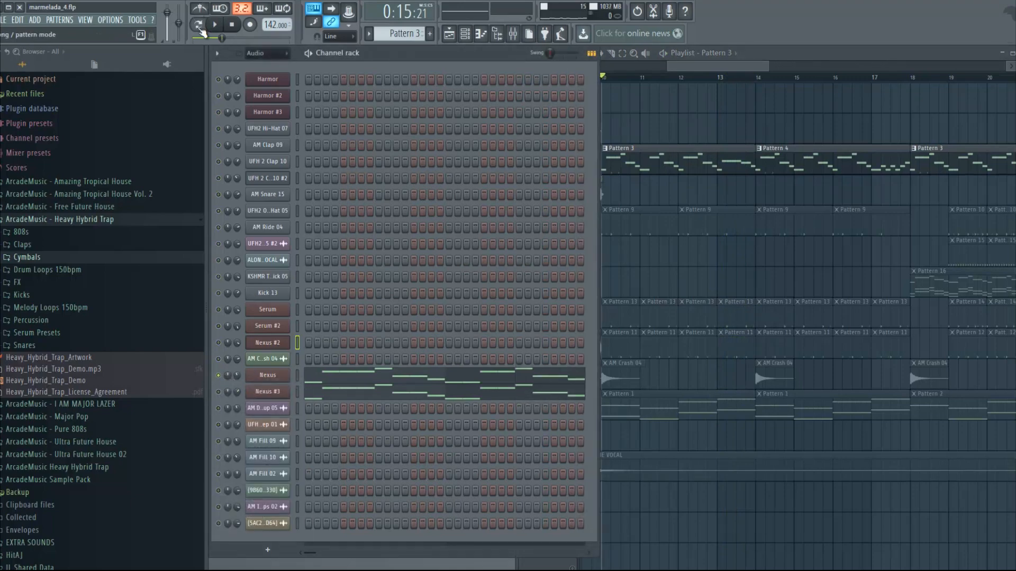
click(267, 375)
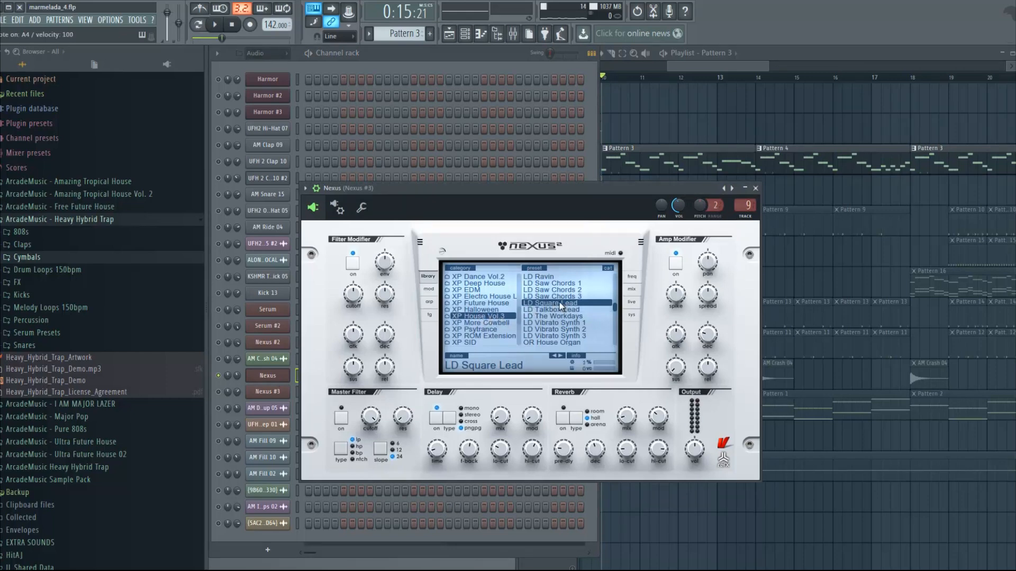
Step: Try the Nexus amp modifier decay at other settings, restore it to -71, and sound a test note
mouse_move(711, 343)
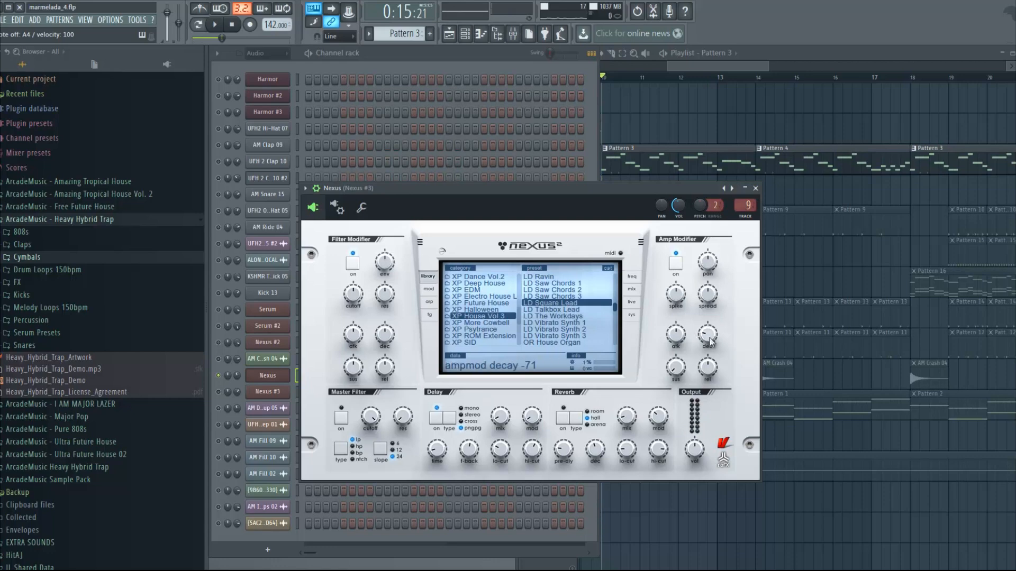
drag(710, 338, 705, 361)
key(n)
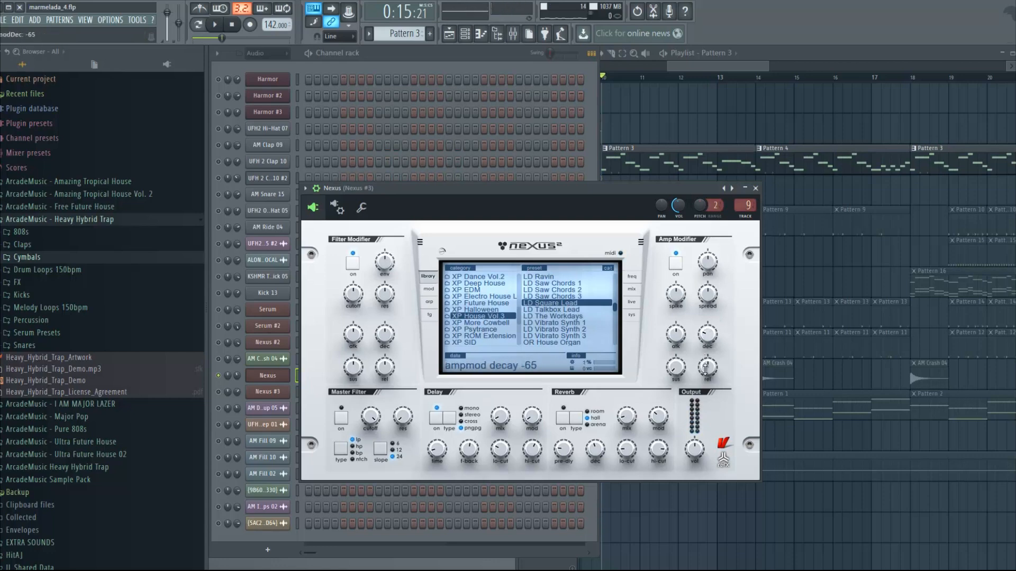
mouse_move(674, 369)
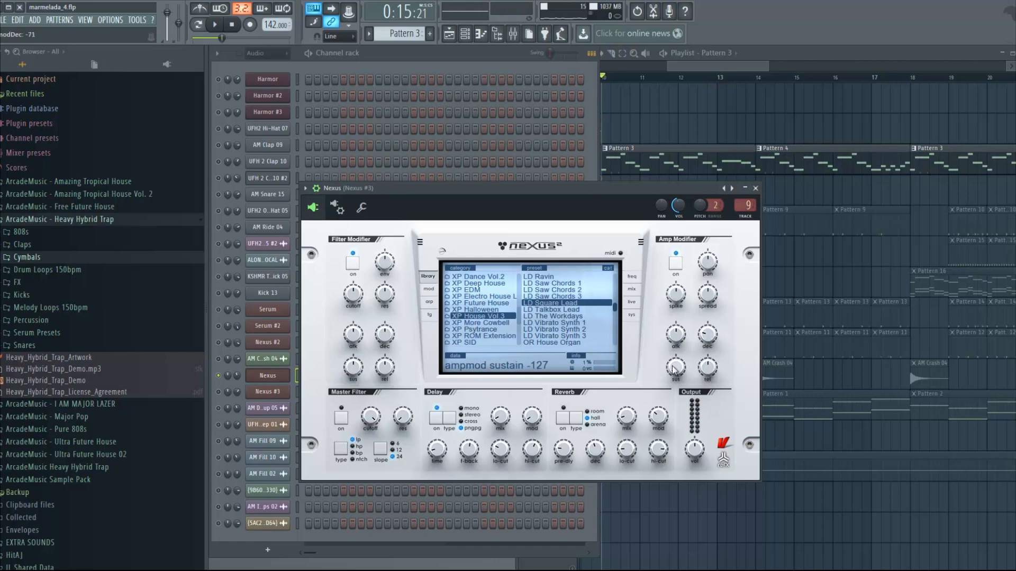
key(n)
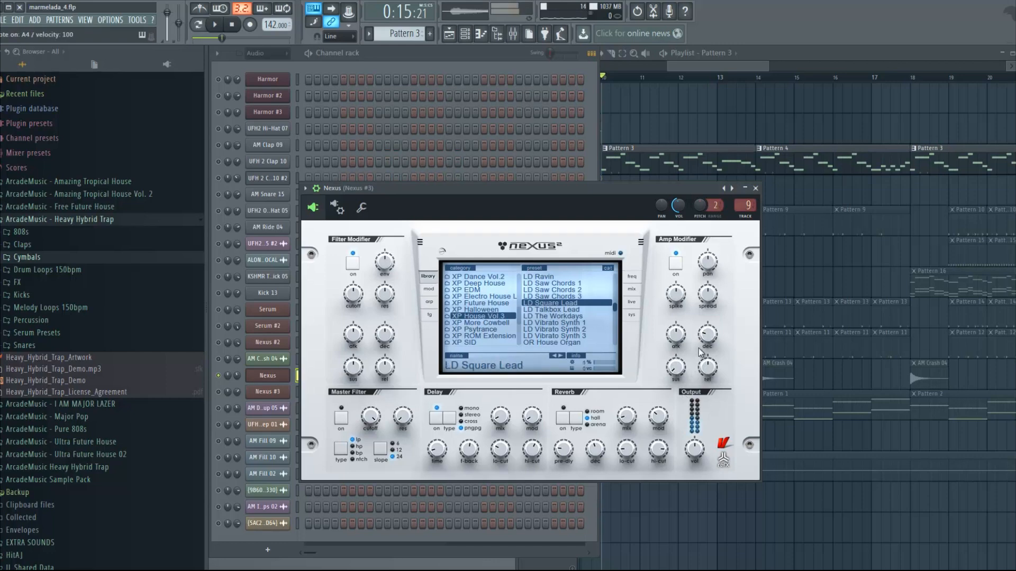
Step: Compare test notes before and after raising the Nexus amp modifier decay, and set the decay to -70
mouse_move(708, 340)
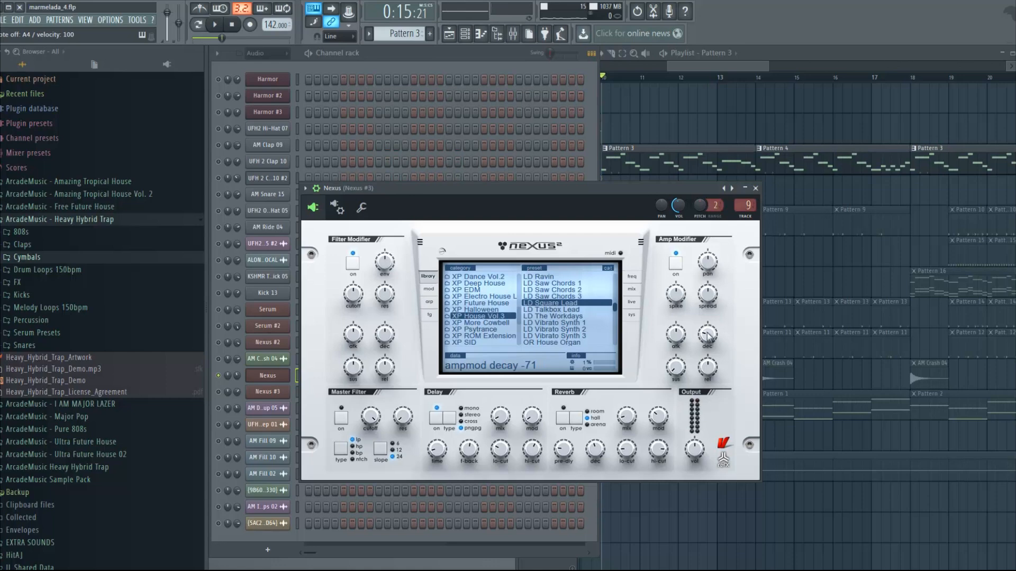
key(n)
drag(708, 335, 713, 294)
key(n)
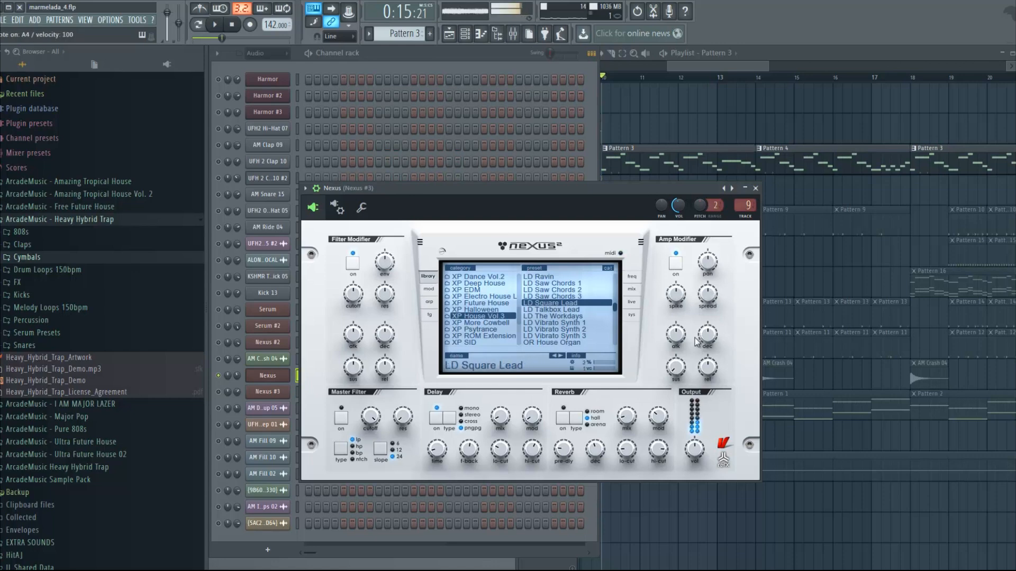
drag(702, 344, 710, 361)
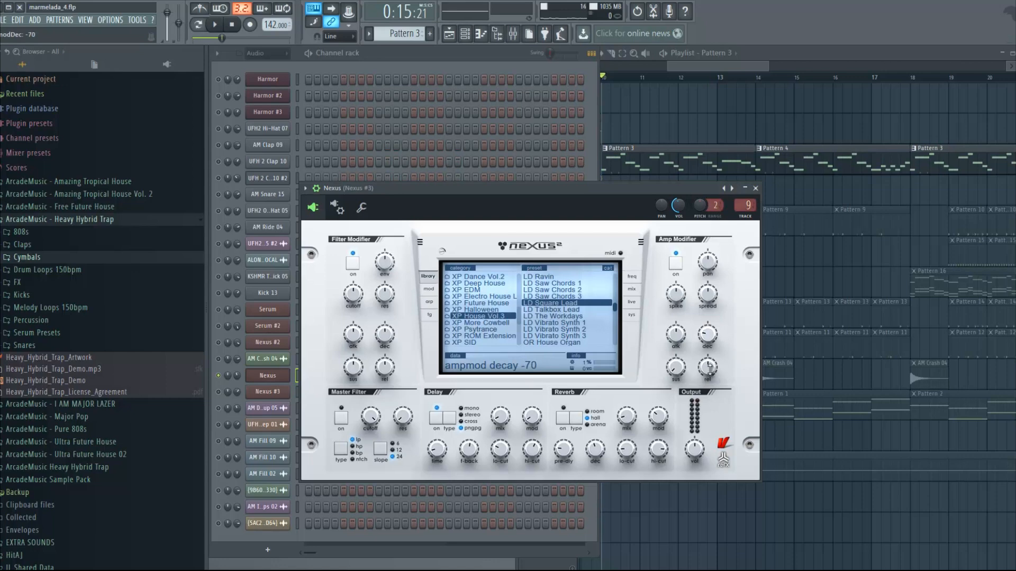
Step: Adjust the Nexus amp modifier release slightly, sound a test note, and close the plugin
drag(710, 369, 710, 373)
key(n)
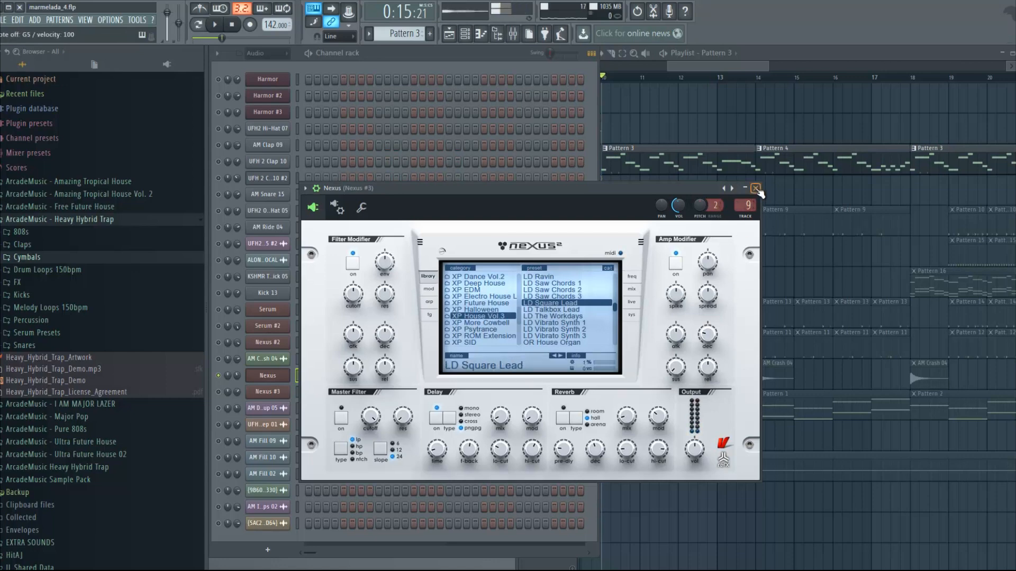
click(756, 189)
Step: Examine the band 2 settings of FabFilter Saturn on the Nexus #3 mixer track while sounding a test note
click(512, 34)
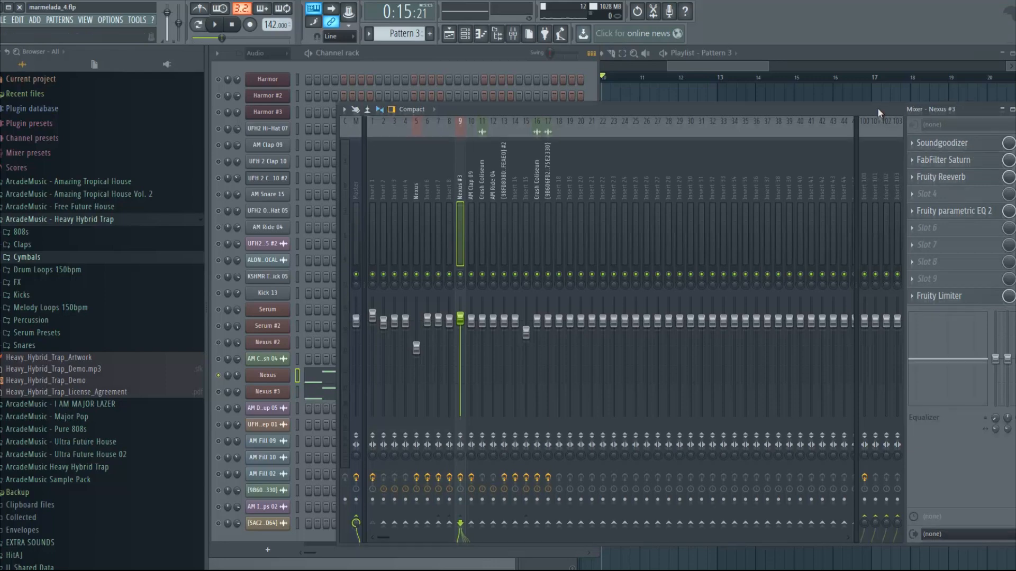
drag(877, 112, 877, 86)
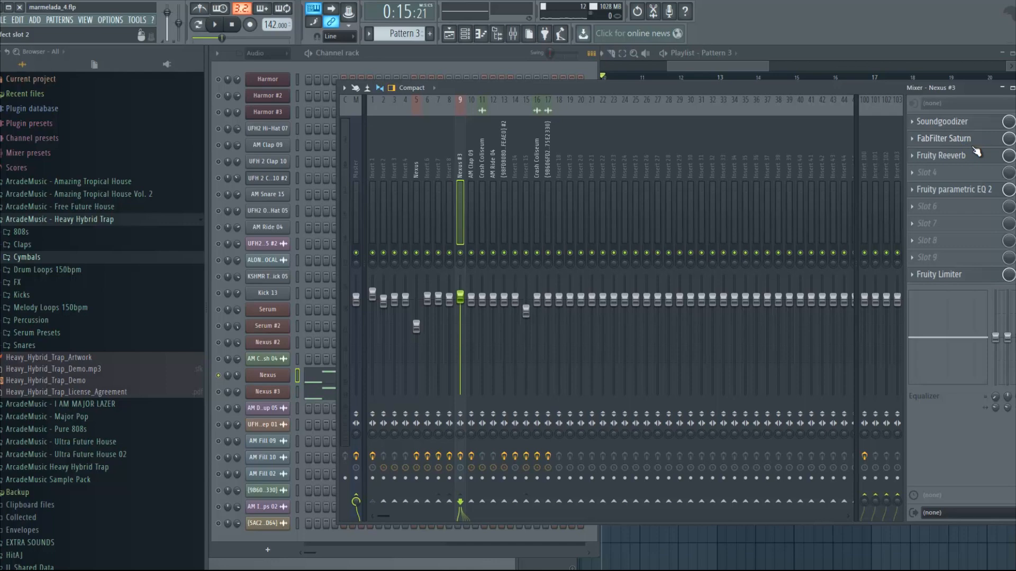
click(958, 139)
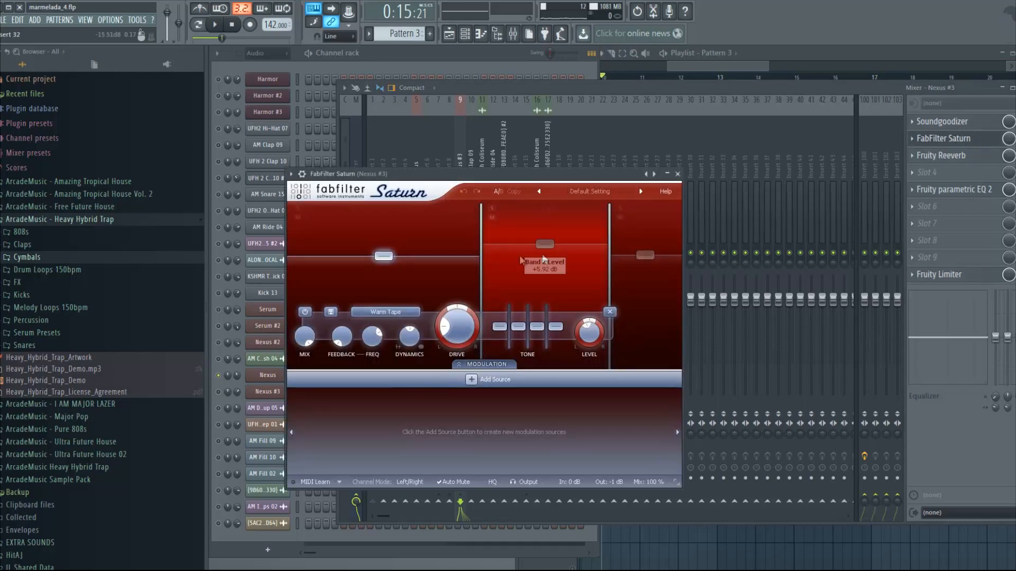
drag(535, 178, 573, 166)
mouse_move(590, 236)
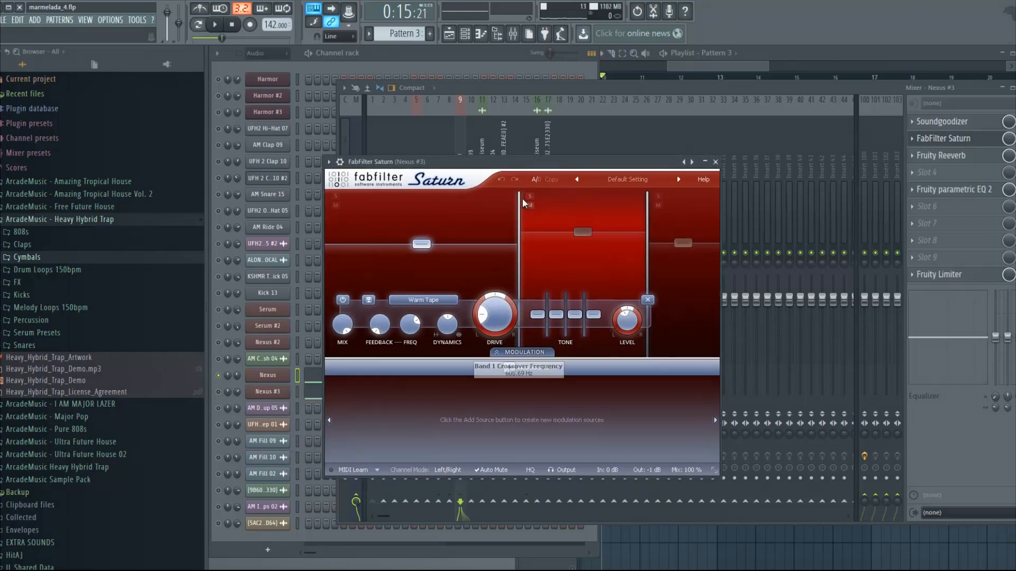
click(551, 225)
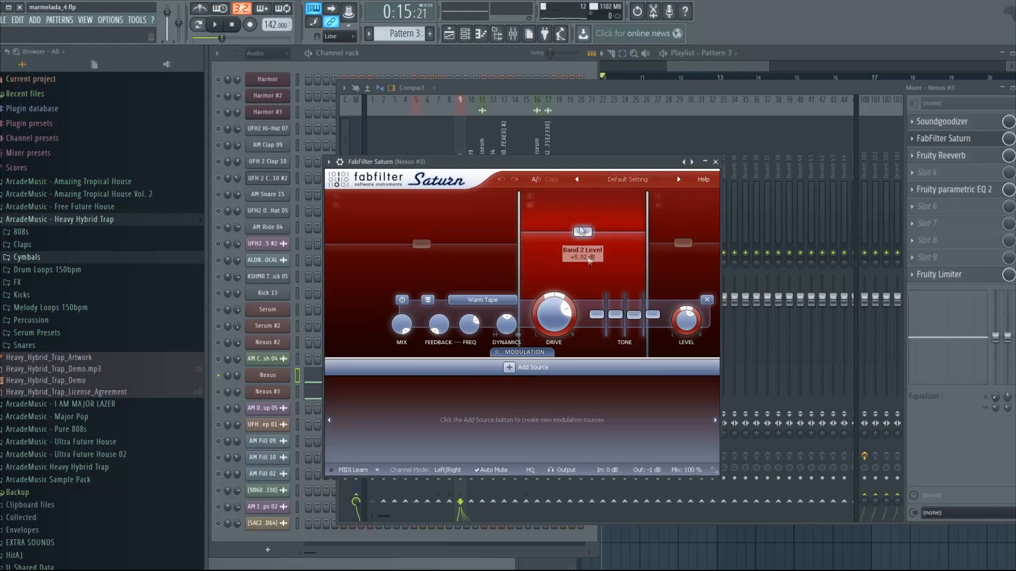
mouse_move(525, 253)
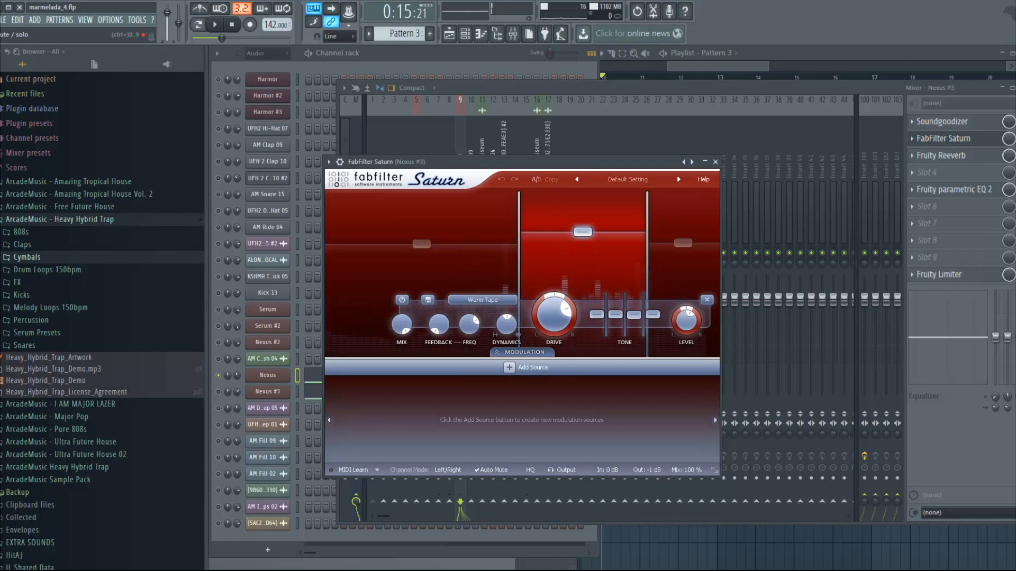
key(F9)
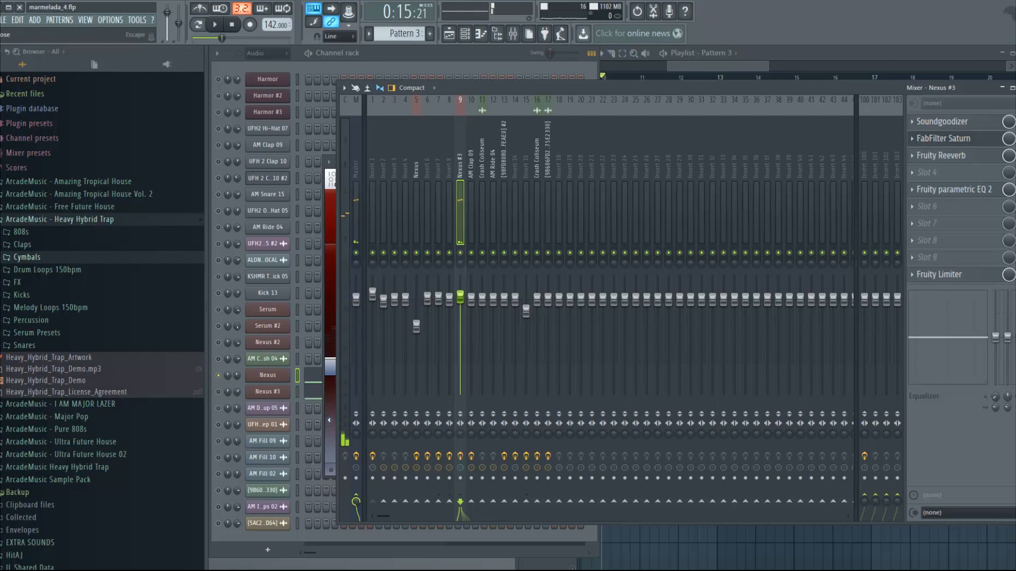
key(F9)
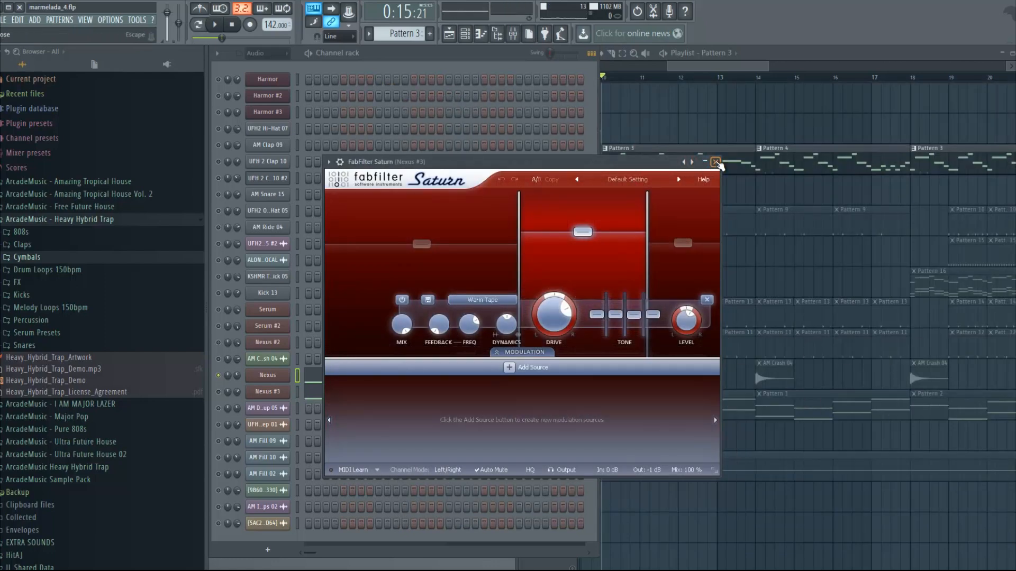
click(715, 161)
Step: View the Fruity Reeverb settings on the Nexus #3 mixer track and sound a test note through the effects
click(513, 33)
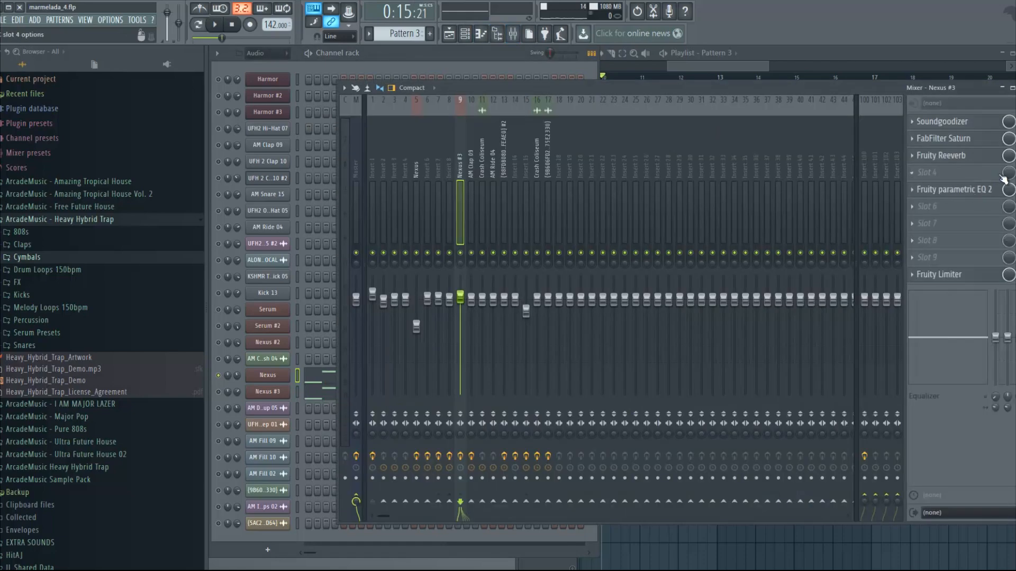
click(942, 155)
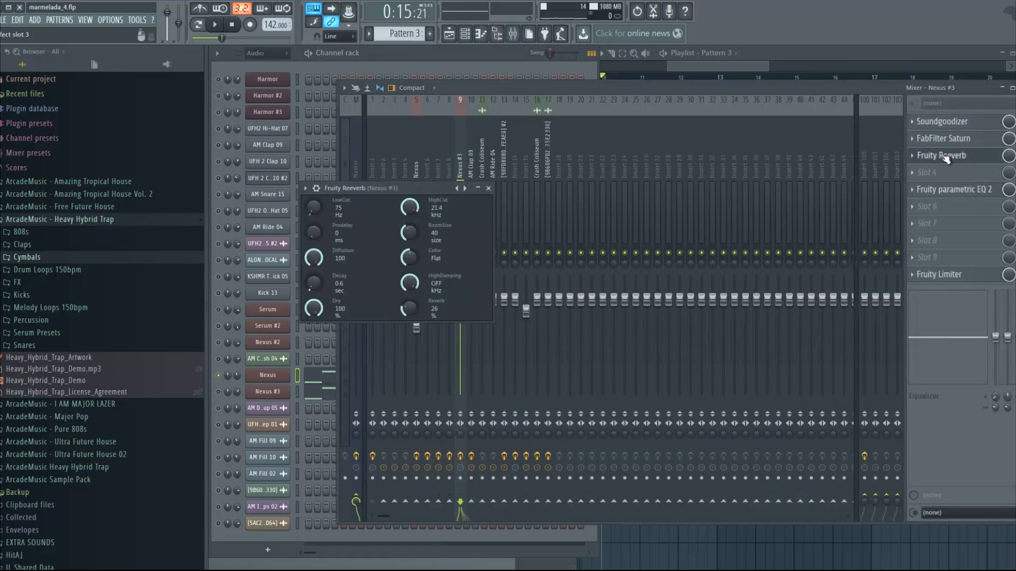
click(489, 188)
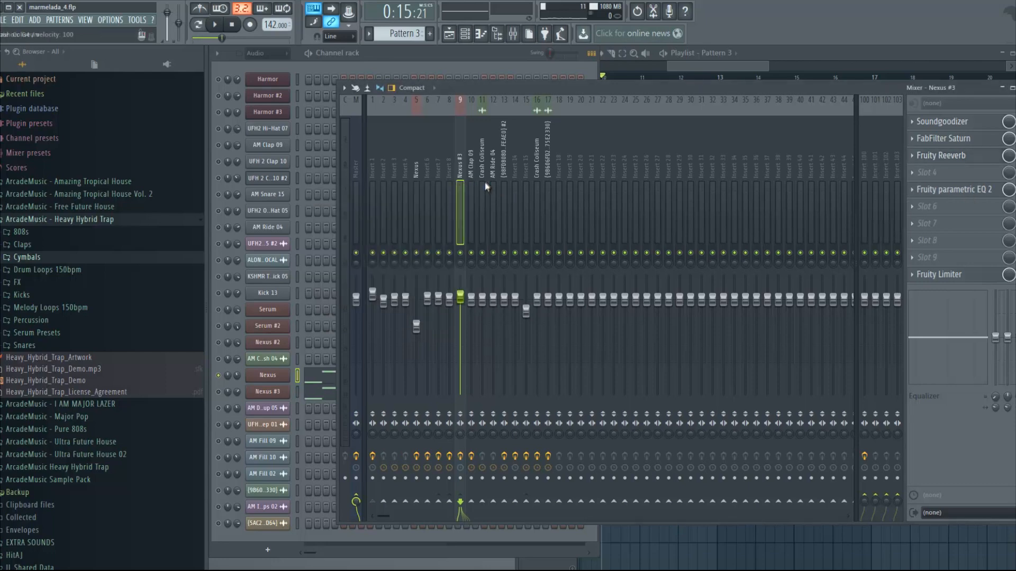
key(t)
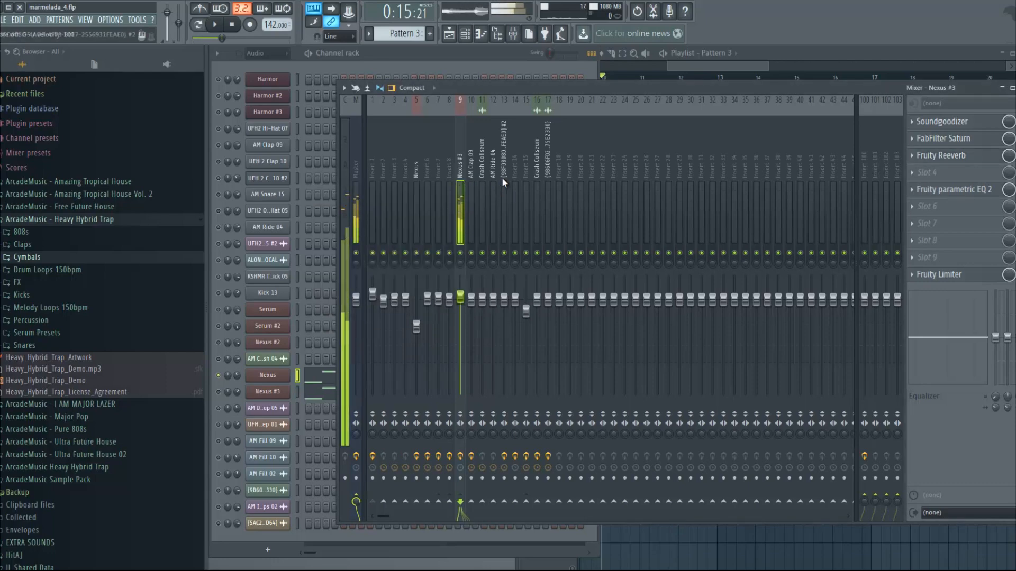
Step: Reopen the Nexus channel's LD Square Lead preset to check its delay and reverb sections, and close it
click(446, 59)
click(267, 377)
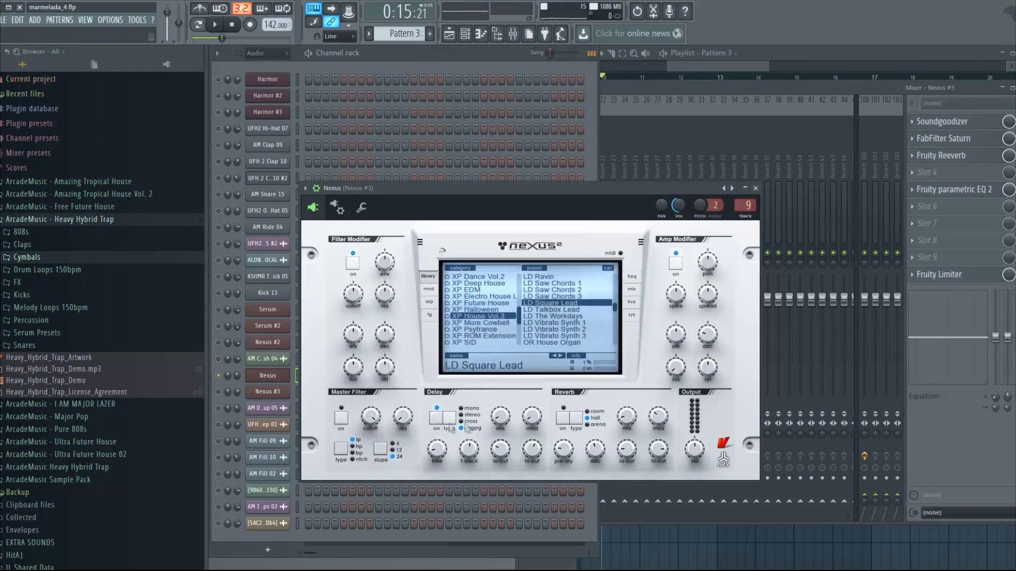
click(755, 188)
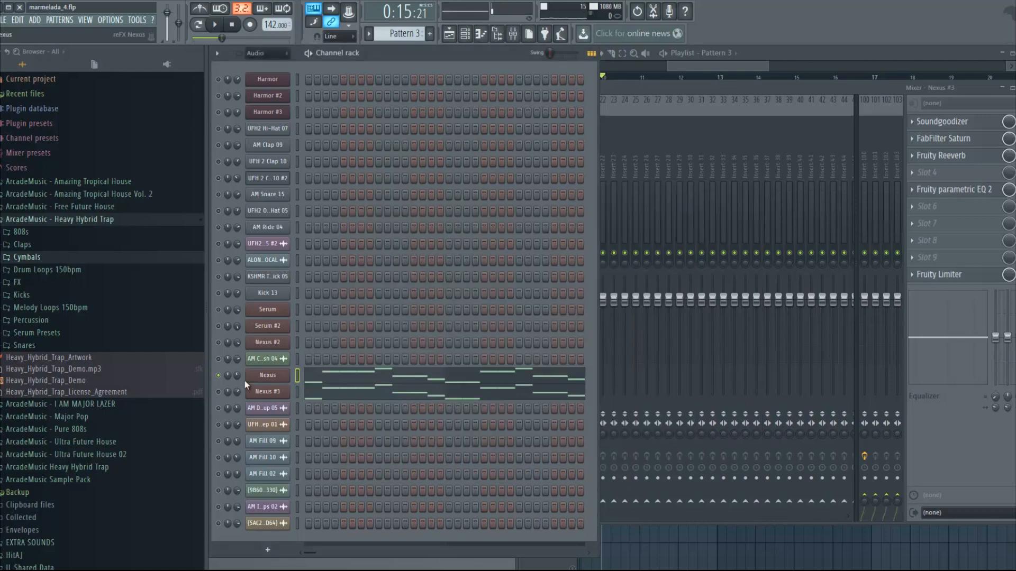
Step: Inspect the Fruity Parametric EQ 2 curve and Fruity Limiter on the Nexus #3 mixer track, and close the mixer
click(804, 90)
click(952, 191)
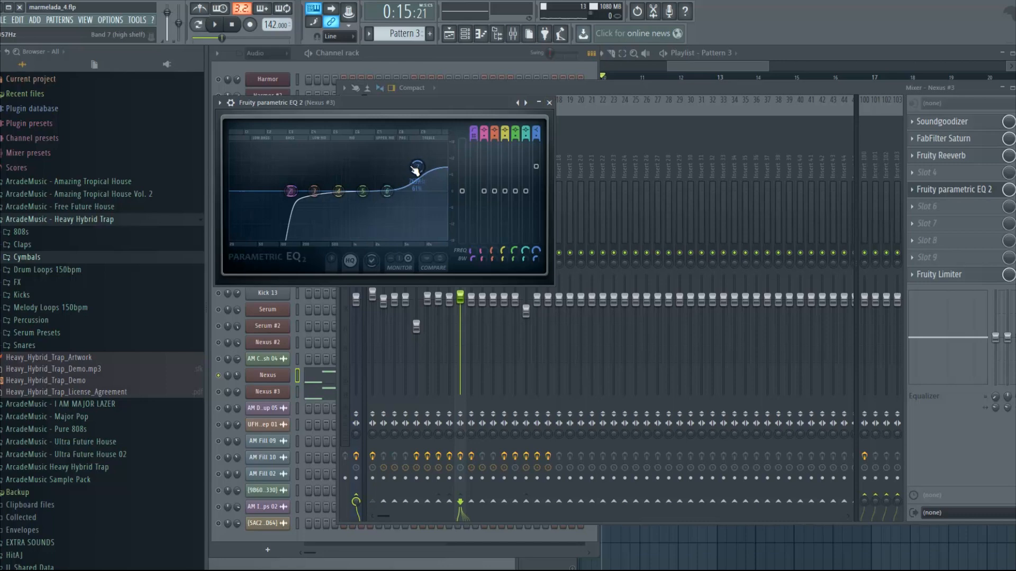
click(550, 103)
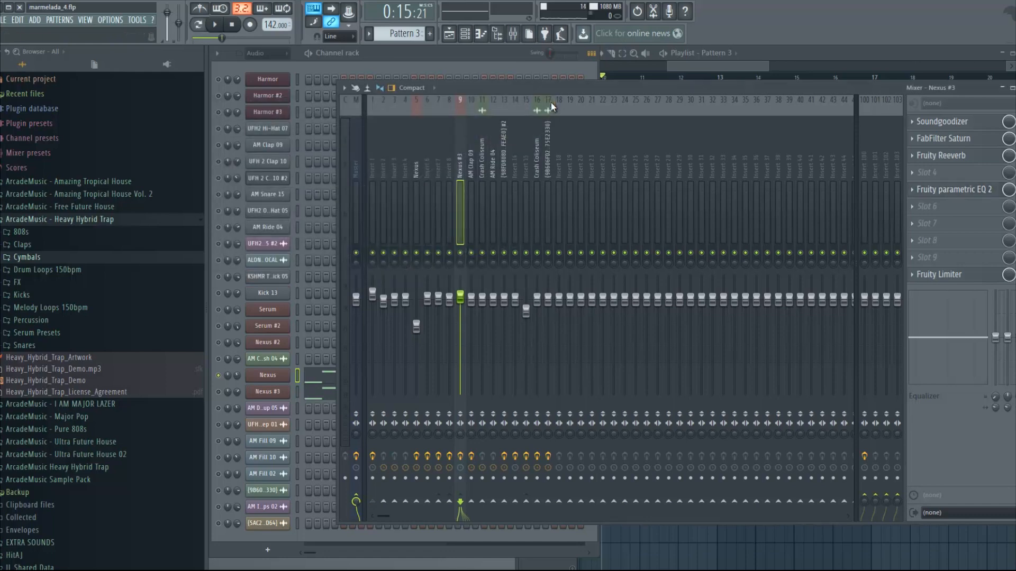
click(970, 277)
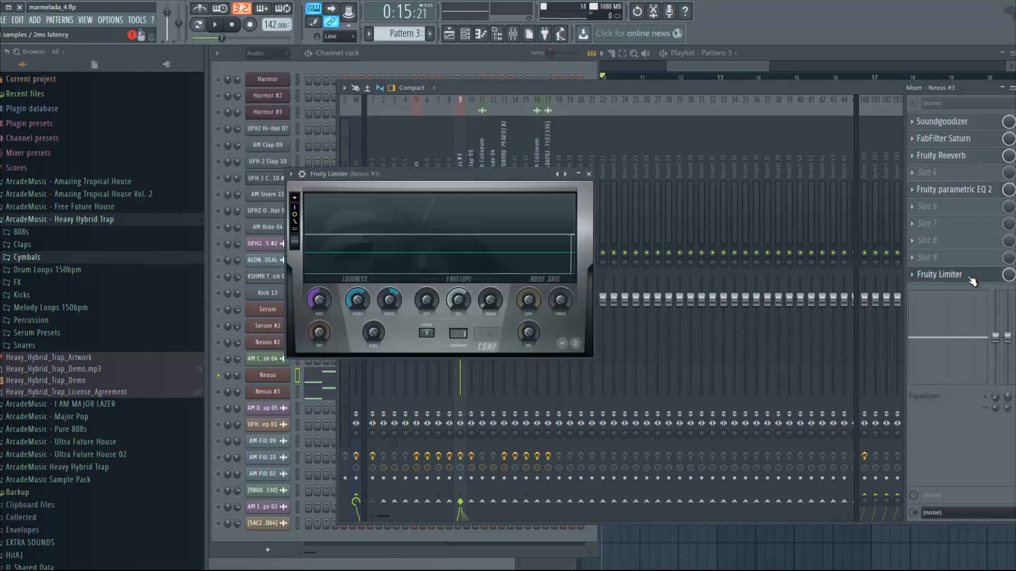
click(588, 174)
key(F9)
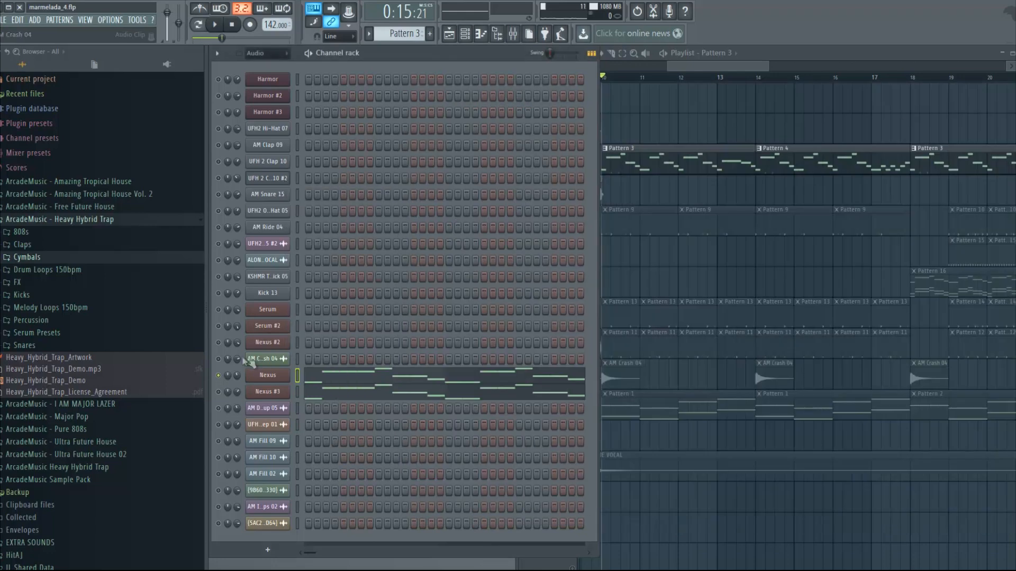
Step: Solo the Nexus #3 channel and play Pattern 3 on its own to hear the second lead layer
right_click(220, 395)
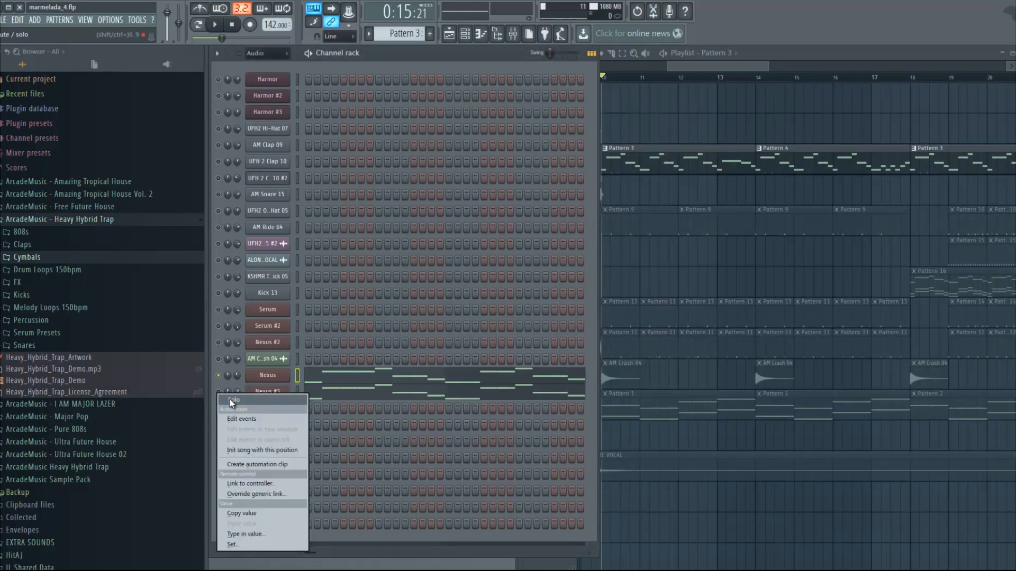
click(232, 401)
click(215, 25)
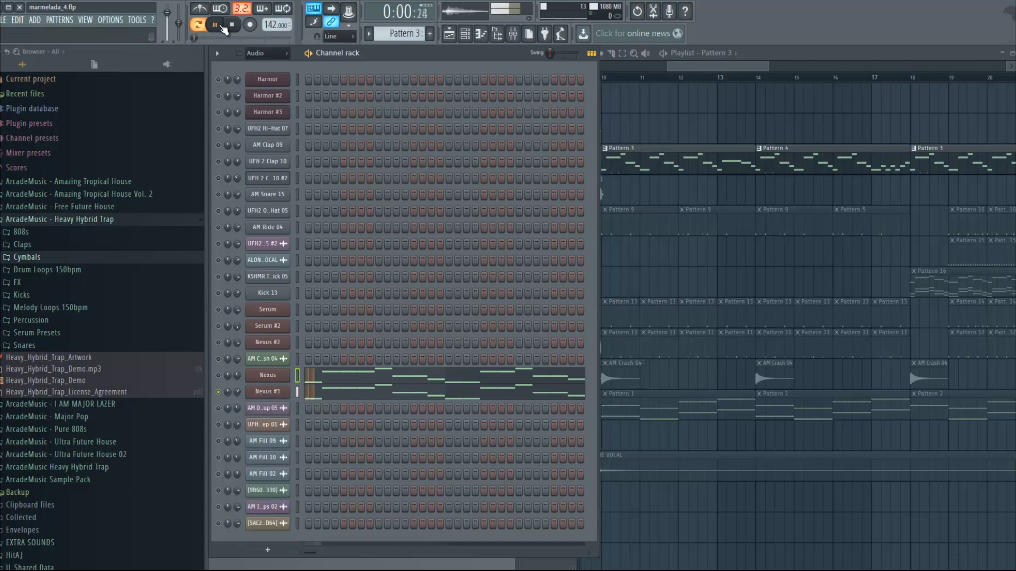
key(space)
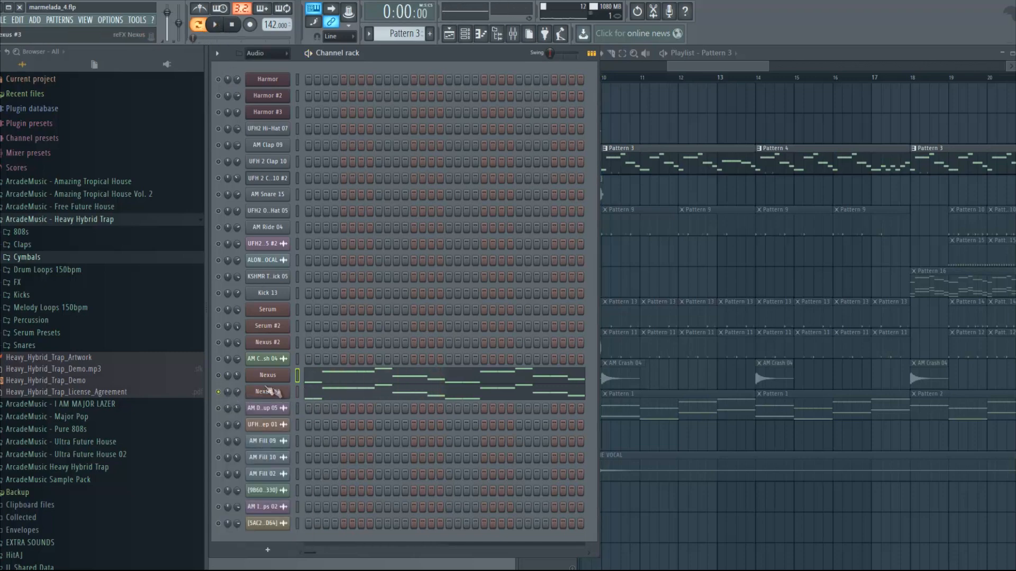
Step: View the Nexus #3 channel's GT Guitar Fuzz2 preset and amp modifier decay while sounding a test note
click(267, 392)
scroll(508, 234, up, 2)
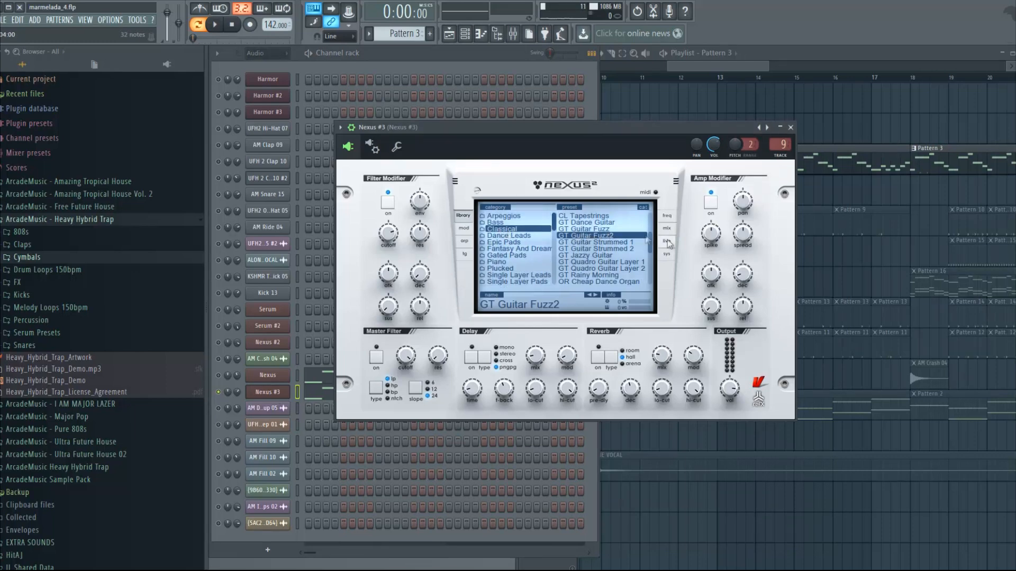
mouse_move(715, 309)
mouse_move(743, 279)
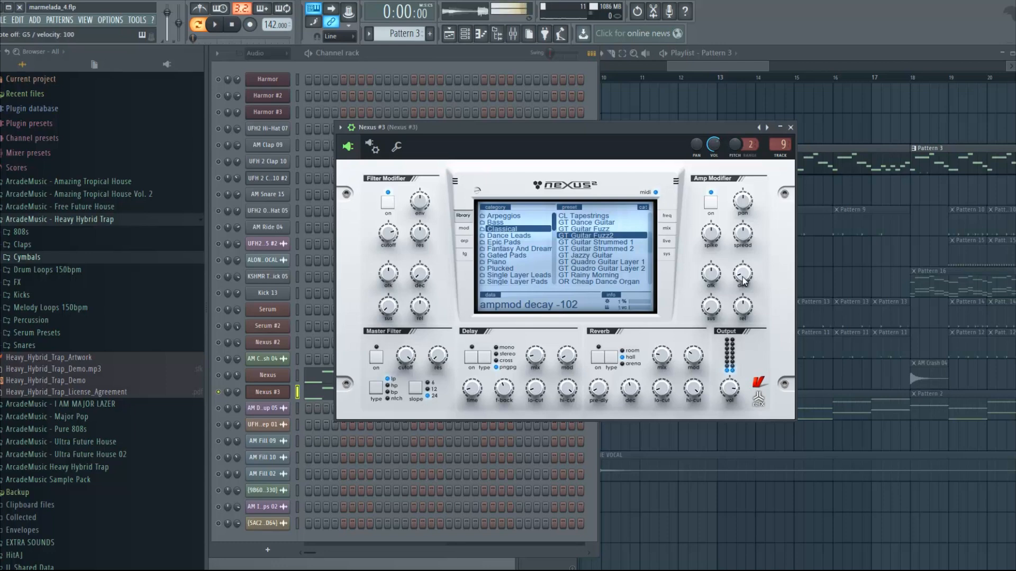
click(790, 128)
Step: Unsolo Nexus #3, play Pattern 3 with both lead layers, and check their level in the mixer
right_click(219, 392)
click(228, 398)
key(space)
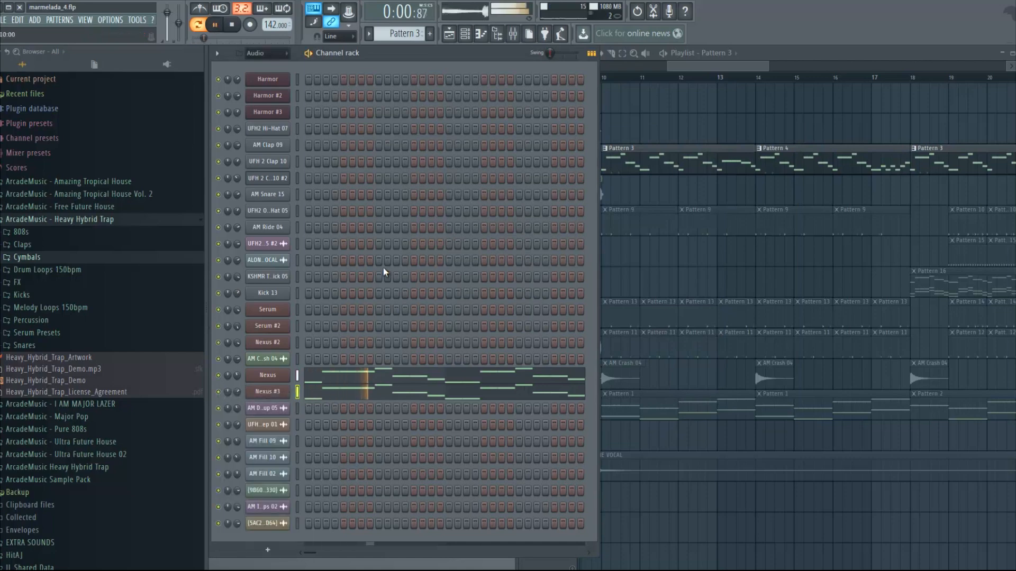
click(514, 34)
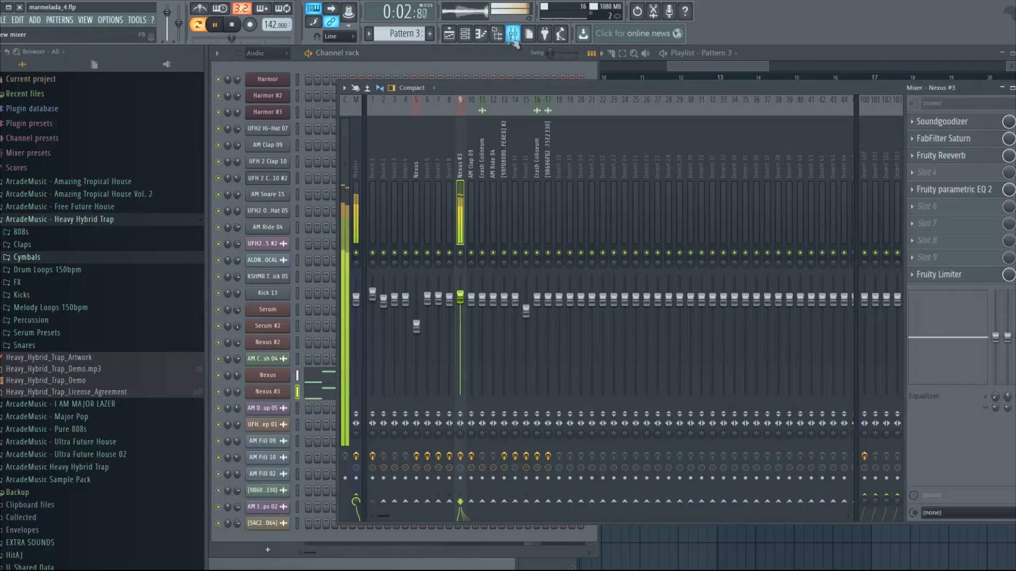
click(1013, 88)
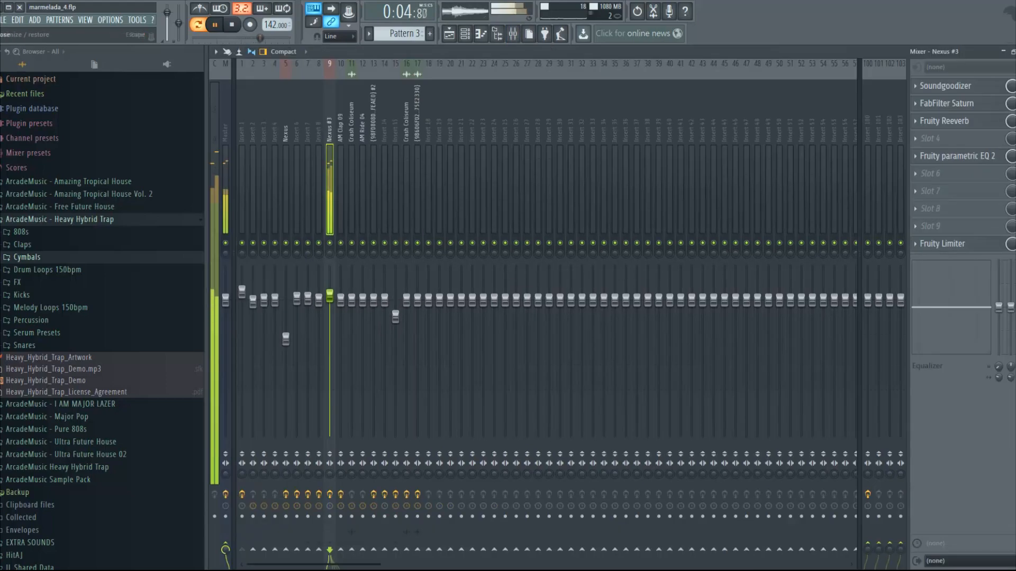
click(1013, 52)
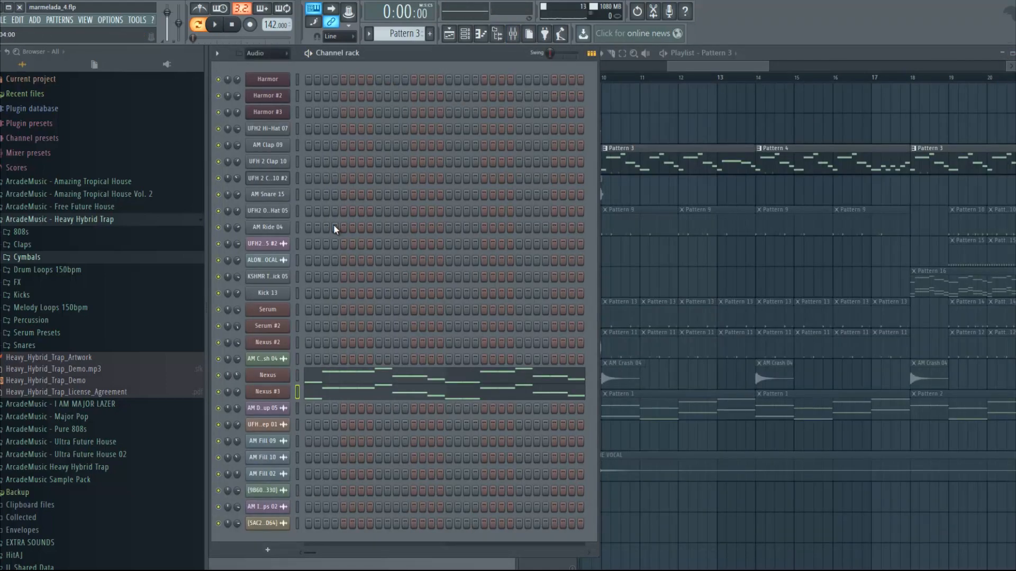
Step: Enable playlist Track 11 alongside Track 3 and play both from bar 10
click(770, 60)
click(609, 80)
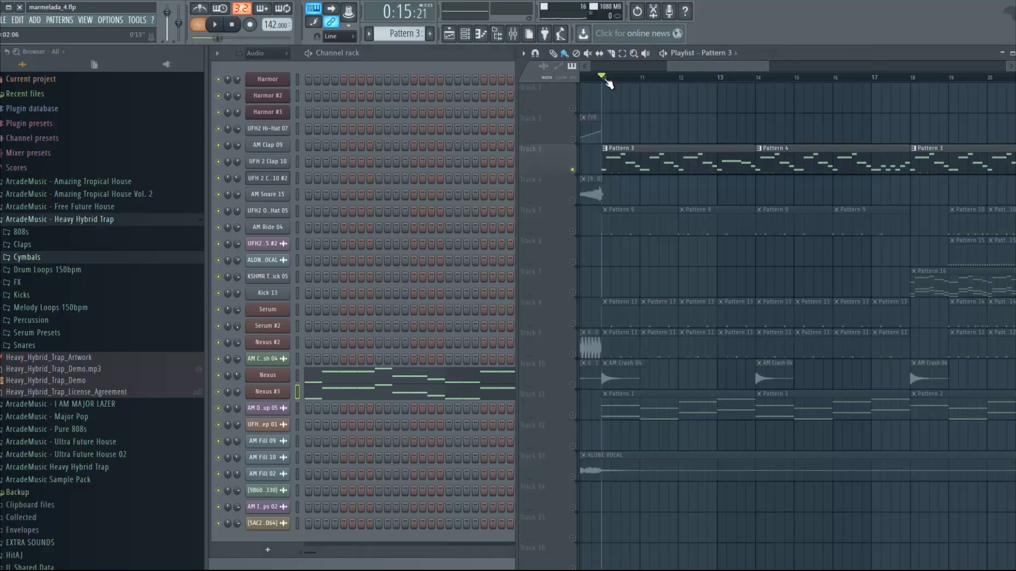
click(572, 416)
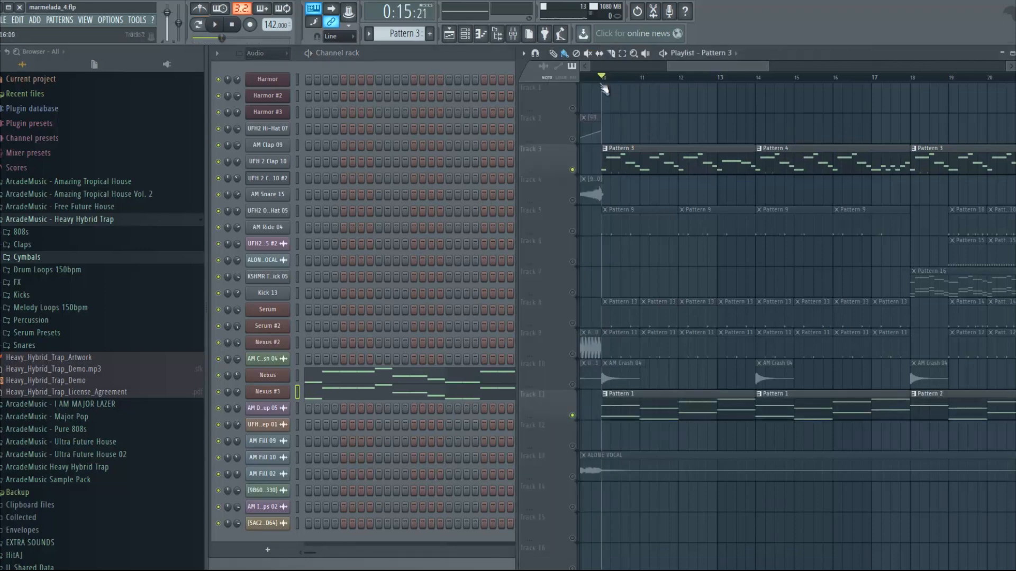
key(space)
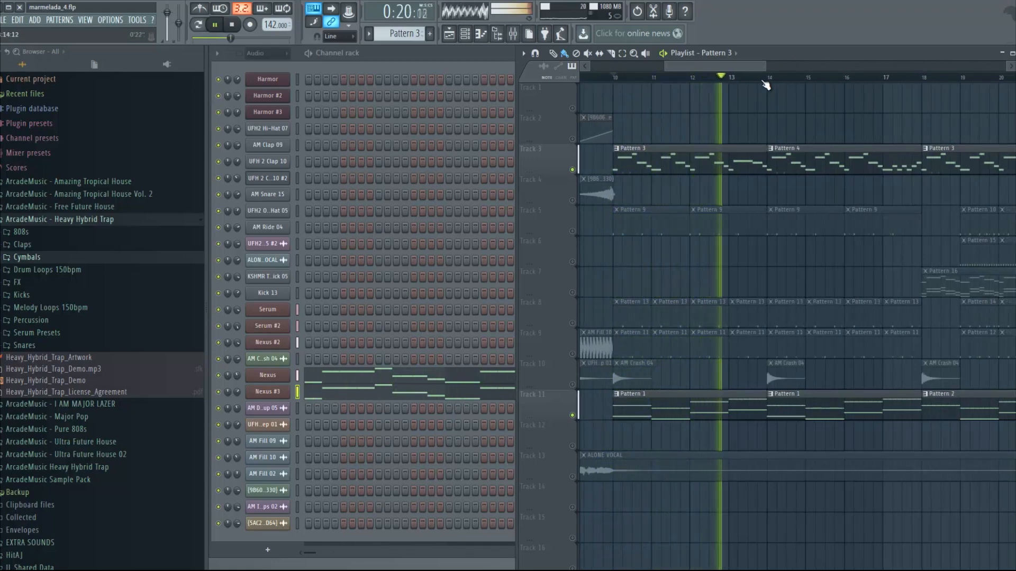
key(space)
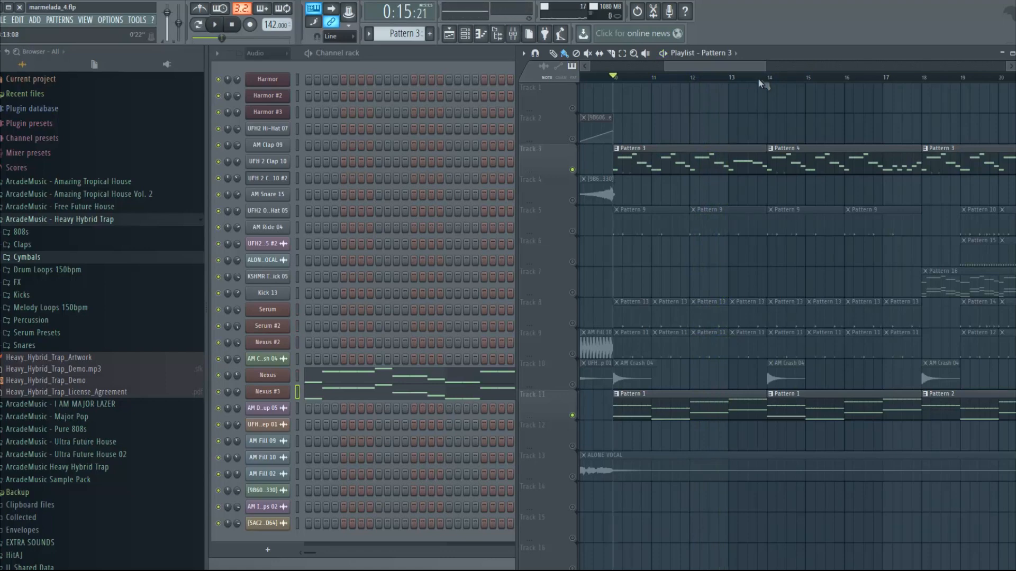
Step: Solo the Nexus channel, play Pattern 3 in pattern mode, and stop and re-enable all channels
right_click(219, 375)
click(234, 382)
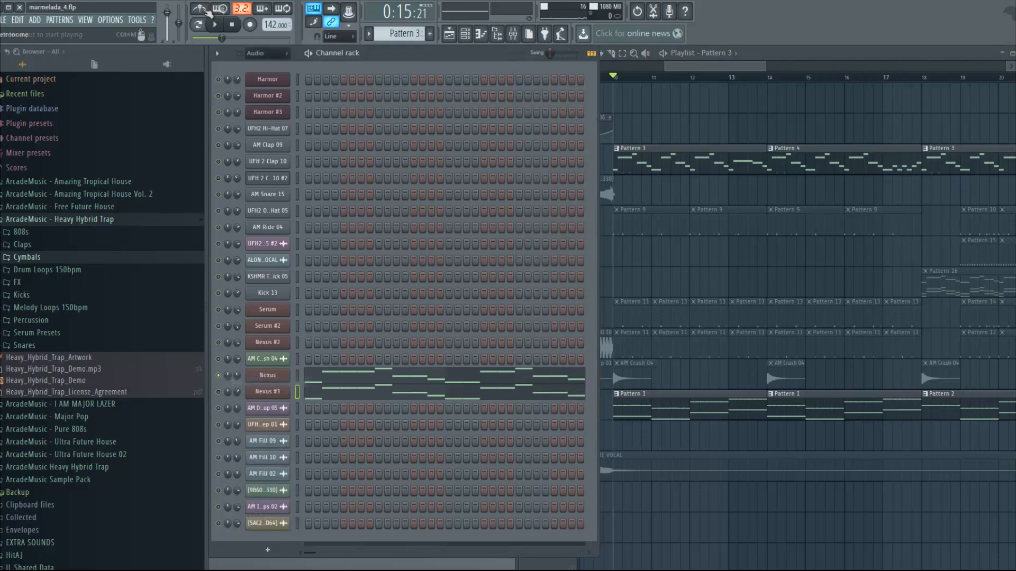
key(l)
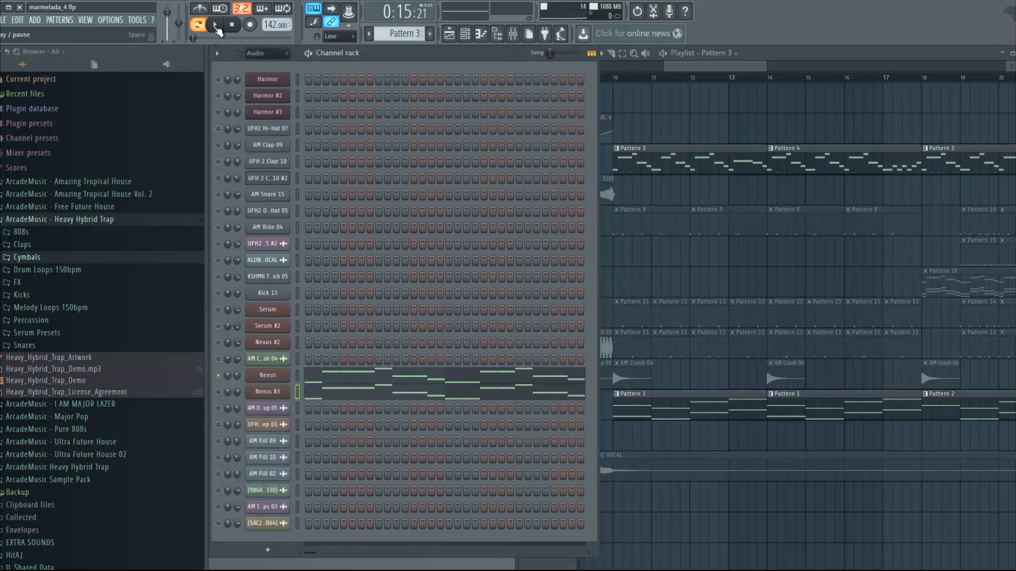
click(215, 25)
click(232, 26)
ctrl+click(219, 375)
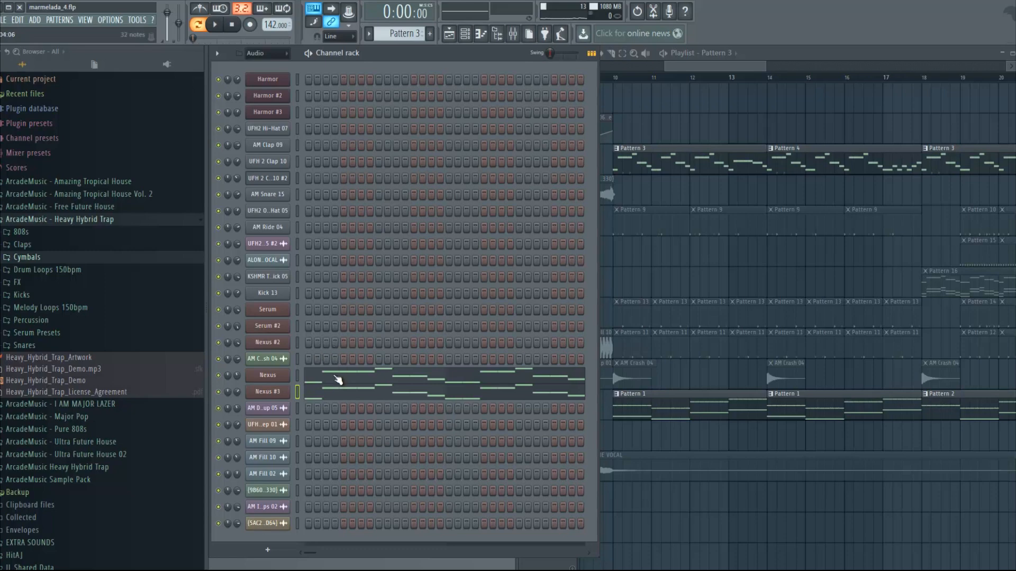
Step: Examine the Nexus channel's Pattern 3 melody in the piano roll, placing and deleting two trial notes below it
click(337, 380)
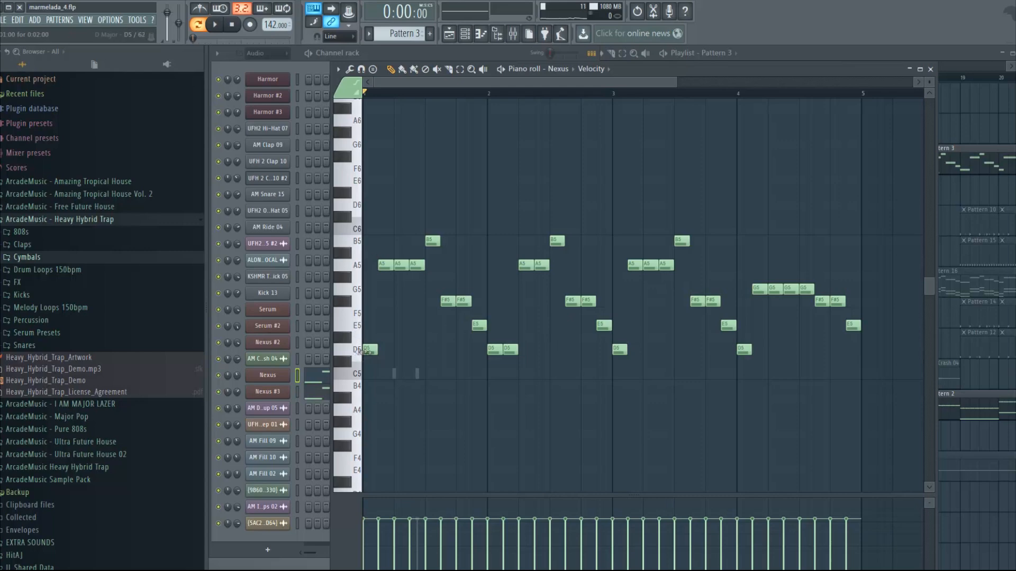
click(370, 352)
click(392, 374)
click(423, 397)
right_click(395, 376)
right_click(423, 397)
click(930, 68)
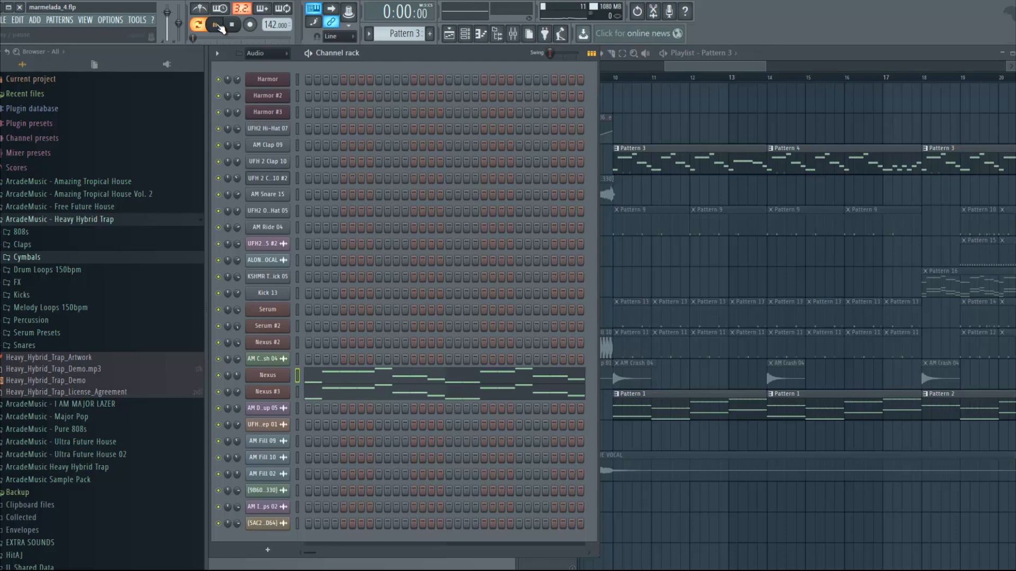
Step: Return to the playlist, solo Track 5, and enable Tracks 8, 9 and 10 alongside it
click(218, 26)
click(765, 58)
key(space)
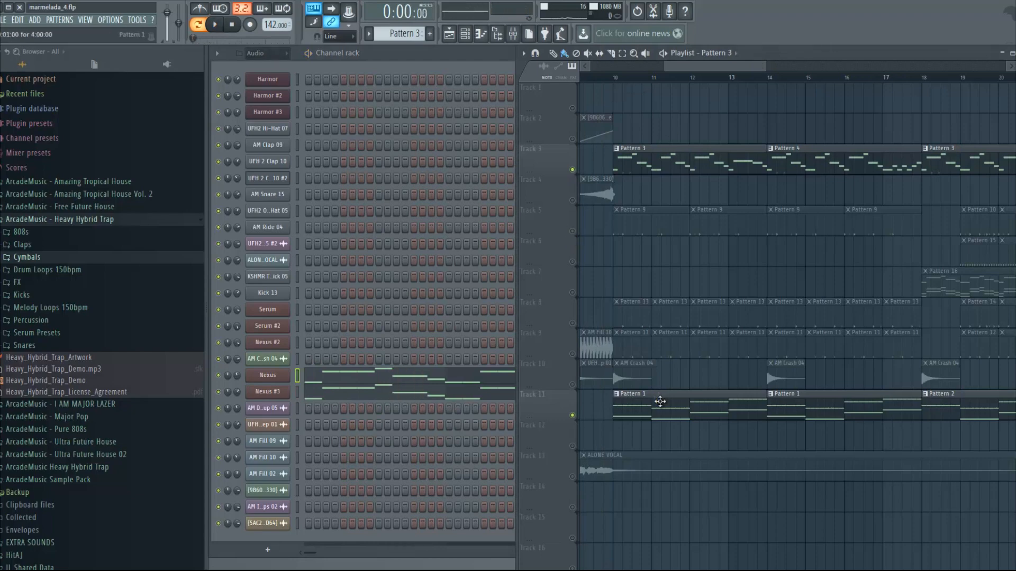
click(684, 109)
right_click(714, 108)
ctrl+click(573, 232)
click(572, 323)
click(572, 354)
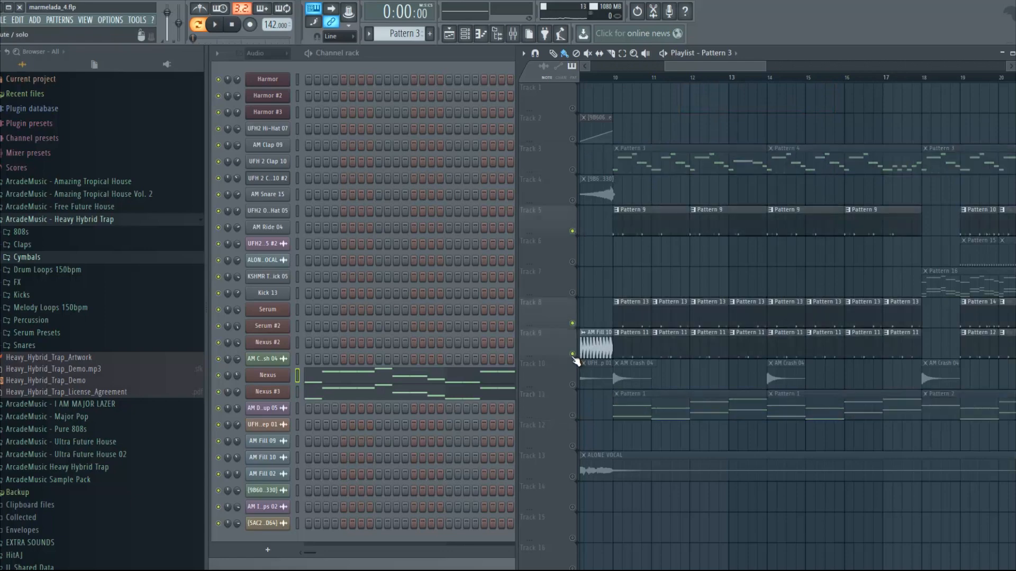
click(572, 385)
Step: Play the drum and crash tracks from bar 10 in song mode and stop playback
click(737, 98)
key(space)
right_click(736, 98)
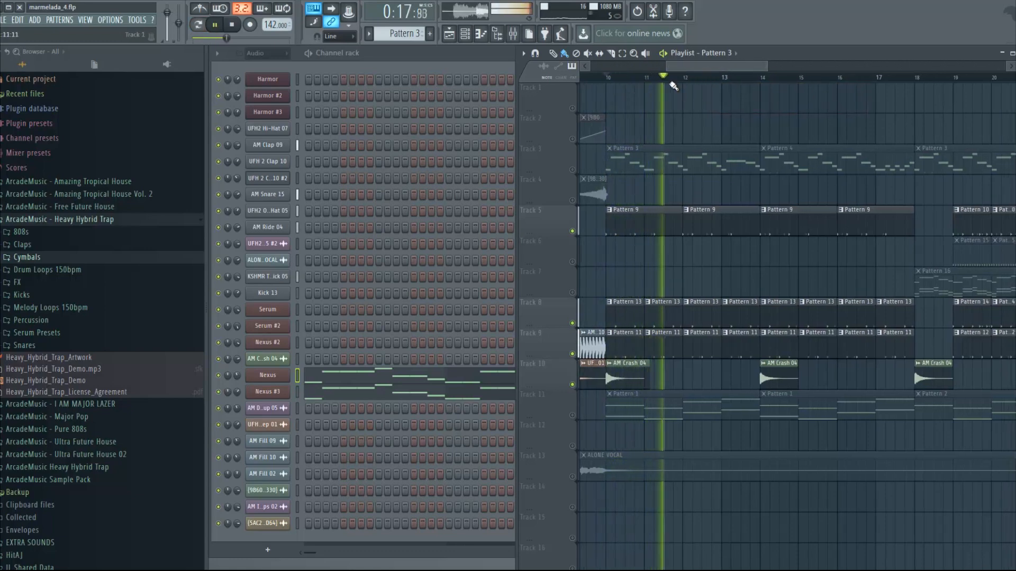
drag(688, 69, 697, 72)
scroll(690, 78, down, 2)
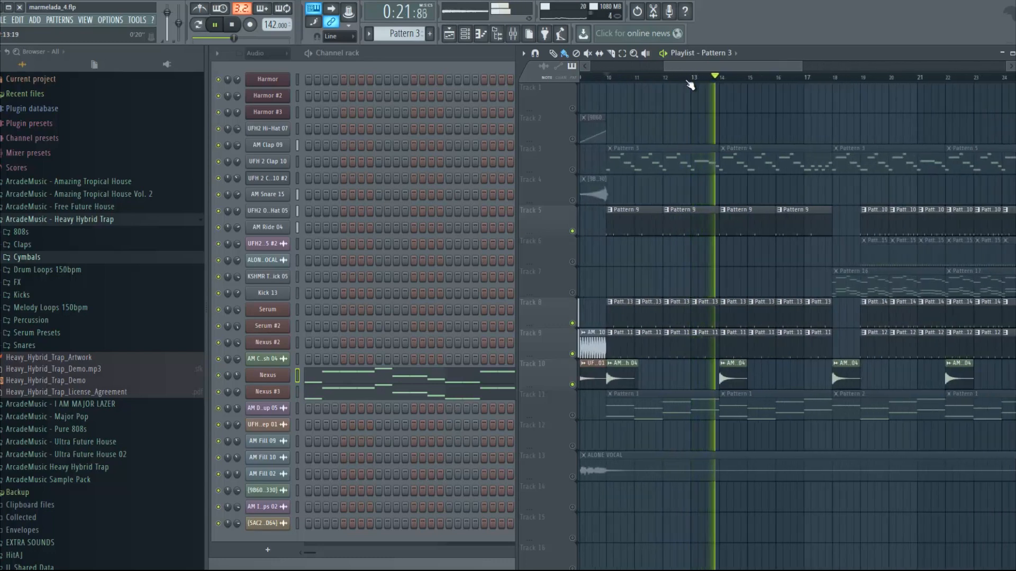
key(space)
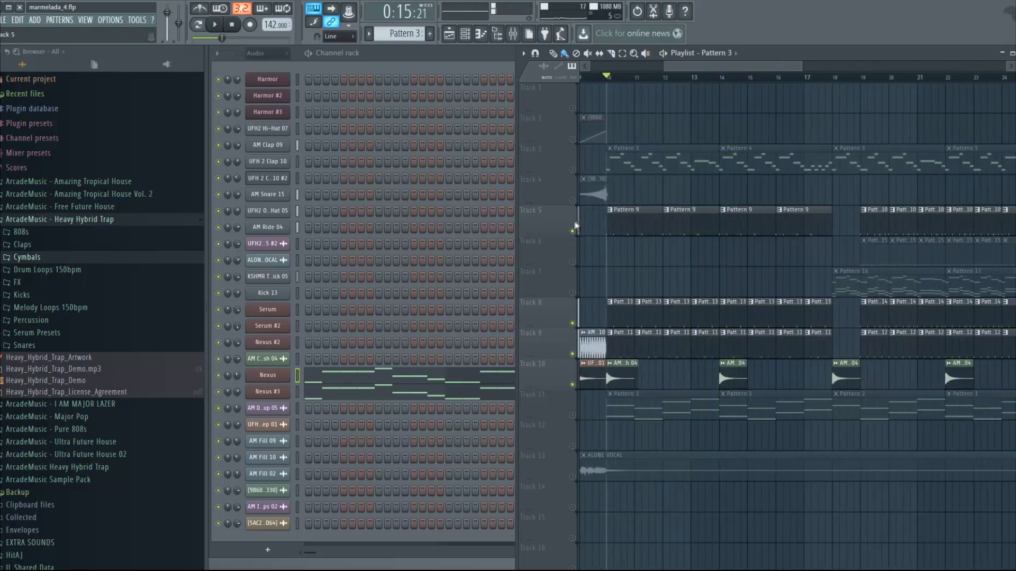
Step: Select Pattern 9, switch to pattern mode, and solo the KSHMR Trap Top Kick 05 channel
click(631, 212)
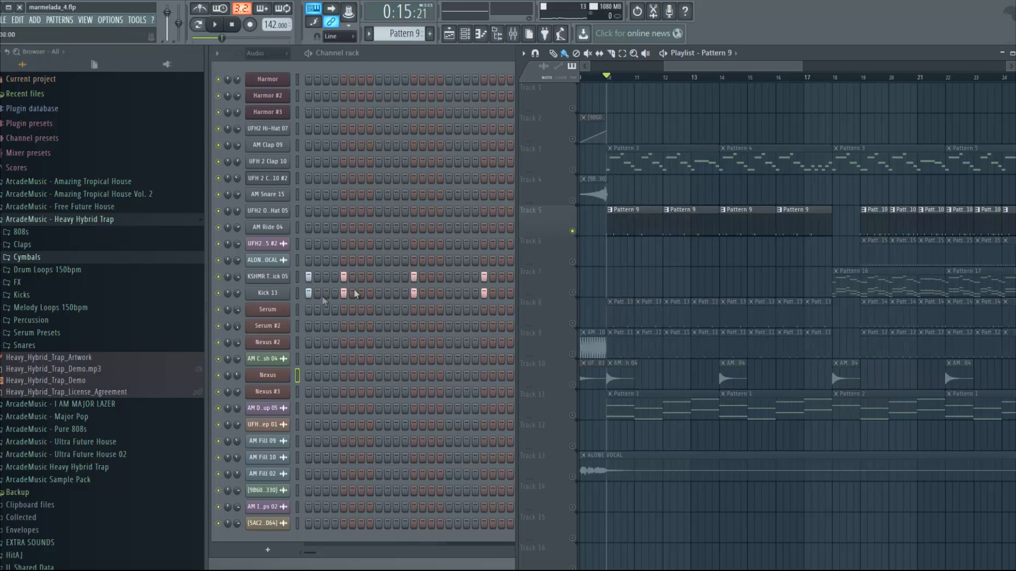
click(198, 25)
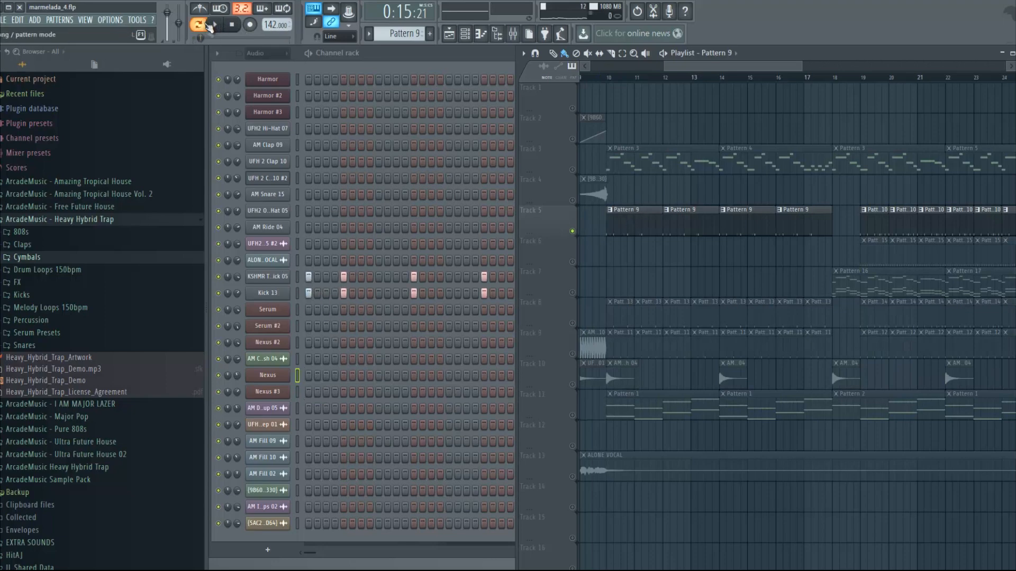
right_click(226, 279)
right_click(218, 277)
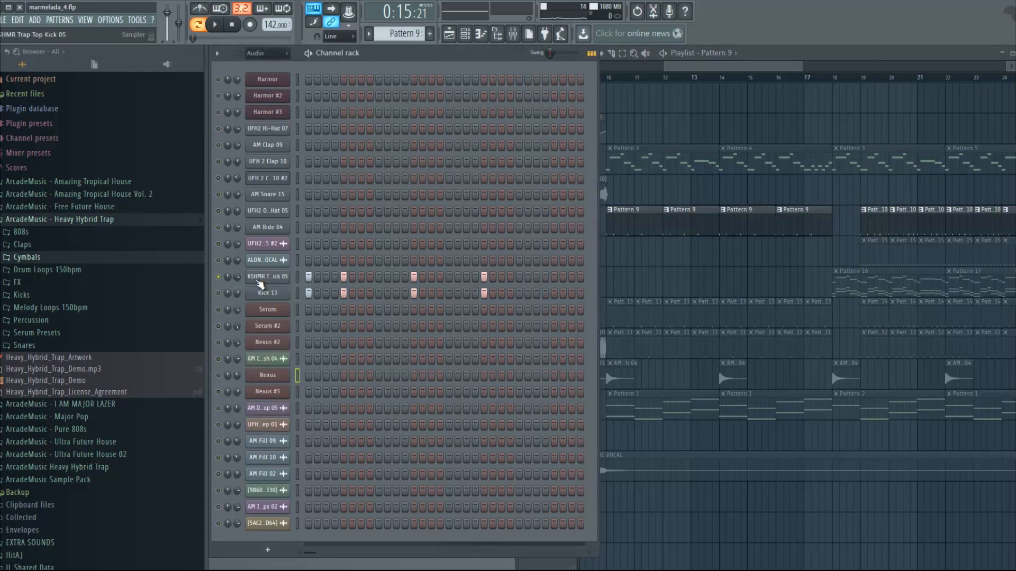
Step: Play the soloed top kick in Pattern 9 and view its sample settings
key(space)
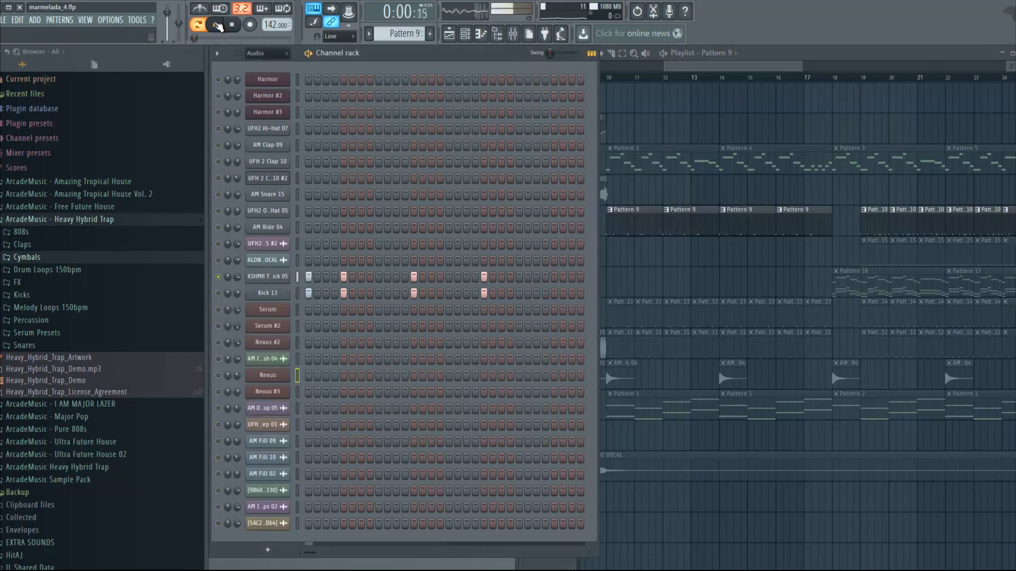
click(285, 279)
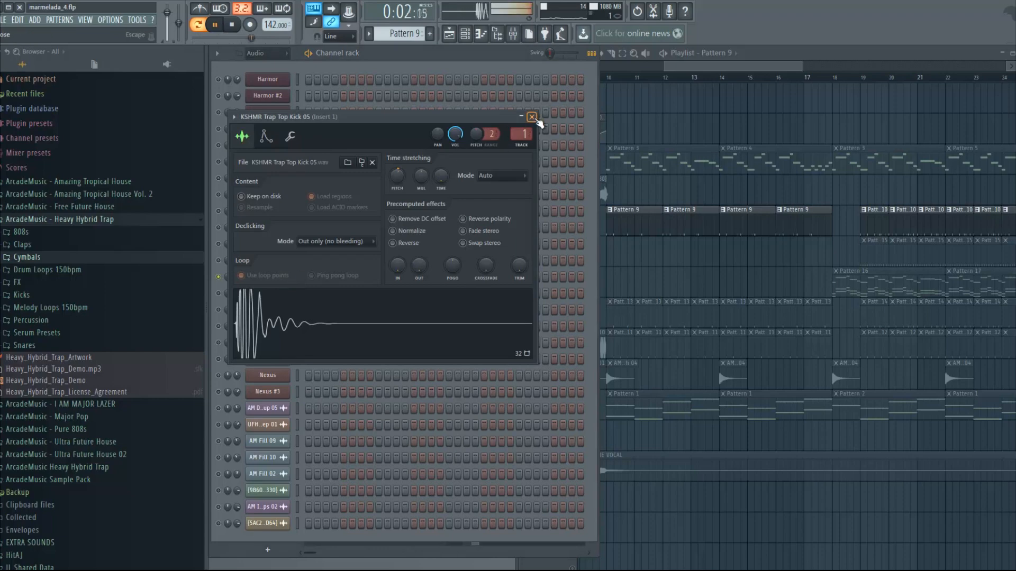
click(528, 114)
key(space)
Step: Solo the Kick 13 channel and play Pattern 9
right_click(218, 294)
click(230, 301)
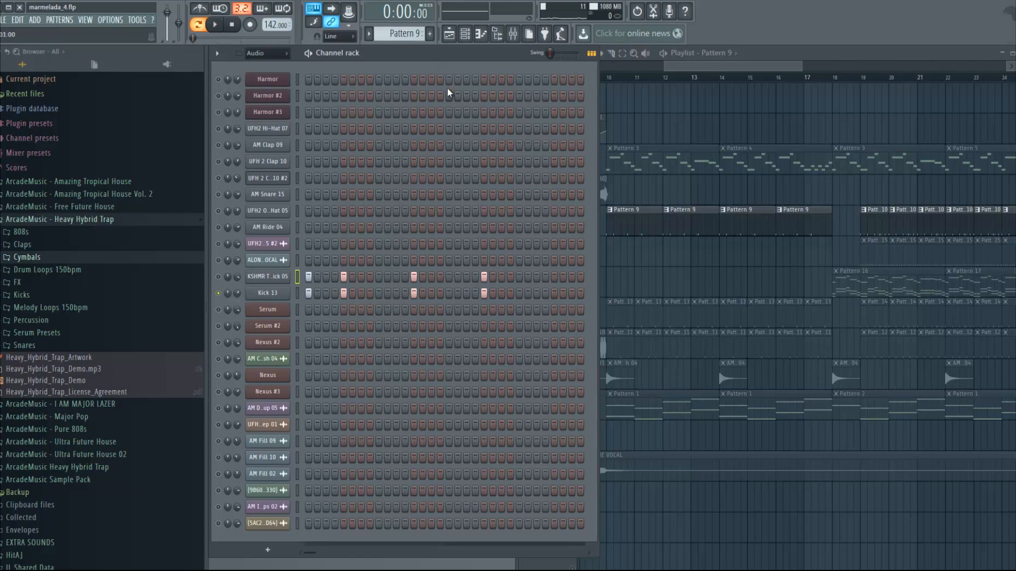
key(space)
key(space)
Step: Re-enable all channels and play Pattern 9 with both kicks layered
right_click(218, 293)
click(230, 301)
key(space)
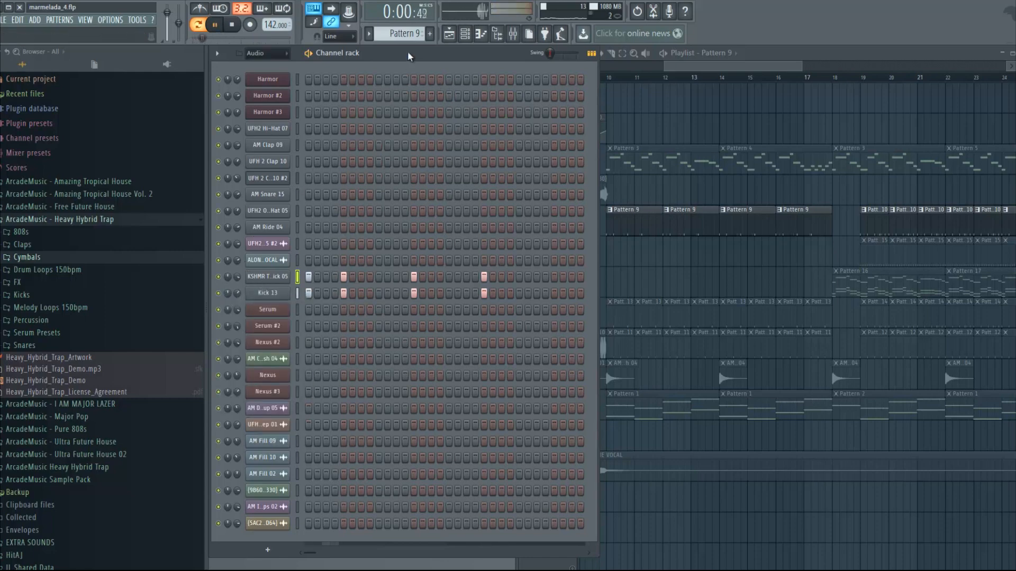
key(space)
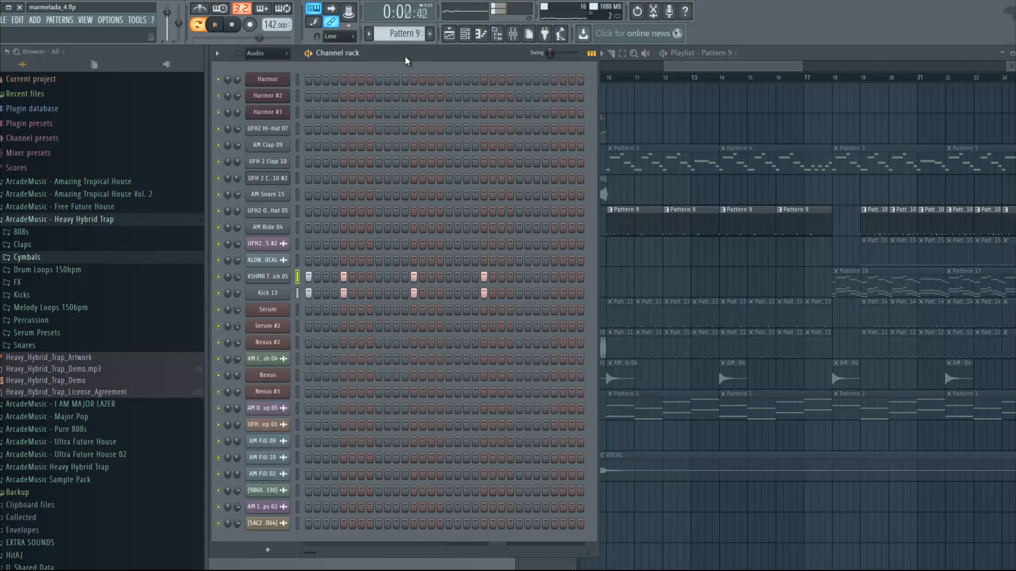
Step: View the top kick's sampler settings, and open Fruity parametric EQ 2 on its mixer track, Insert 1
click(277, 274)
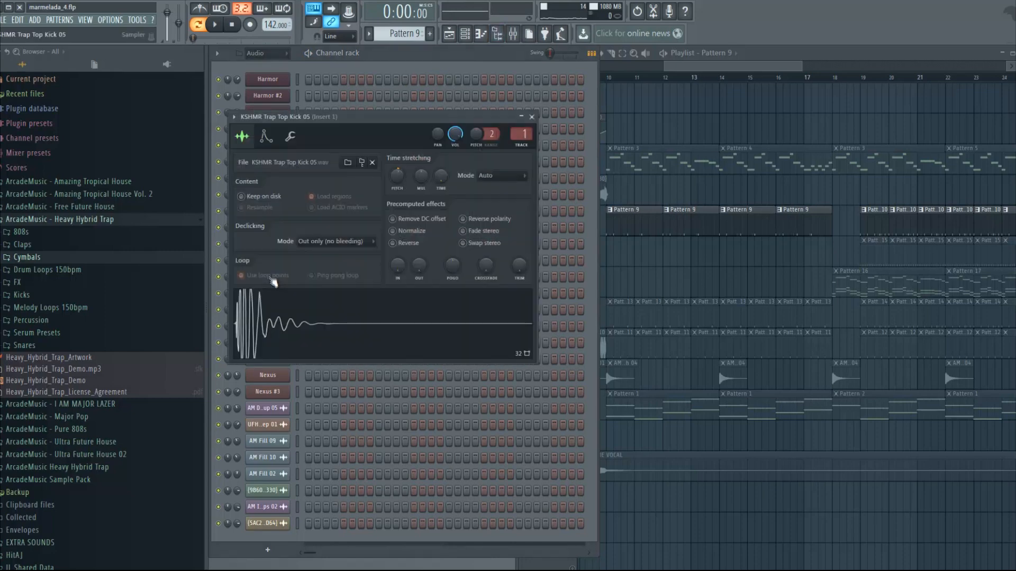
click(537, 119)
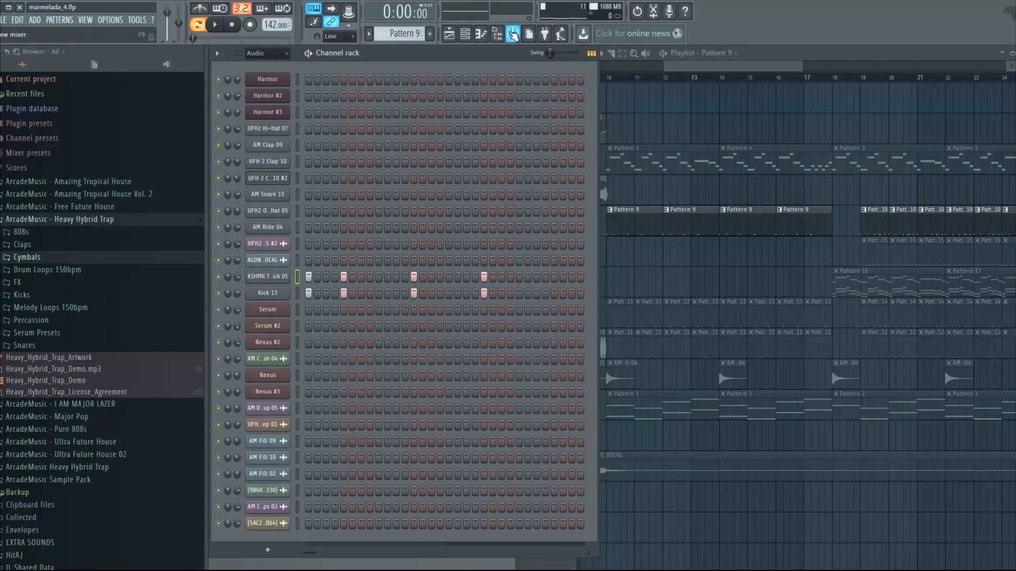
click(513, 34)
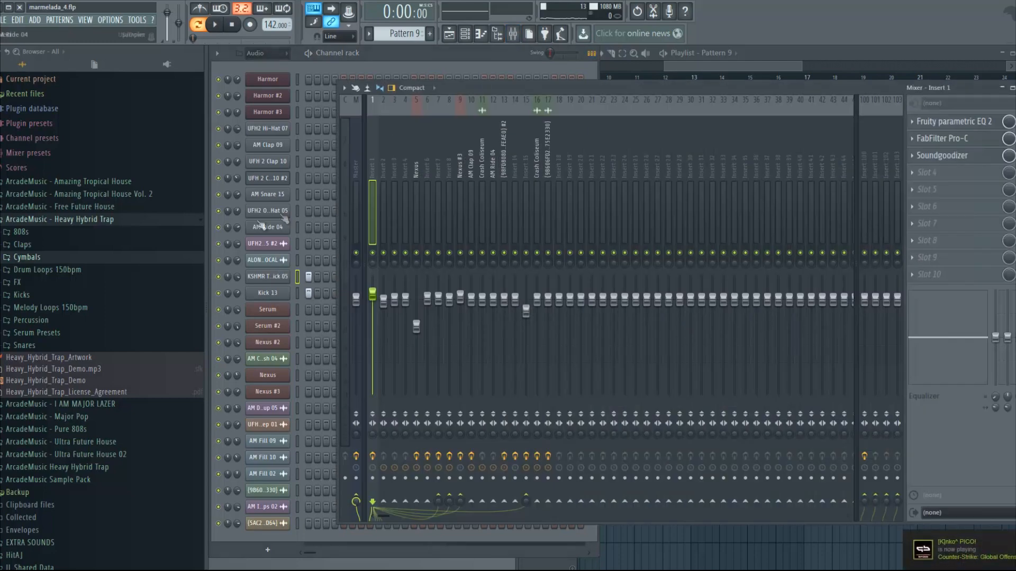
click(961, 124)
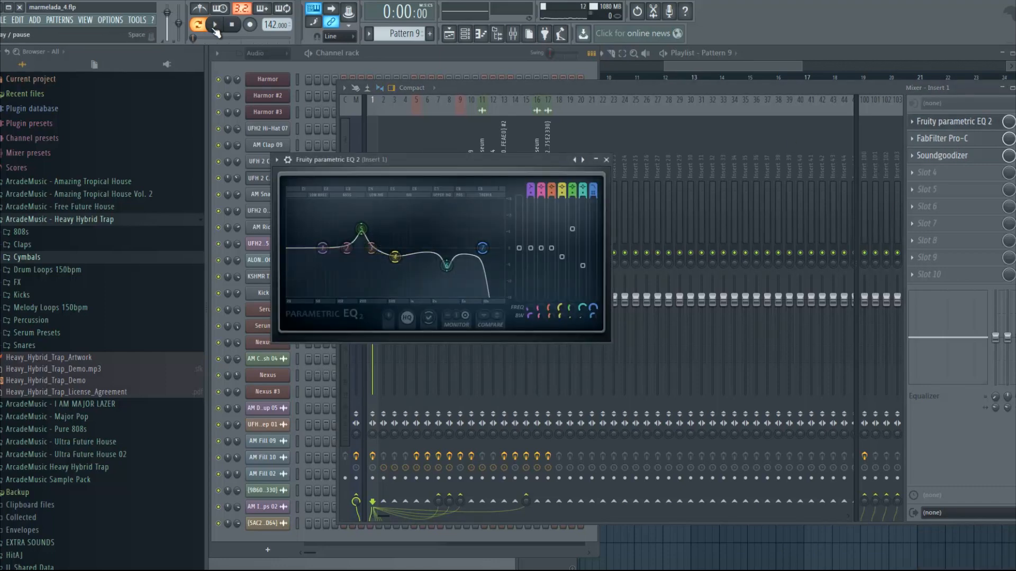
Step: Play Pattern 9 while examining the kick's EQ curve and Insert 1 level, and close the EQ
click(214, 25)
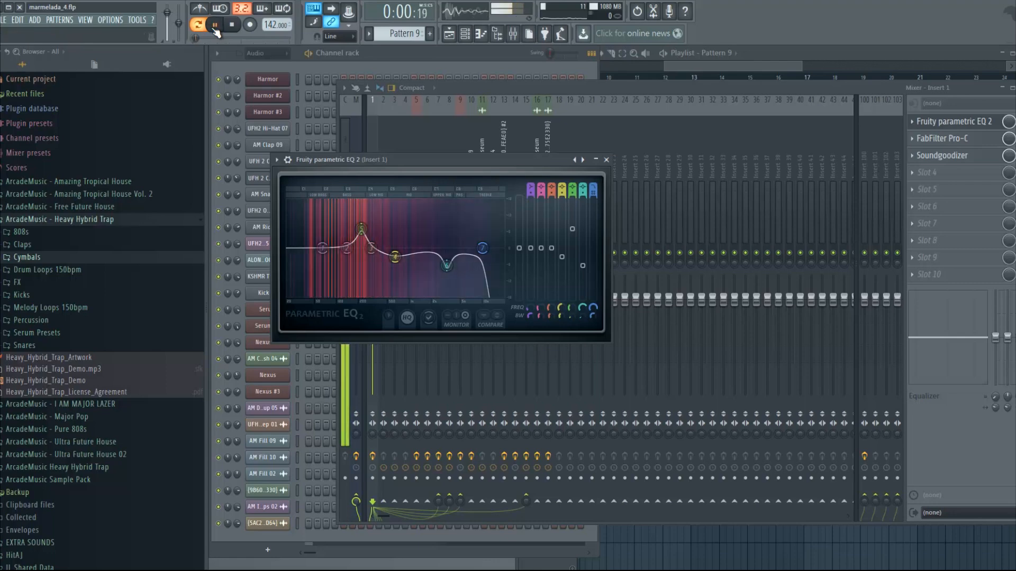
key(F9)
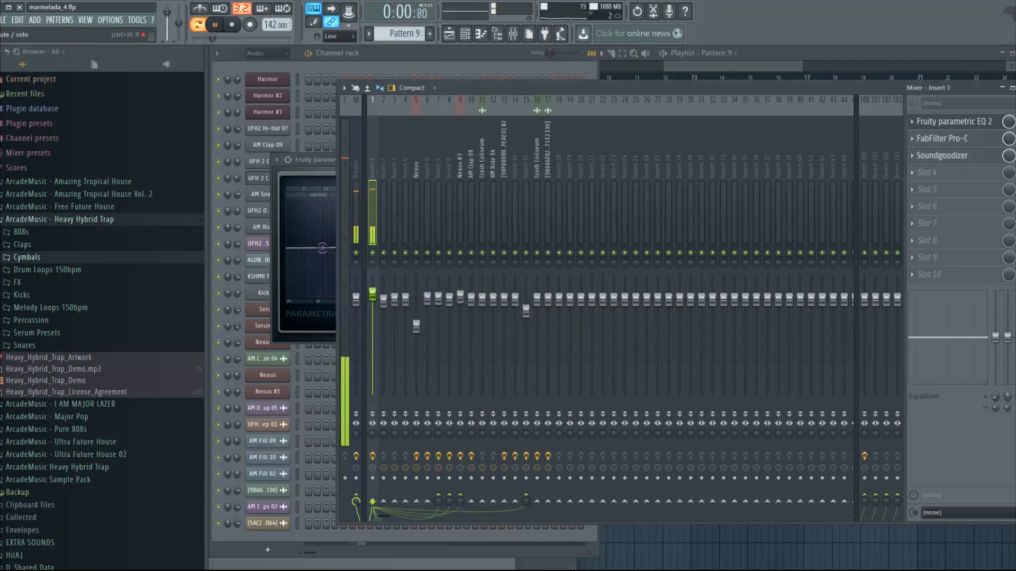
key(space)
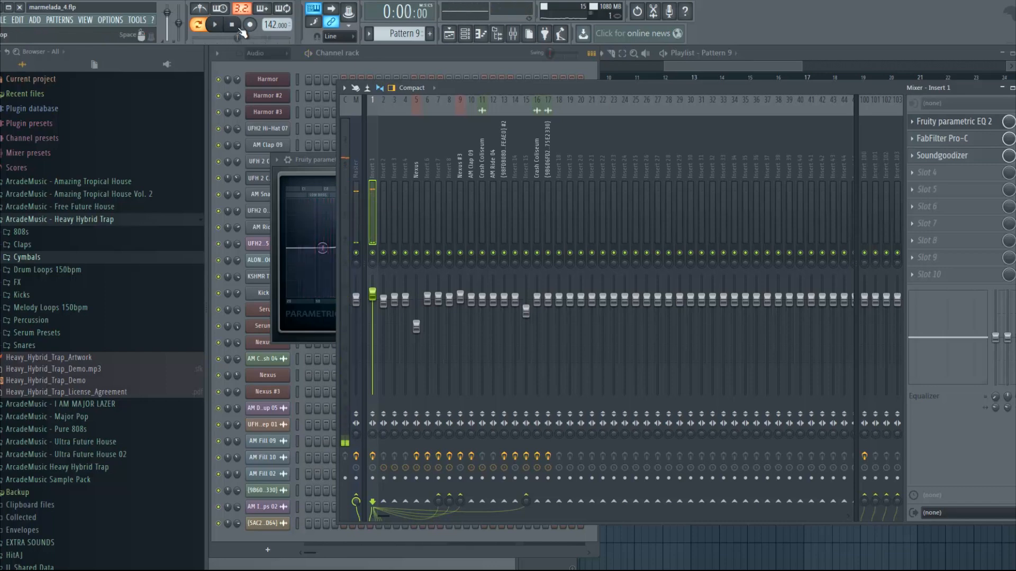
click(947, 122)
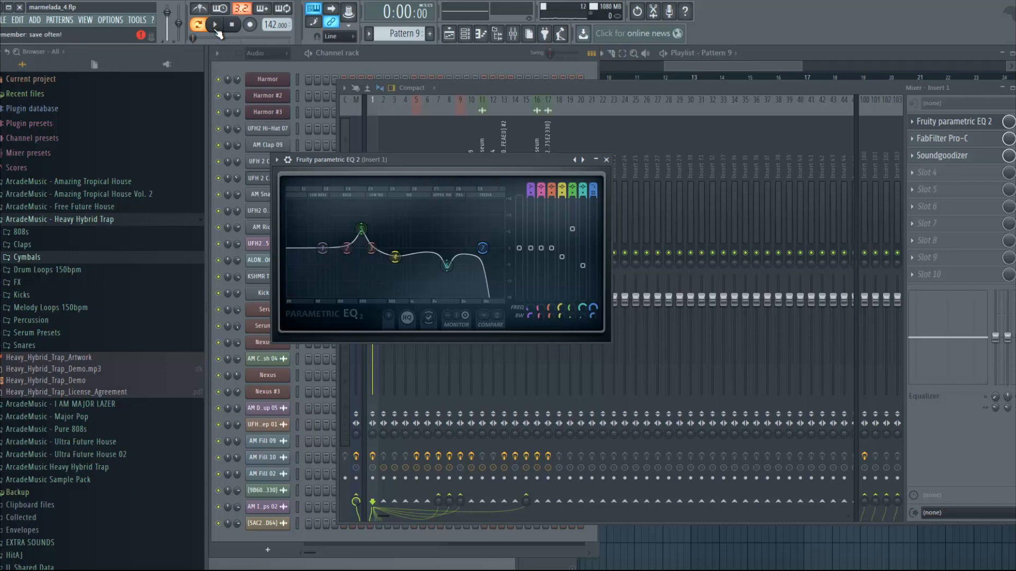
click(608, 159)
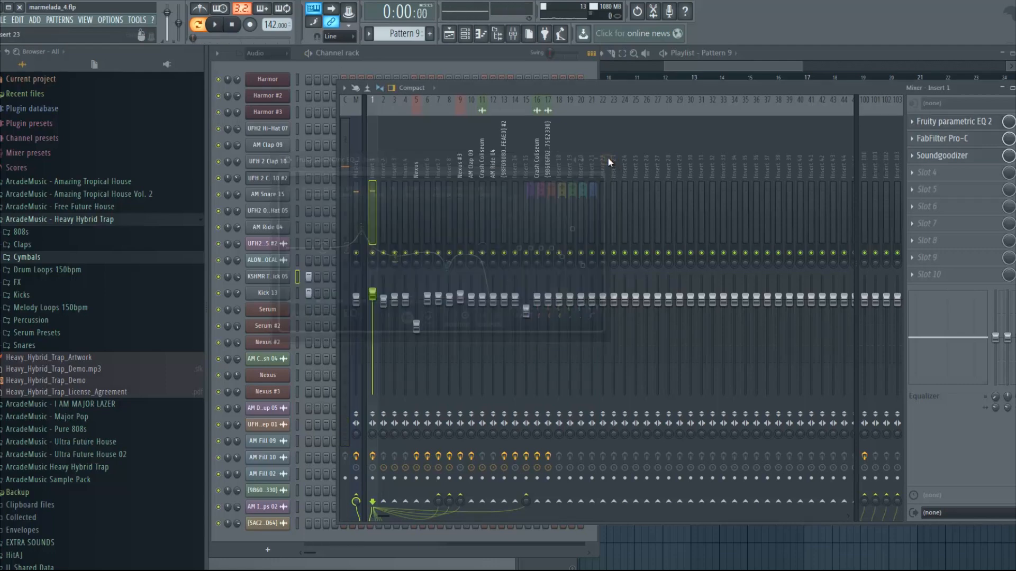
Step: Open FabFilter Pro-C on Insert 1 and examine its compression while playing Pattern 9
click(975, 143)
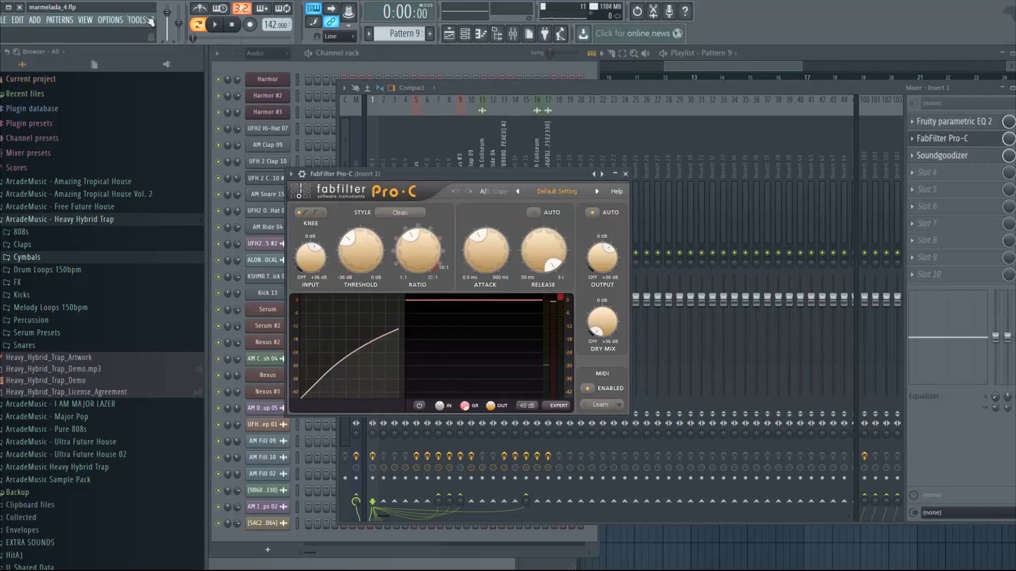
click(214, 24)
click(233, 27)
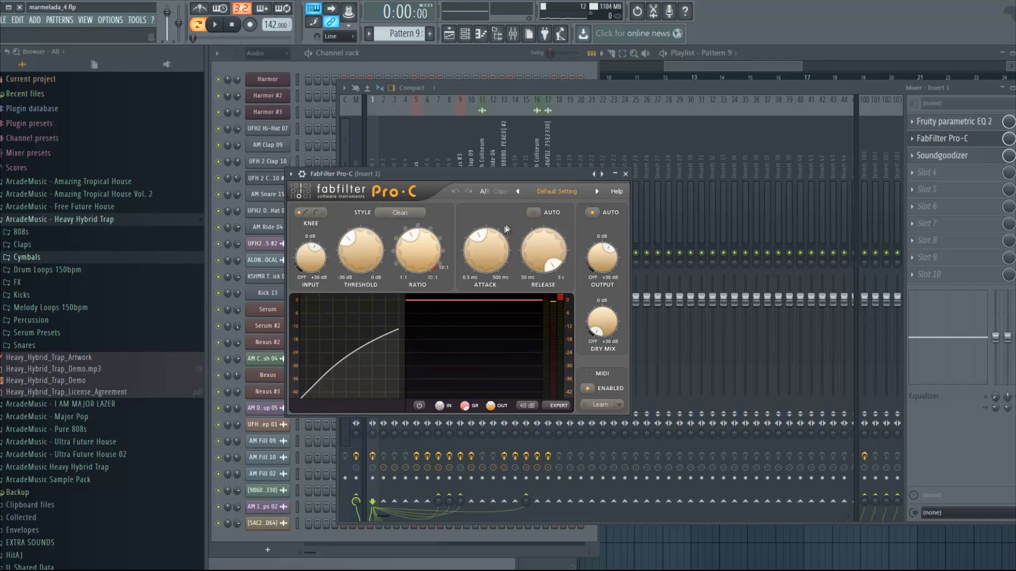
key(space)
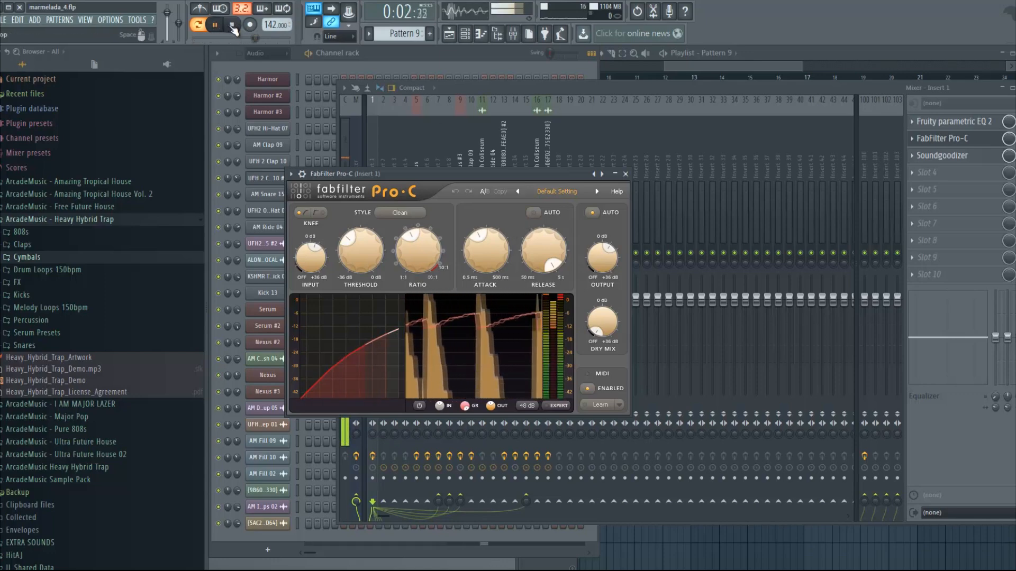
click(233, 26)
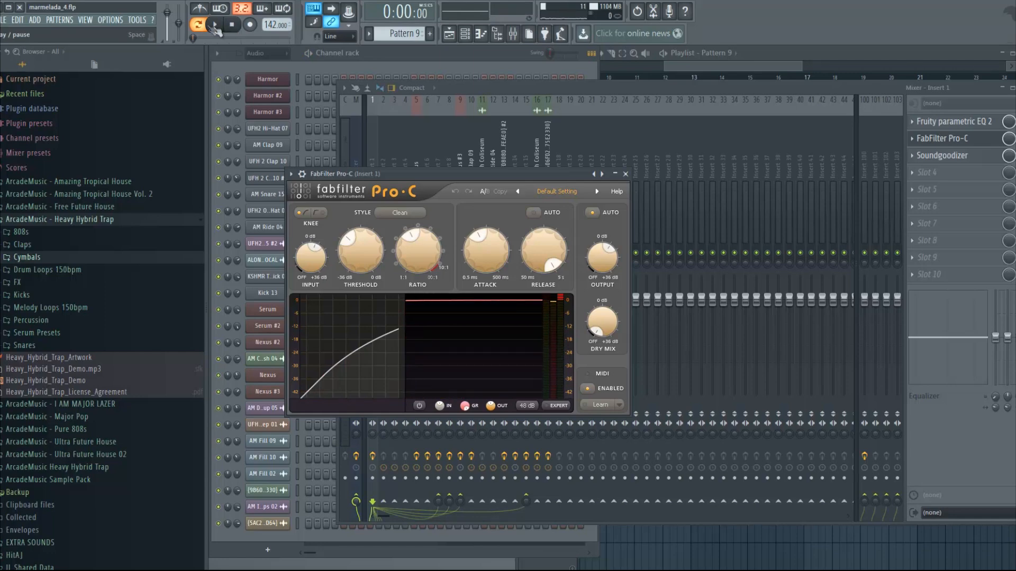
Step: Set the Pro-C threshold to about -24.2 dB while Pattern 9 plays, and close the compressor
click(221, 31)
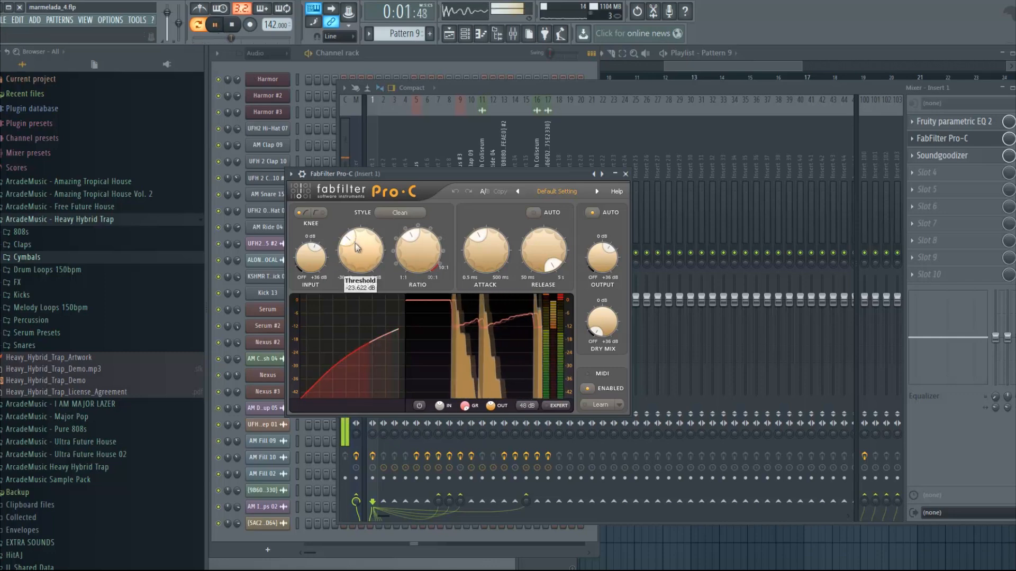
drag(356, 250, 354, 244)
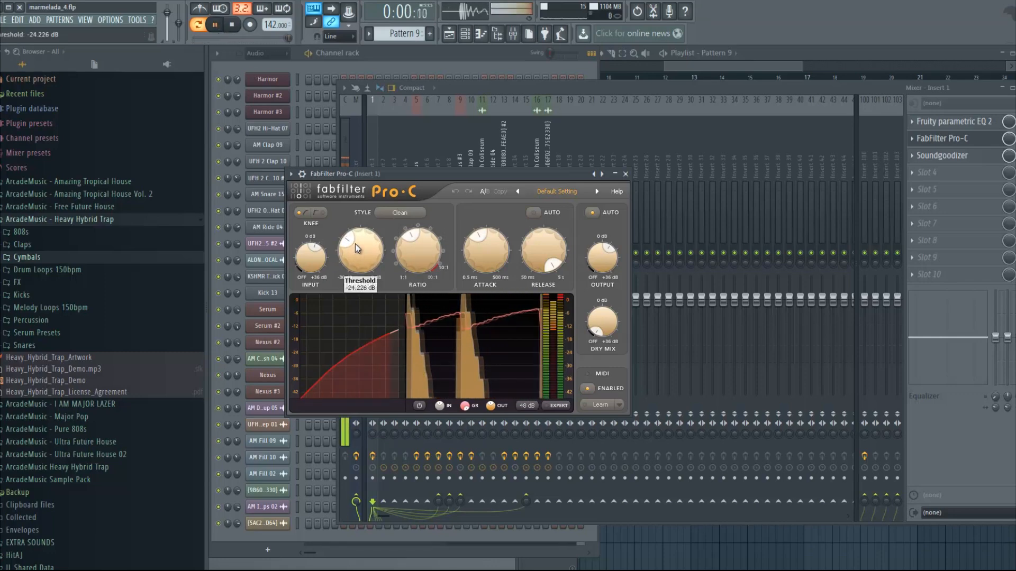
click(993, 142)
key(space)
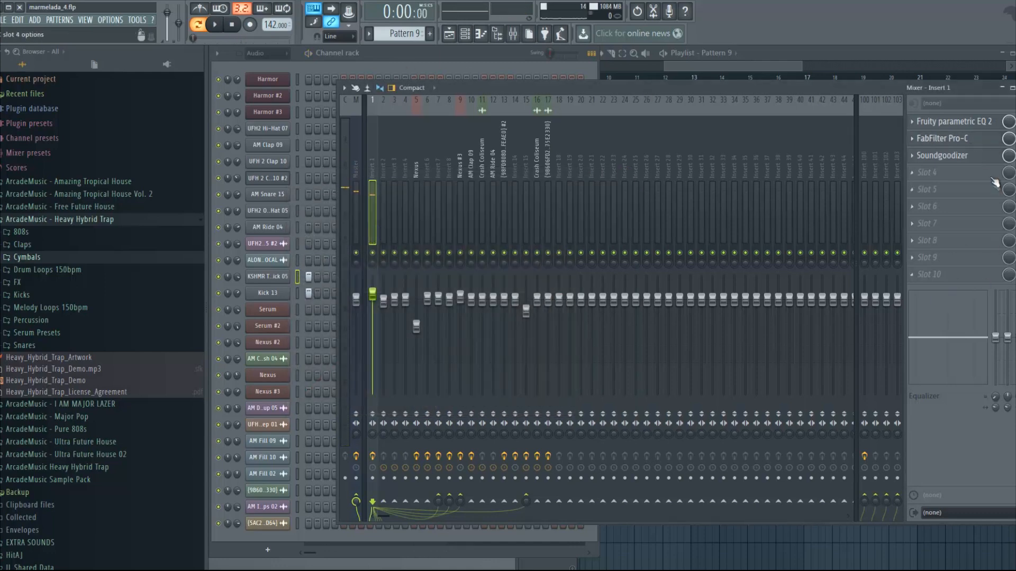
Step: View Insert 1's Soundgoodizer while playing Pattern 9, and close the mixer
click(985, 161)
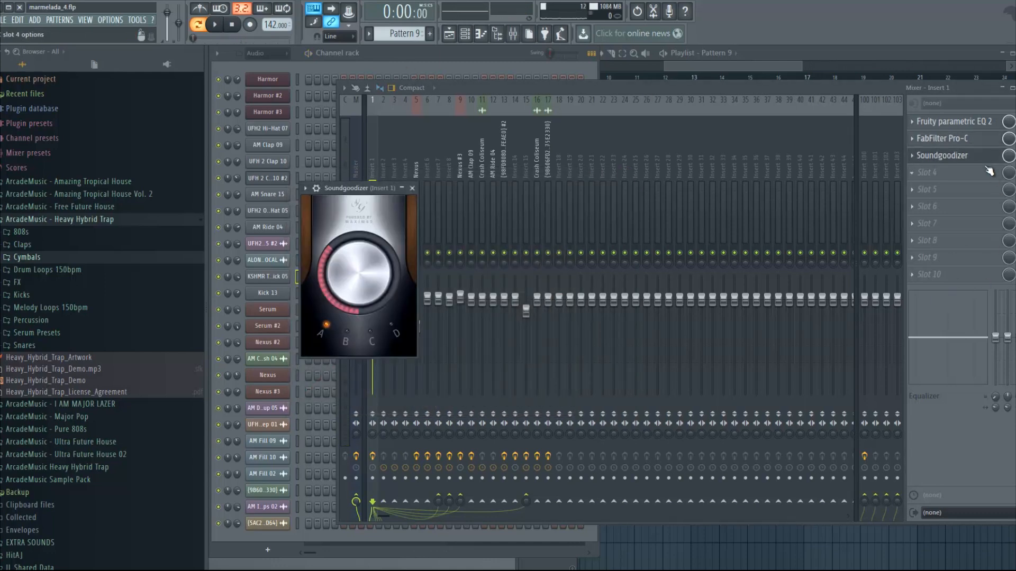
key(space)
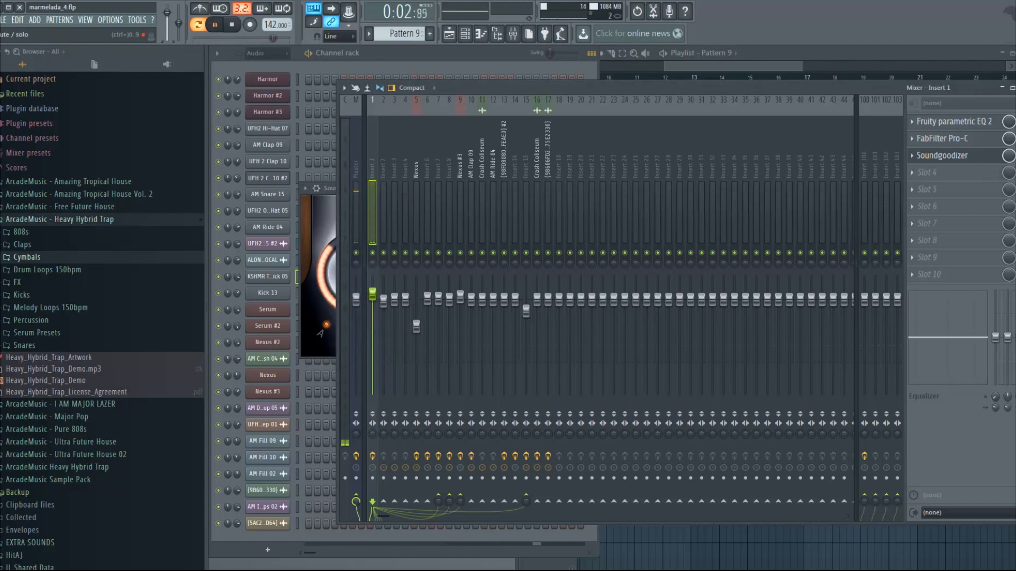
key(space)
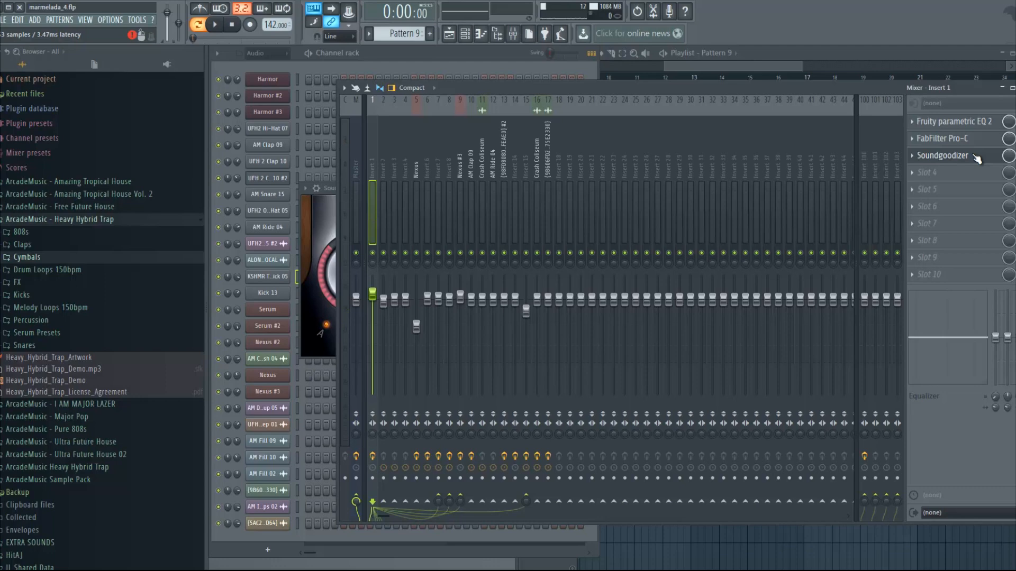
click(1015, 88)
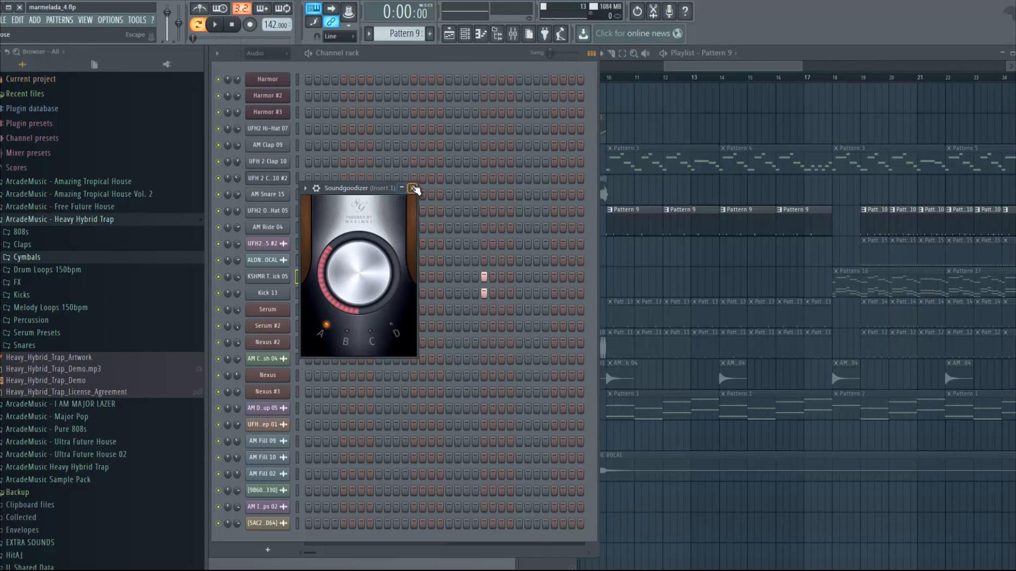
Step: Close the Soundgoodizer window and play the kick pattern in Pattern 9 on its own
click(413, 188)
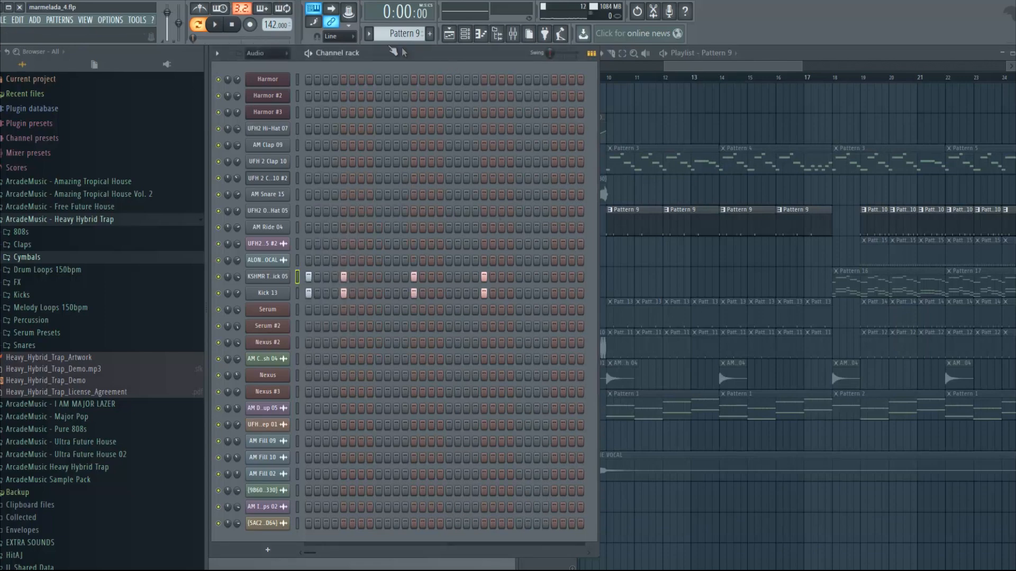
click(218, 28)
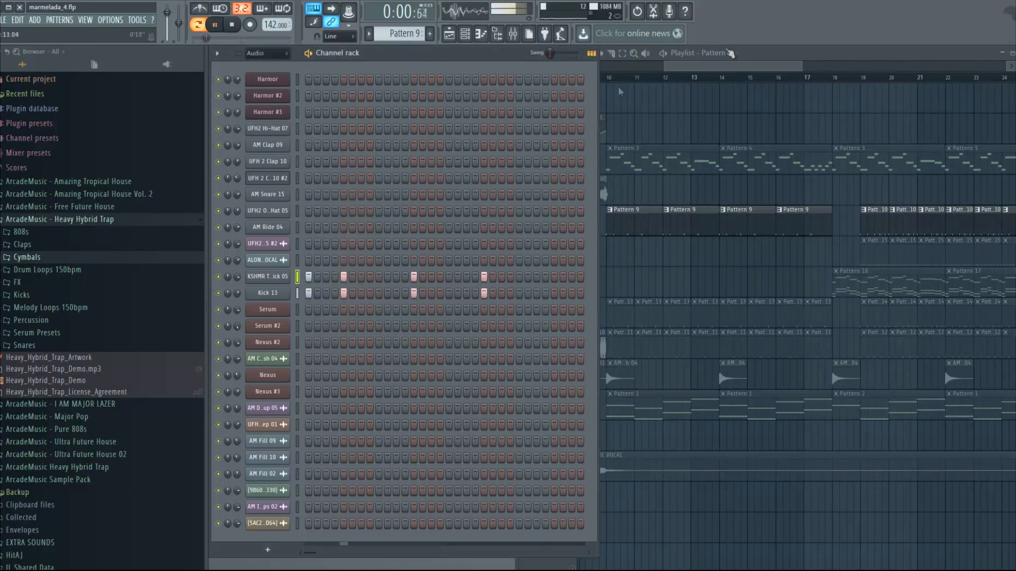
click(729, 63)
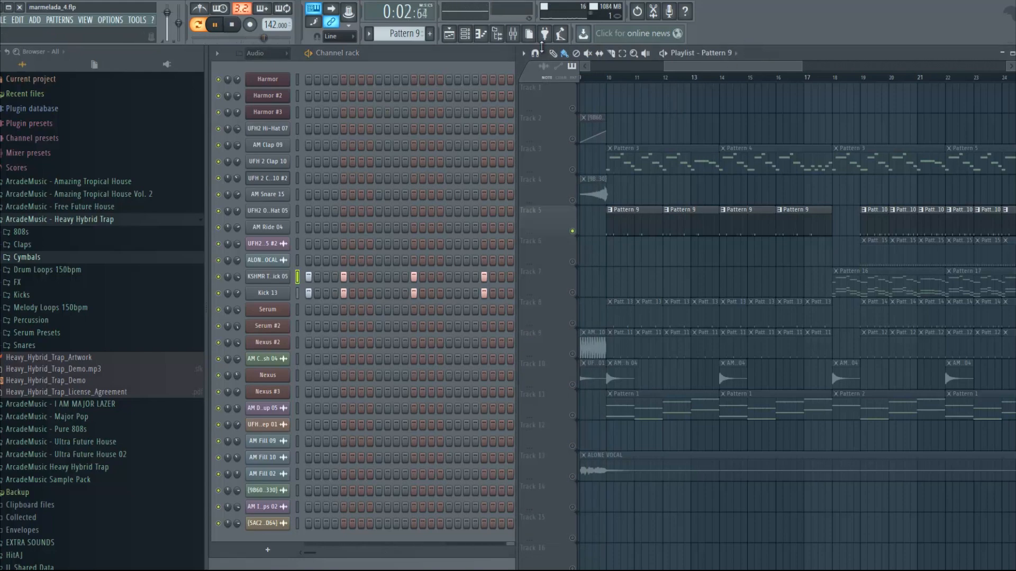
key(space)
Step: Examine the effect chains and sidechain routing of Insert 7 and Insert 1 in the mixer
click(512, 34)
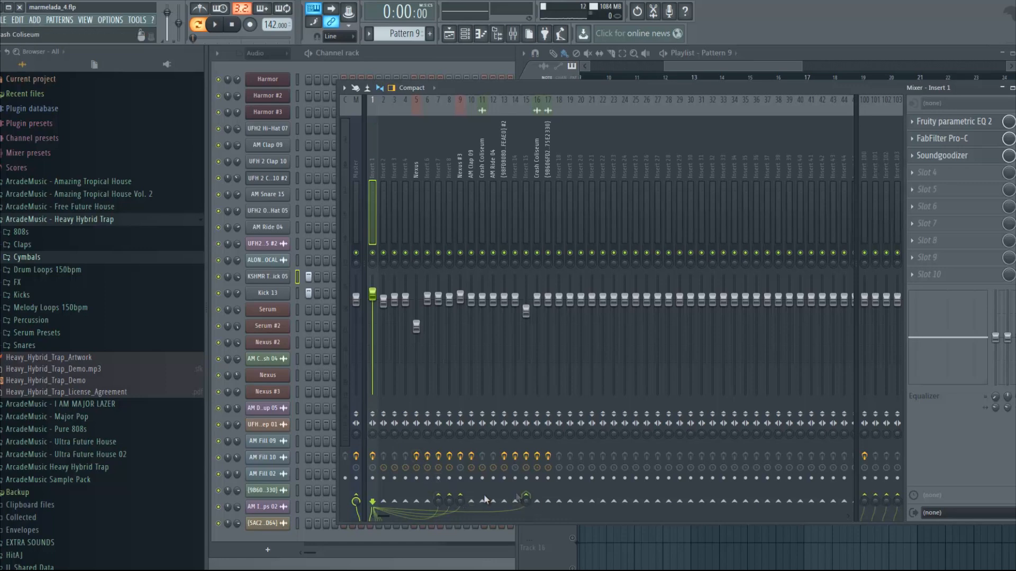
click(437, 145)
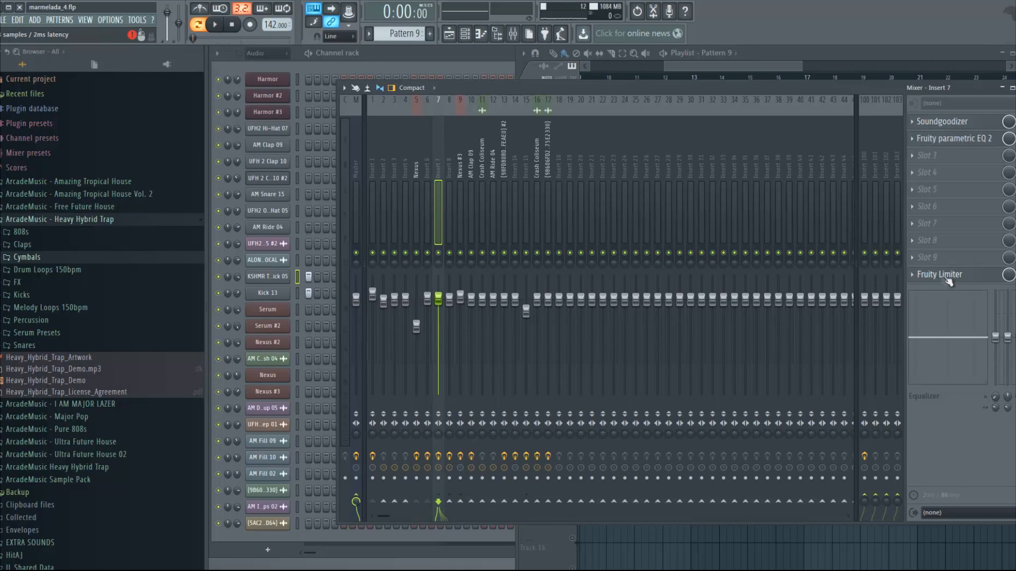
click(374, 151)
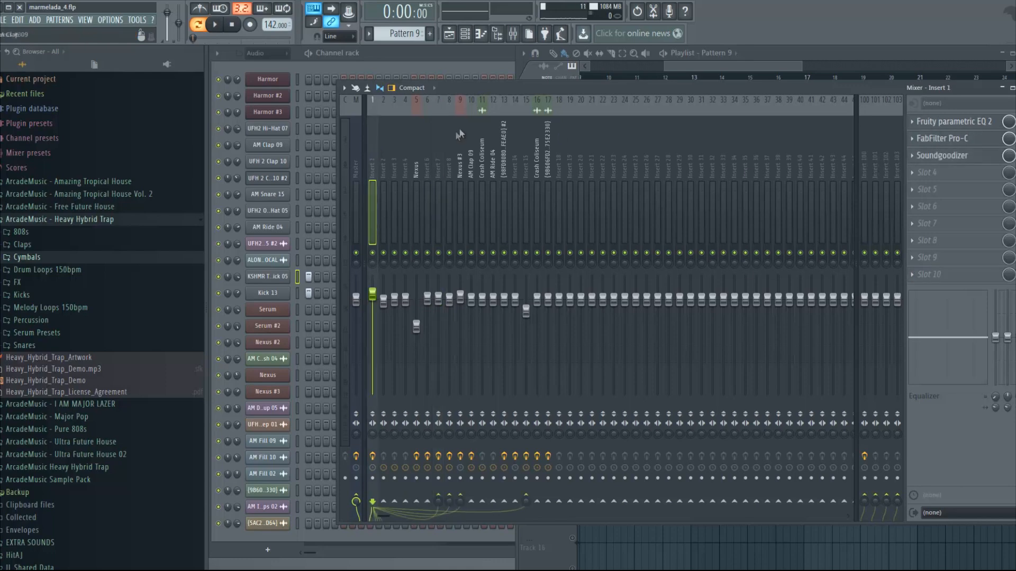
key(F9)
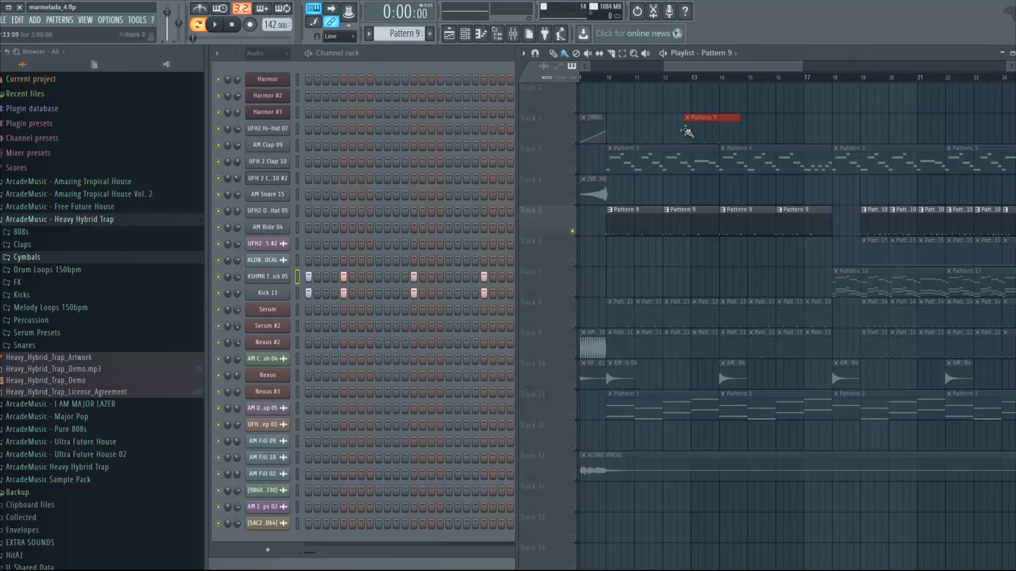
Step: Solo playlist track 8, play it in song mode from bar 10, and view Pattern 13 in the channel rack
right_click(573, 323)
click(608, 78)
key(l)
key(space)
double_click(619, 321)
click(385, 62)
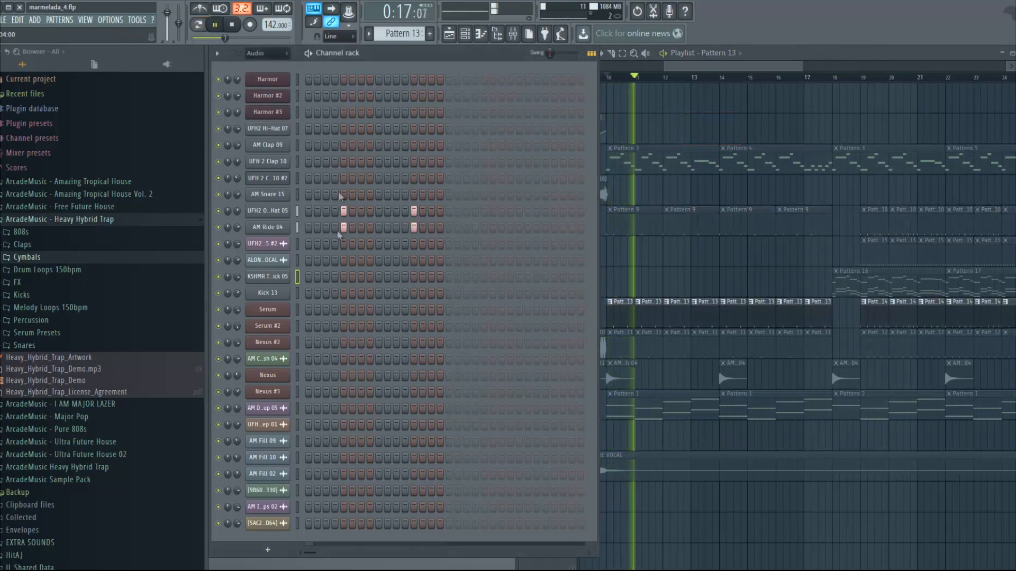
key(space)
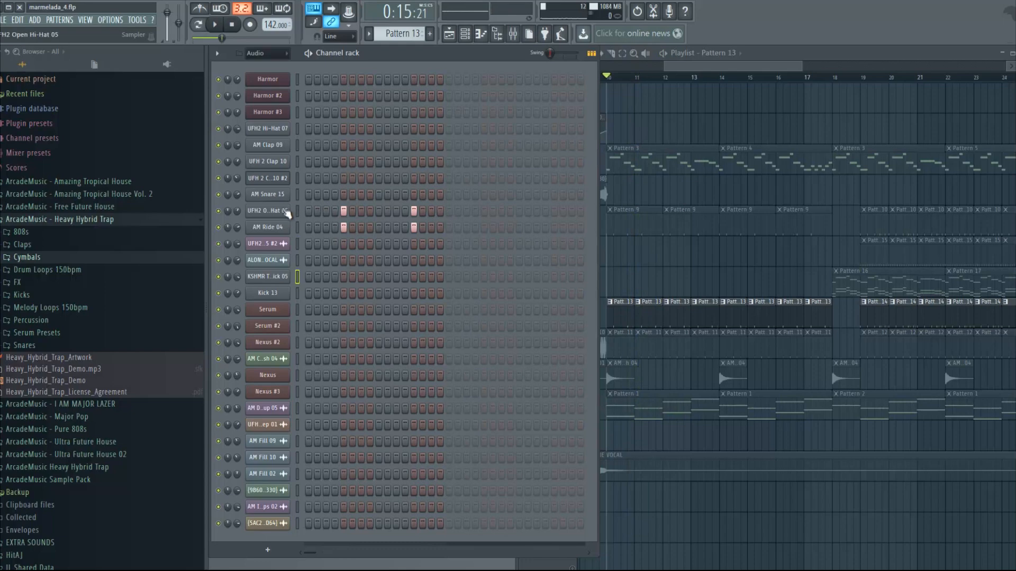
Step: Audition the UFH2 Open Hi-Hat 05 sample in its channel settings
click(283, 210)
click(313, 208)
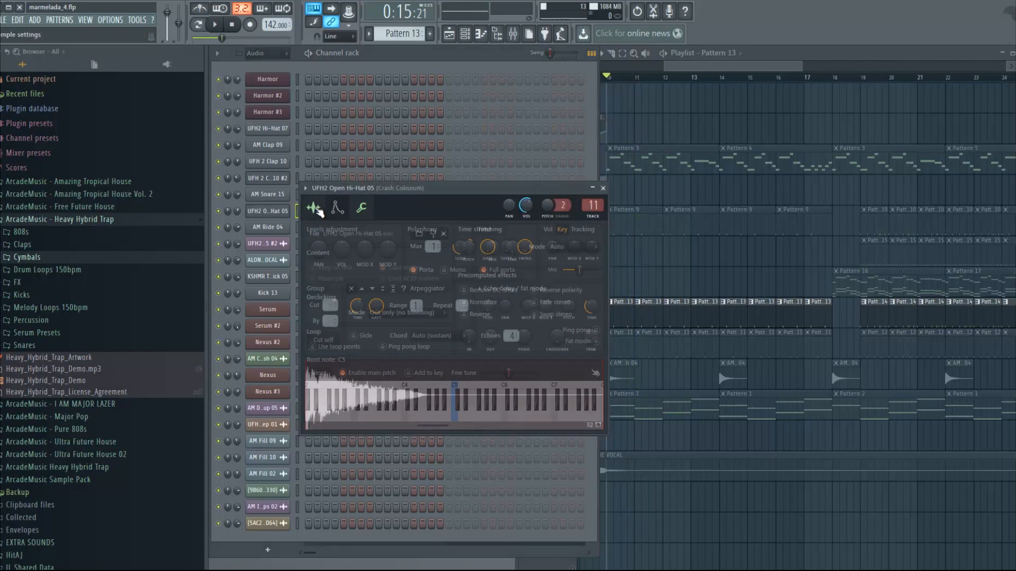
right_click(414, 385)
click(387, 395)
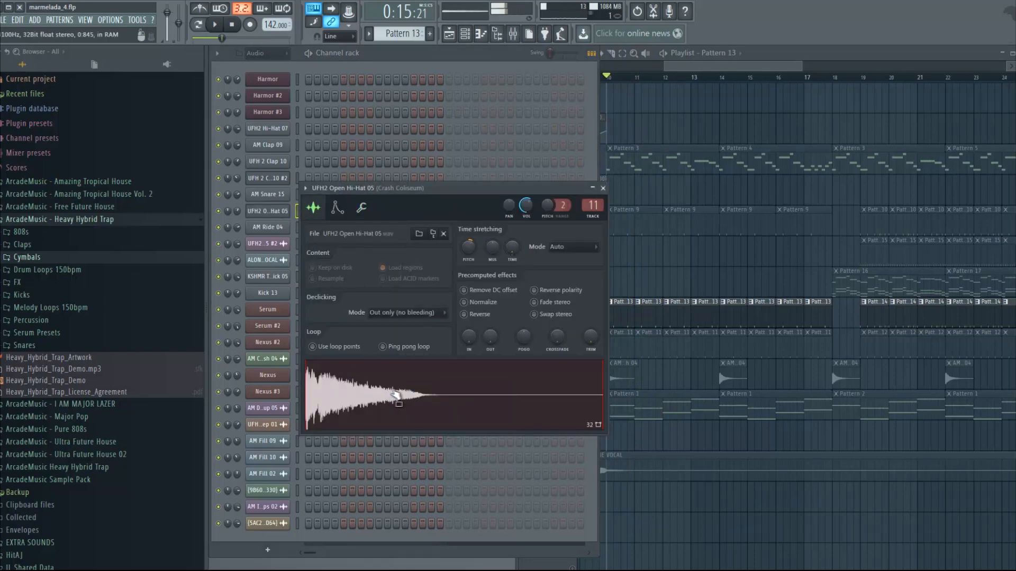
Step: Audition the AM Ride 04 sample in its channel settings and close its window
click(267, 227)
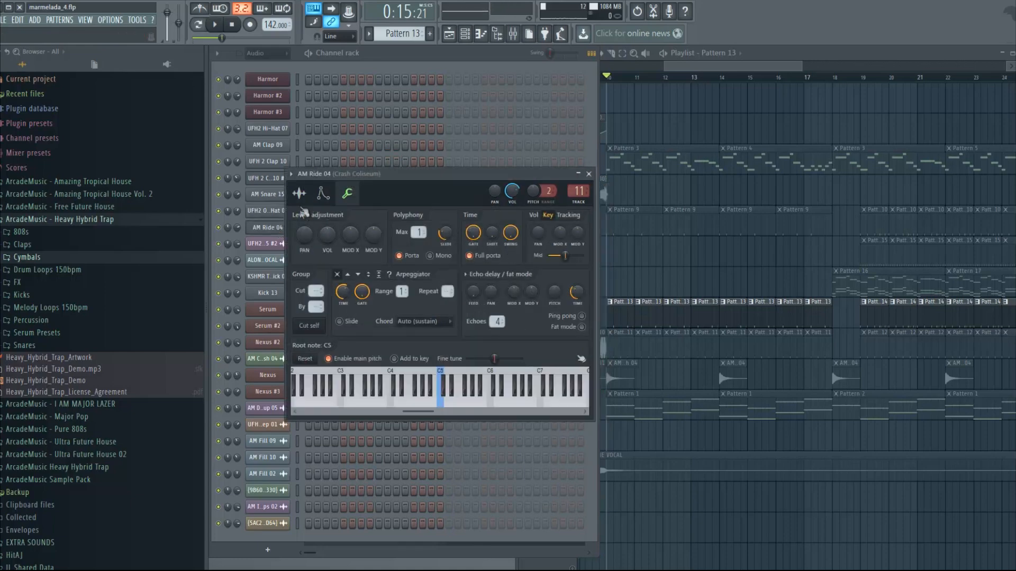
click(299, 194)
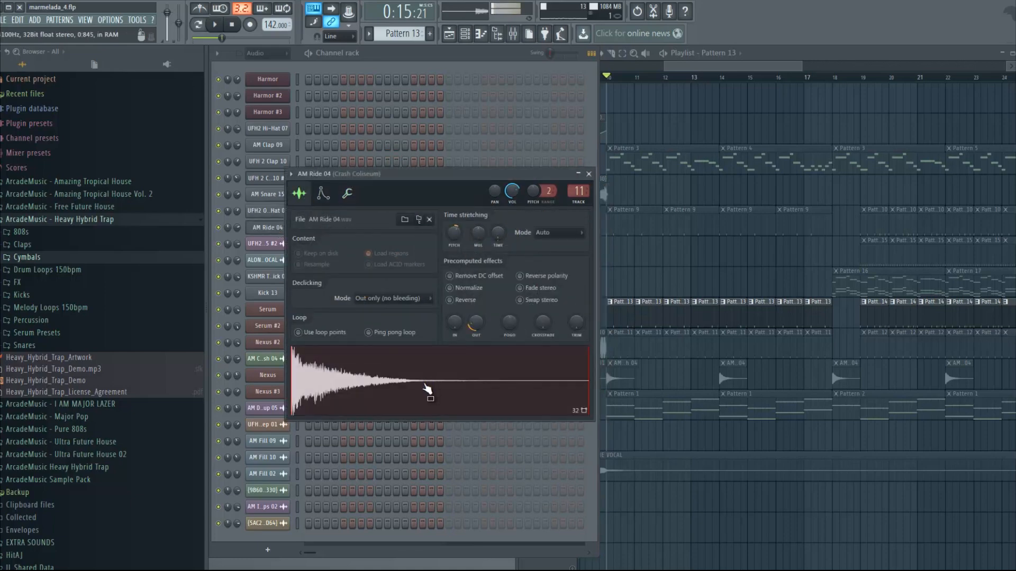
click(589, 174)
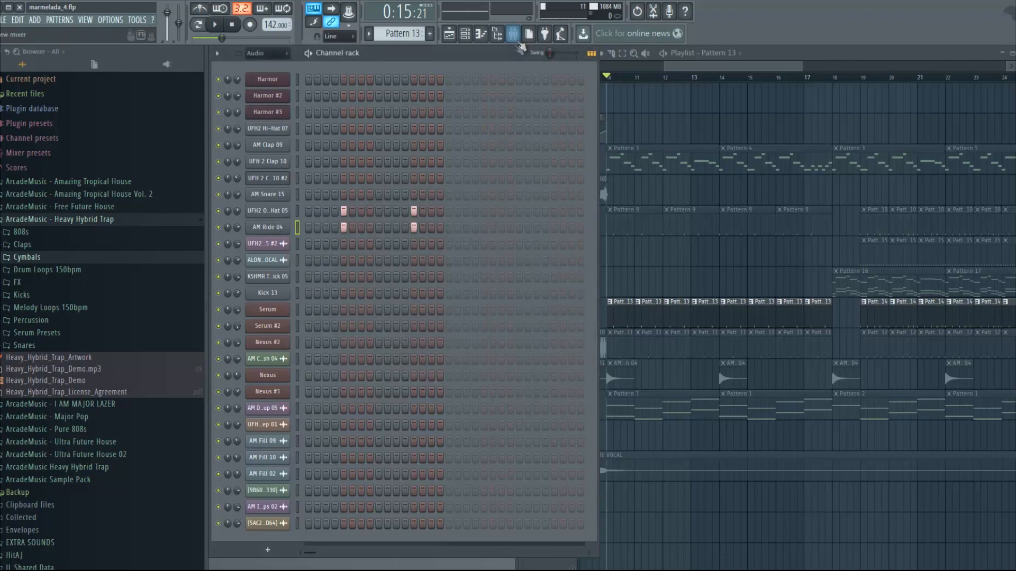
Step: Examine the Fruity Reeverb settings on the Insert 100 send track in the mixer
click(513, 34)
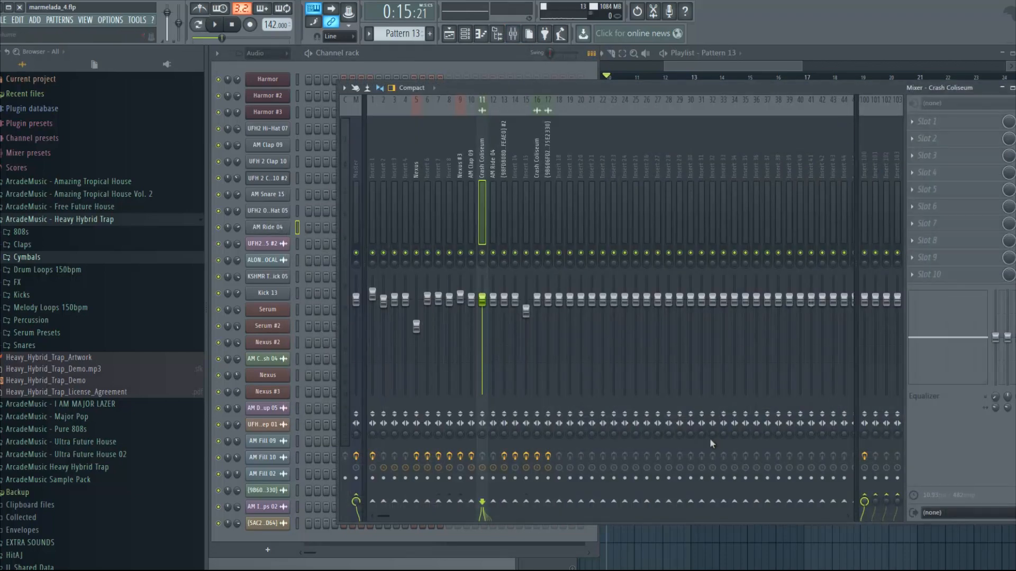
click(864, 129)
click(955, 276)
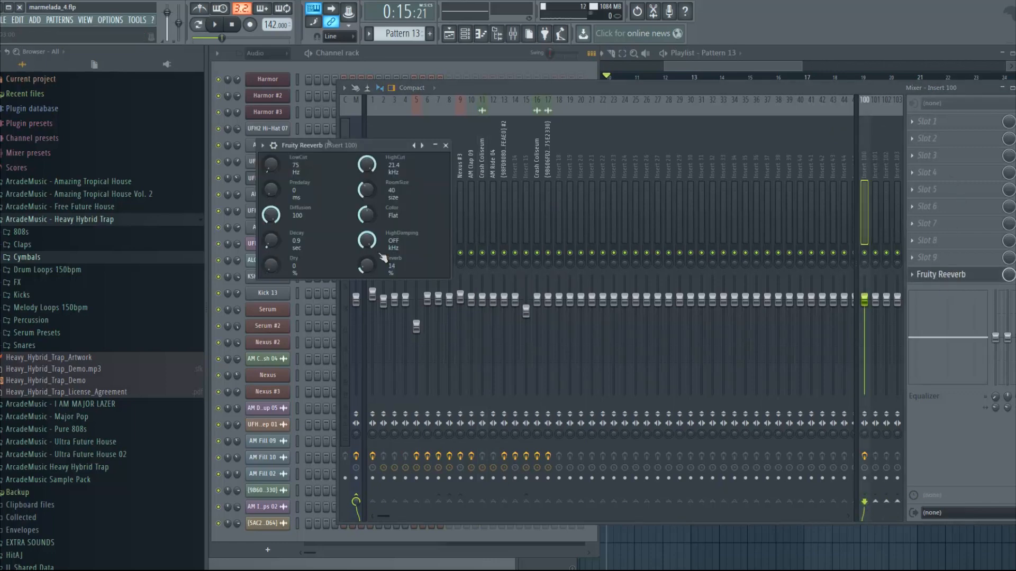
click(443, 145)
Step: Play the soloed hi-hat and ride part of Pattern 13 from bar 10 while showing the playlist
key(space)
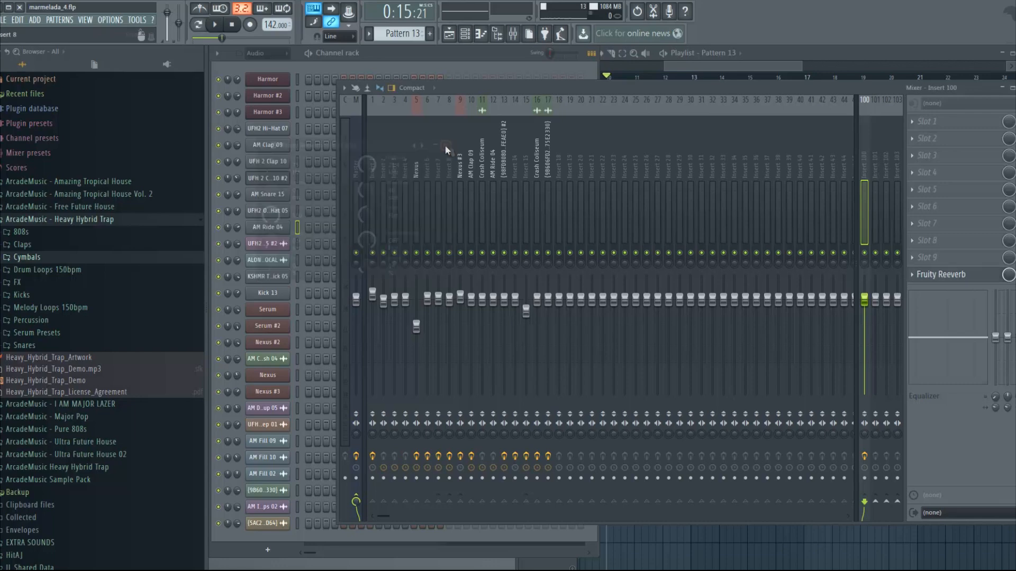
click(385, 58)
click(798, 53)
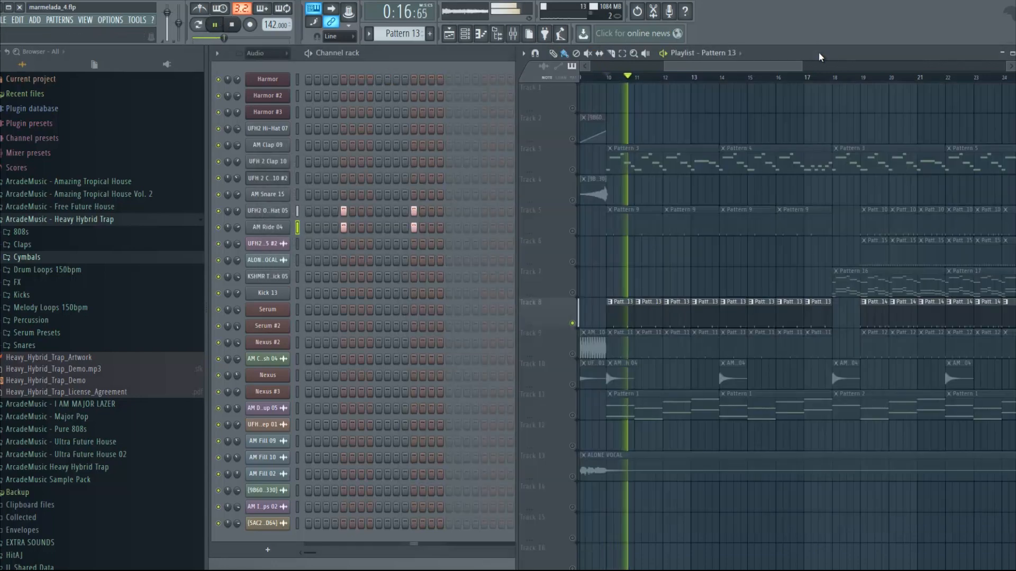
key(space)
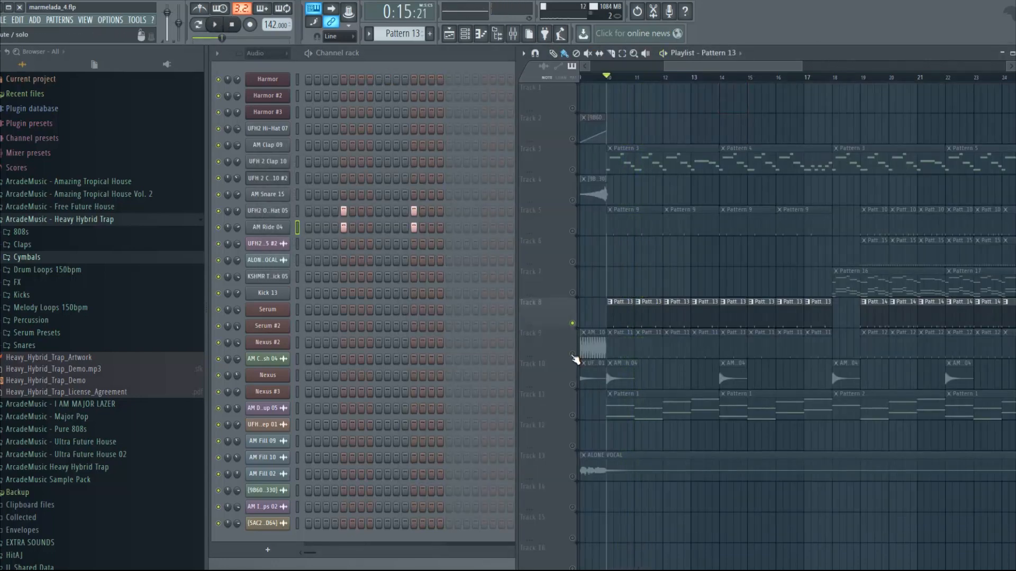
Step: Solo playlist track 9 and play its Pattern 11 clips from bar 10
click(622, 349)
key(space)
key(space)
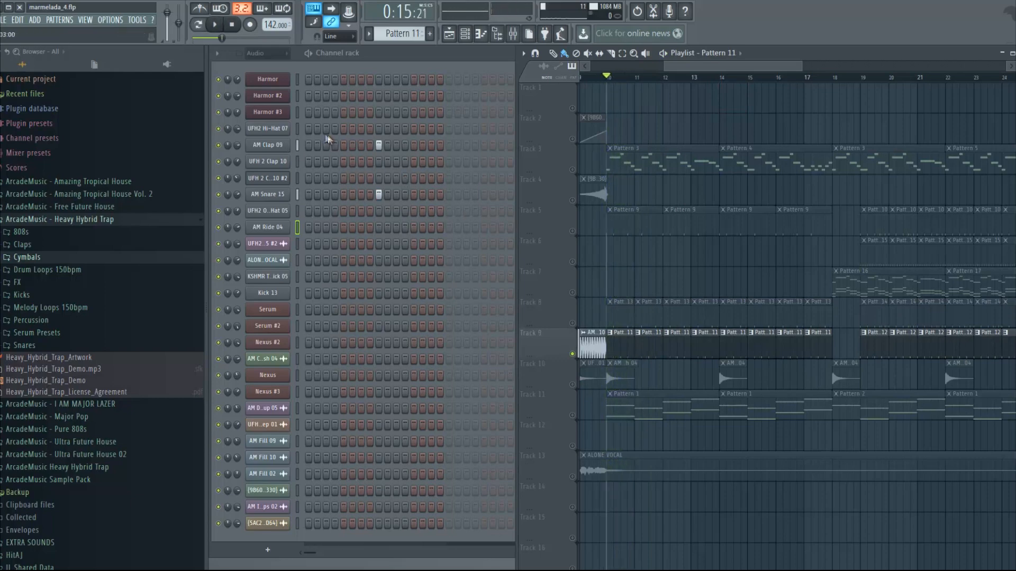
Step: Inspect the AM Clap 09 sample and the Fruity parametric EQ 2 on its mixer track
click(286, 145)
click(512, 33)
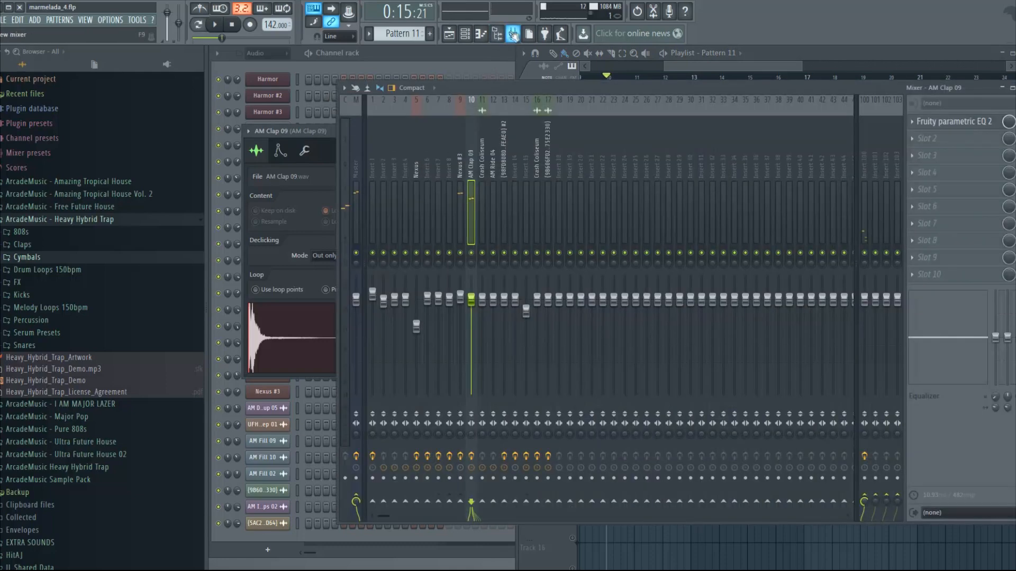
click(950, 121)
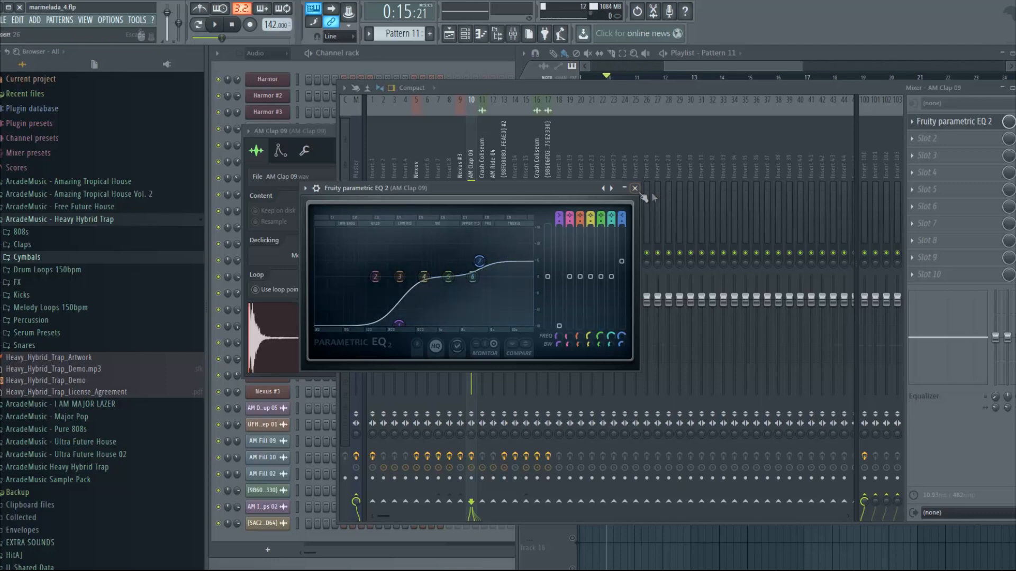
click(635, 188)
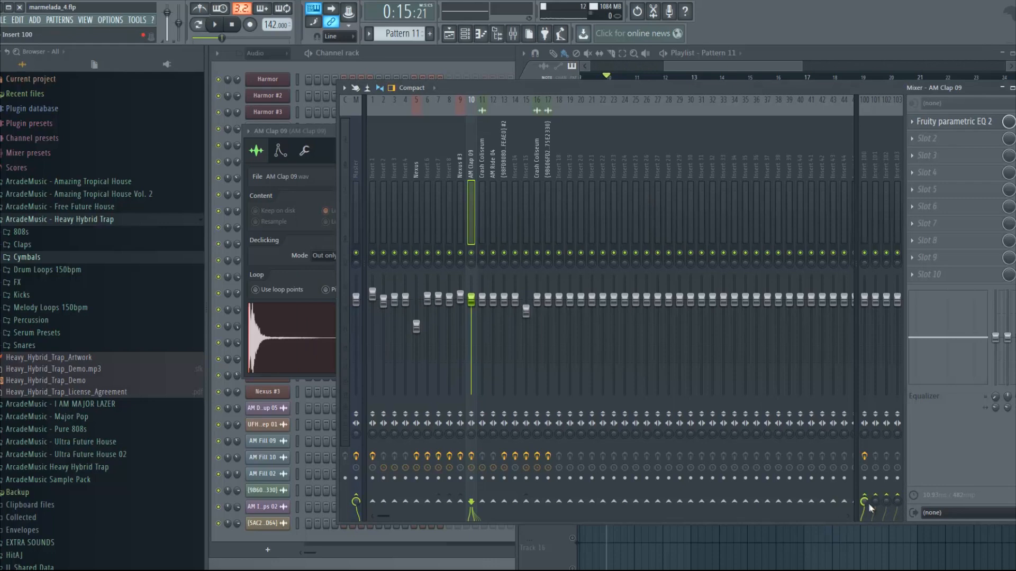
click(1015, 88)
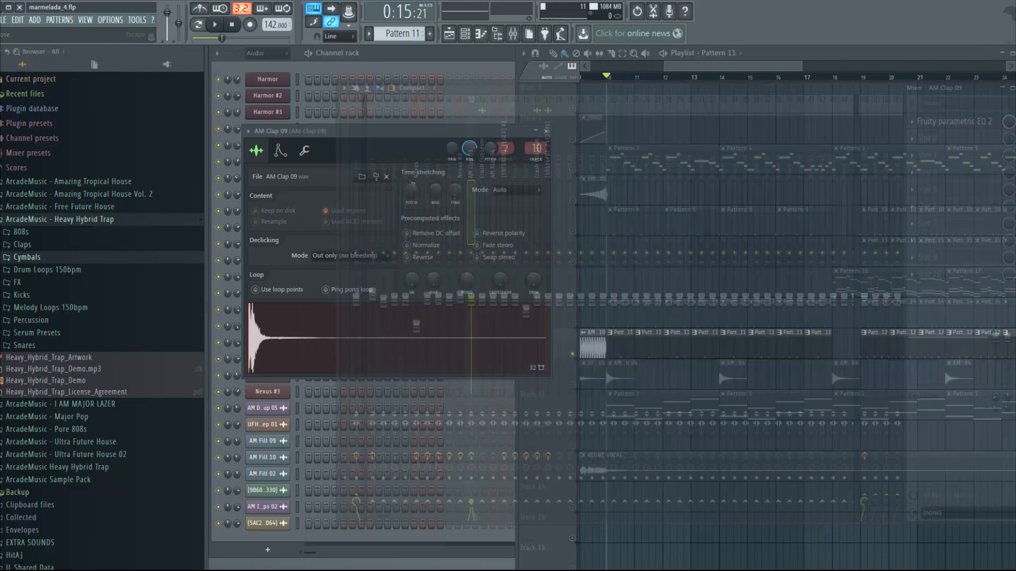
Step: Solo the AM Snare 15 channel and play Pattern 11 in pattern mode
click(418, 49)
right_click(217, 194)
key(space)
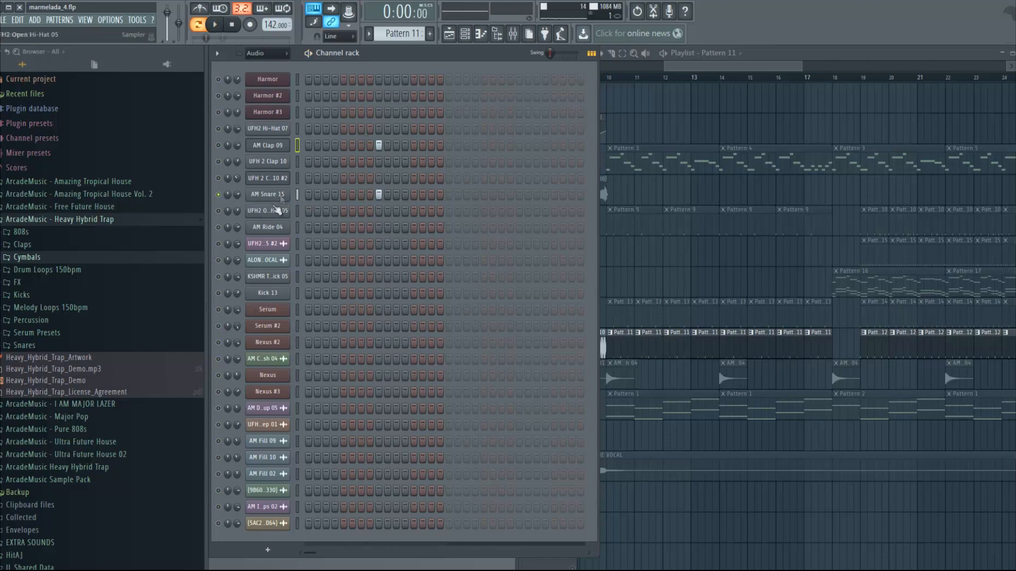
key(space)
Step: Inspect the AM Snare 15 sample and the effects on its Nexus #3 mixer track, and play the snare with them
click(270, 195)
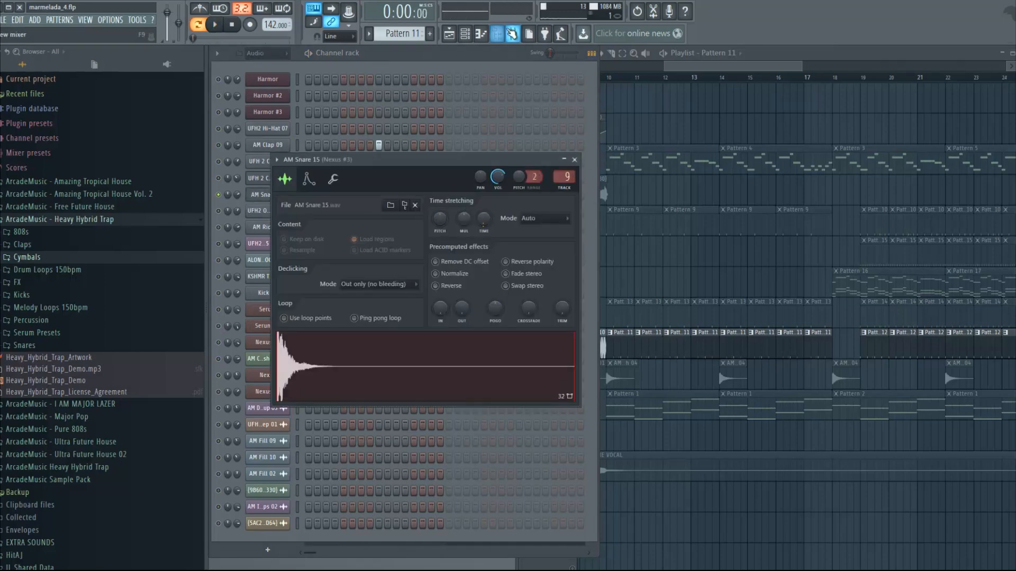
click(513, 33)
click(319, 161)
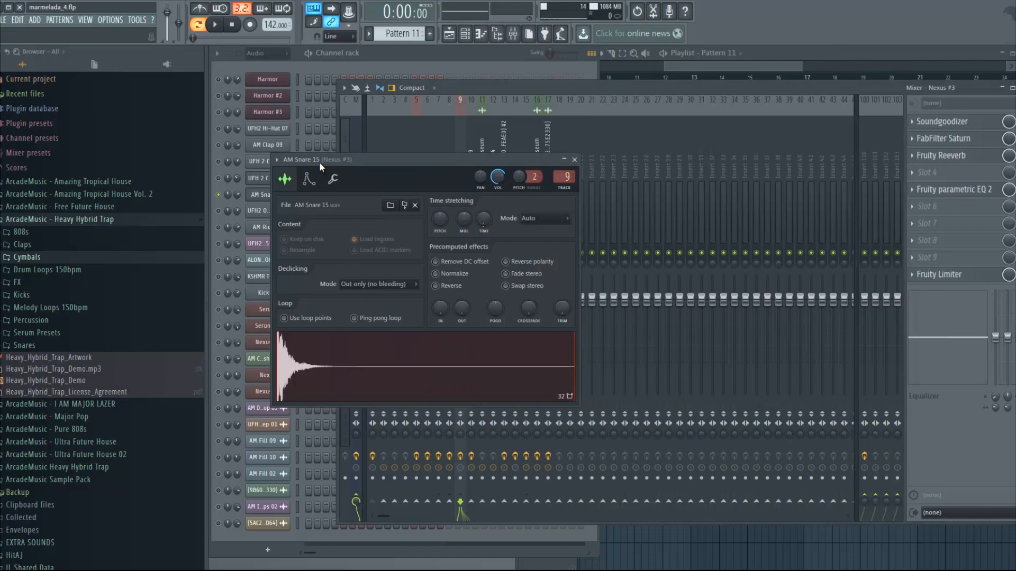
click(541, 88)
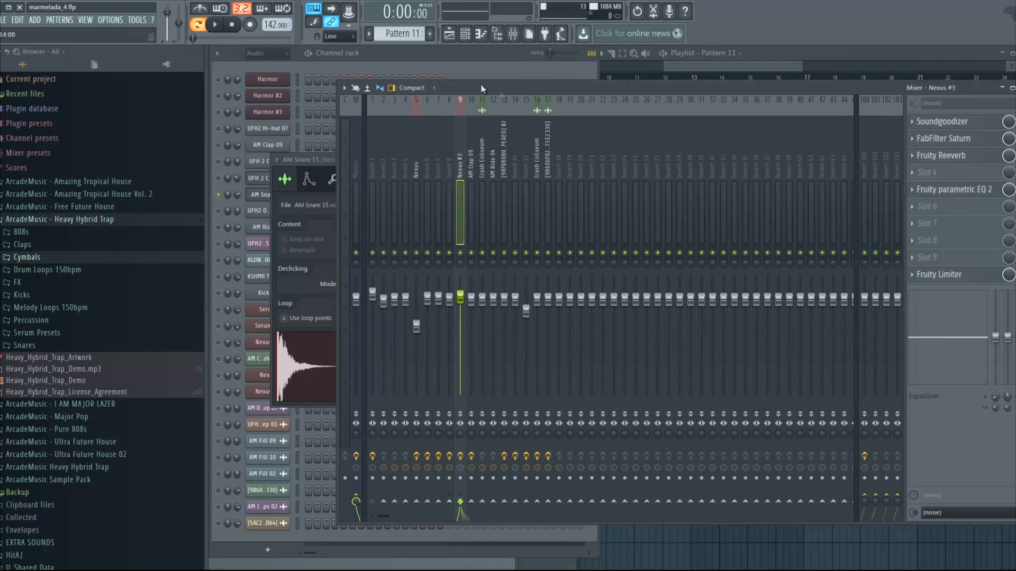
click(433, 62)
click(218, 25)
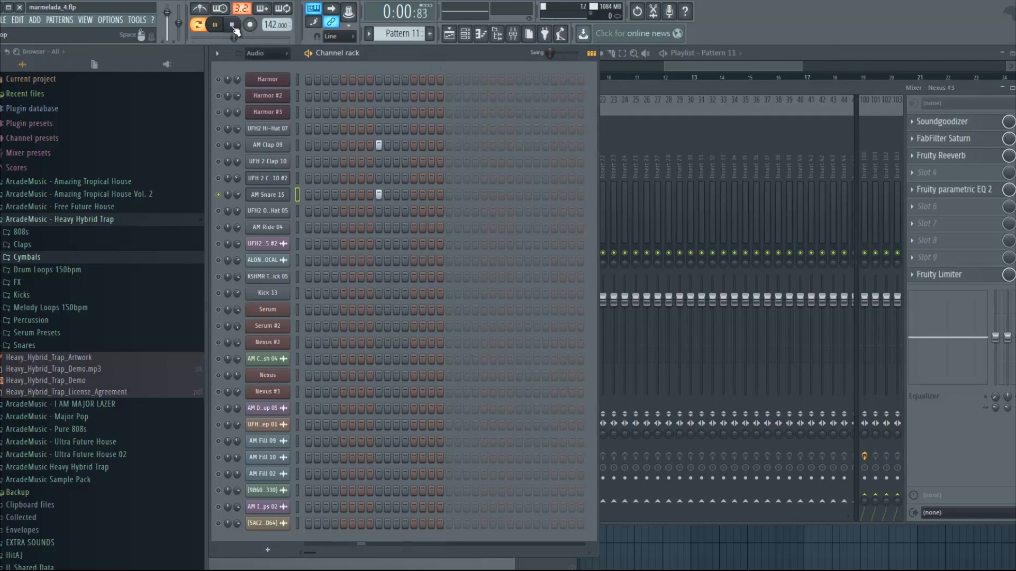
Step: Route AM Snare 15 to the Master track and play it without its effects
click(278, 199)
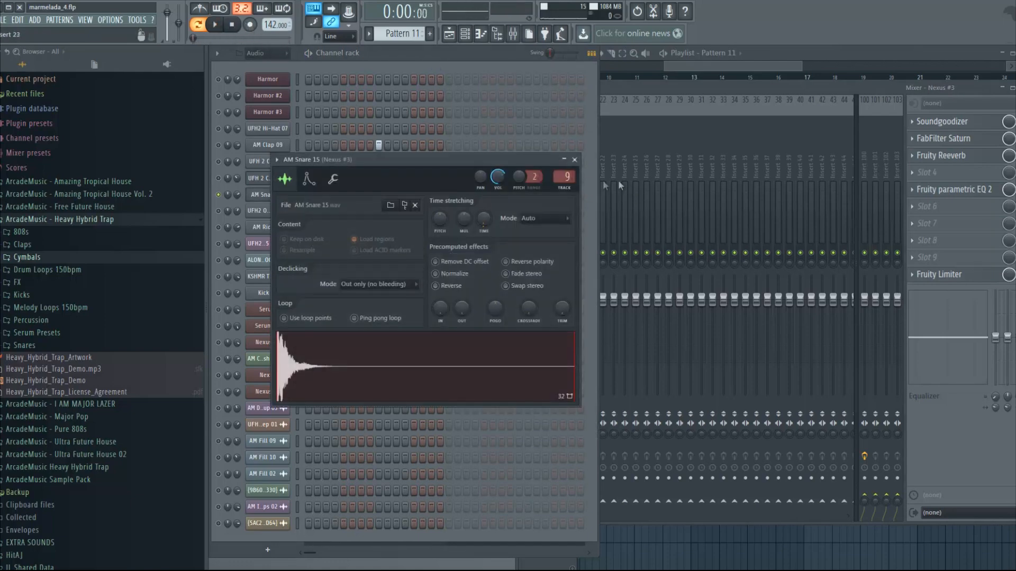
scroll(571, 176, down, 9)
key(space)
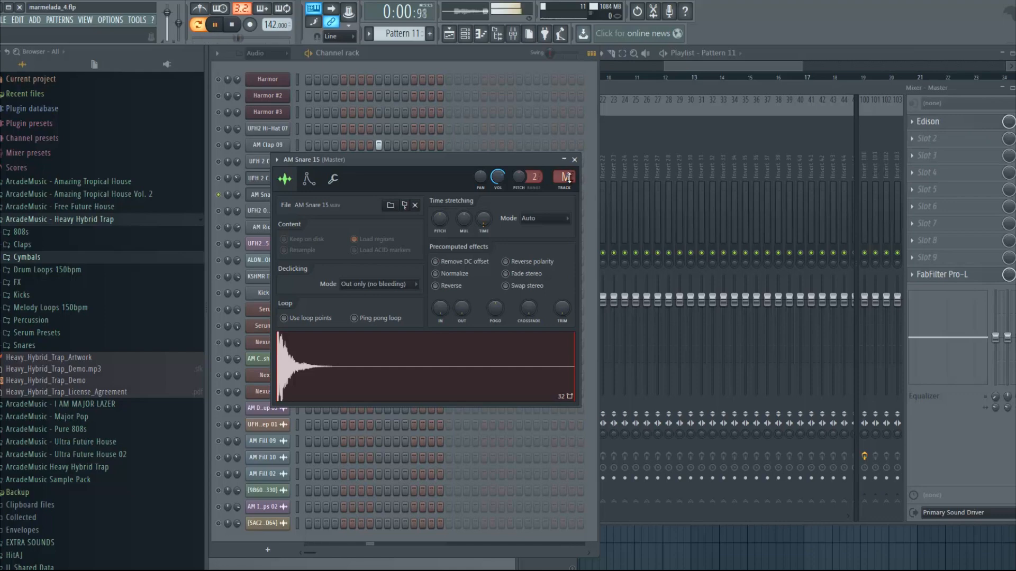
key(space)
Step: Route AM Snare 15 back to mixer track 9, close its settings, and play it with its effects
scroll(568, 177, up, 8)
scroll(569, 177, up, 1)
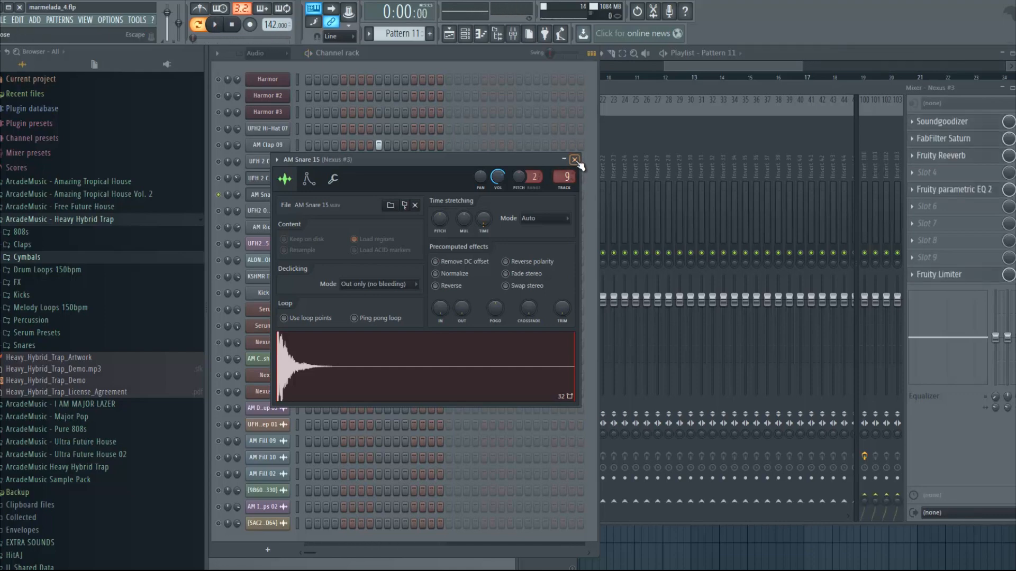
click(574, 159)
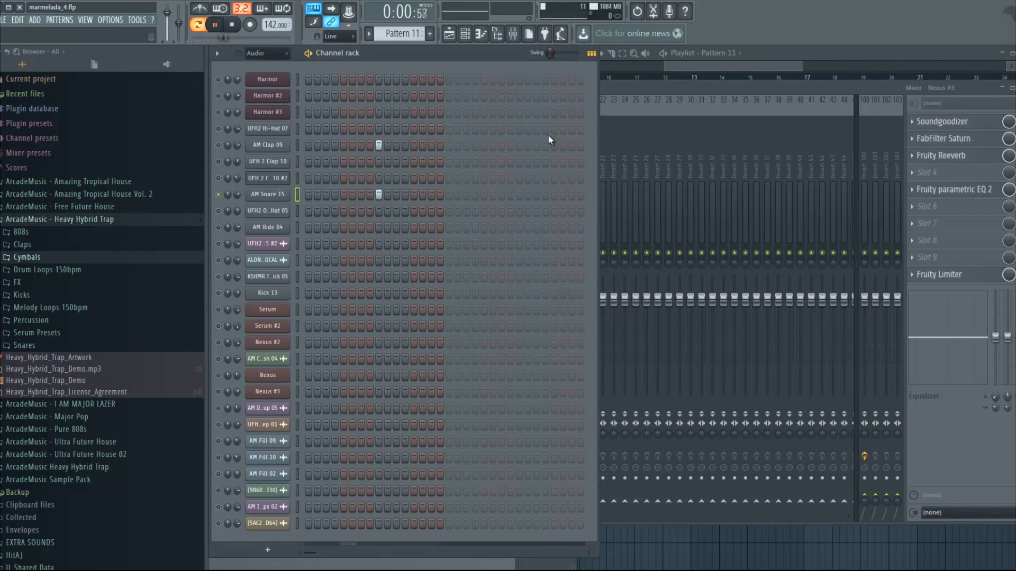
key(space)
Step: Unsolo AM Snare 15 so all channels are active, and return to the playlist
right_click(218, 194)
click(226, 199)
click(777, 59)
right_click(660, 197)
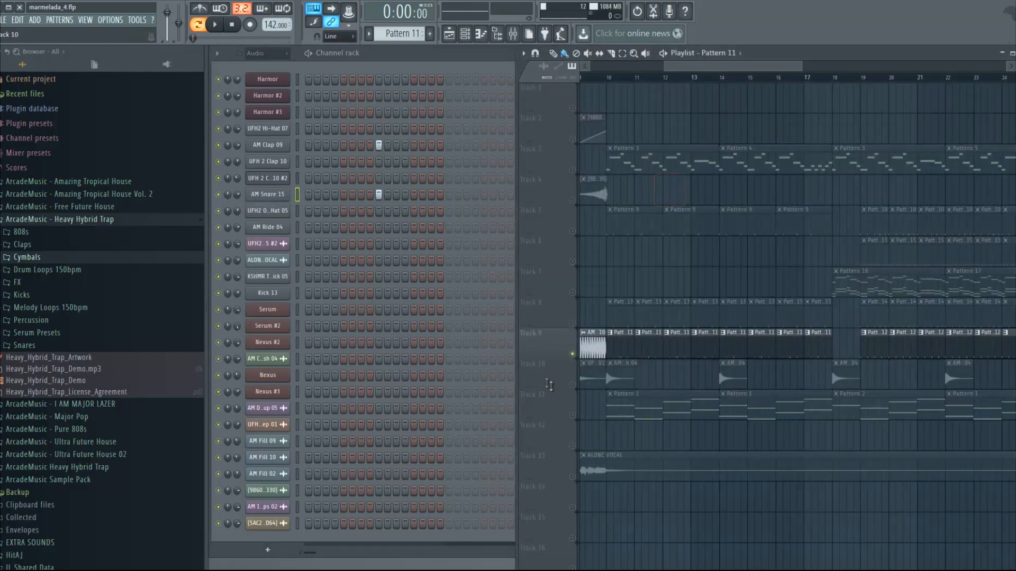
Step: Solo Track 10 and play its AM Crash 04 clip from bar 10 with the mixer open
click(574, 385)
click(607, 76)
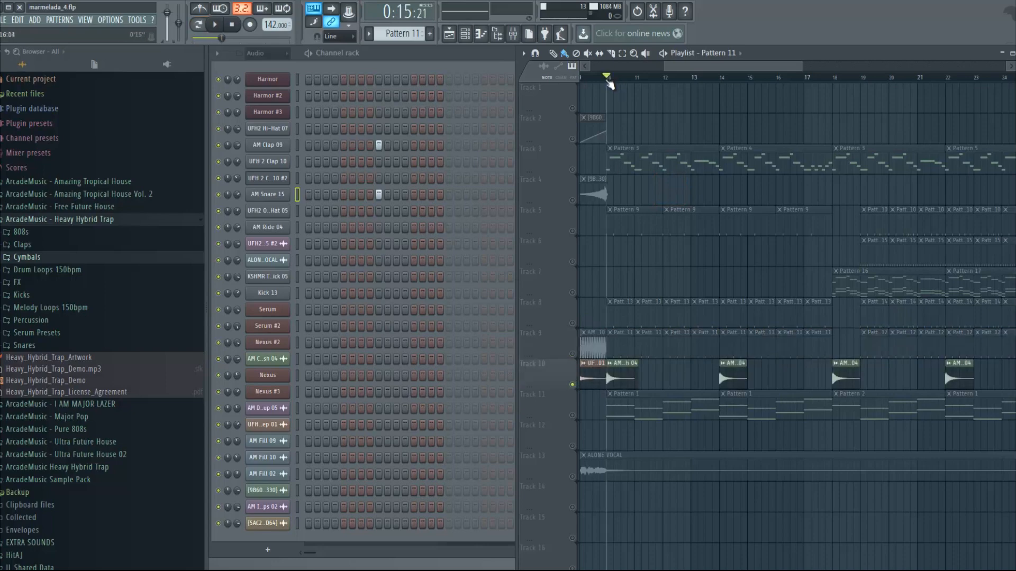
click(624, 382)
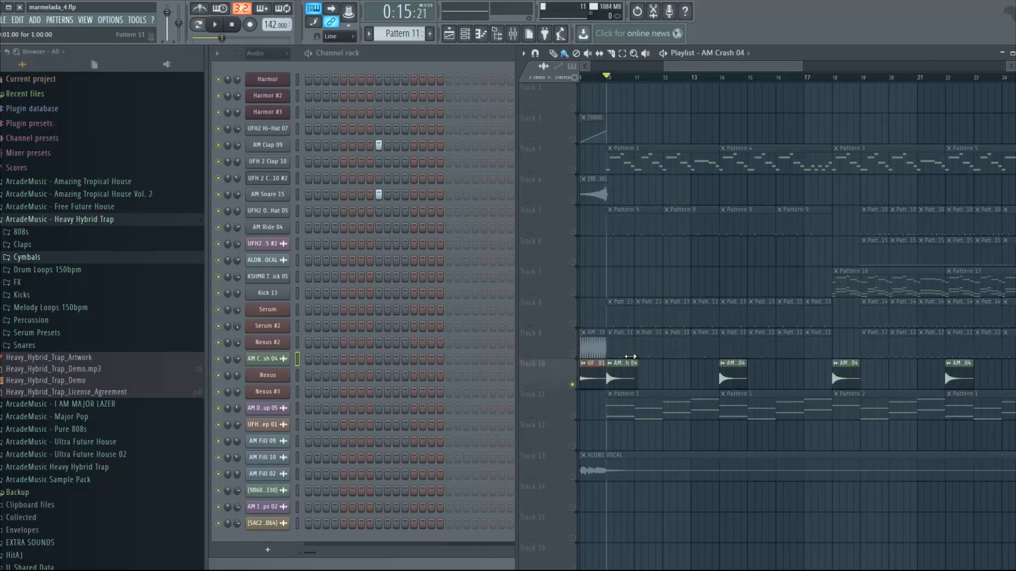
key(space)
key(F9)
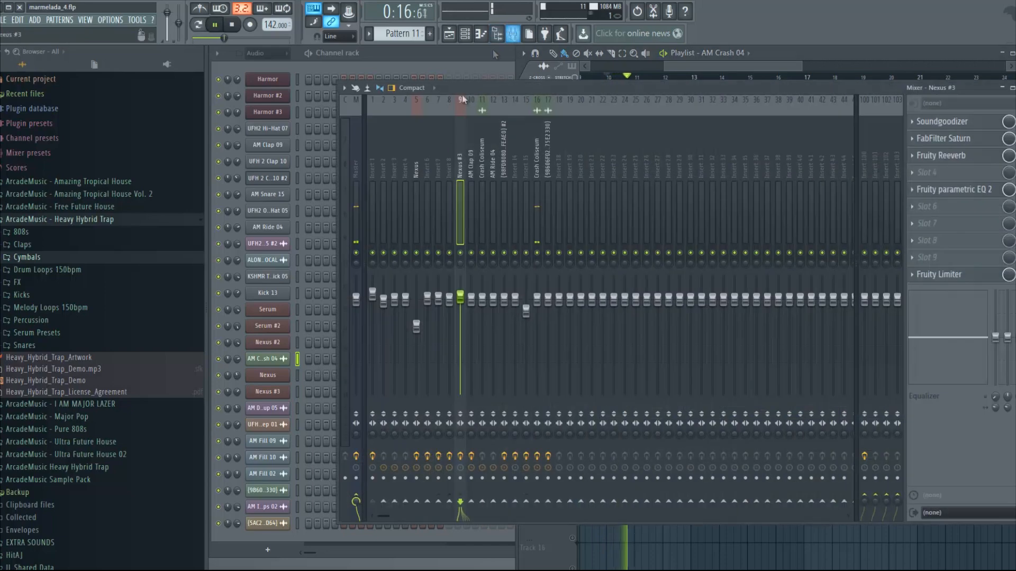
key(space)
Step: Inspect the Fruity parametric EQ 2 and Fruity Reeverb settings on mixer track 16, Crash Coliseum, and return to the playlist
click(537, 159)
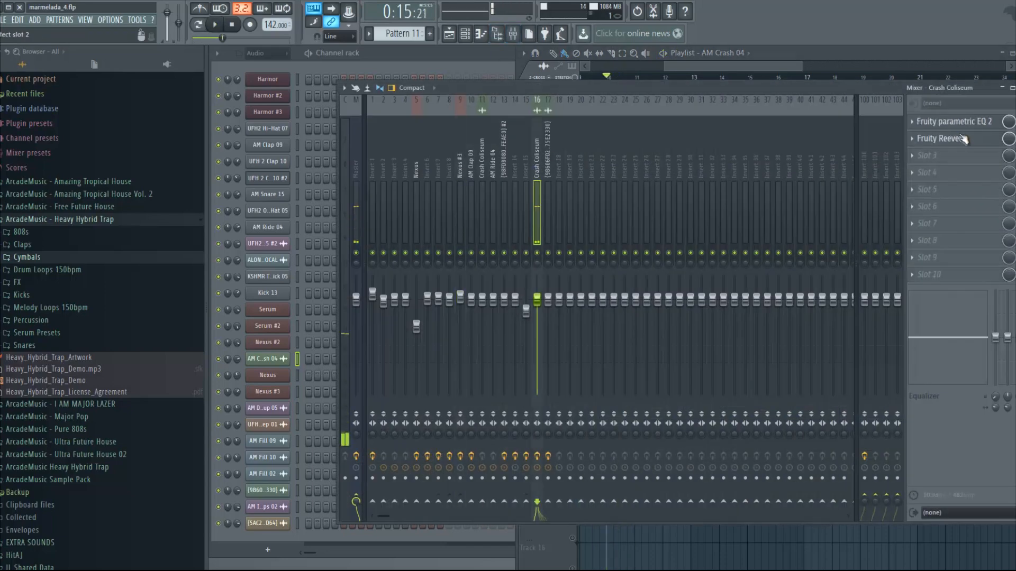
click(952, 122)
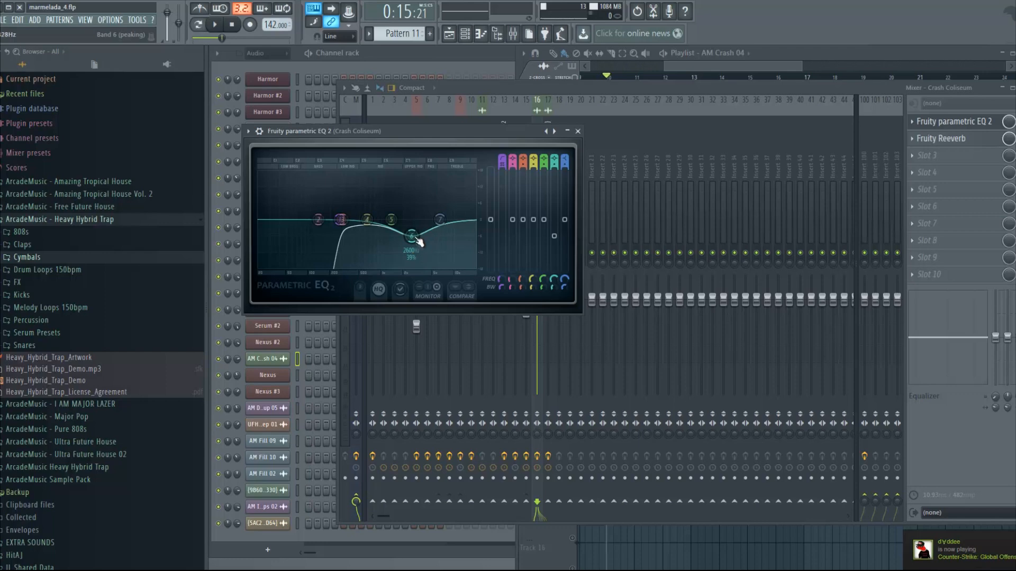
click(978, 145)
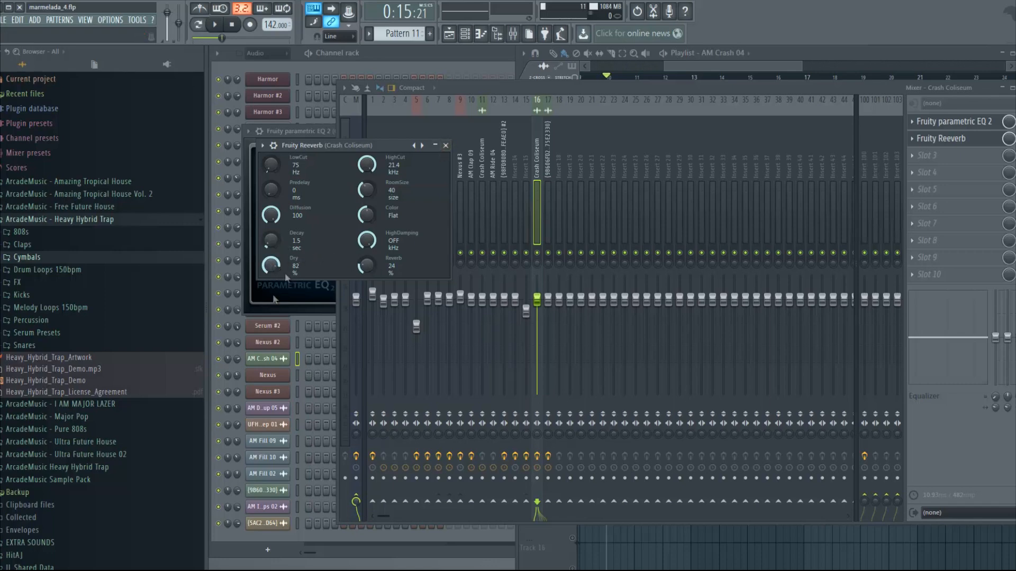
click(446, 145)
click(802, 60)
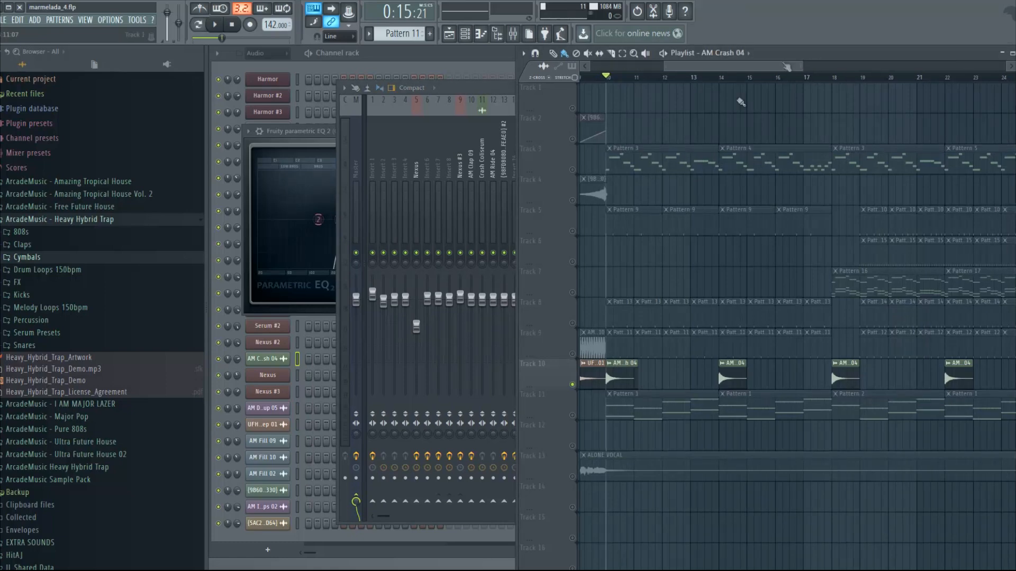
Step: Unsolo Track 10 and play the full arrangement from just before bar 10
scroll(625, 78, left, 2)
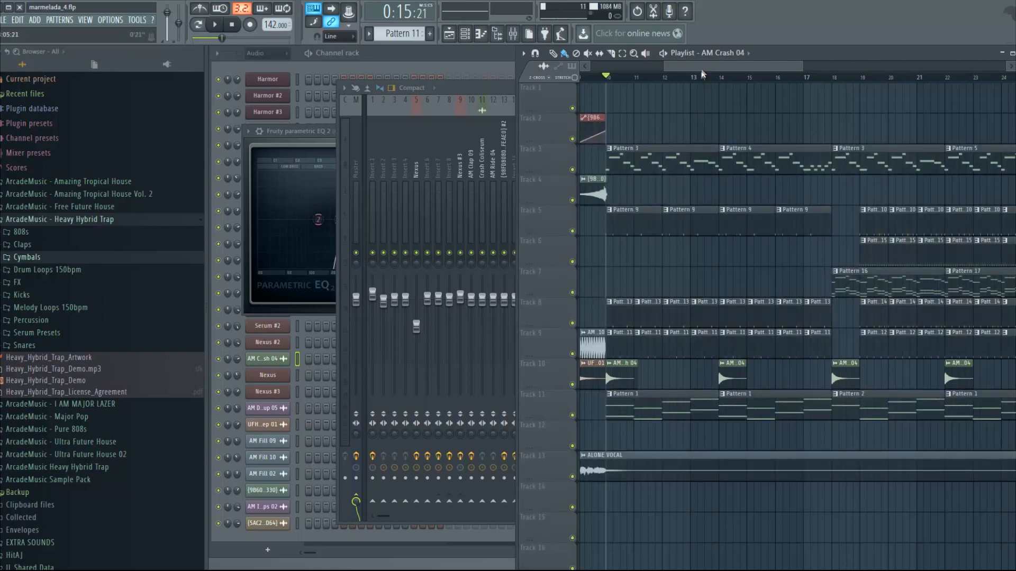
click(625, 78)
key(space)
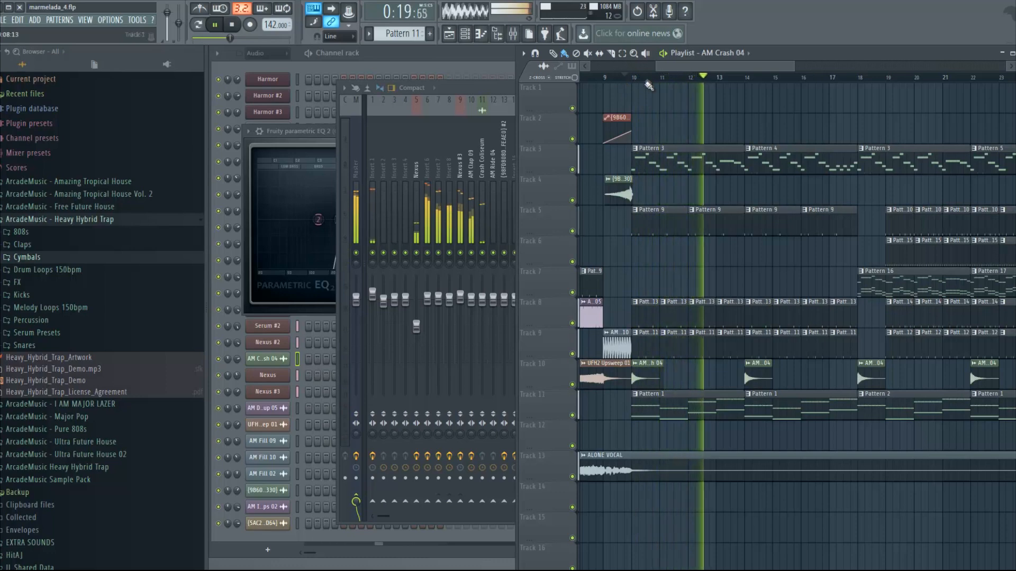
scroll(686, 73, right, 2)
scroll(697, 75, right, 4)
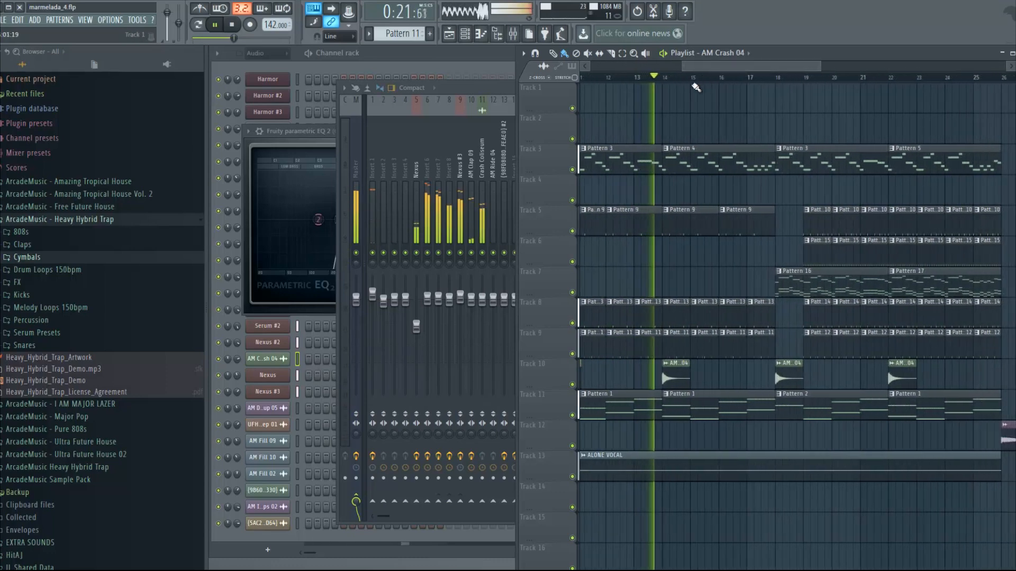
scroll(751, 65, left, 1)
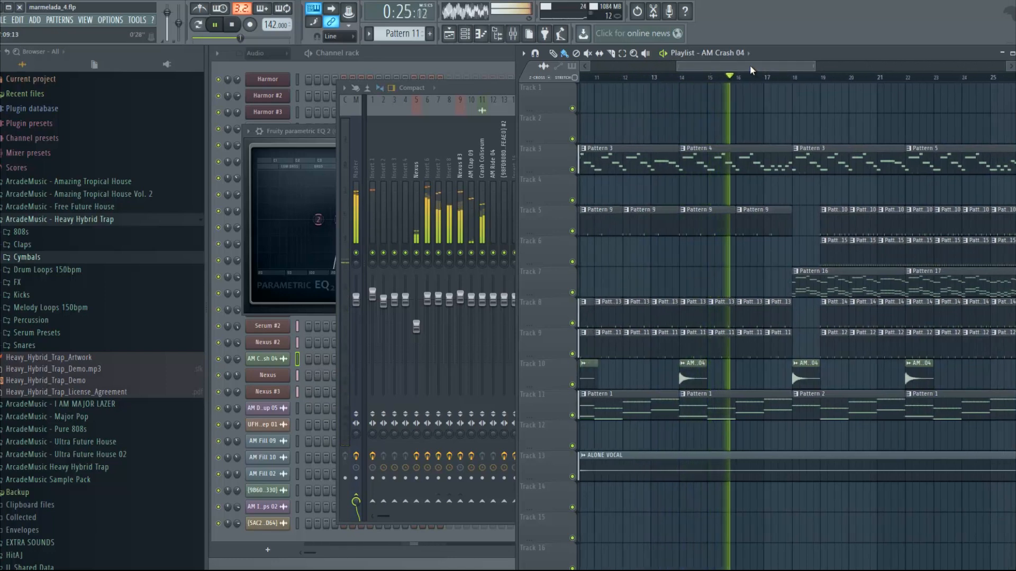
key(space)
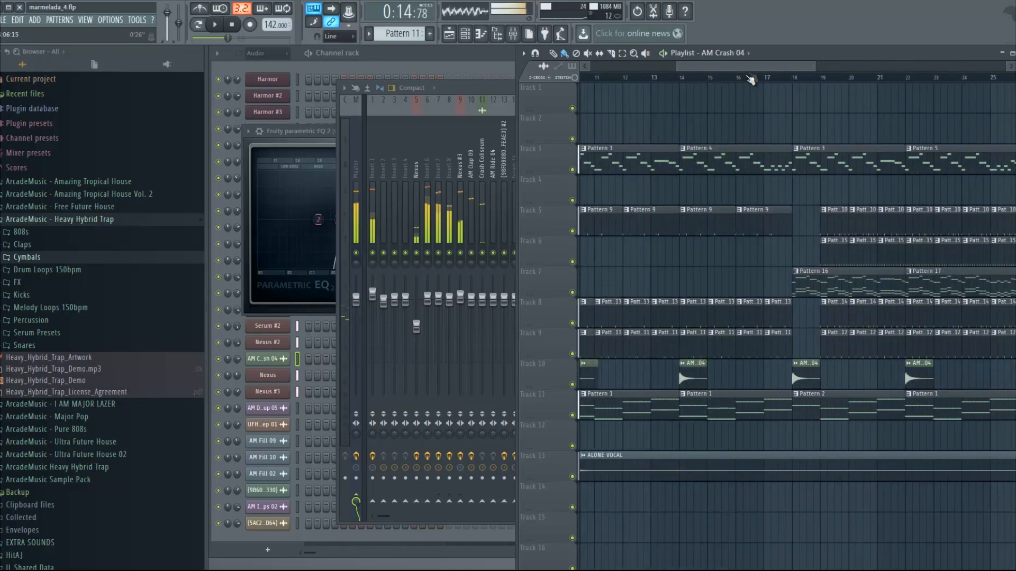
Step: Solo Track 3 and play its melody patterns from bar 16
scroll(642, 112, left, 4)
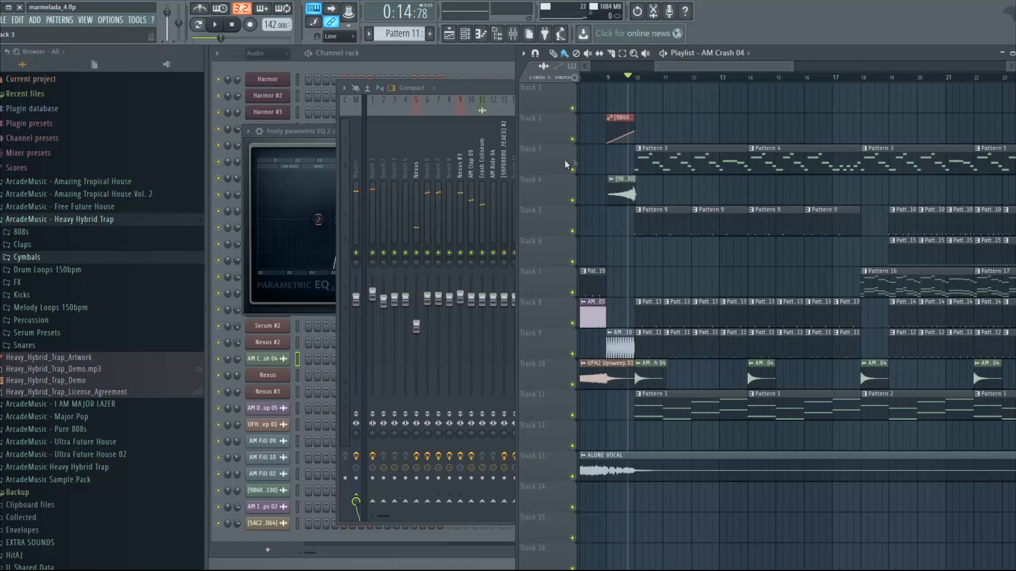
scroll(667, 86, right, 3)
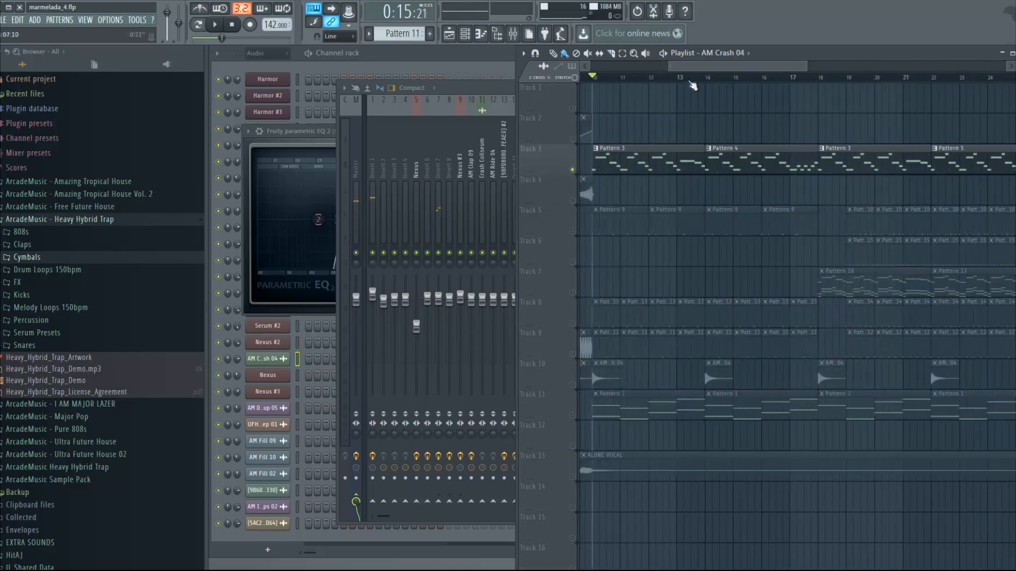
scroll(741, 65, right, 2)
click(728, 77)
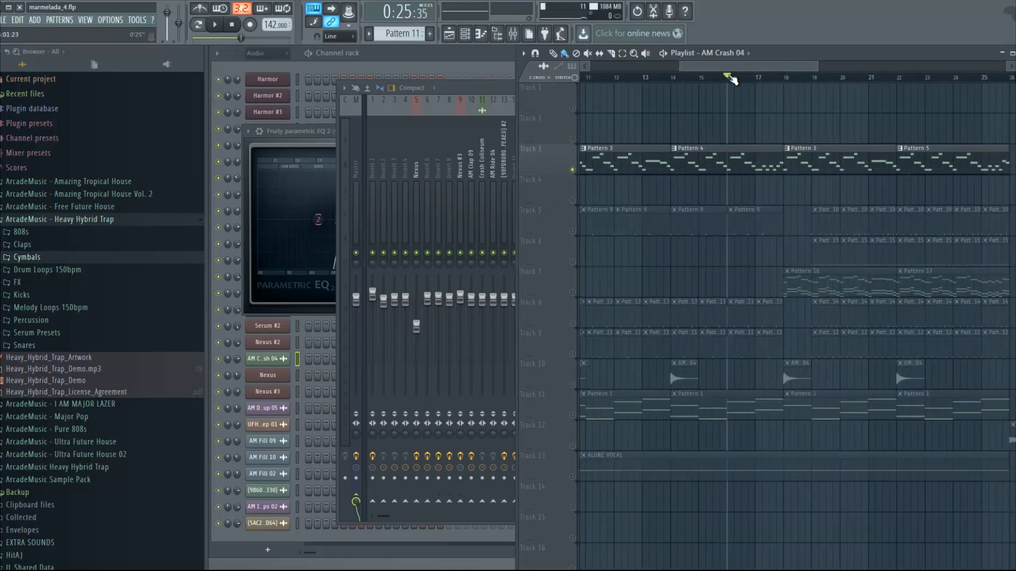
key(space)
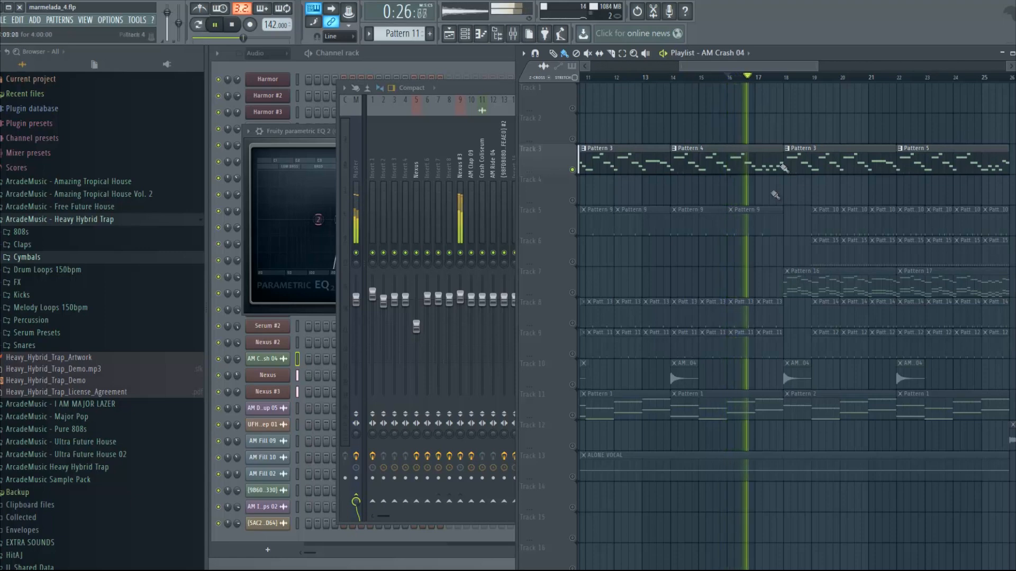
key(space)
Step: Unsolo Track 3 and play the full arrangement from bar 18, where Pattern 16 starts
scroll(726, 69, right, 5)
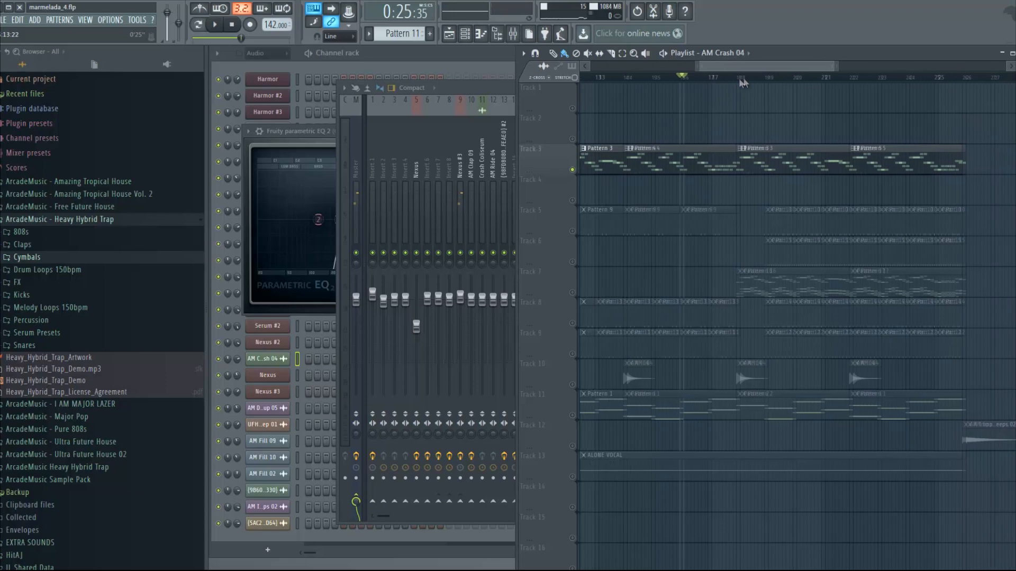
click(700, 78)
click(693, 78)
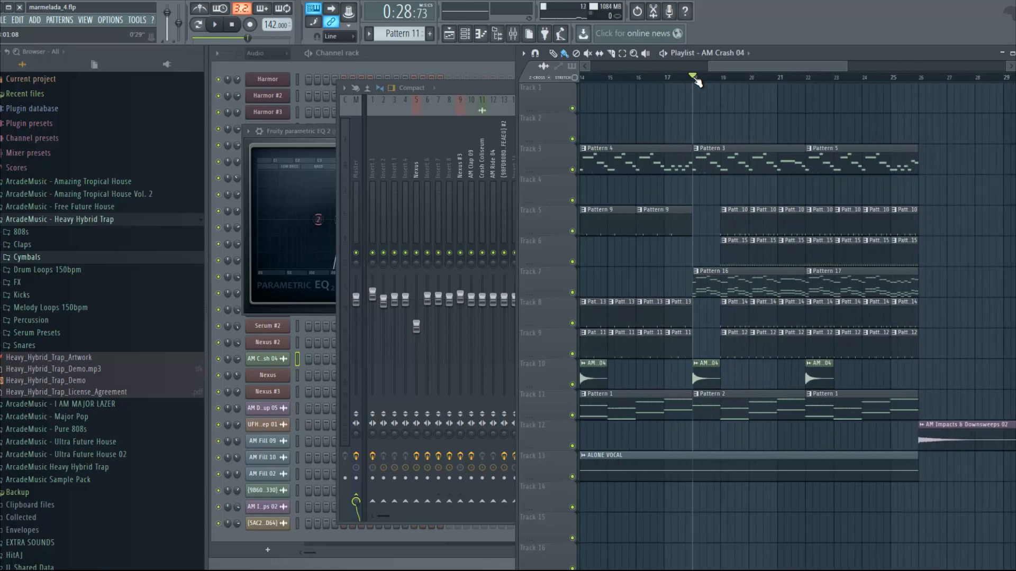
key(space)
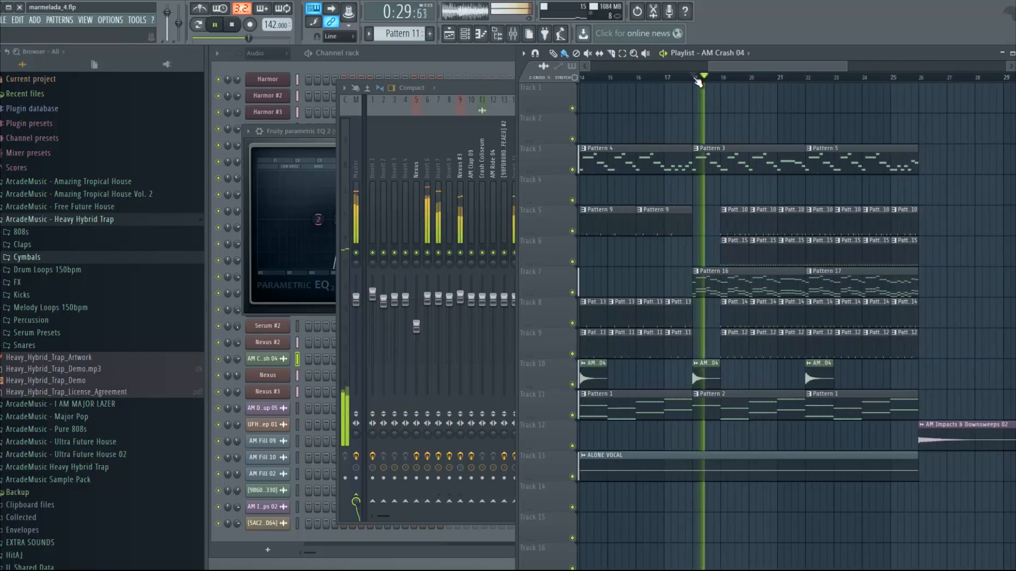
drag(772, 55, 789, 57)
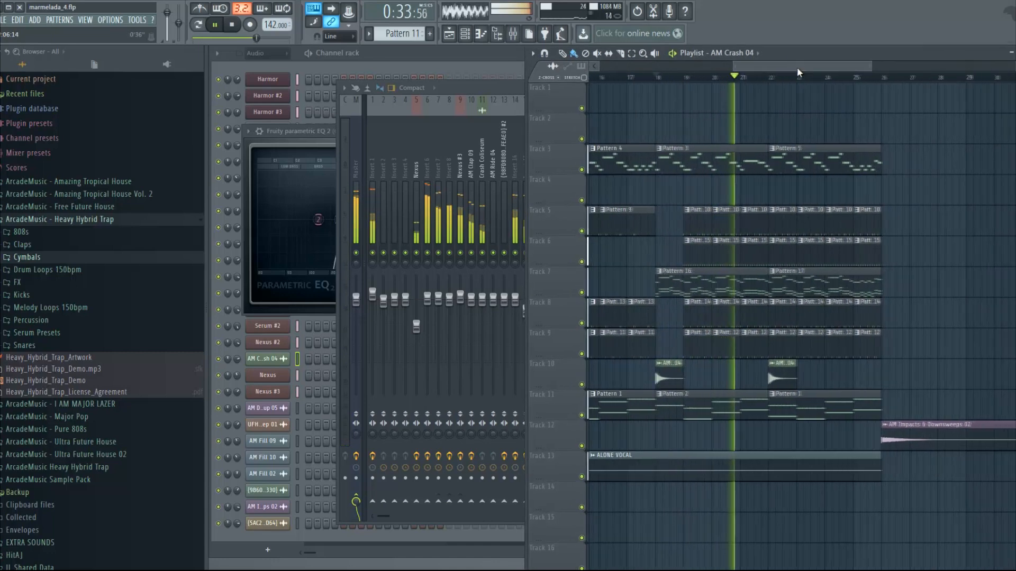
click(795, 100)
right_click(792, 100)
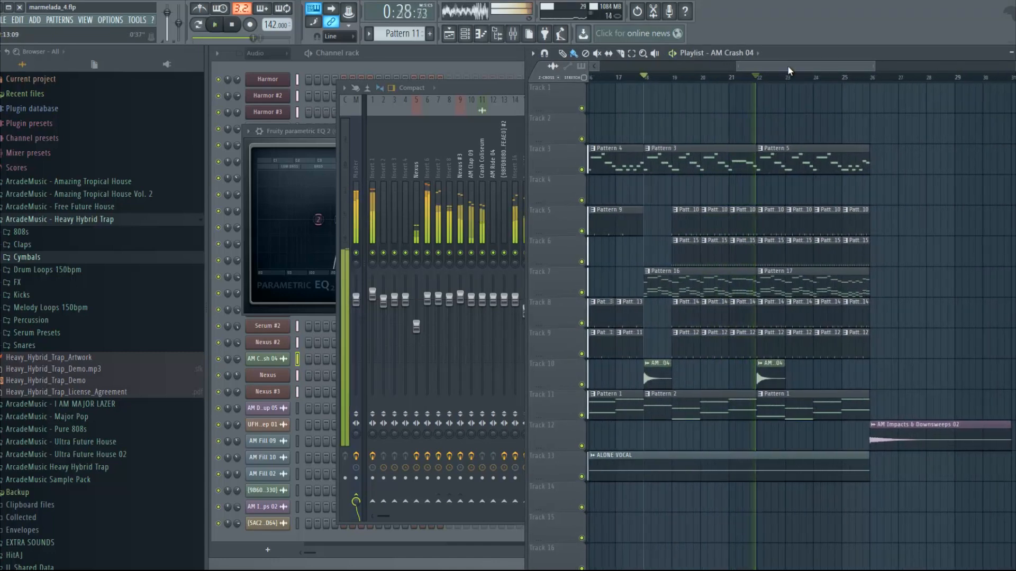
key(space)
Step: Solo Track 7 and play Pattern 16 from bar 18
scroll(672, 83, up, 4)
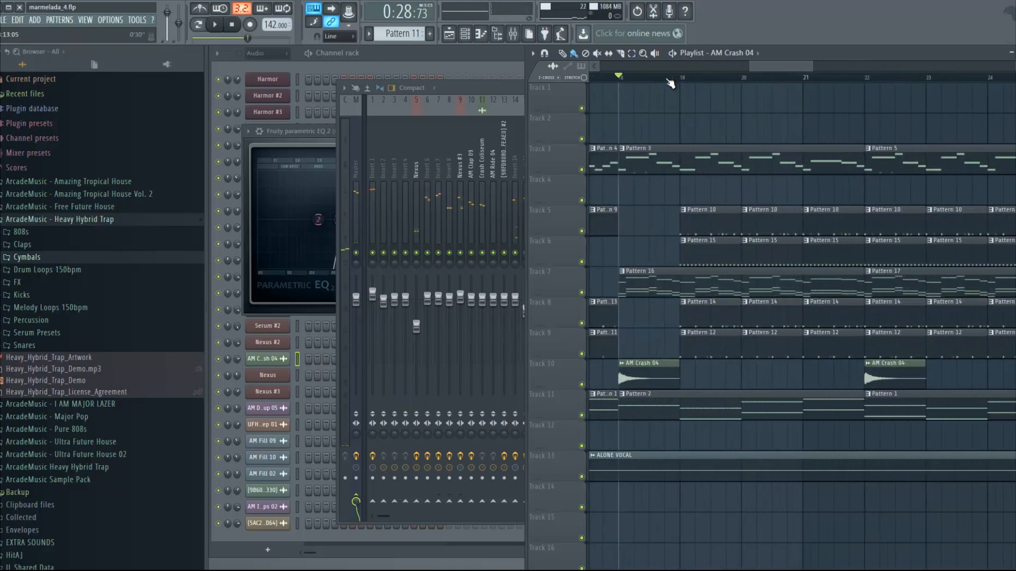
right_click(583, 292)
key(space)
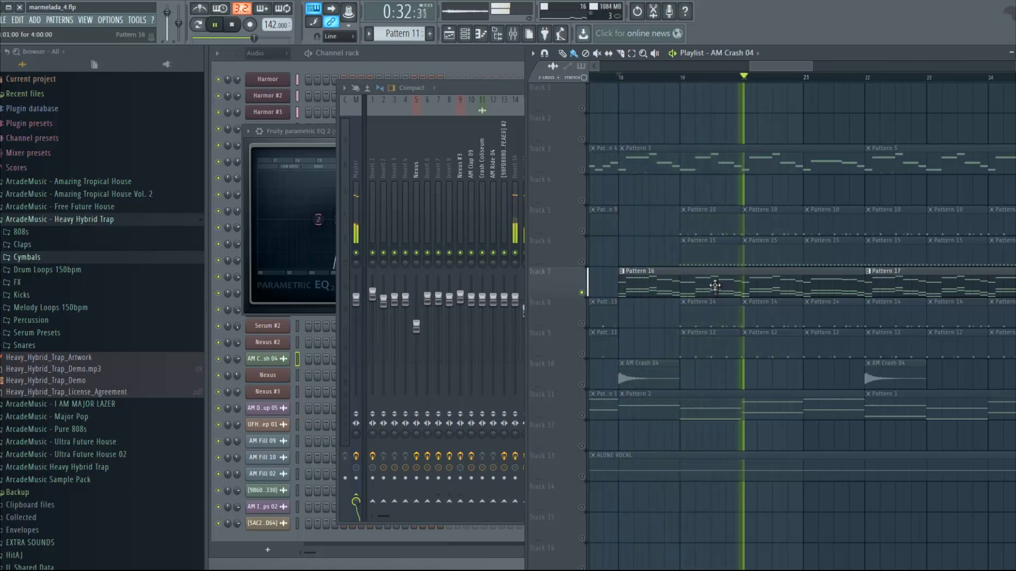
key(space)
Step: Show Pattern 16 in the channel rack, select and solo the Harmor channel, and play the pattern
click(430, 55)
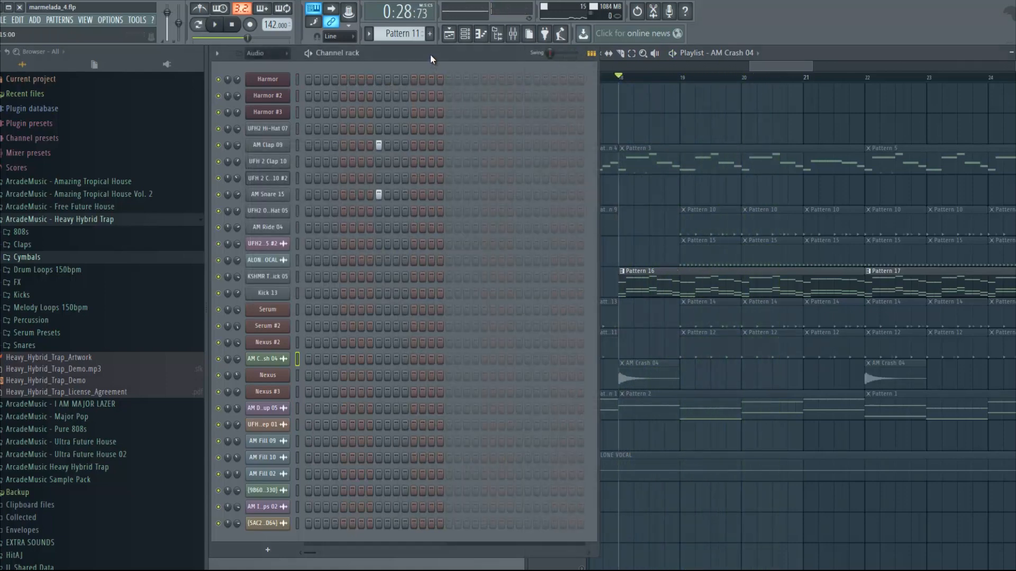
click(645, 284)
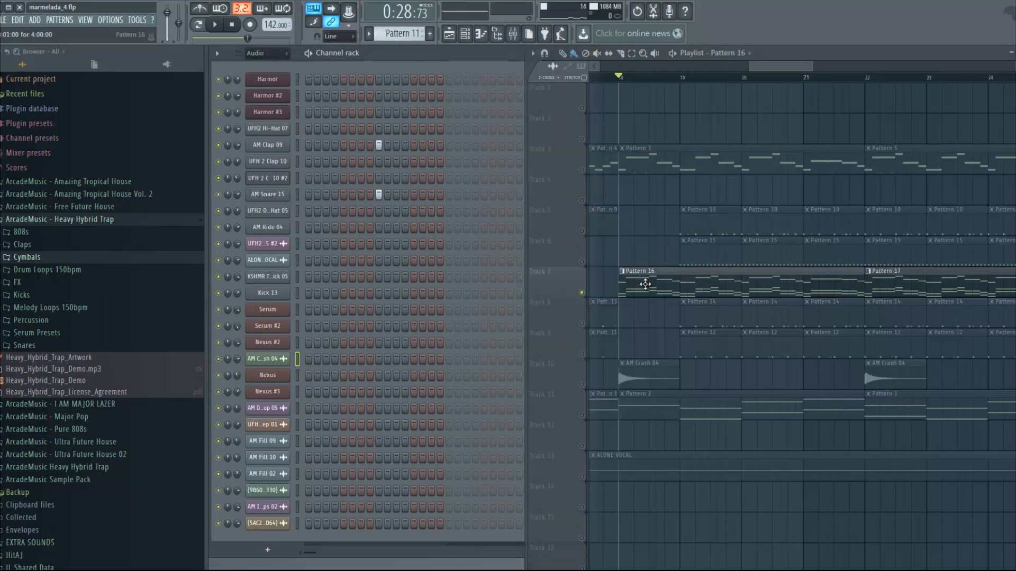
click(297, 80)
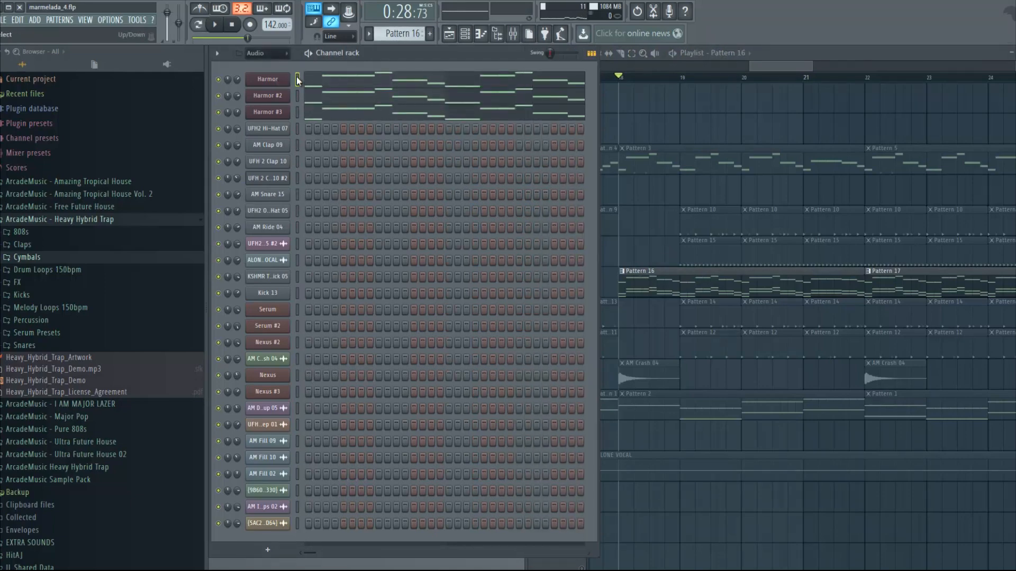
click(298, 79)
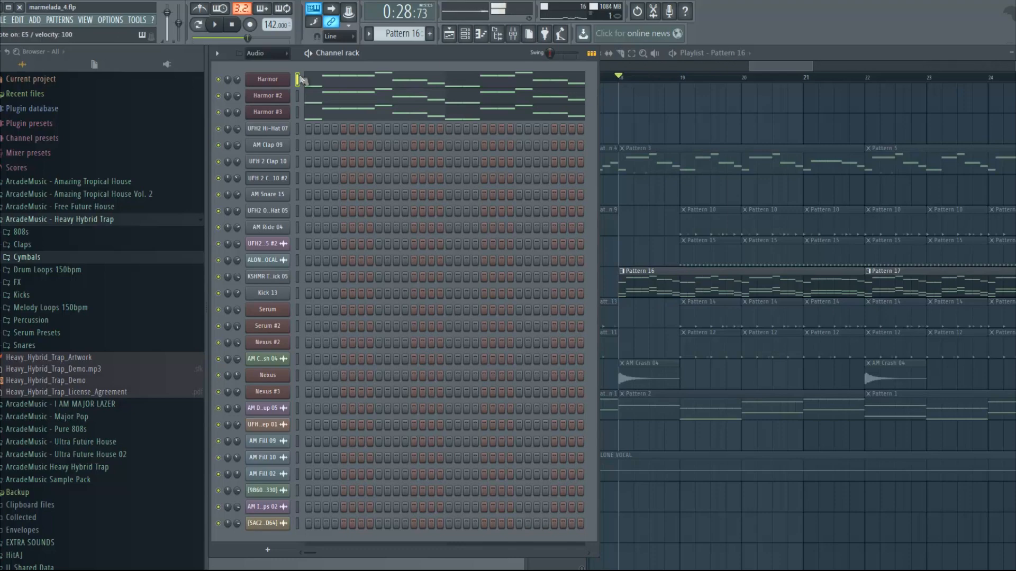
key(space)
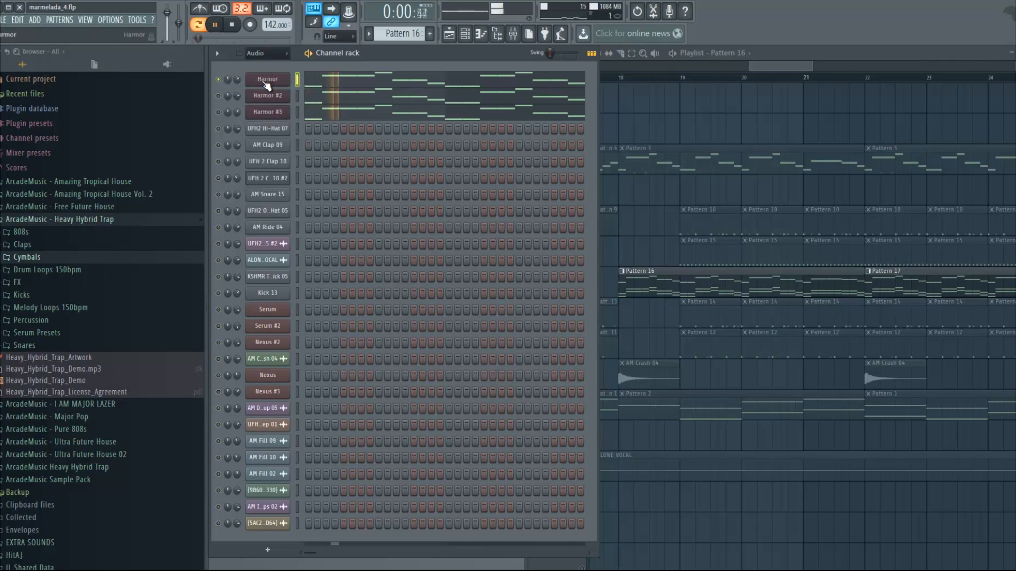
Step: Open the Harmor synth, examine its volume envelope and image pages, and audition notes on its keyboard
click(266, 80)
click(231, 26)
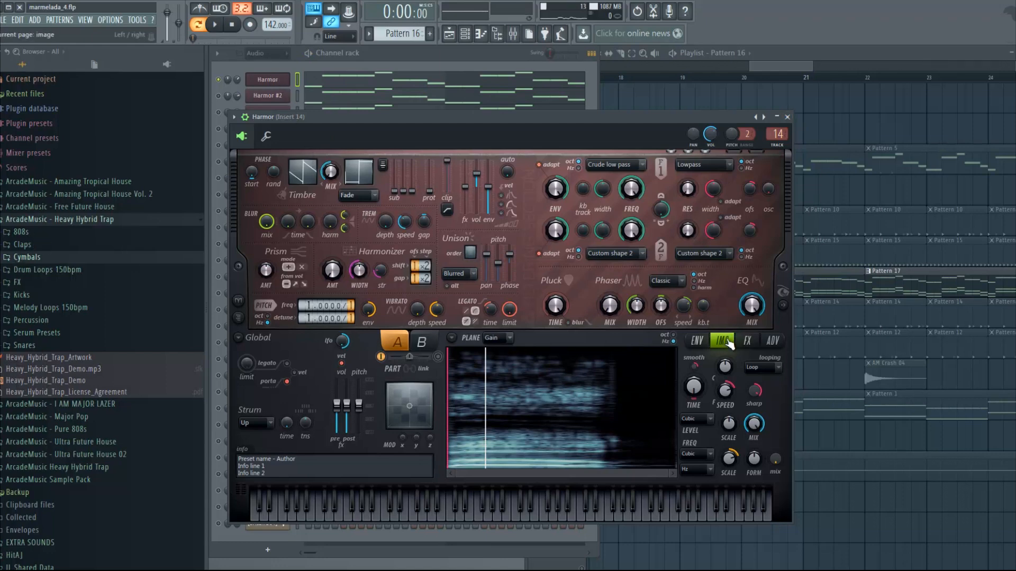
click(697, 341)
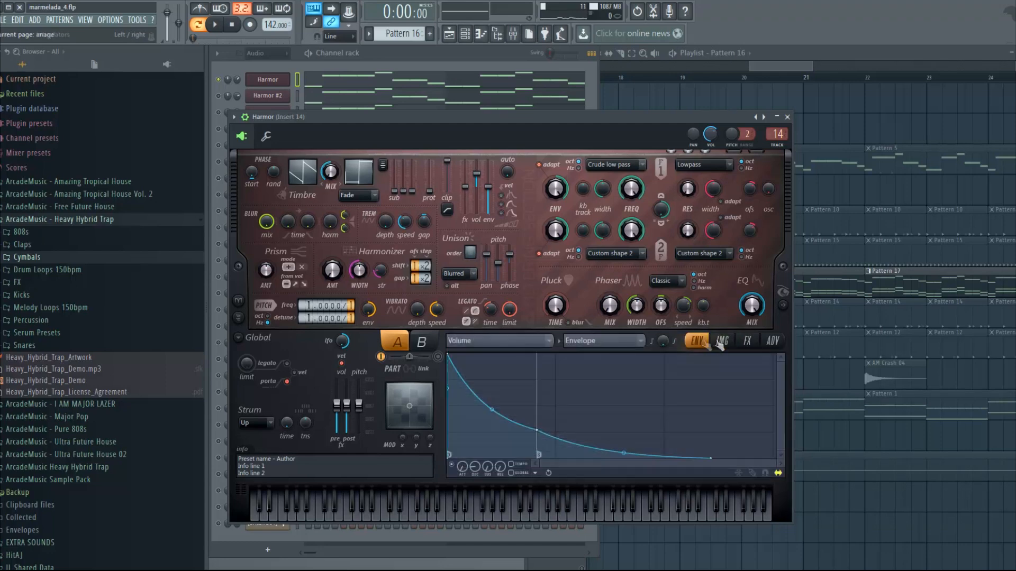
click(723, 342)
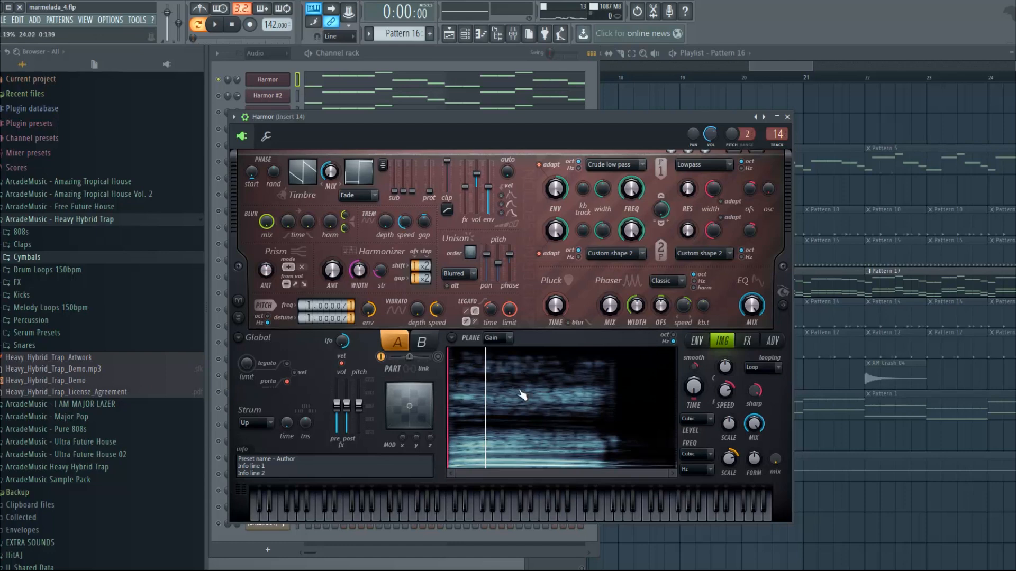
mouse_move(392, 508)
mouse_down()
mouse_move(356, 513)
mouse_move(636, 513)
mouse_move(570, 513)
mouse_up()
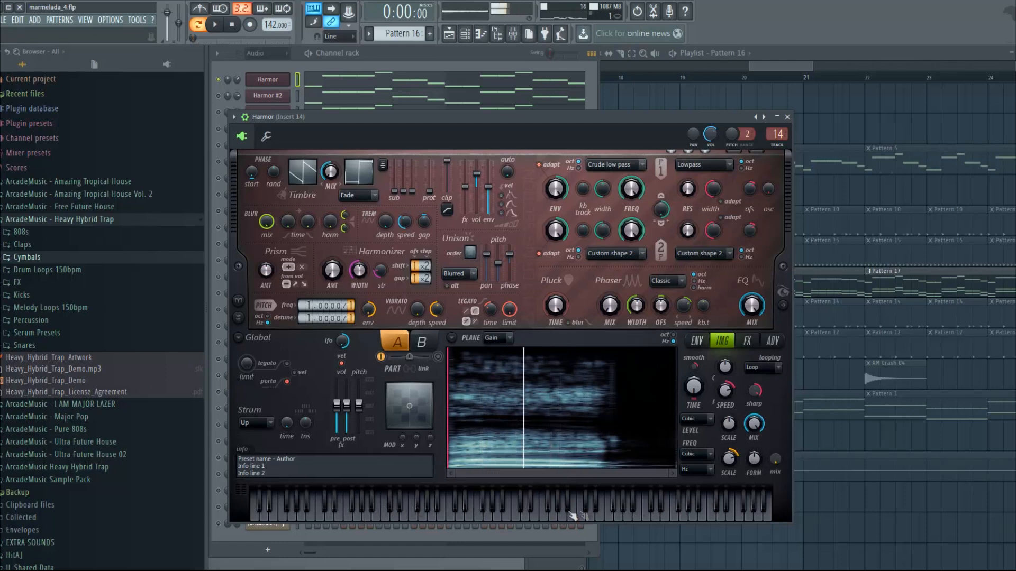
Step: Shorten the decay time of Harmor's volume envelope, audition notes with it, and close the synth
click(697, 341)
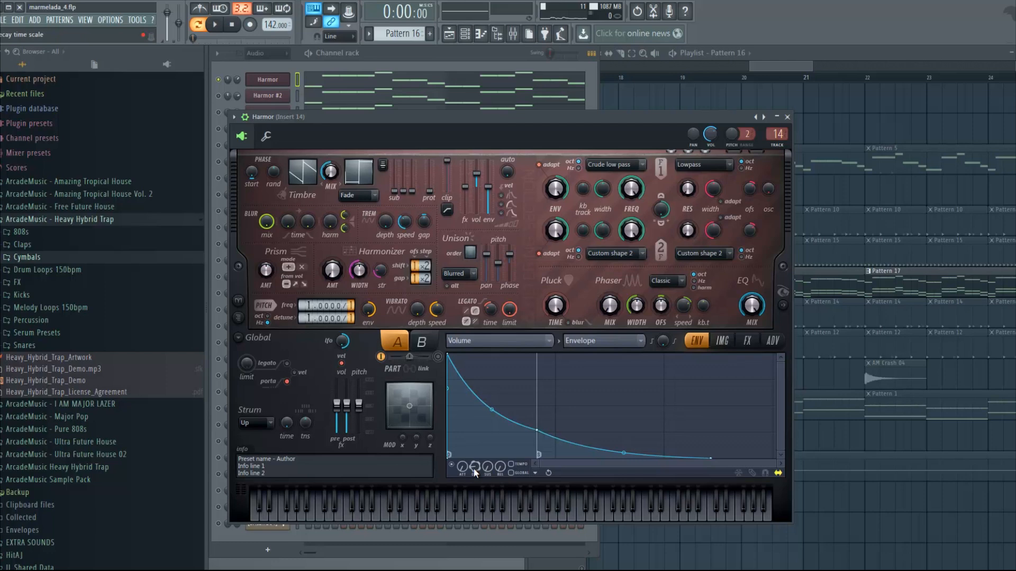
click(467, 509)
click(486, 517)
mouse_move(474, 465)
mouse_down()
mouse_move(473, 441)
mouse_move(478, 470)
mouse_up()
key(b)
key(b)
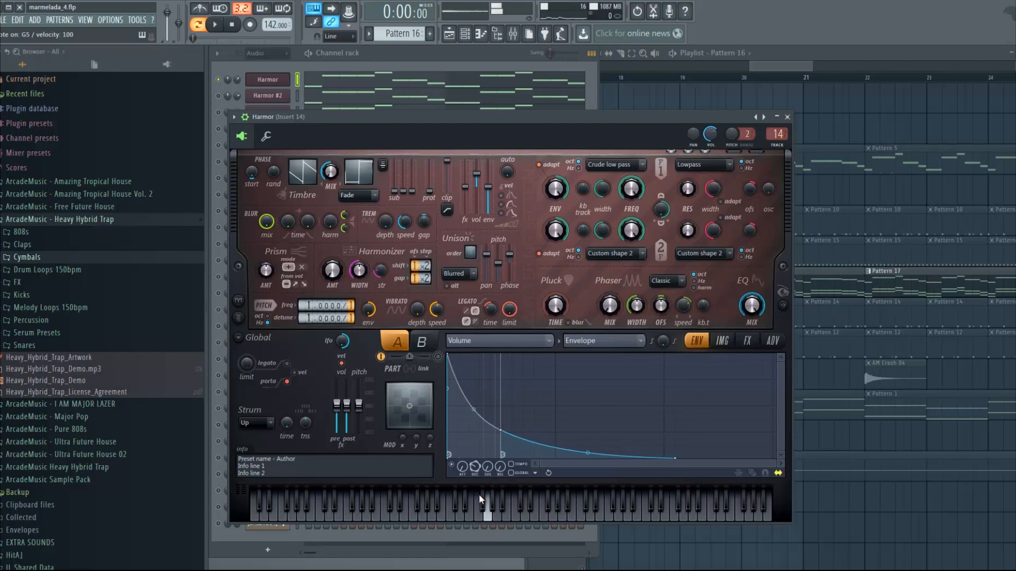
click(787, 117)
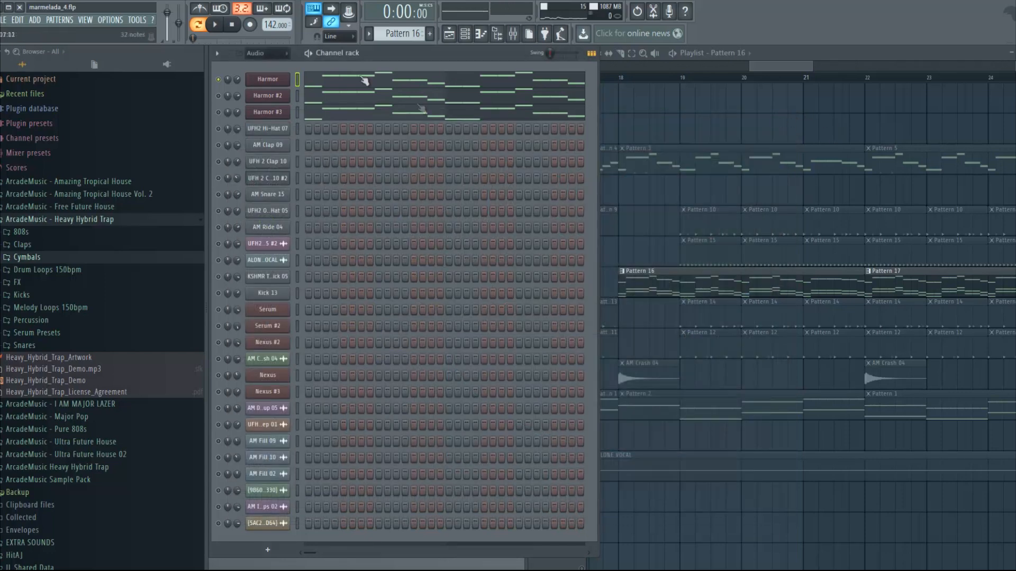
Step: Solo the Harmor #2 channel and play Pattern 16
right_click(222, 98)
click(238, 109)
click(222, 26)
Step: Open the Harmor #2 synth, examine its volume envelope and image pages, and close it
click(268, 96)
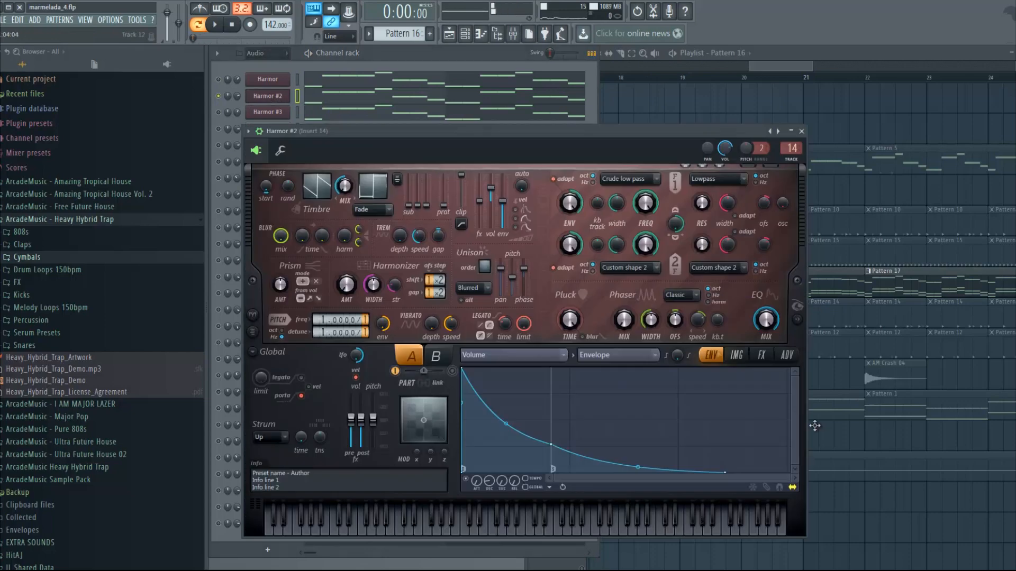
click(736, 355)
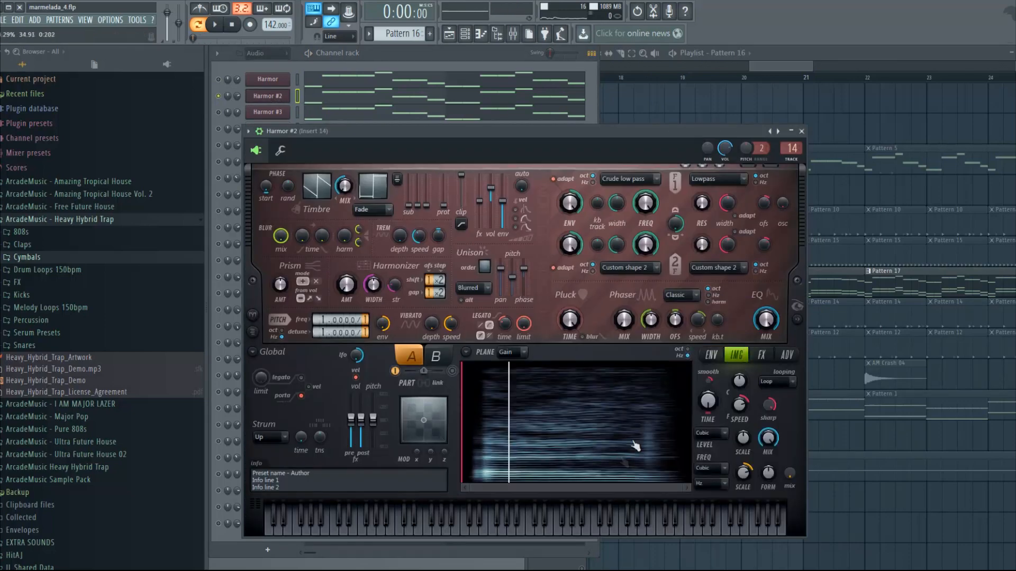
click(711, 355)
click(802, 132)
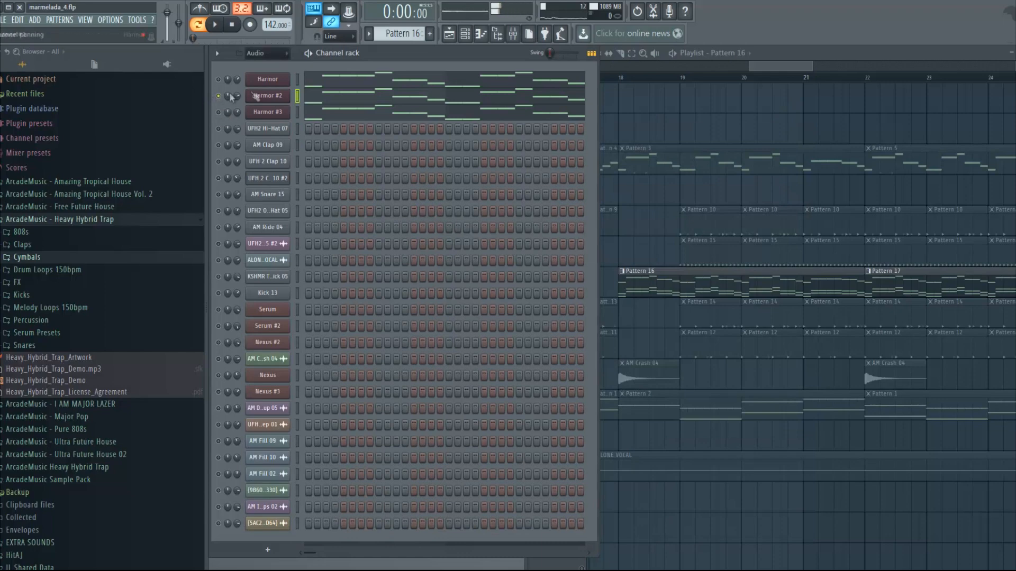
Step: Select each of the three Harmor channels in turn, solo Harmor #3, and play the pattern
click(297, 81)
click(297, 96)
click(297, 112)
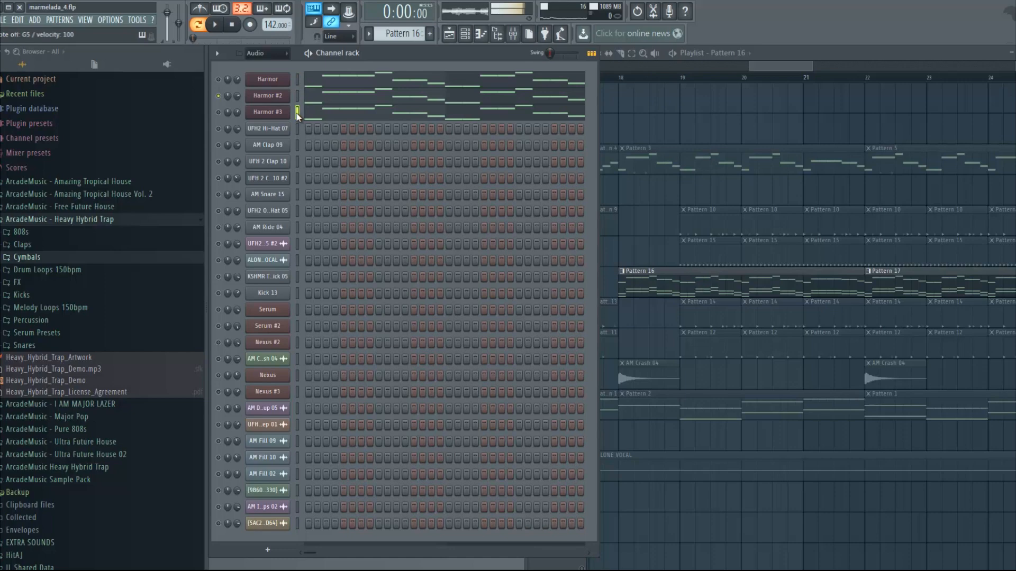
right_click(218, 110)
click(227, 115)
click(214, 25)
Step: Unsolo Harmor #3 and play Pattern 16 with all three Harmor layers together
right_click(218, 110)
click(230, 118)
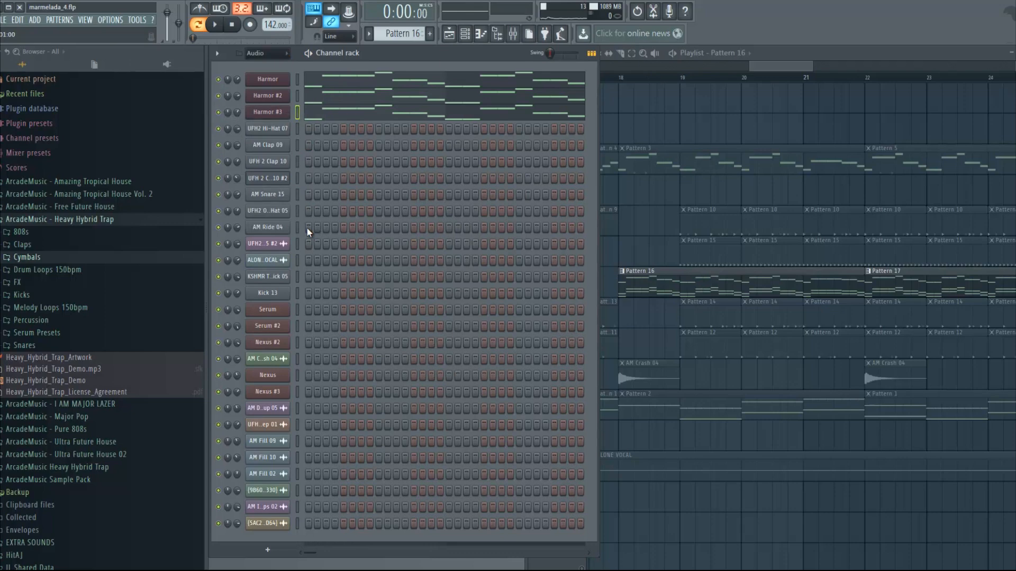
key(space)
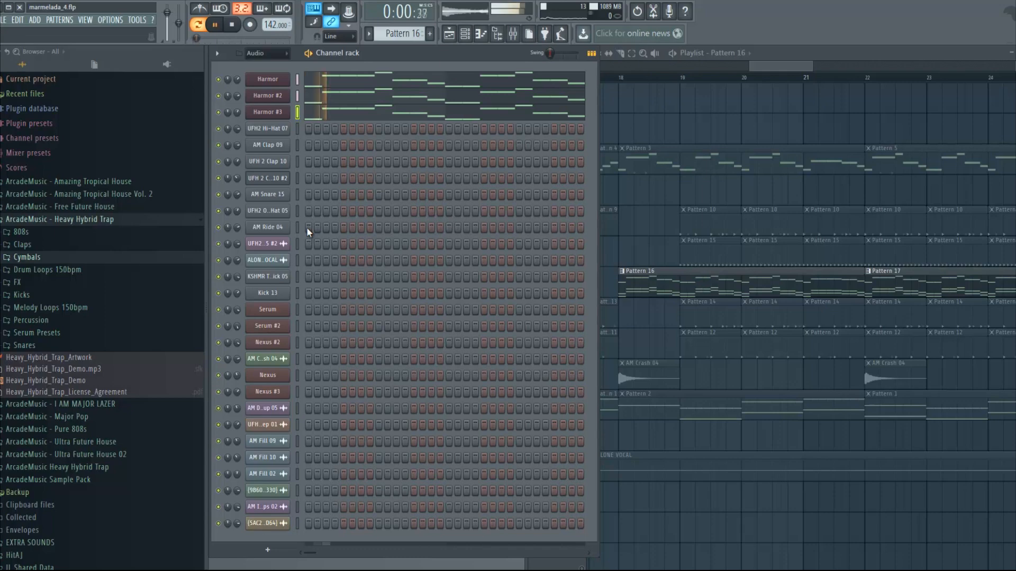
key(space)
Step: Open the Harmor #2 synth, audition alternating notes to hear its portamento, and close it
click(270, 97)
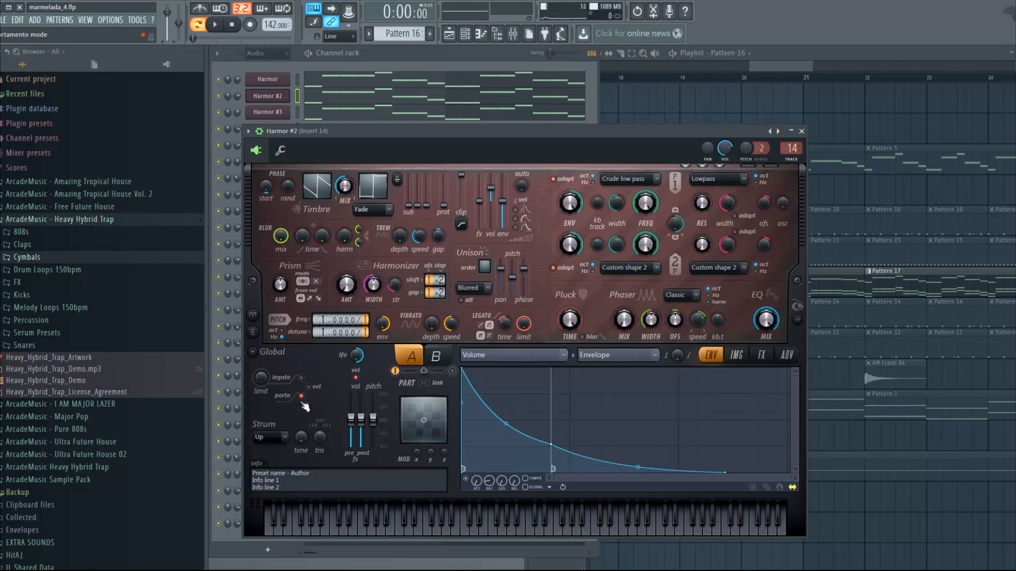
key(b)
key(n)
key(b)
key(n)
key(b)
key(n)
click(799, 131)
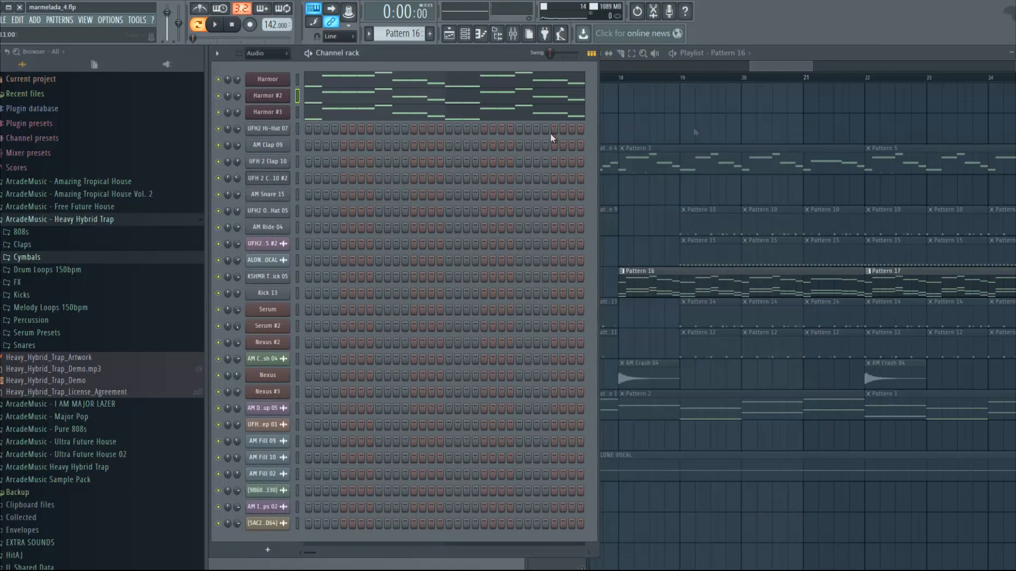
Step: Play Pattern 16, open the mixer on Insert 14, and examine its Fruity parametric EQ 2 curve
click(215, 24)
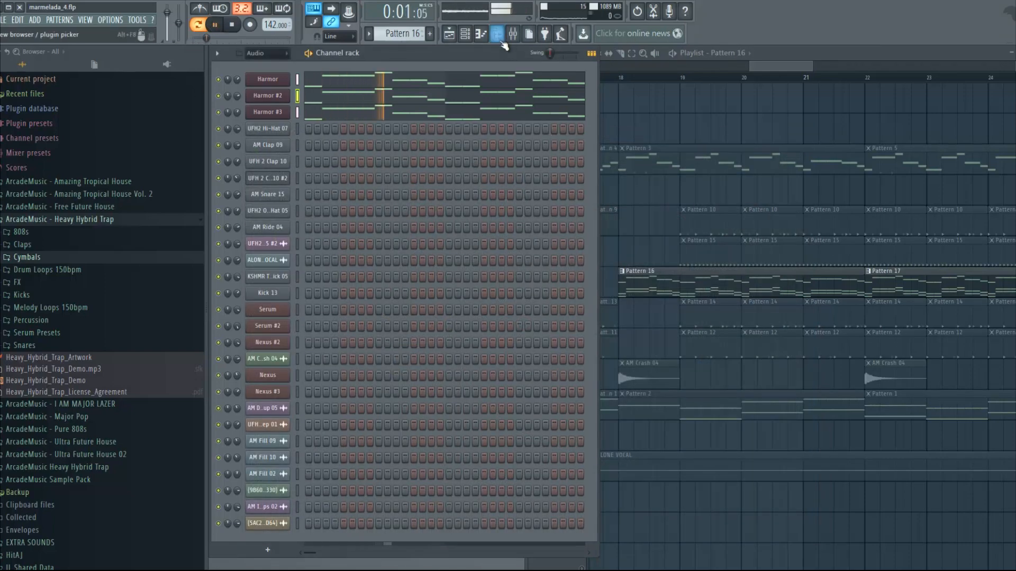
click(513, 34)
key(space)
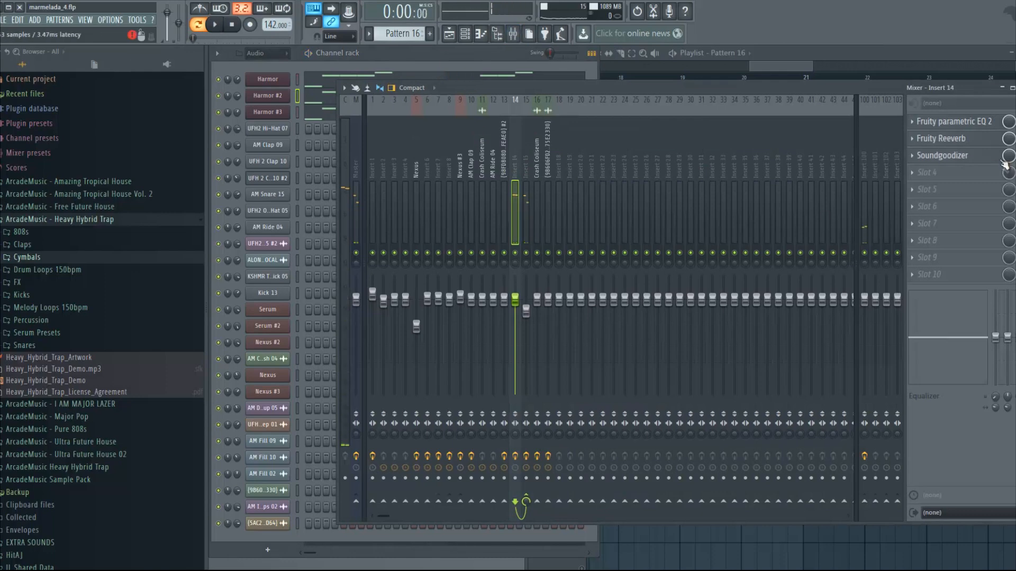
click(981, 123)
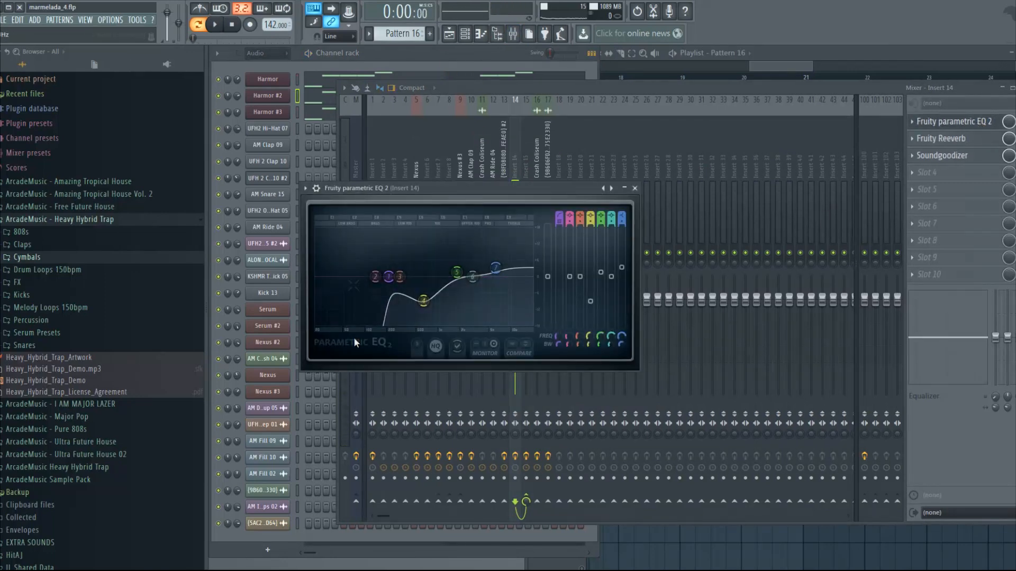
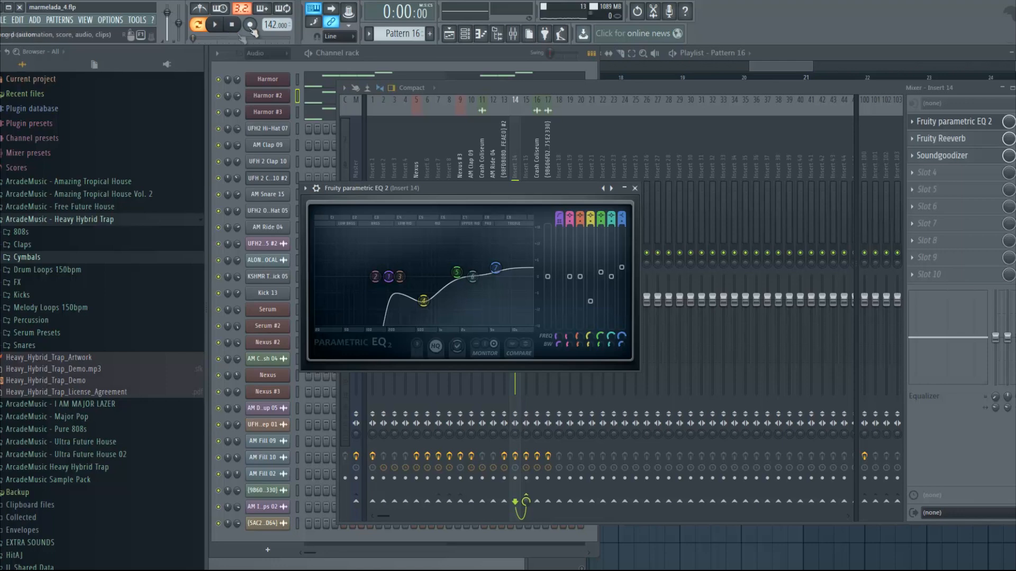
click(1009, 122)
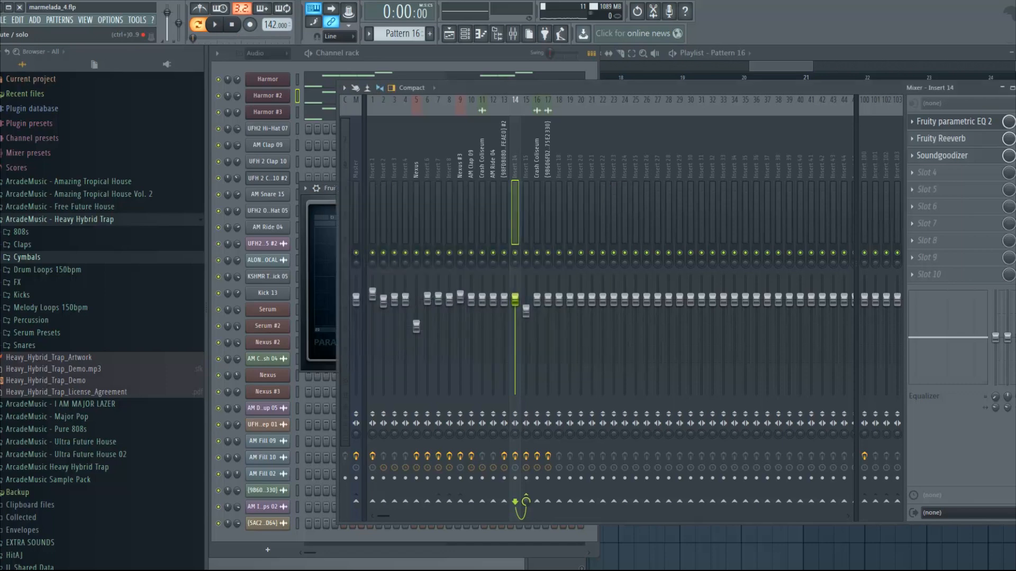
Step: Play the pattern through Insert 14, examine its Fruity Reeverb settings, and close the reverb
key(space)
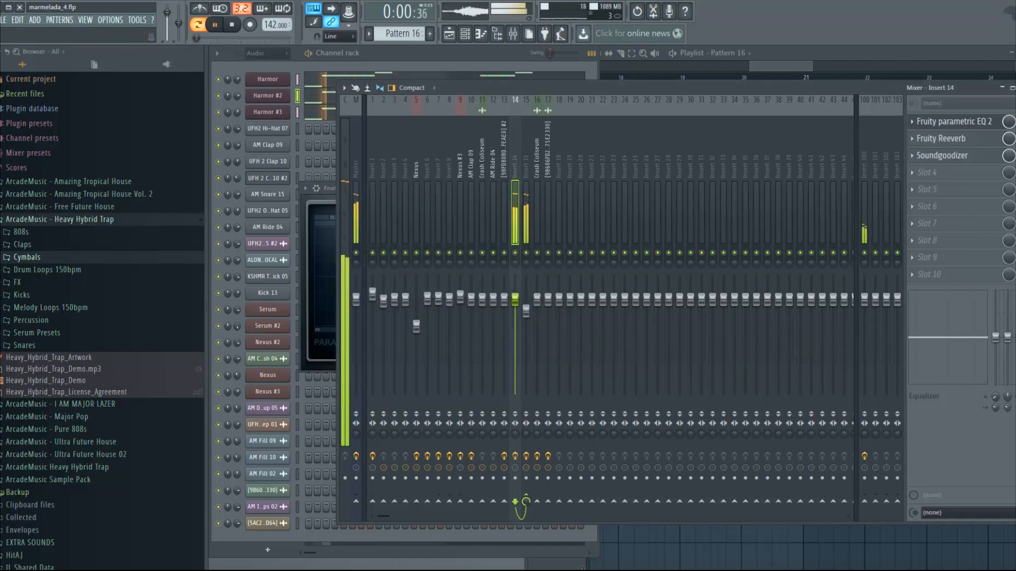
key(space)
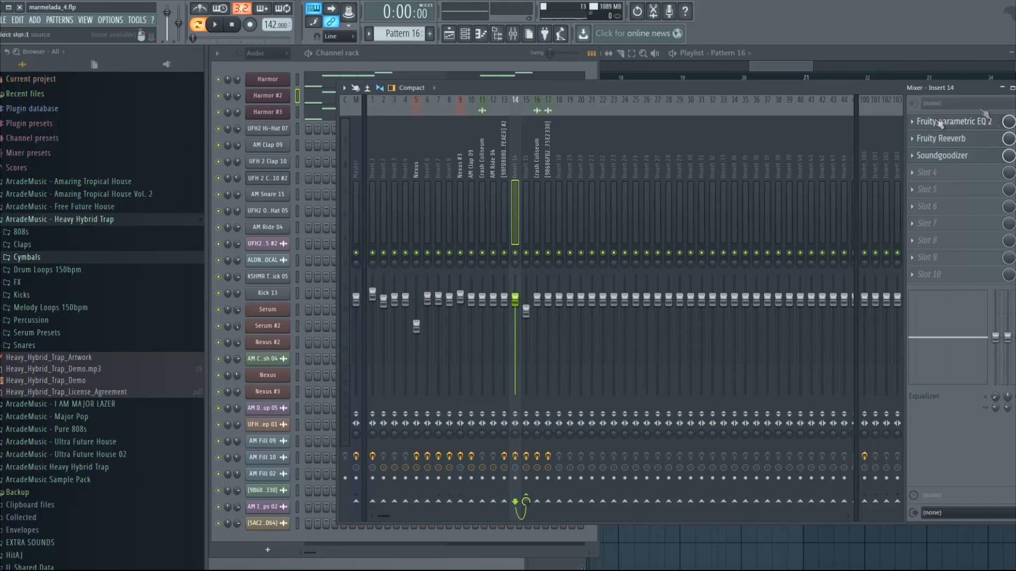
click(982, 142)
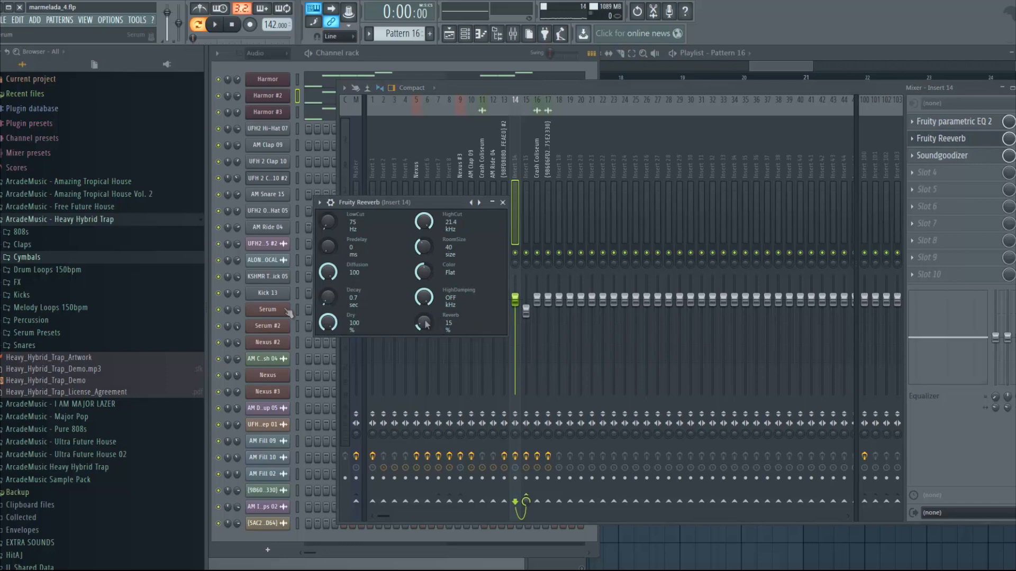
click(503, 202)
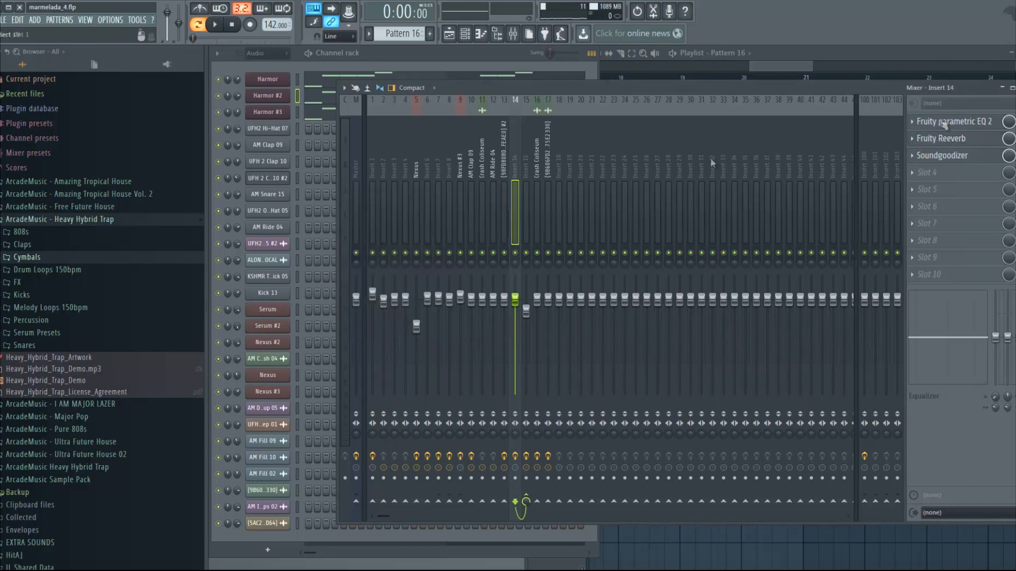
Step: Return from the mixer to the playlist and set the playback position to bar 18
click(438, 60)
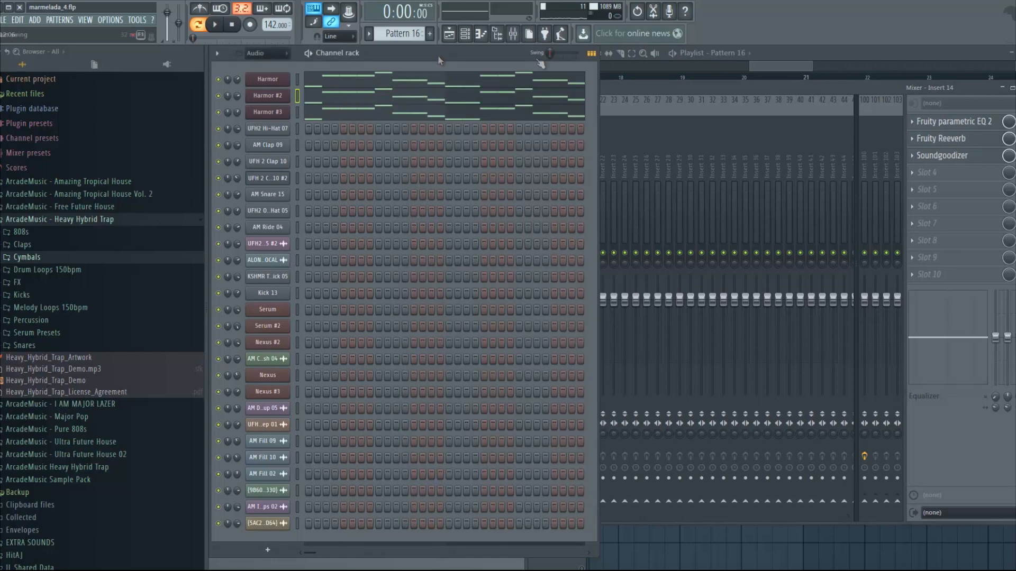
click(787, 48)
drag(778, 67, 769, 67)
click(676, 78)
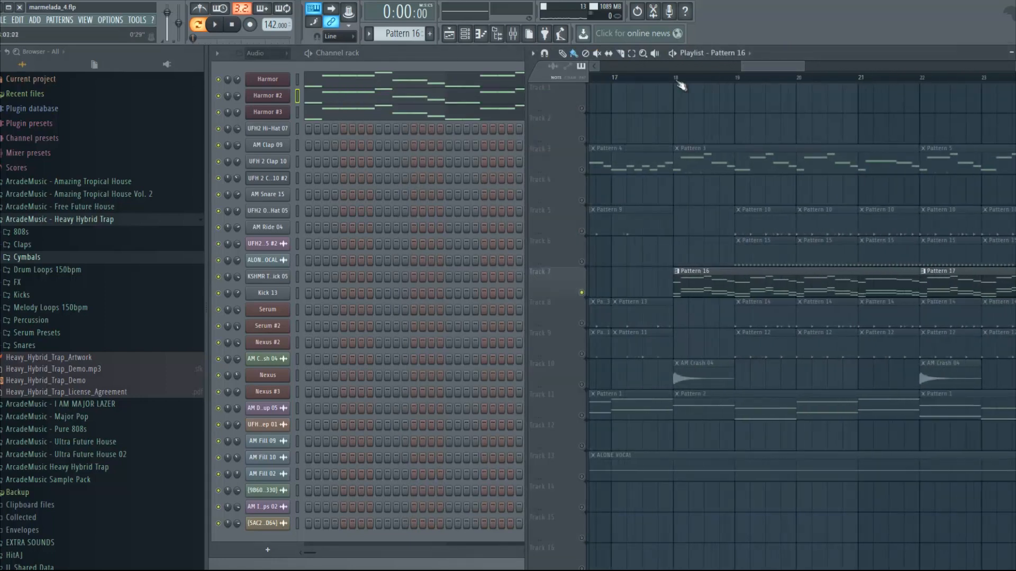
scroll(676, 79, down, 3)
drag(783, 67, 791, 68)
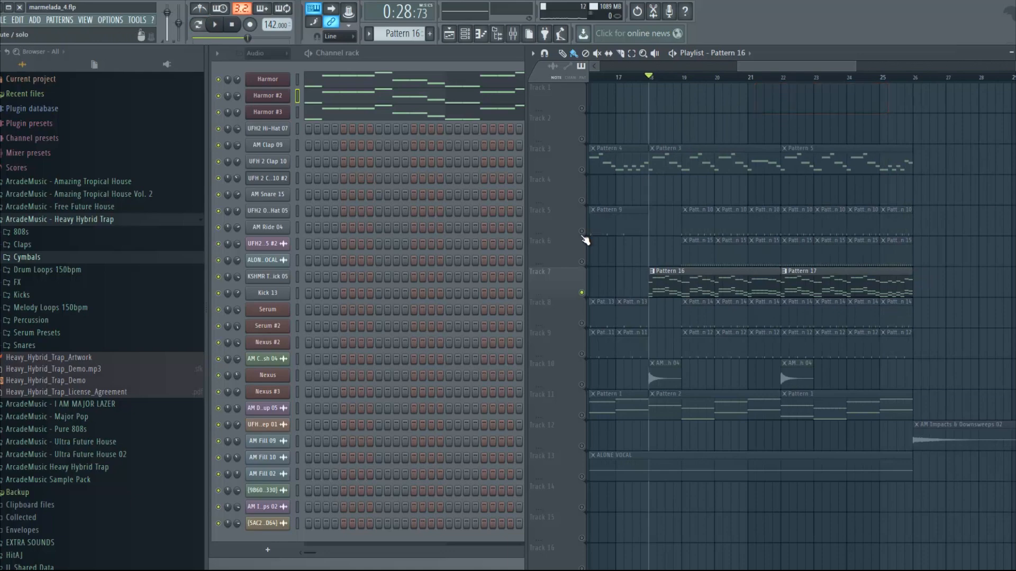
Step: Switch playback to pattern mode, play Pattern 16 briefly, and stop it
click(211, 26)
click(199, 26)
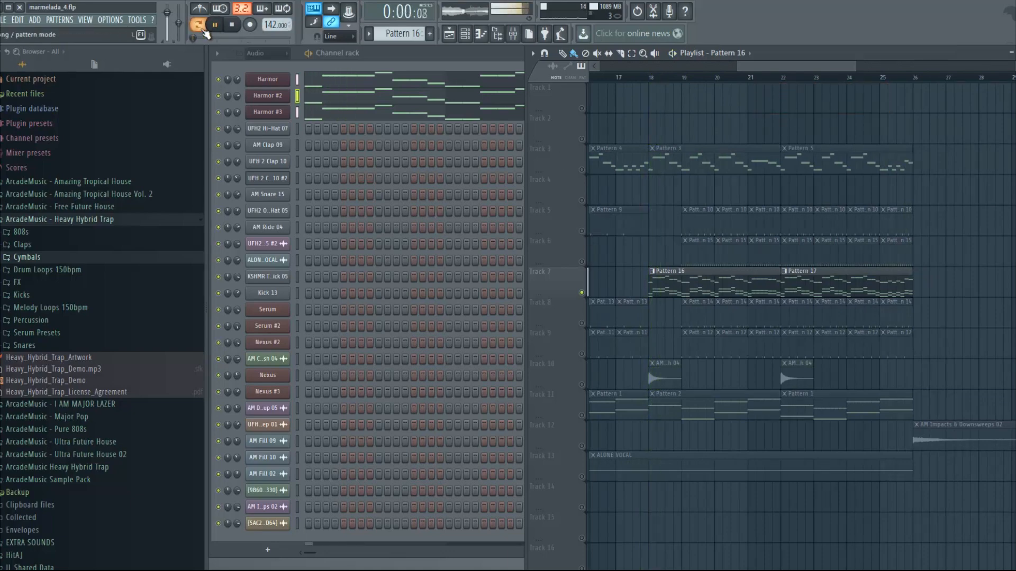
key(space)
Step: Solo Tracks 5 and 6 and set the playback position to bar 19
drag(582, 252, 582, 237)
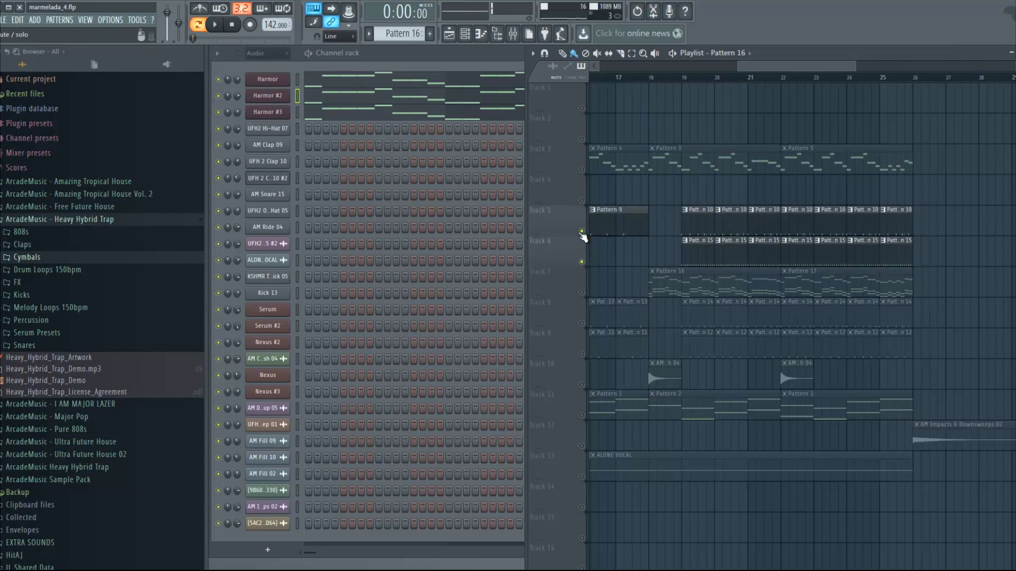
click(683, 79)
scroll(683, 79, up, 2)
scroll(370, 34, down, 1)
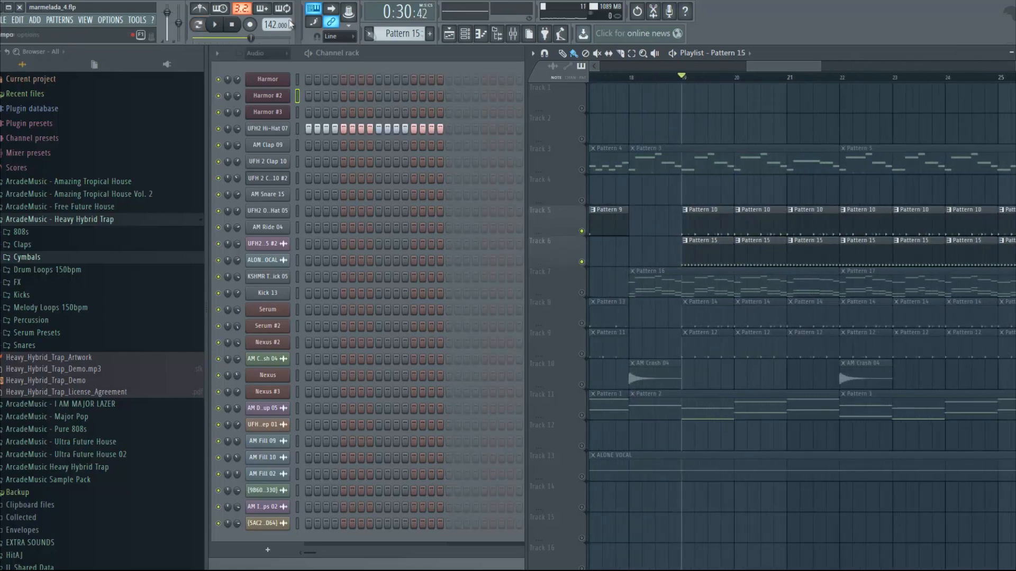
Step: Open the UFH2 Hi-Hat 07 channel of Pattern 15, examine its sample settings, and play the pattern
click(270, 130)
click(328, 222)
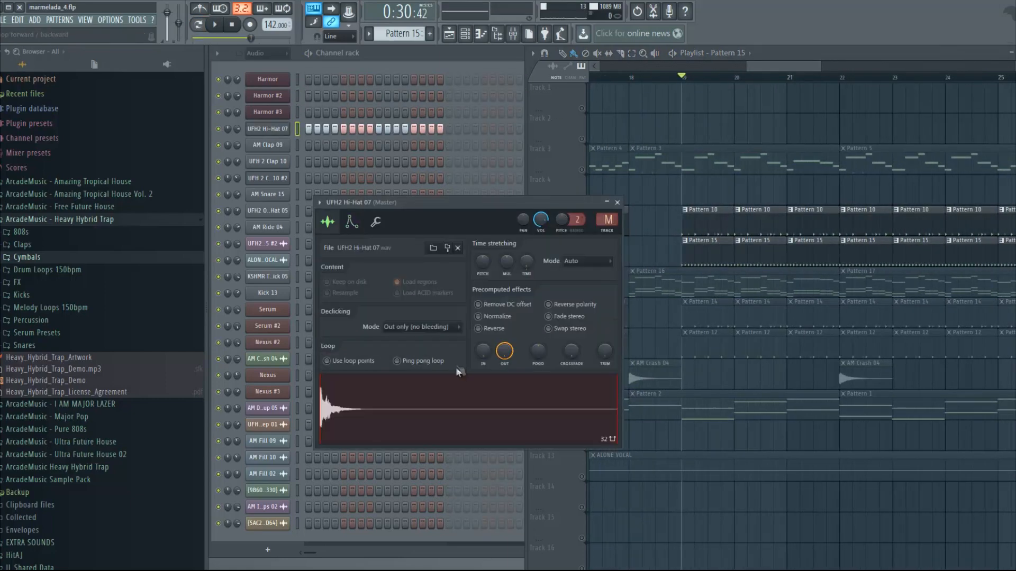
key(space)
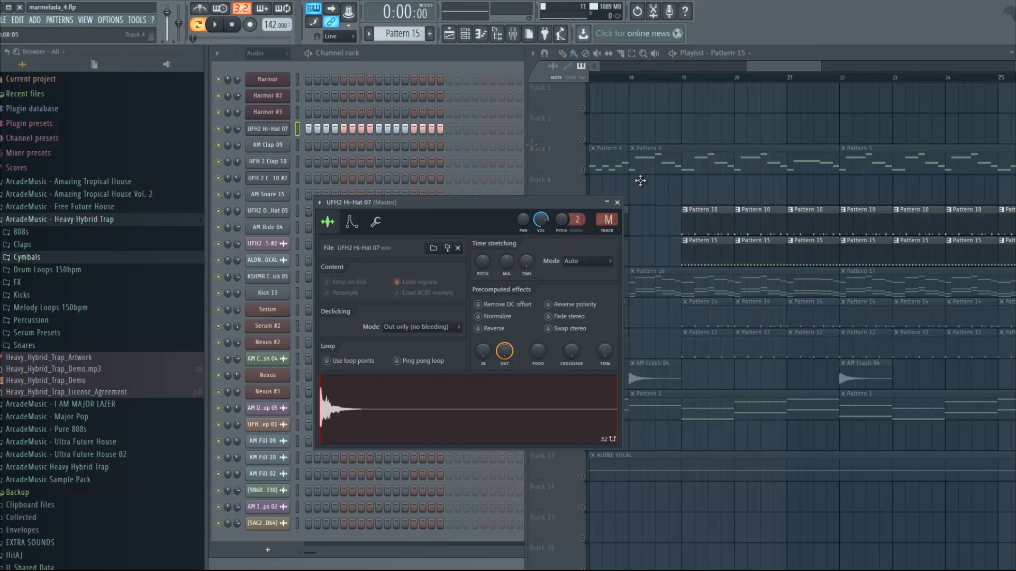
Step: Show Pattern 10 in the channel rack, play its kick steps in pattern mode, and stop playback
click(701, 222)
click(435, 51)
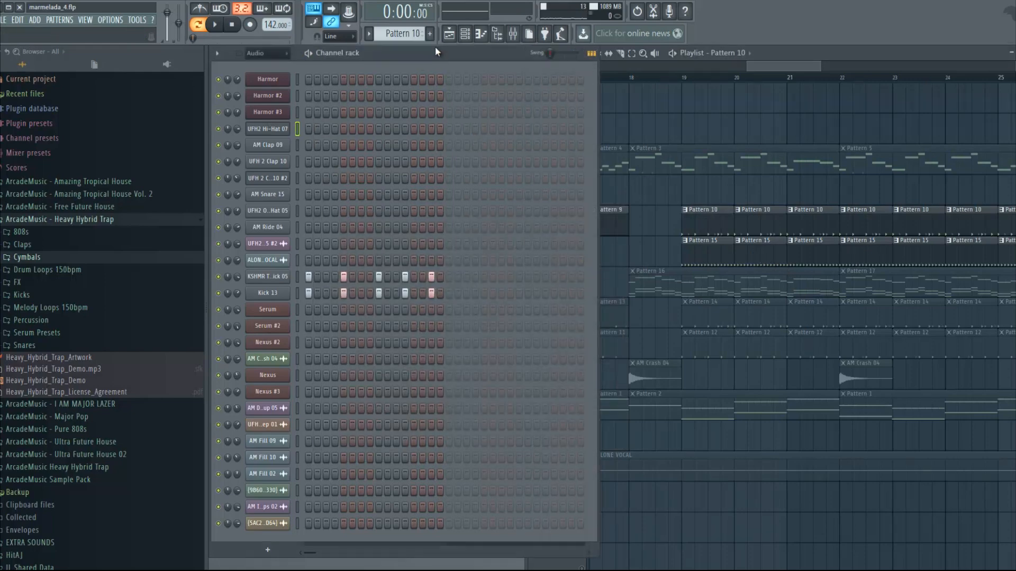
drag(750, 70, 745, 71)
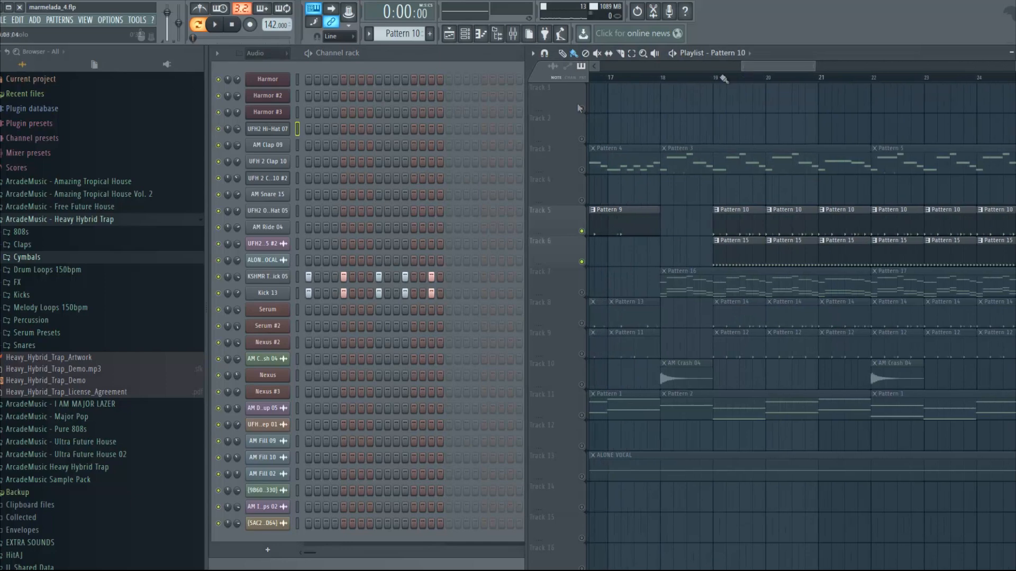
click(217, 25)
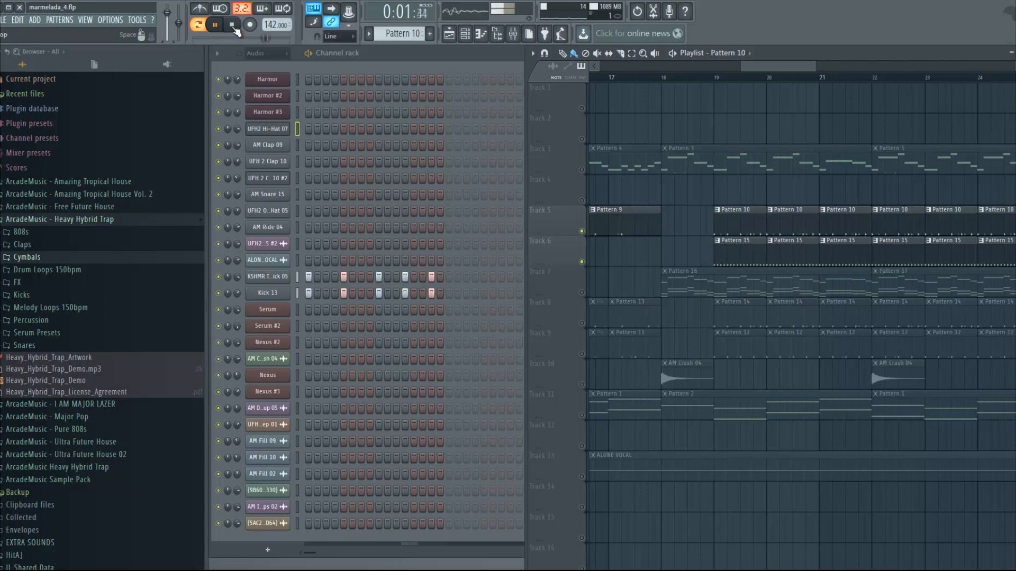
click(233, 25)
Step: Solo Track 8, play it from bar 19, and show Pattern 14 while listening
right_click(581, 323)
click(716, 77)
key(space)
click(737, 313)
key(space)
key(space)
key(space)
Step: Solo Track 9, show Pattern 12 in the channel rack, and play it from bar 19
right_click(581, 354)
click(718, 349)
key(space)
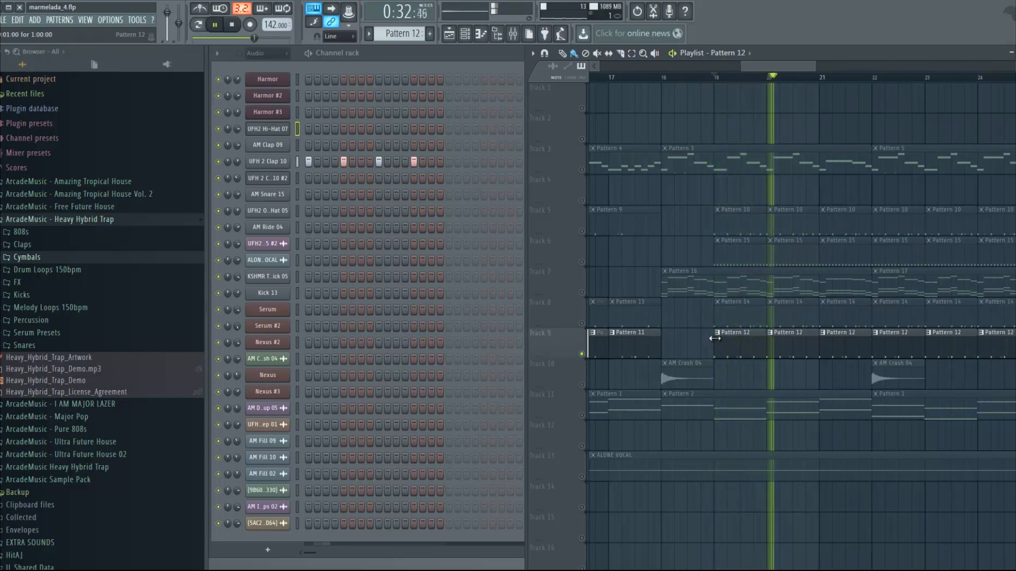
key(space)
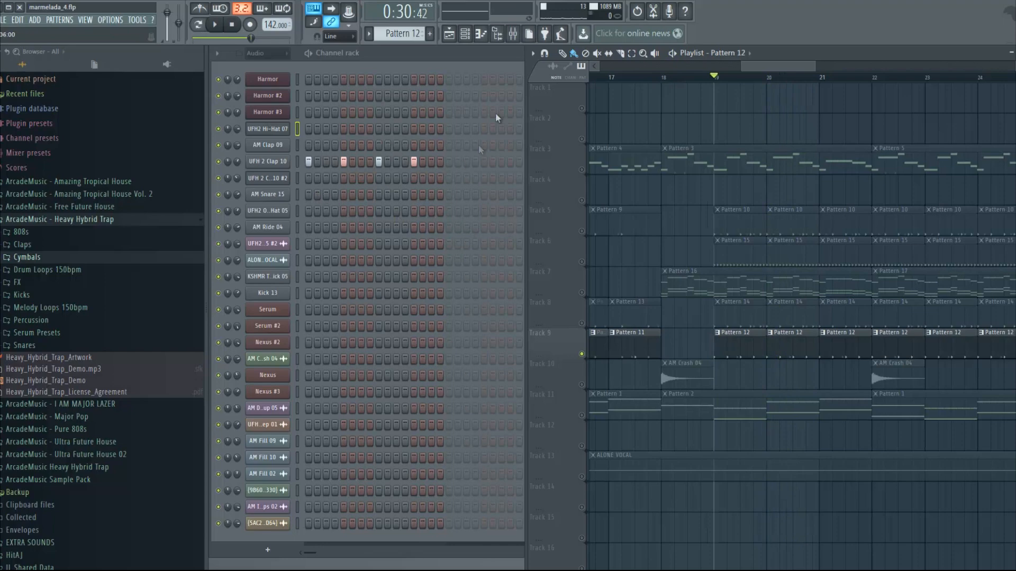
key(space)
key(space)
Step: With all tracks unsoloed, play the full arrangement from bar 18 to its end
click(649, 79)
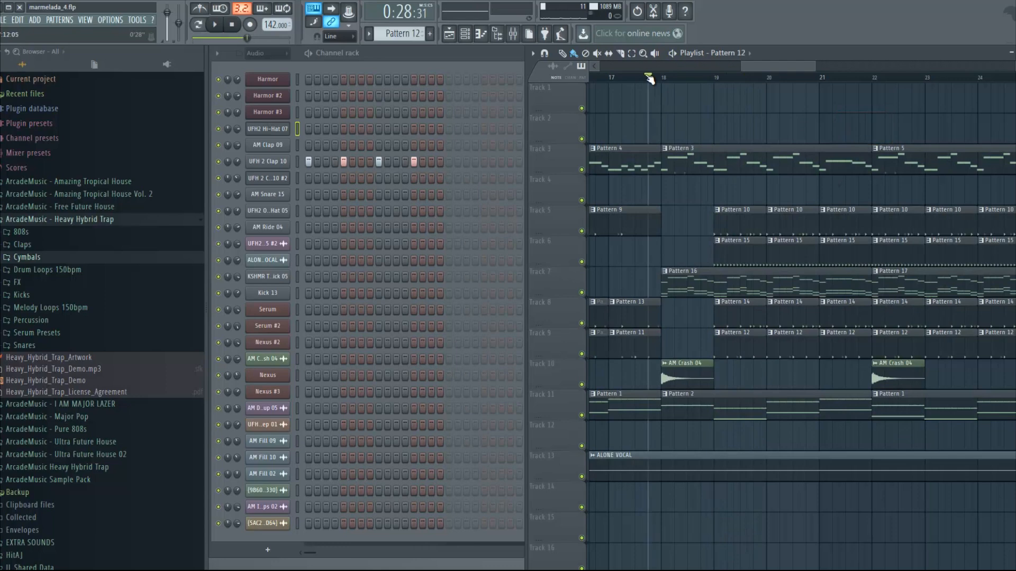
scroll(656, 79, down, 2)
click(655, 78)
key(space)
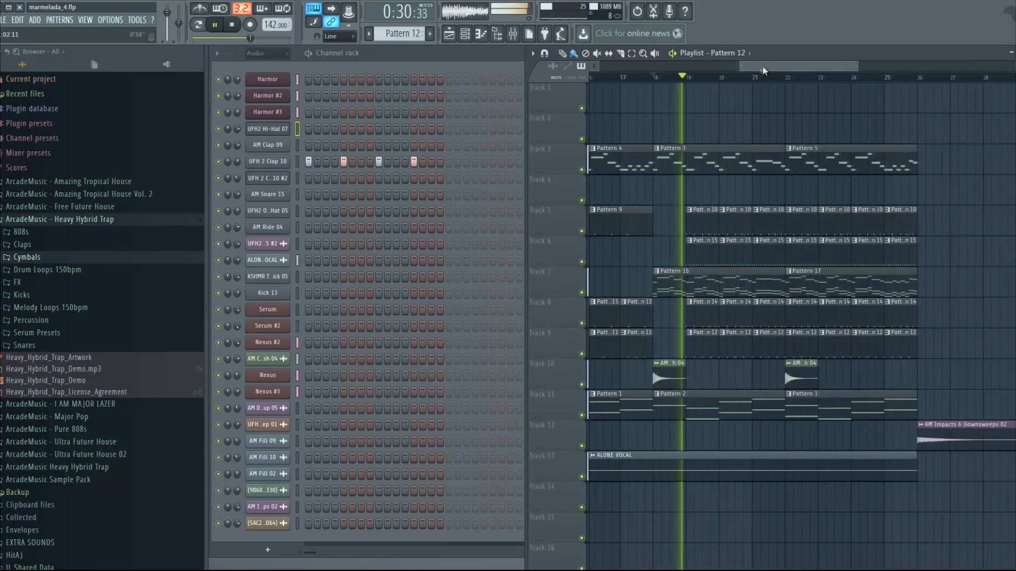
scroll(788, 82, down, 3)
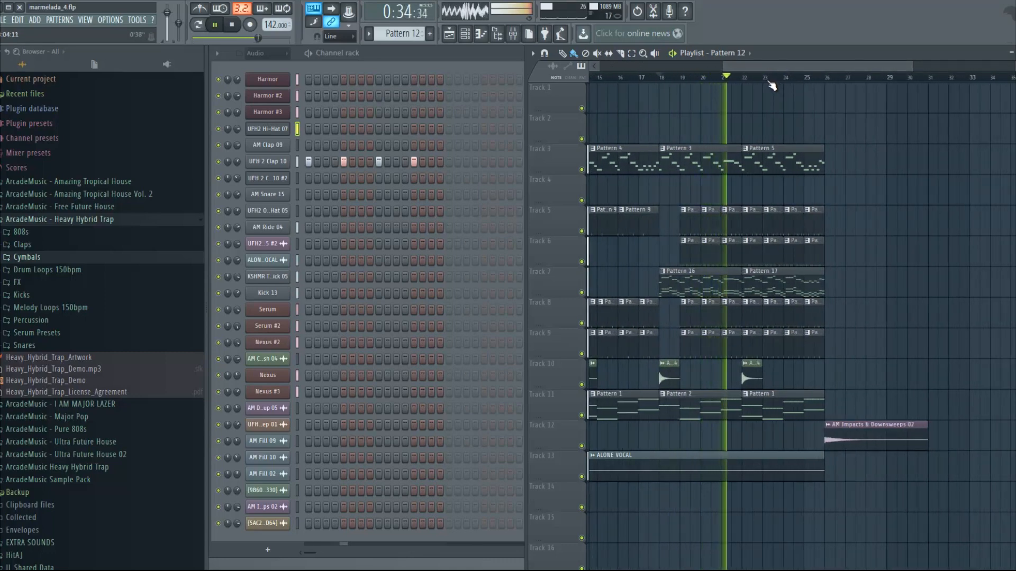
scroll(771, 86, down, 1)
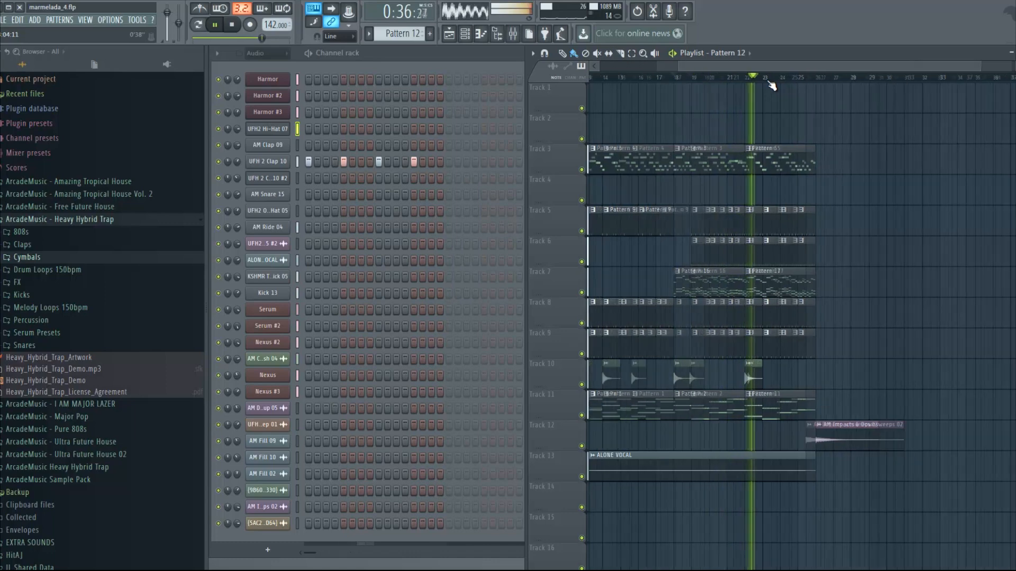
scroll(772, 85, down, 2)
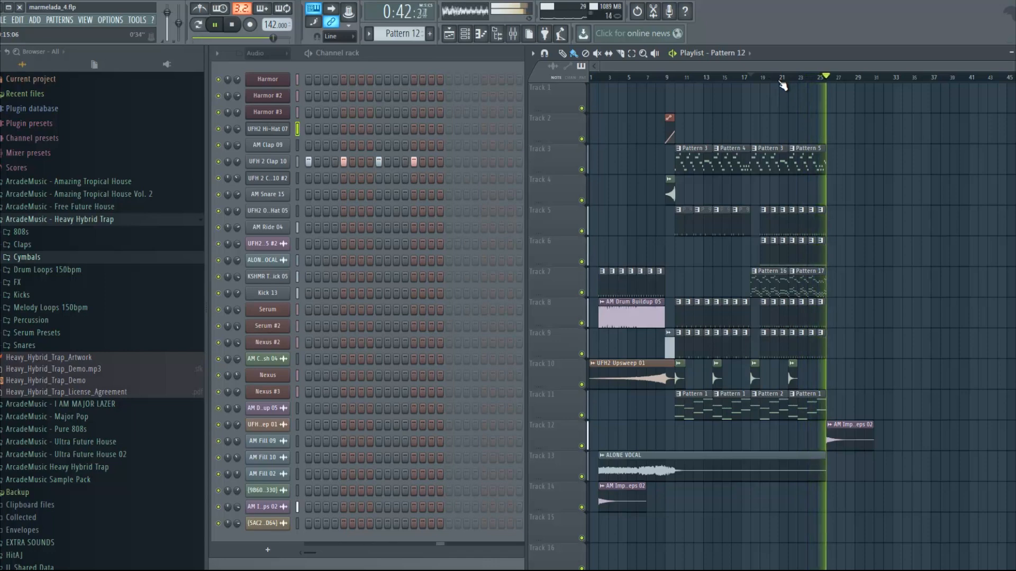
Step: Stop the arrangement playback and move the playback position back to bar 2 in the playlist
key(space)
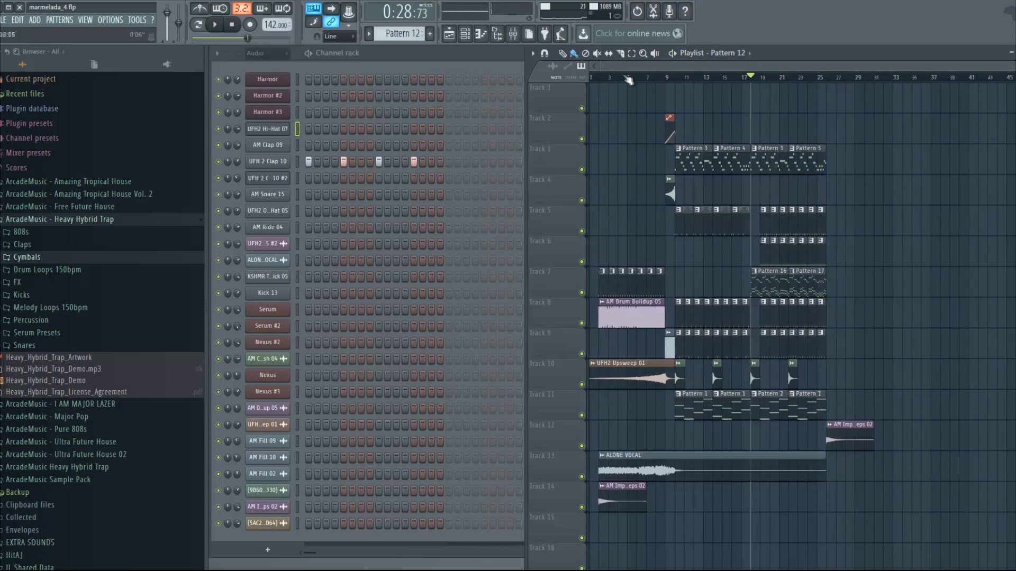
click(607, 80)
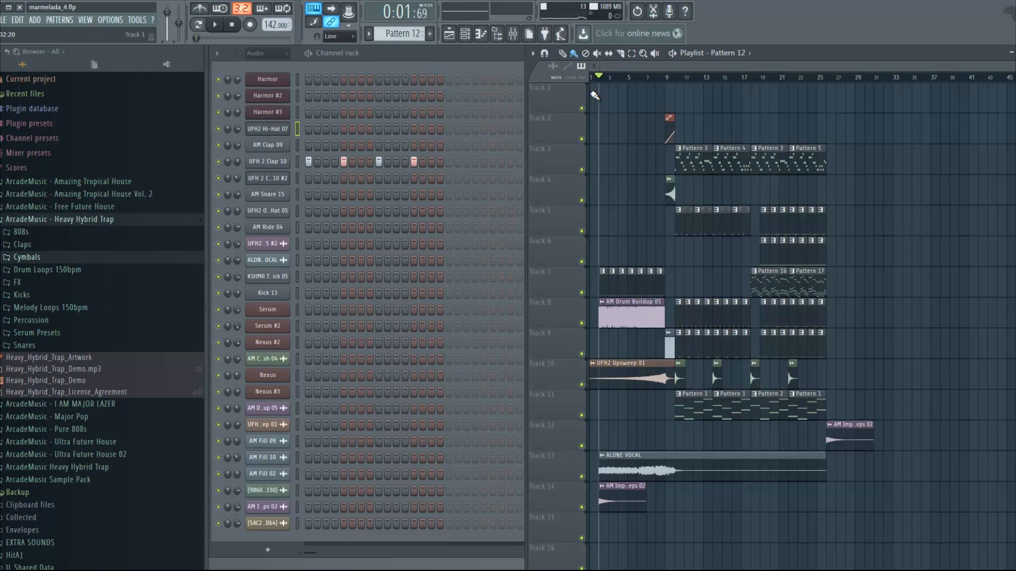
scroll(604, 89, up, 3)
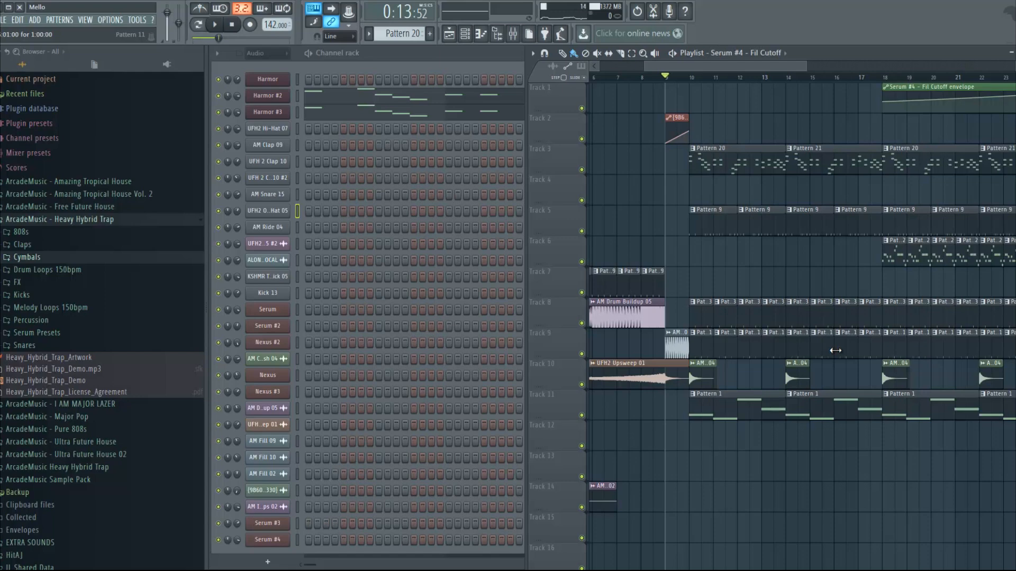
Step: Play the Mello project's arrangement from bar 9 and show Pattern 21 while it plays
drag(758, 66, 775, 68)
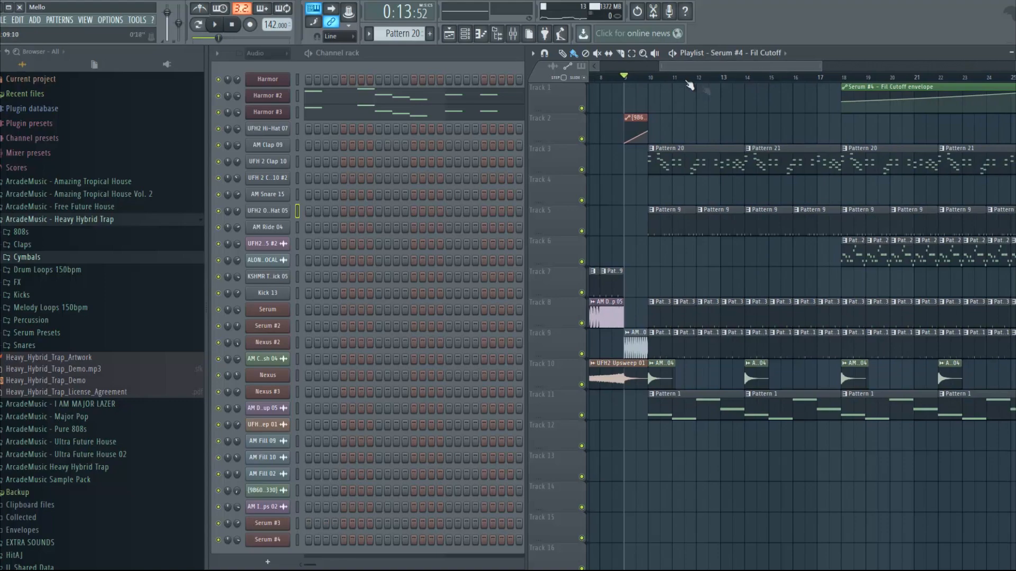
drag(691, 68, 751, 69)
key(space)
click(708, 129)
right_click(725, 120)
click(721, 155)
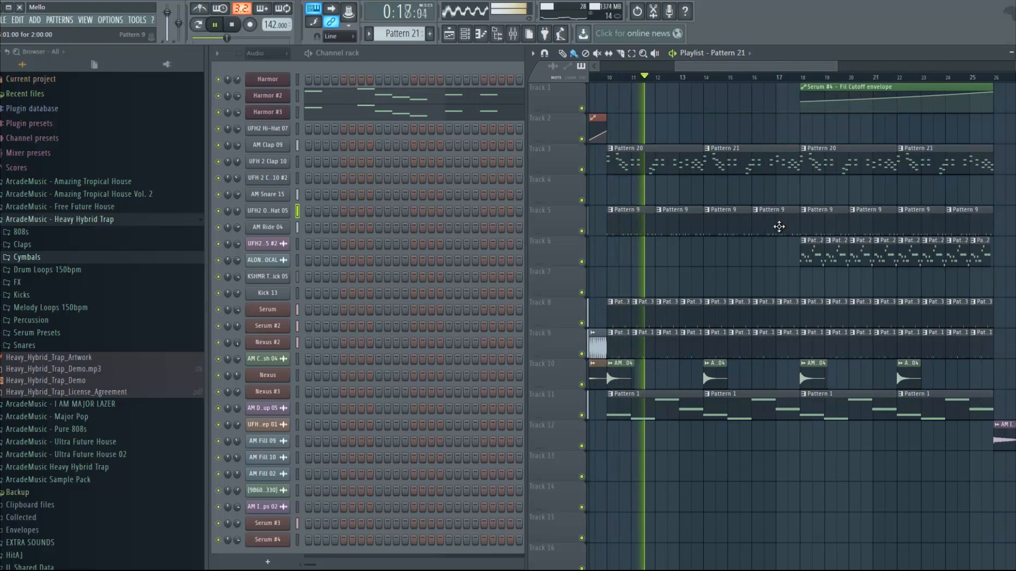
Step: Show Pattern 9 in the channel rack while listening to the rest of the arrangement, and stop playback at the end of bar 25
click(779, 227)
click(817, 132)
right_click(821, 132)
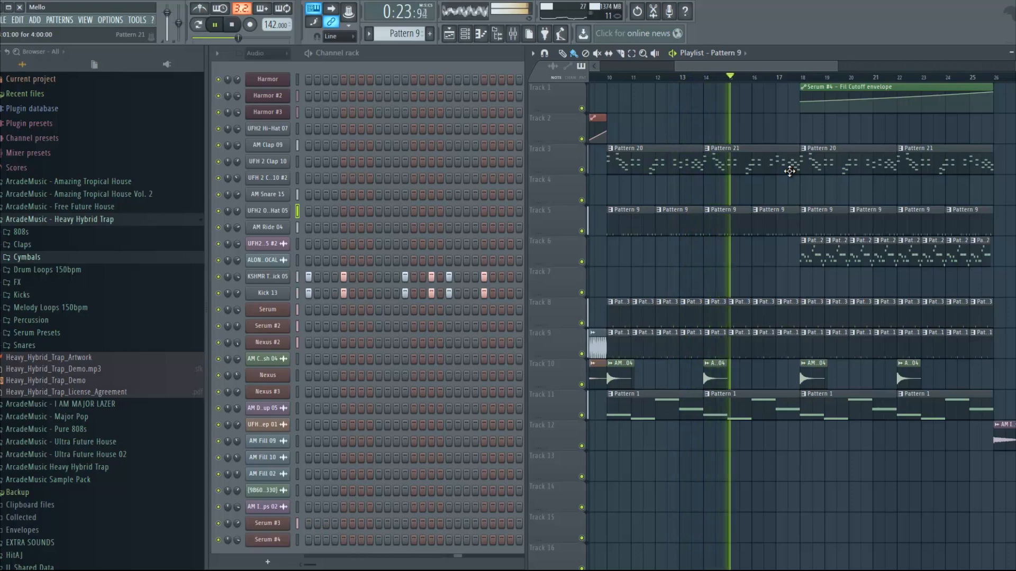
drag(763, 68, 799, 67)
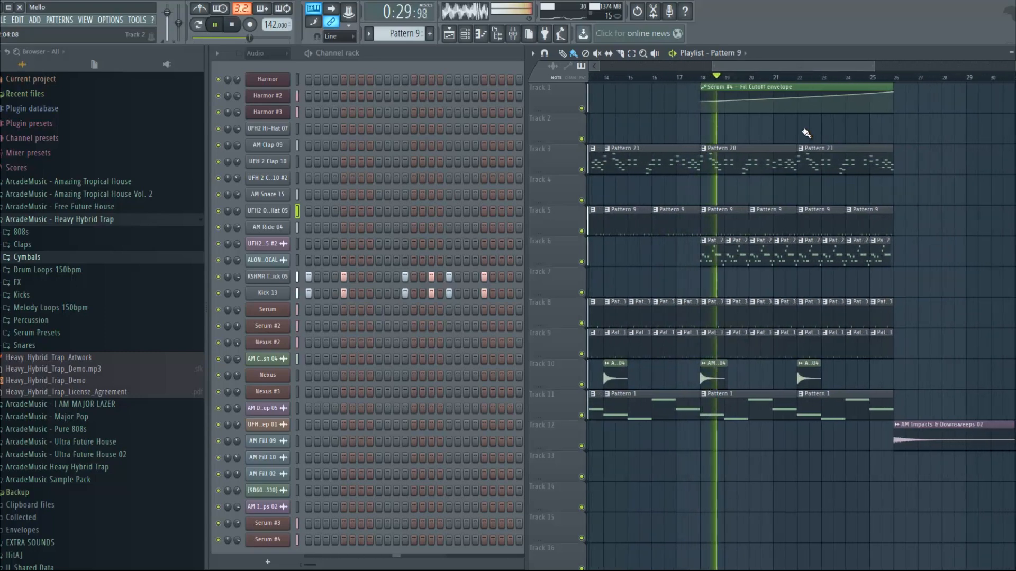
scroll(819, 70, down, 1)
drag(815, 68, 826, 79)
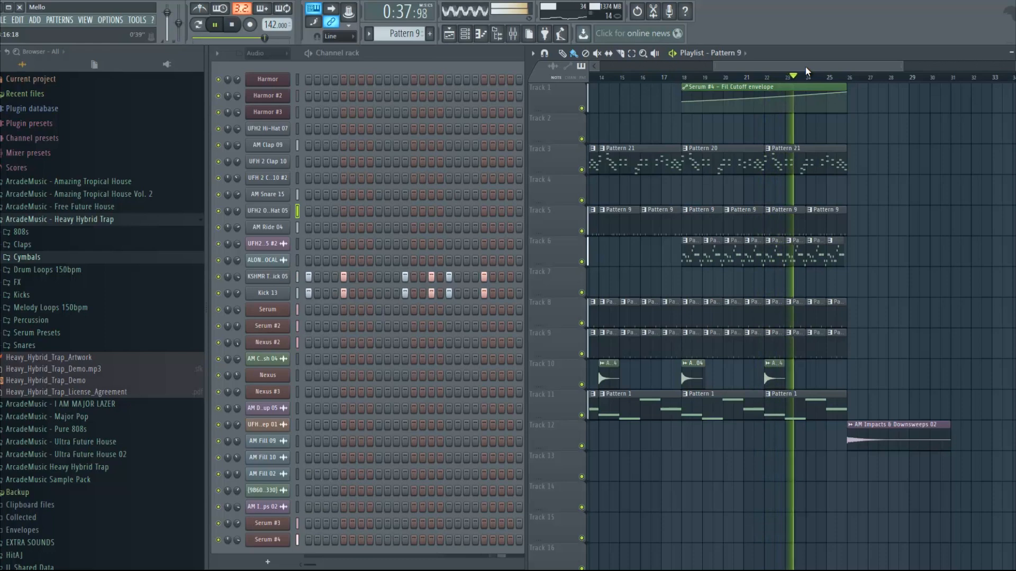
drag(805, 66, 819, 73)
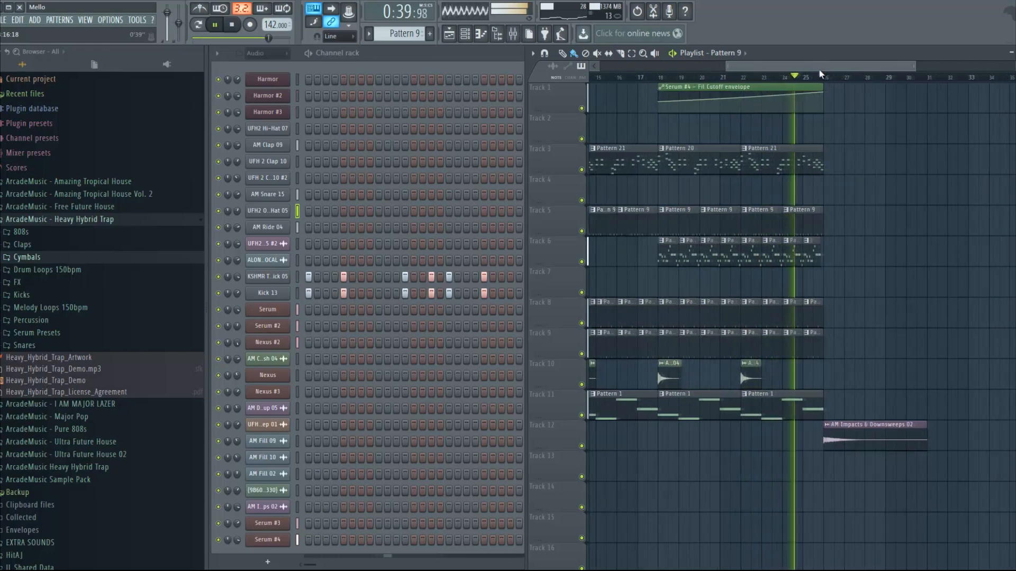
scroll(806, 78, up, 1)
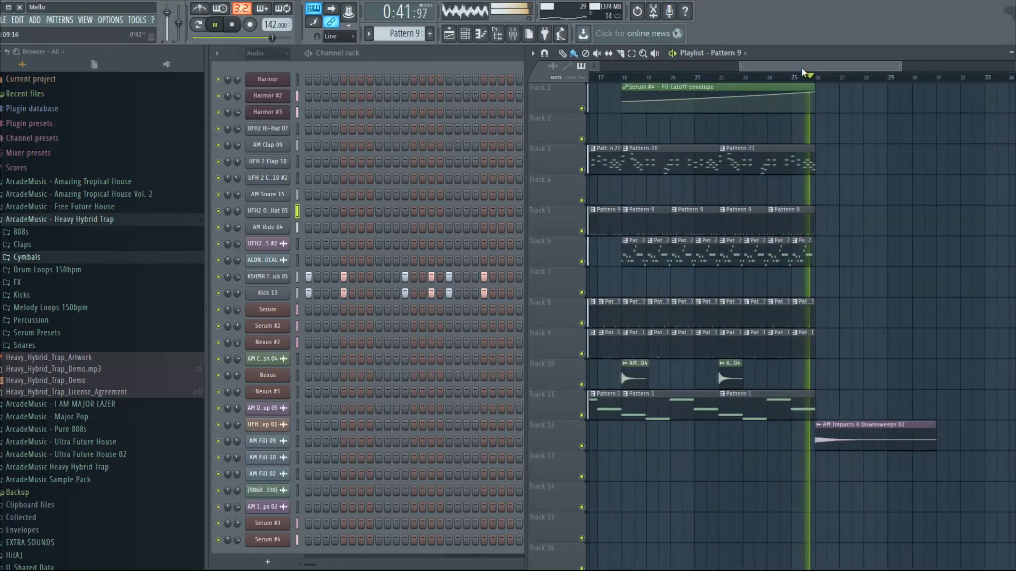
key(space)
Step: Show Pattern 1 in the channel rack, solo the Serum channel, and play it in pattern mode
drag(796, 65, 730, 80)
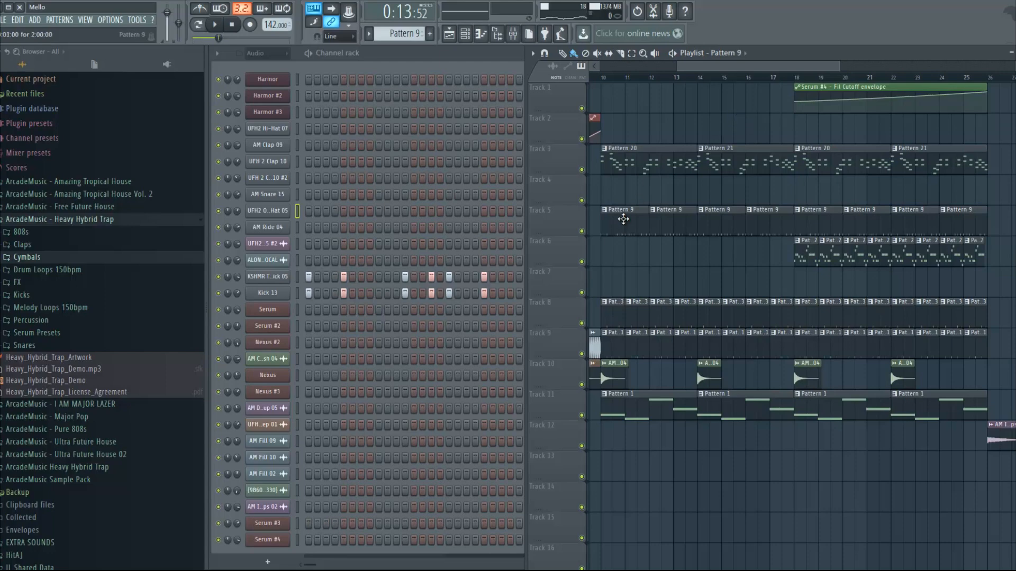
scroll(693, 265, left, 1)
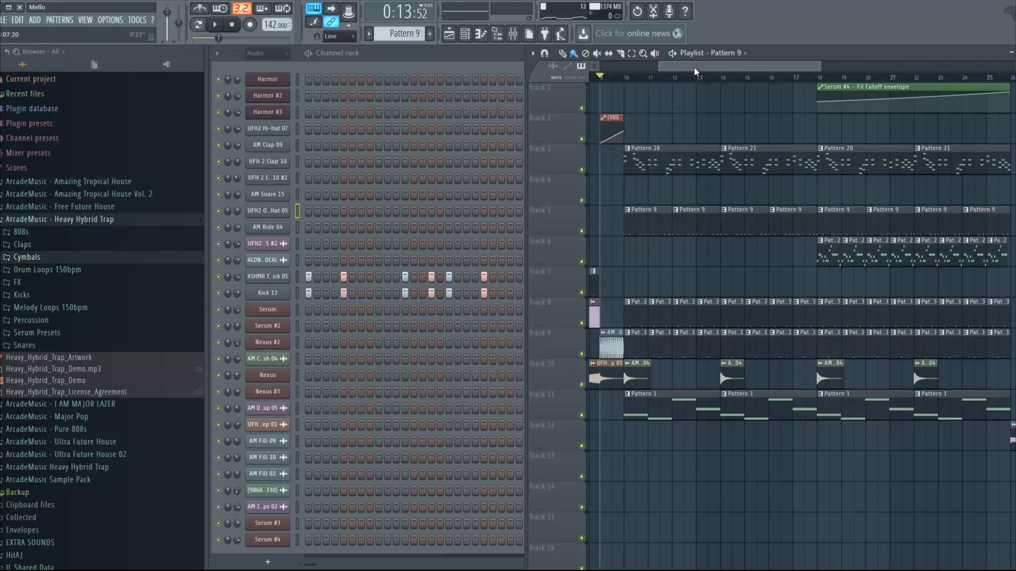
click(690, 406)
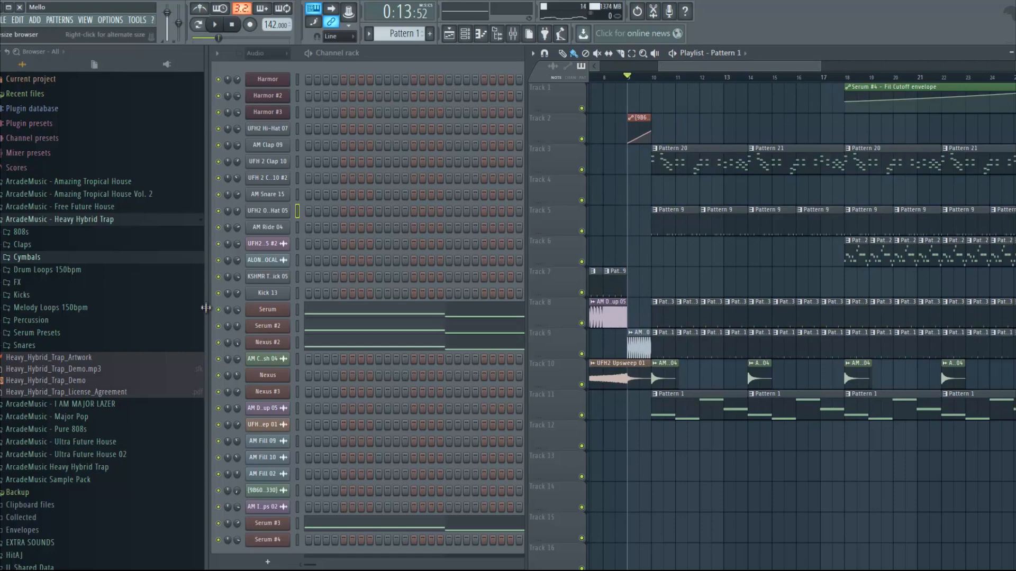
right_click(218, 310)
click(232, 320)
click(199, 27)
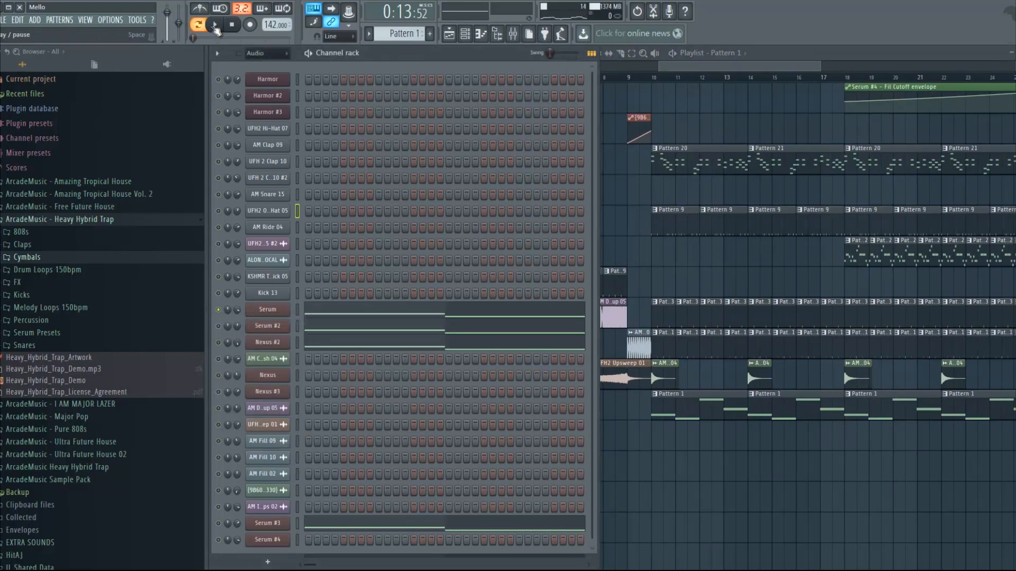
click(214, 25)
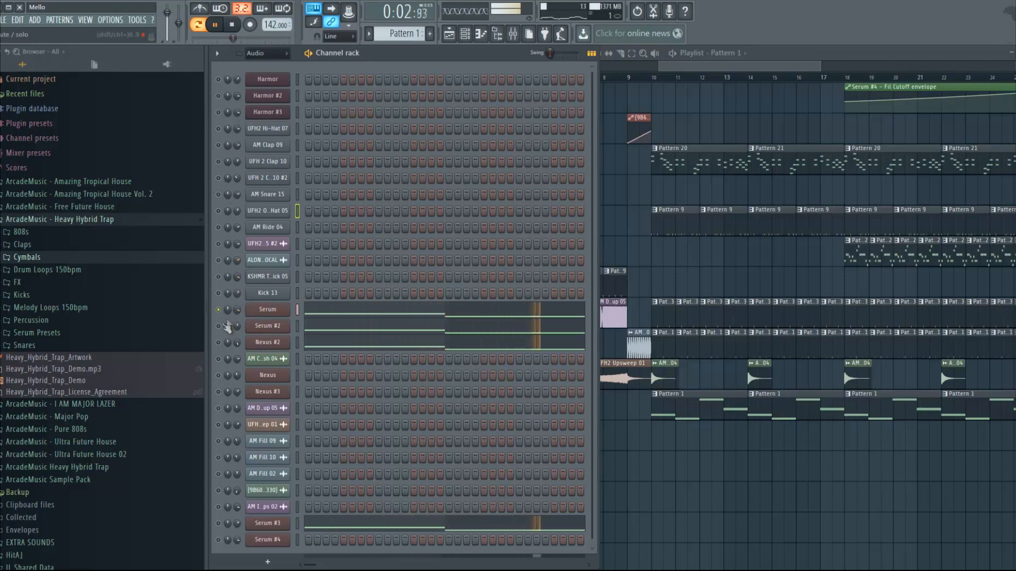
key(space)
Step: Solo the Serum #2 channel, play its part of Pattern 1, and stop playback
right_click(218, 326)
click(222, 336)
click(222, 336)
key(space)
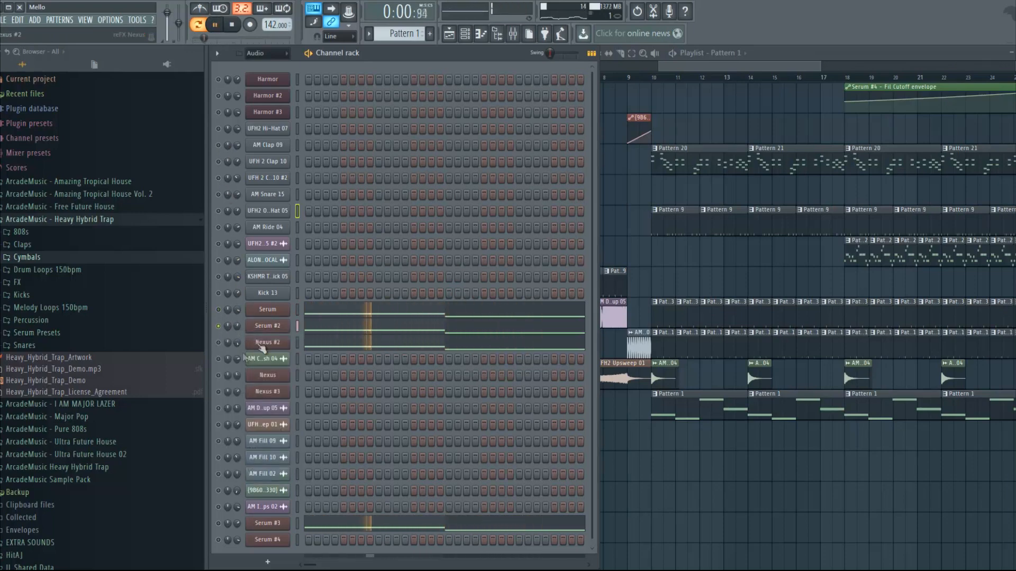
key(space)
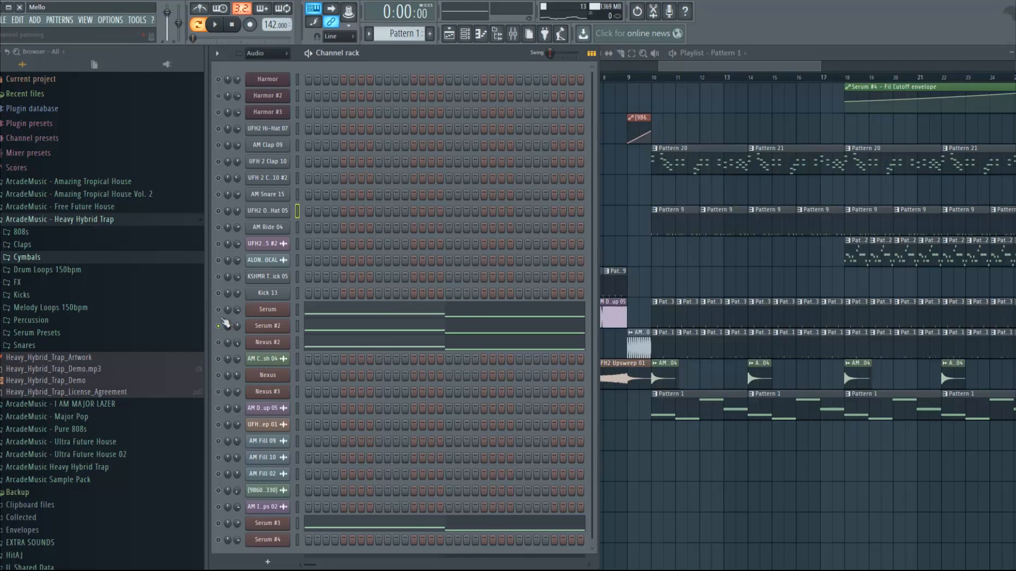
Step: Solo the Nexus #2 channel, play its part with the synth settings open, and stop playback
right_click(226, 343)
click(238, 351)
key(space)
click(273, 344)
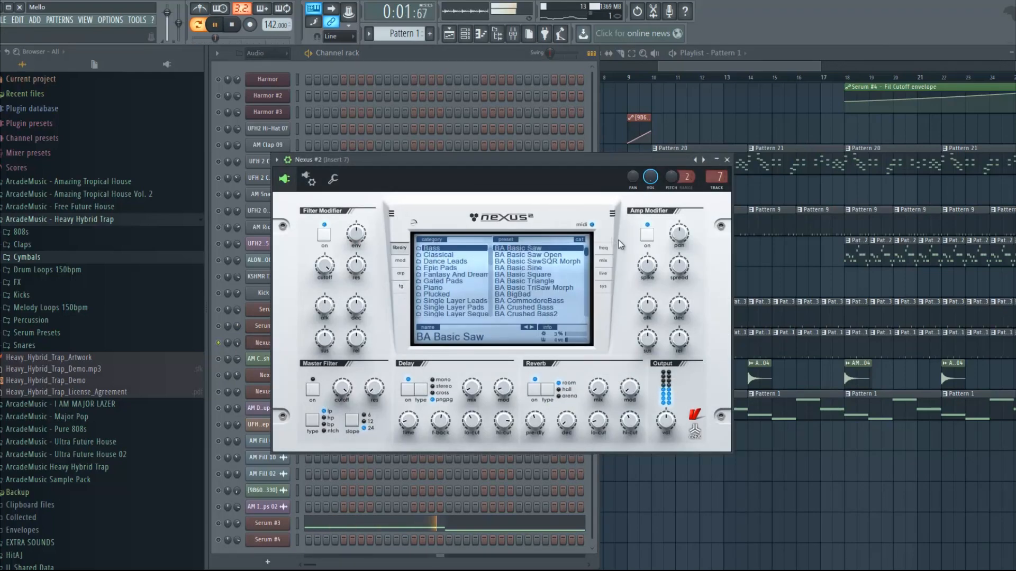
click(233, 25)
click(440, 54)
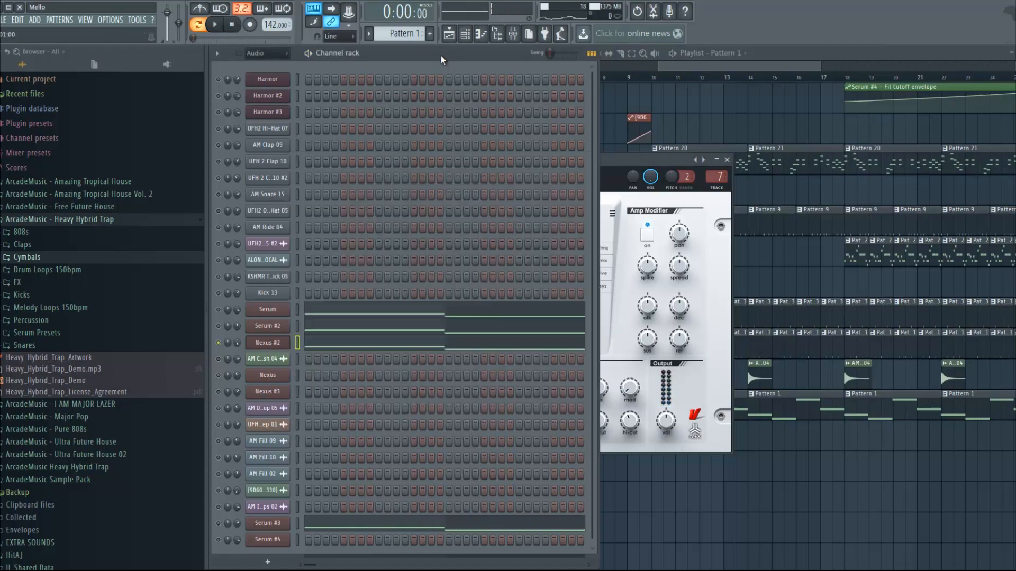
Step: Review the Nexus #2 notes in the piano roll and its BA Basic Saw preset in the Bass category
click(346, 348)
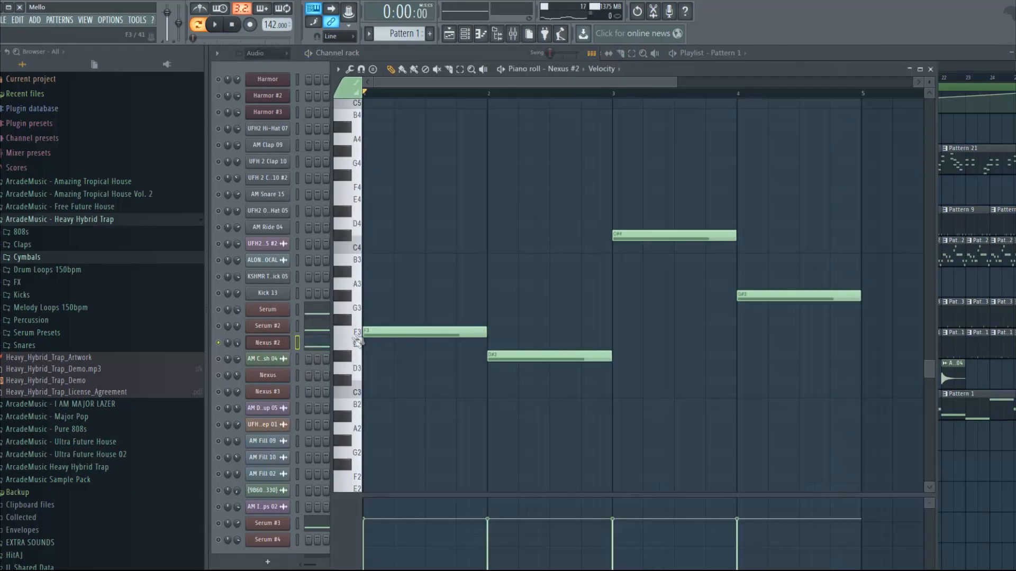
click(930, 69)
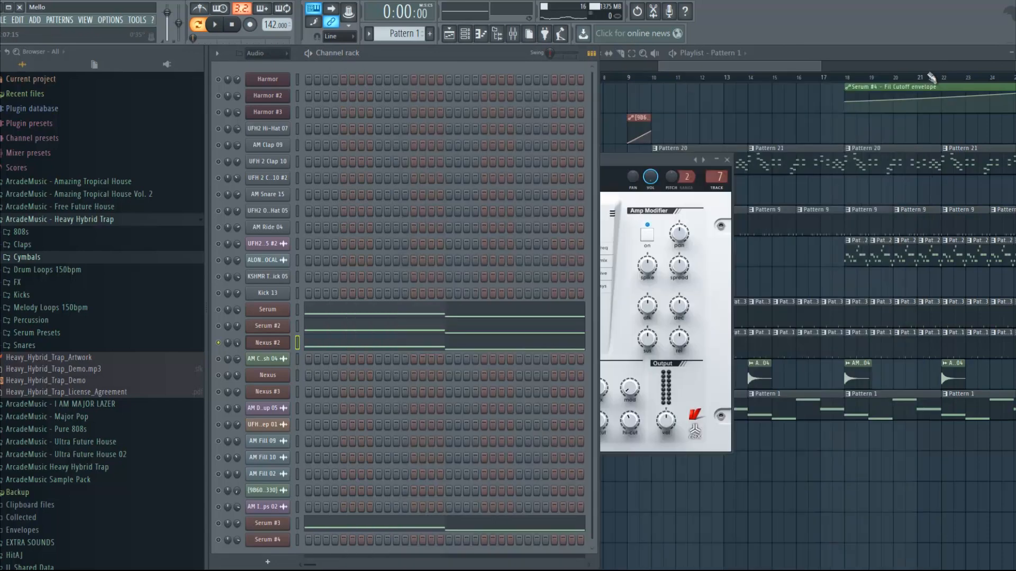
click(271, 344)
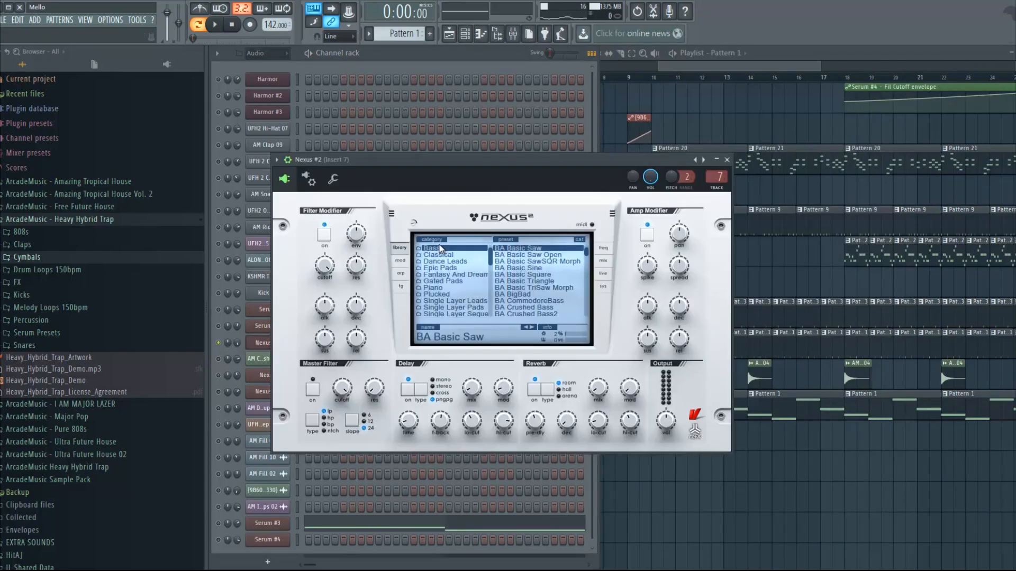
scroll(501, 255, up, 2)
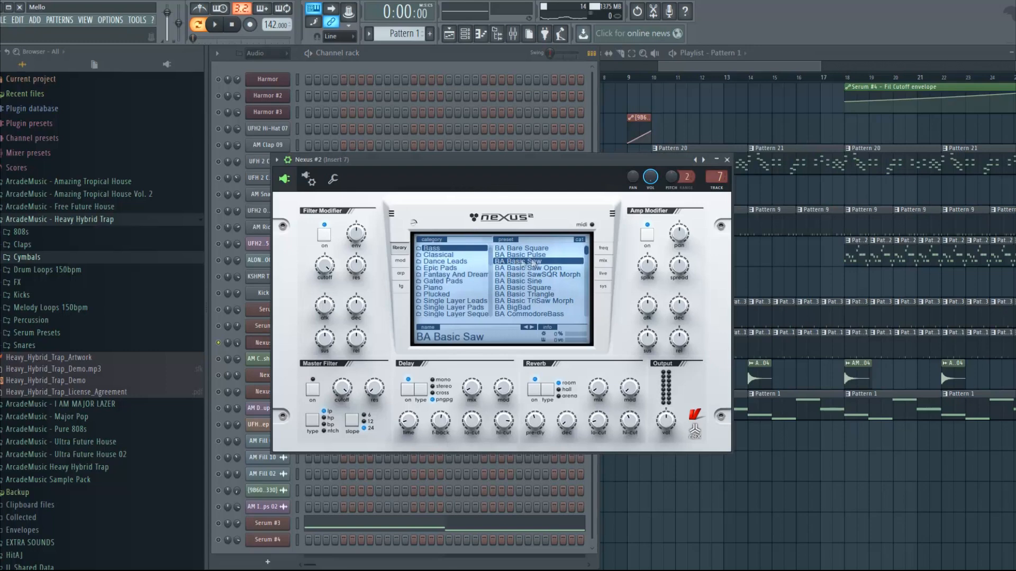
click(727, 160)
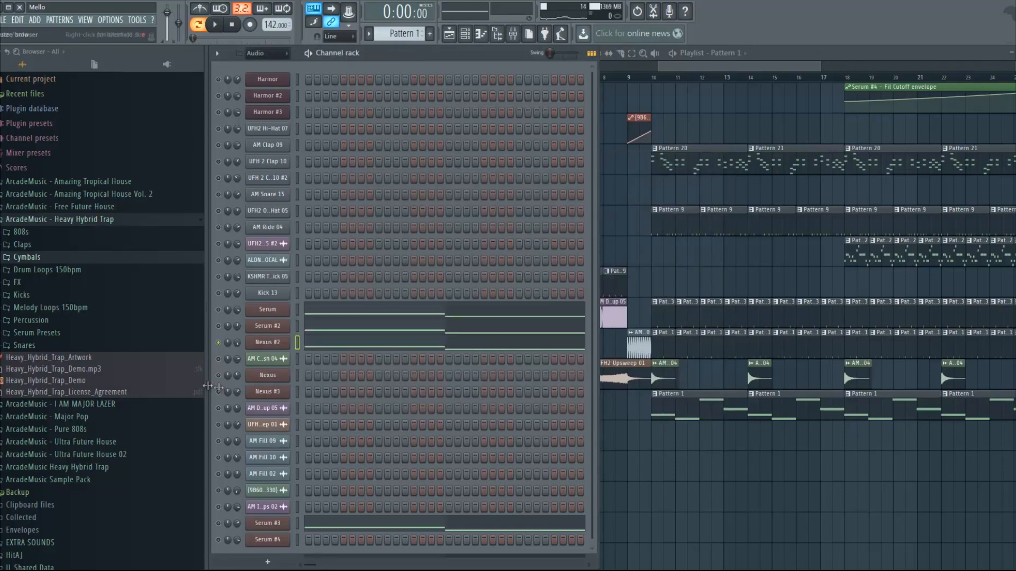
Step: Solo the Serum #3 channel, play its part of Pattern 1, and stop playback
click(512, 33)
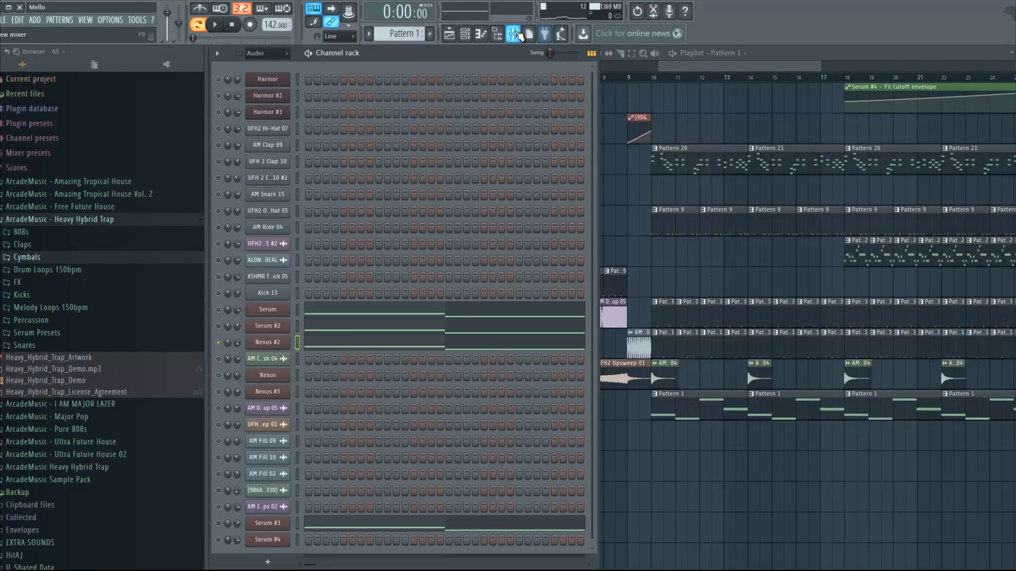
right_click(218, 523)
click(235, 410)
key(space)
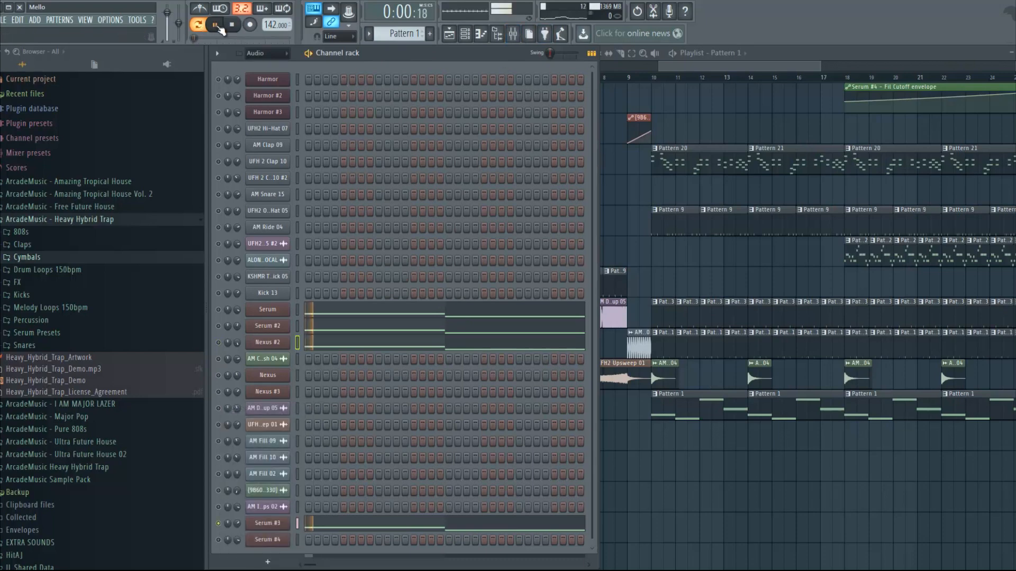
key(space)
Step: Open the Serum #3 synth and play Pattern 1 to examine the LFO 1 modulation of oscillator A's Bend +/- warp
click(267, 523)
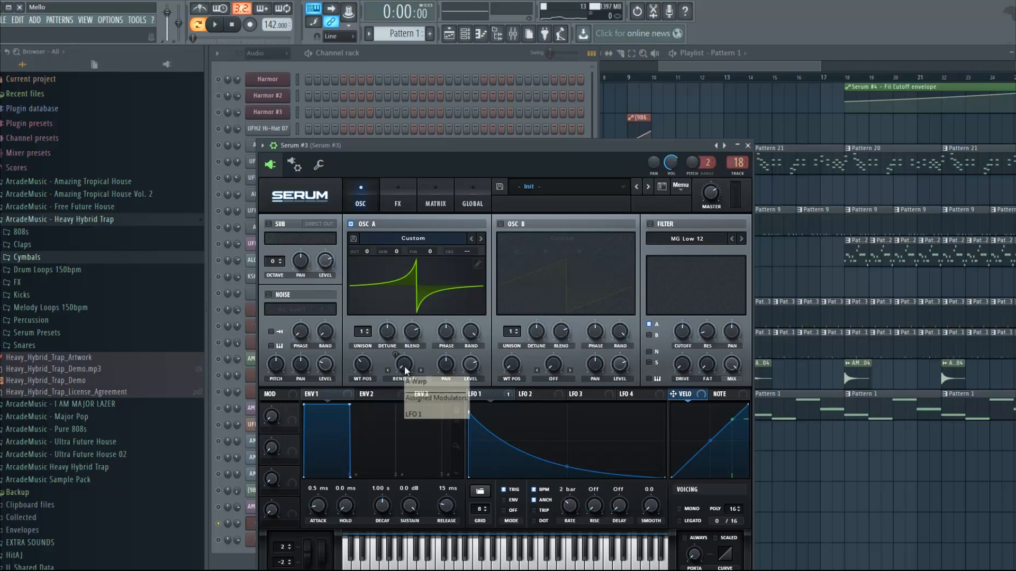
key(space)
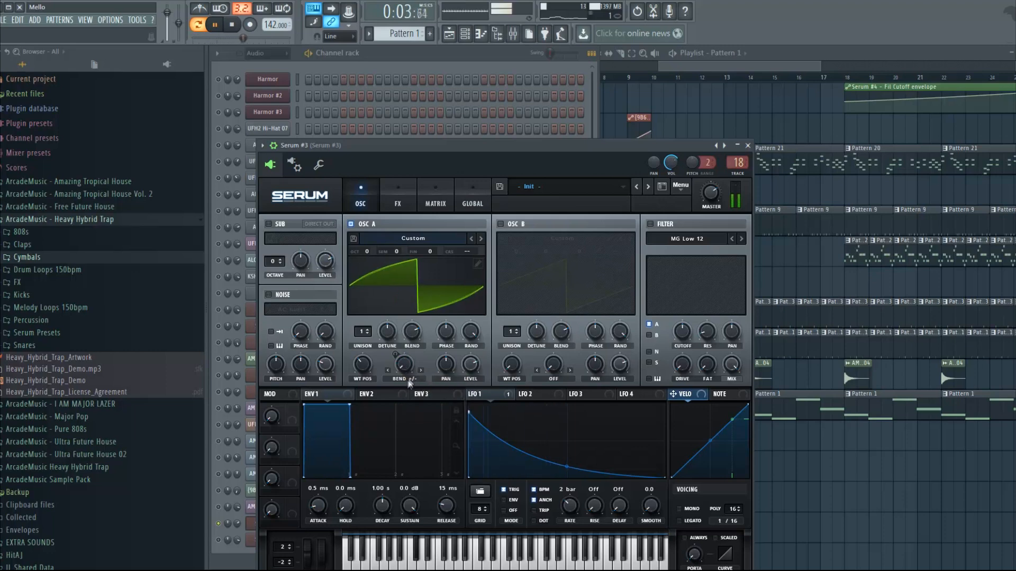
click(402, 377)
click(566, 145)
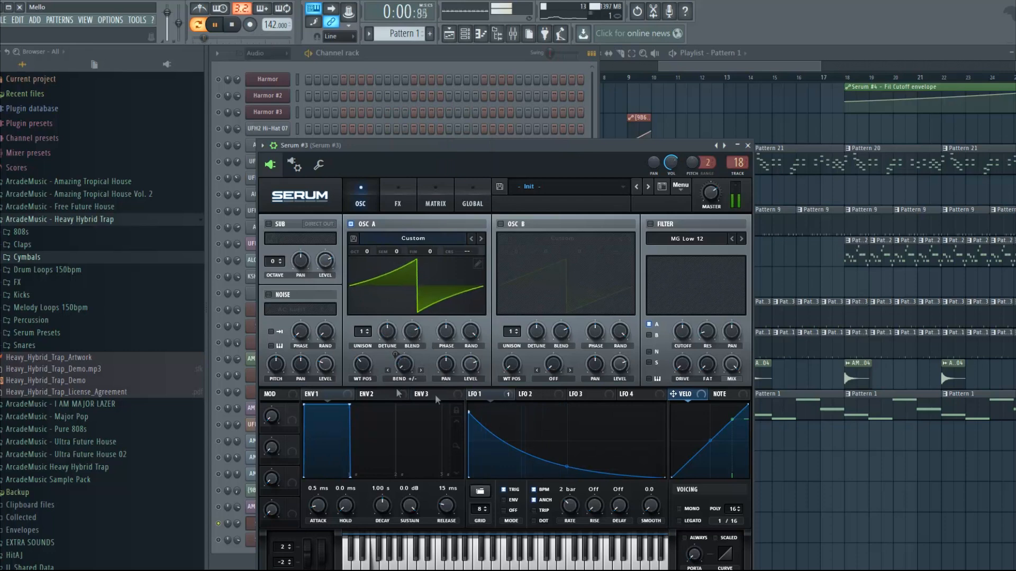
click(231, 25)
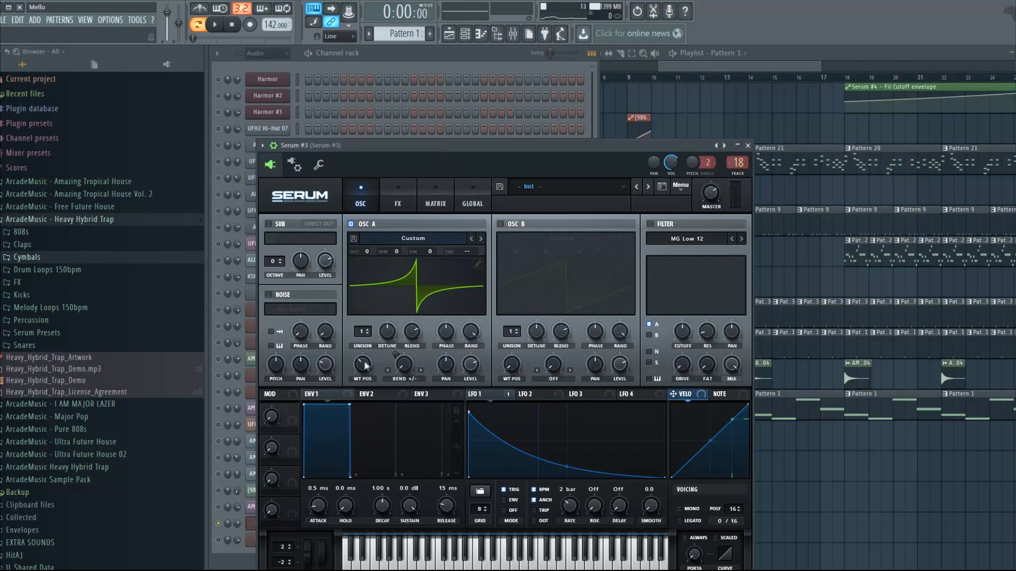
Step: Look through oscillator A's wavetable categories and the synth's main menu without choosing anything, and close Serum #3
mouse_move(363, 373)
click(422, 238)
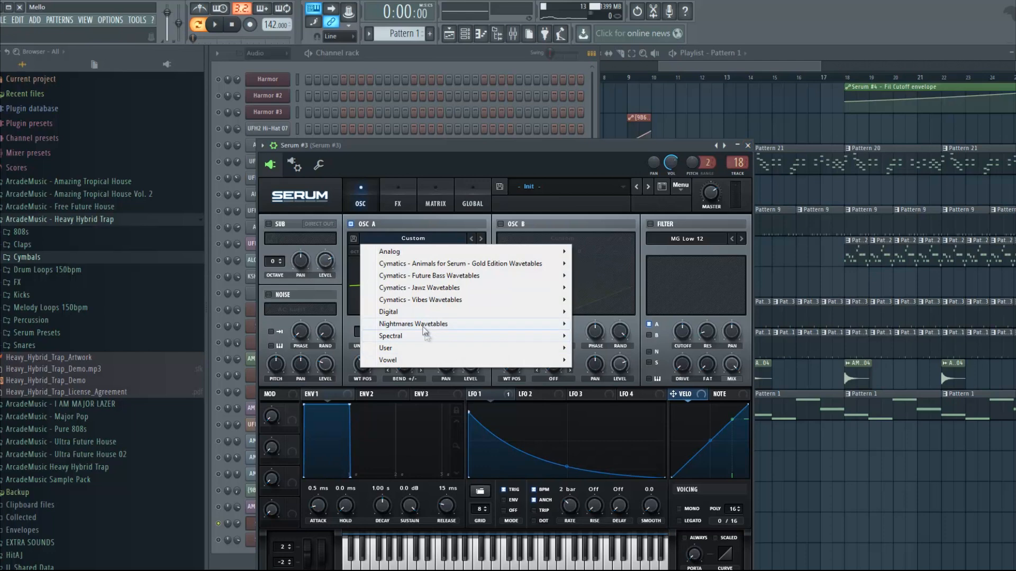
click(511, 148)
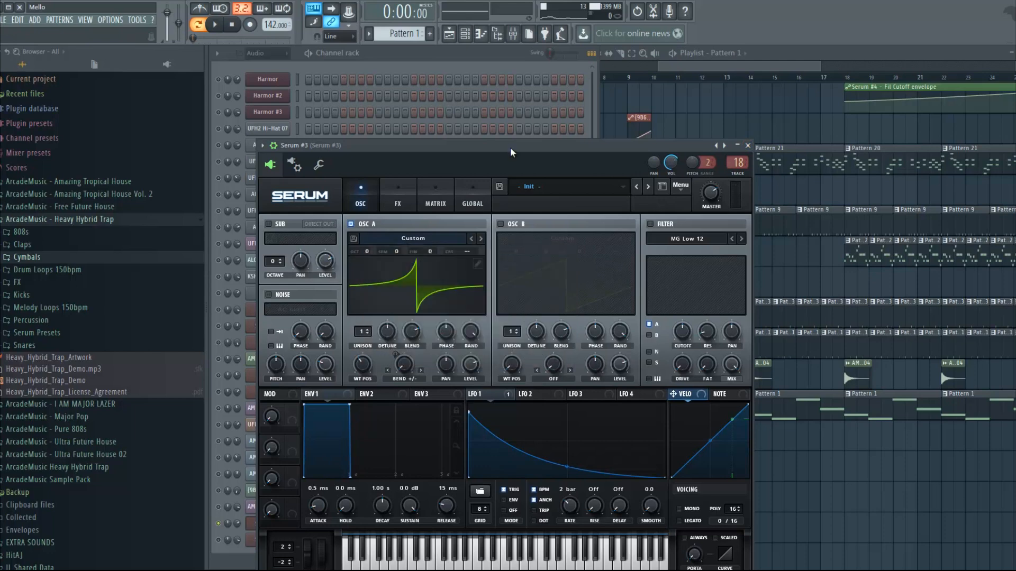
click(680, 188)
click(609, 151)
click(747, 145)
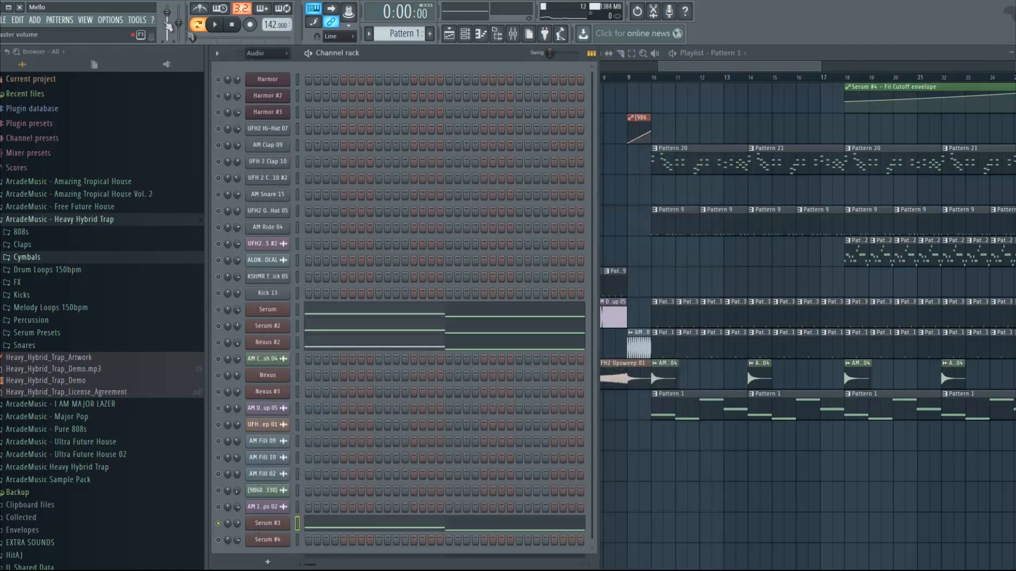
Step: Show the Serum #3 mixer track and open its Fruity parametric EQ 2 to review the low cut
click(270, 527)
click(513, 33)
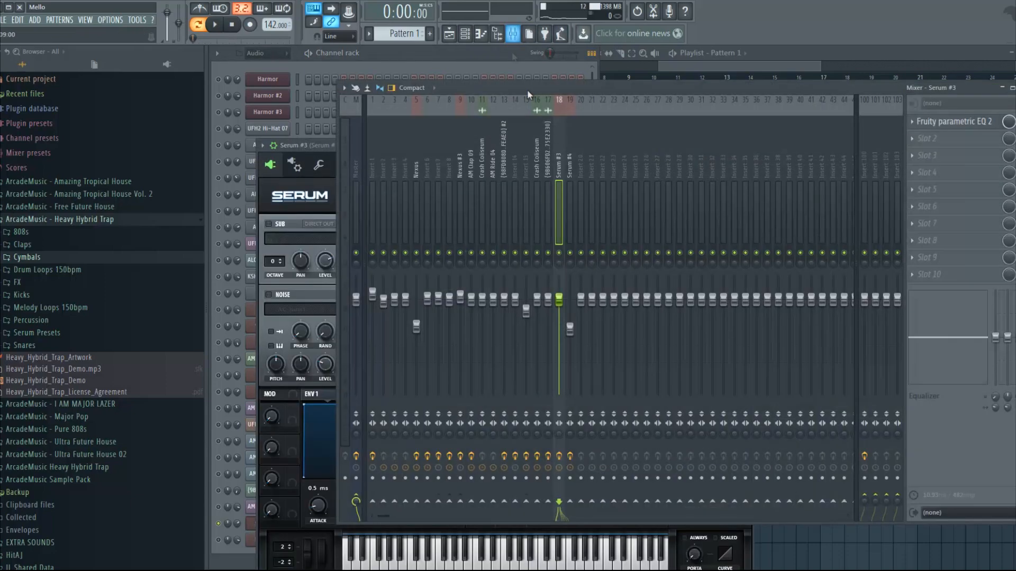
click(958, 123)
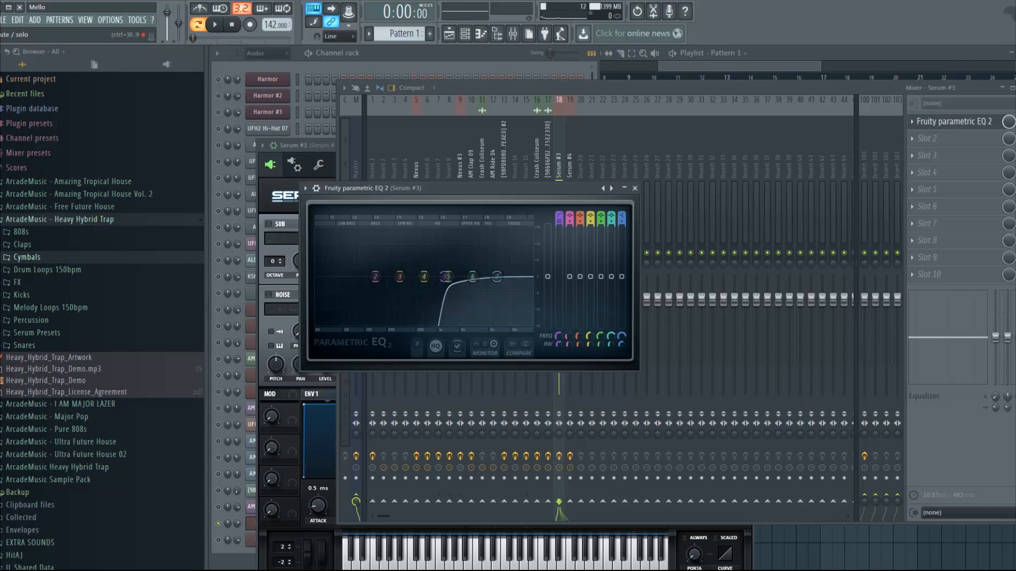
Step: Play the soloed Serum #3 part of Pattern 1 with its mixer track in view, and return to the channel rack
click(654, 257)
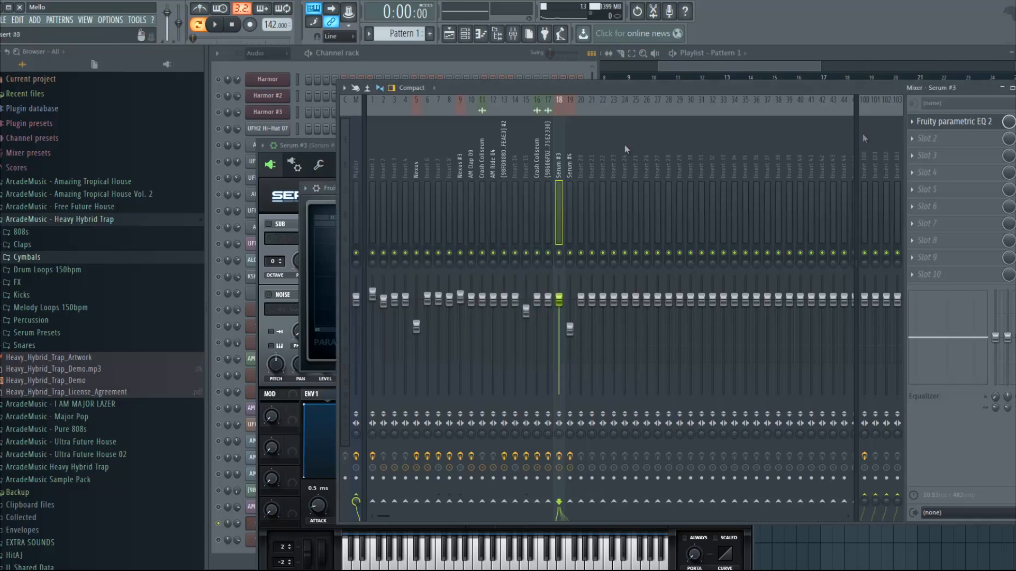
click(216, 28)
key(space)
click(215, 25)
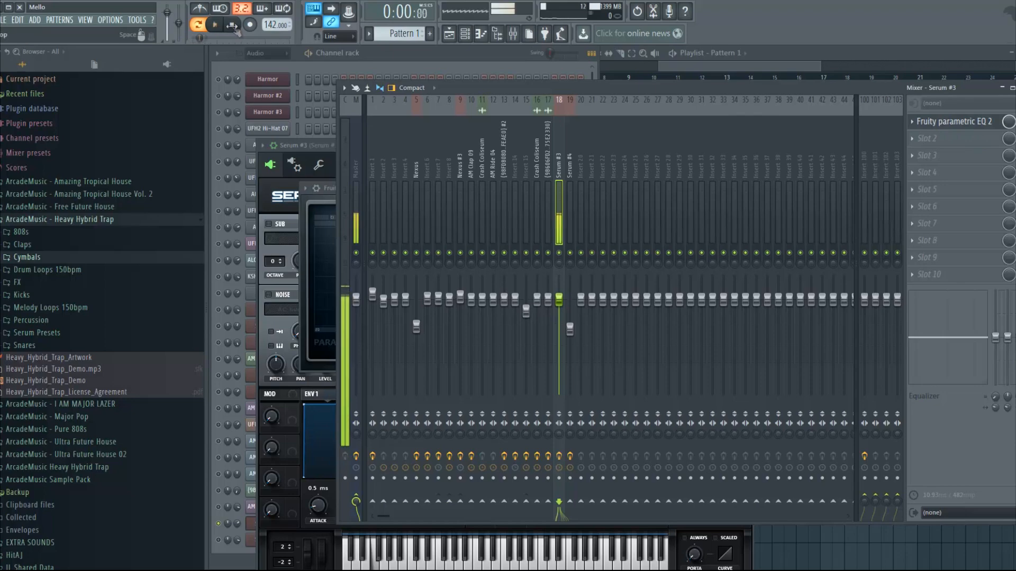
click(232, 25)
key(F9)
click(495, 55)
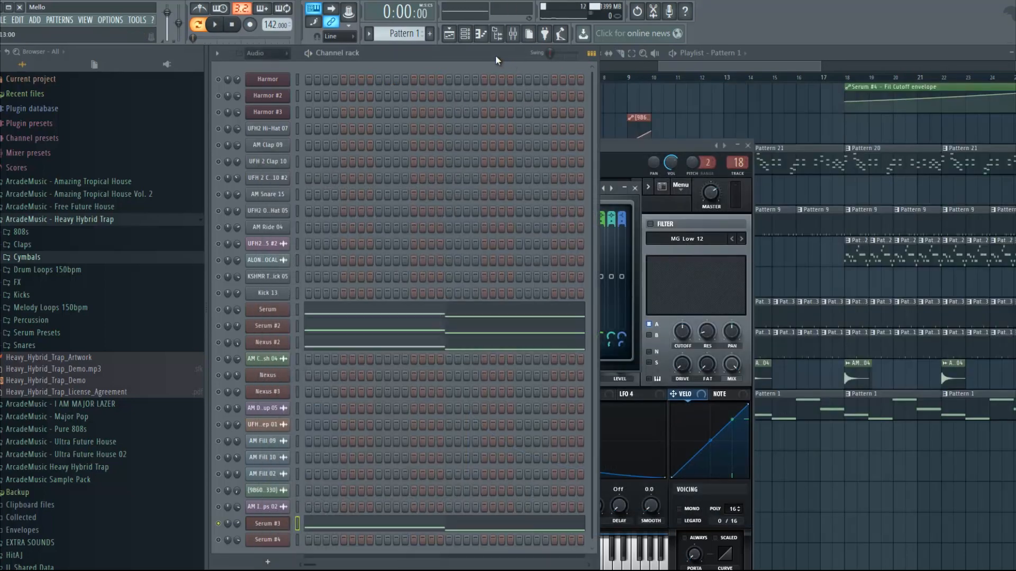
Step: Open the Nexus #2 synth, and bring up the Soundgoodizer and Fruity parametric EQ 2 on its mixer track
click(278, 342)
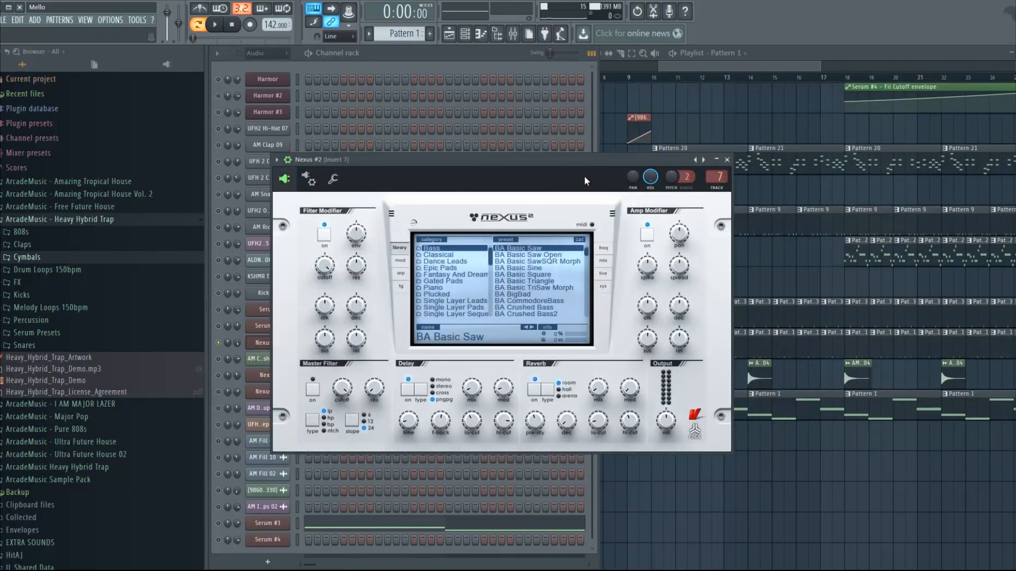
click(512, 33)
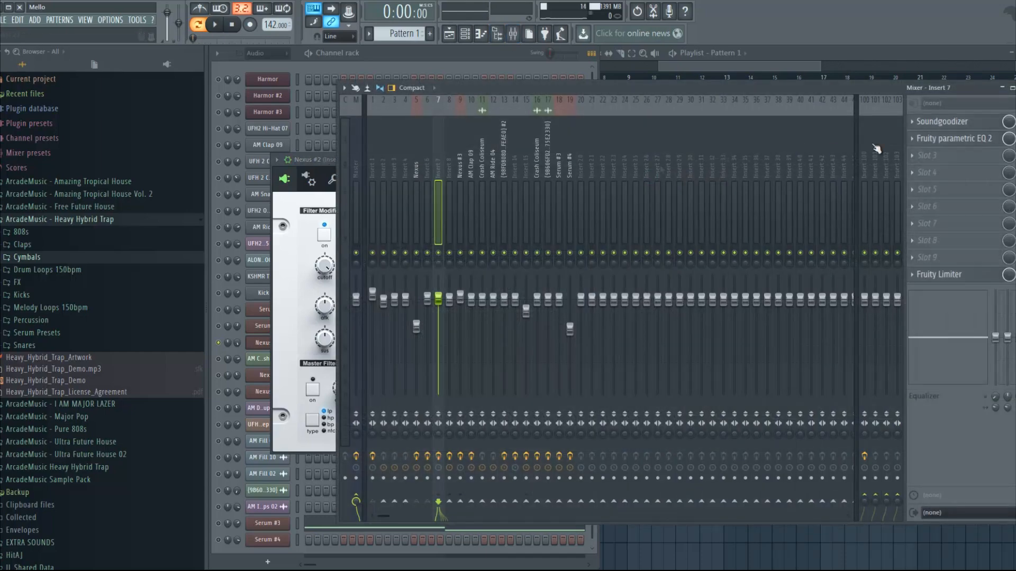
click(987, 124)
click(973, 141)
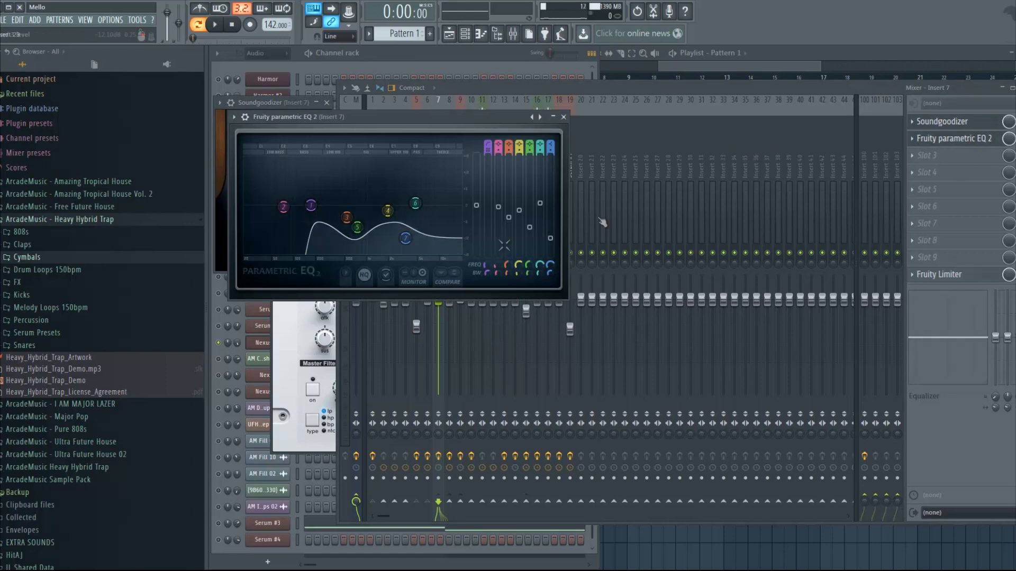
Step: Play the soloed Nexus #2 part of Pattern 1 to check its mixer level and EQ spectrum, and stop playback
click(740, 88)
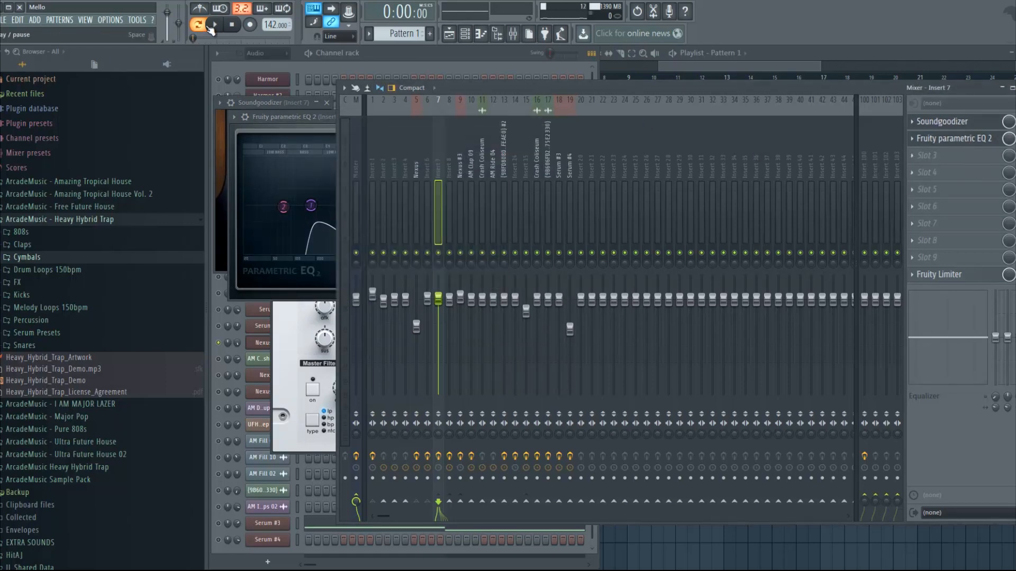
click(215, 27)
click(234, 26)
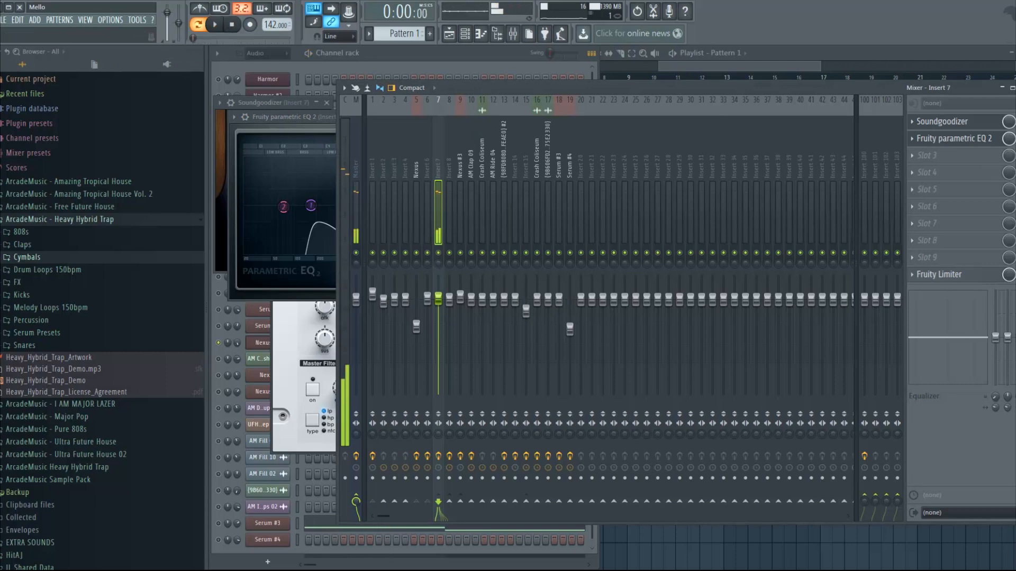
click(216, 26)
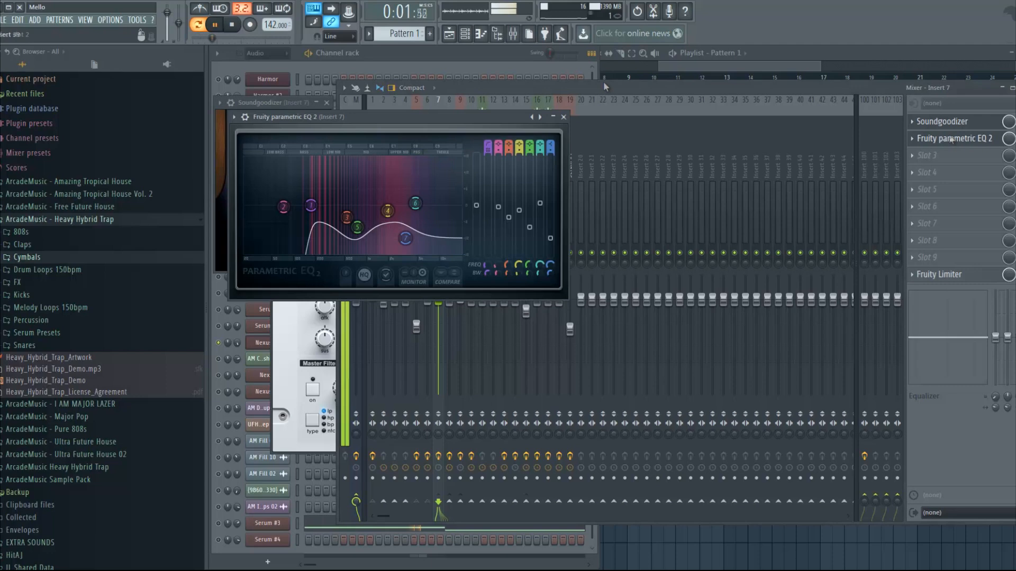
click(231, 26)
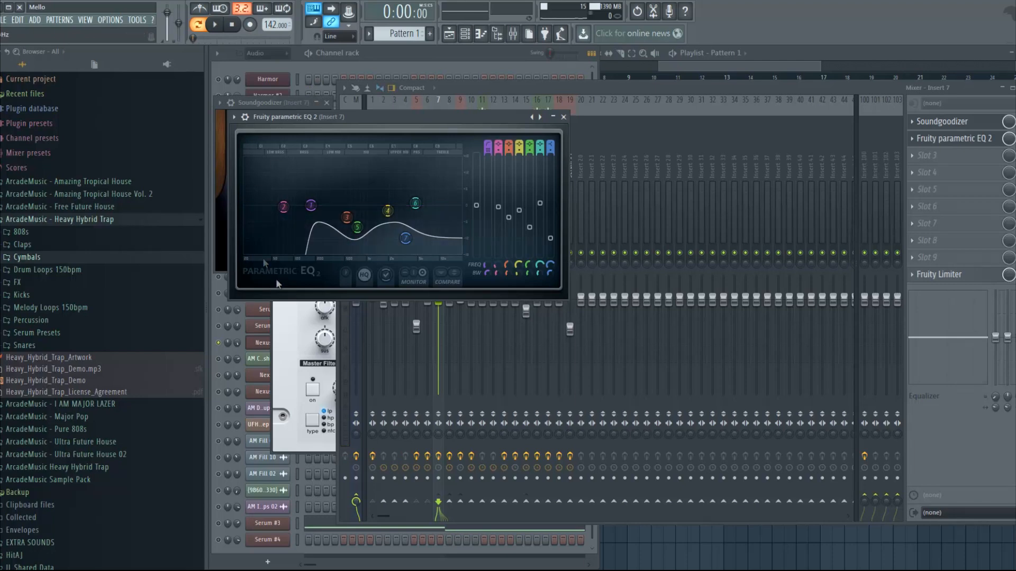
Step: Examine bands 2, 5 and 7 in Nexus #2's Fruity parametric EQ 2, and close the equalizer
mouse_move(268, 197)
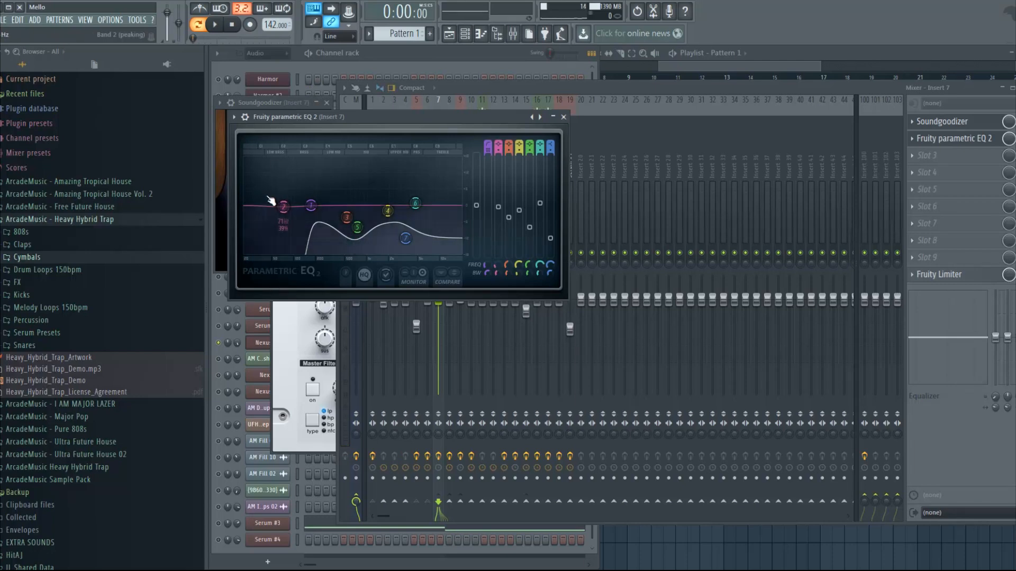
mouse_move(358, 232)
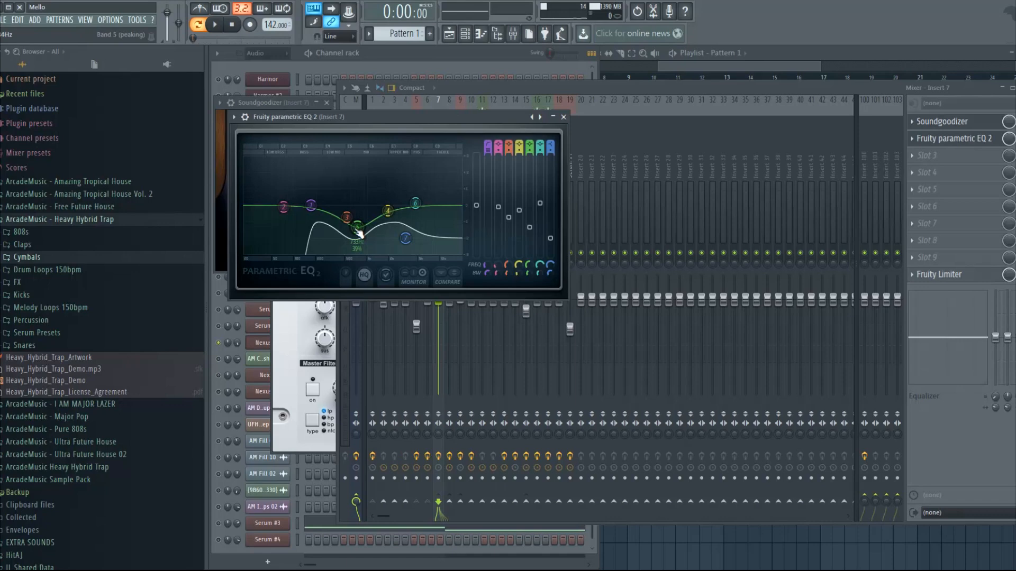
mouse_move(412, 240)
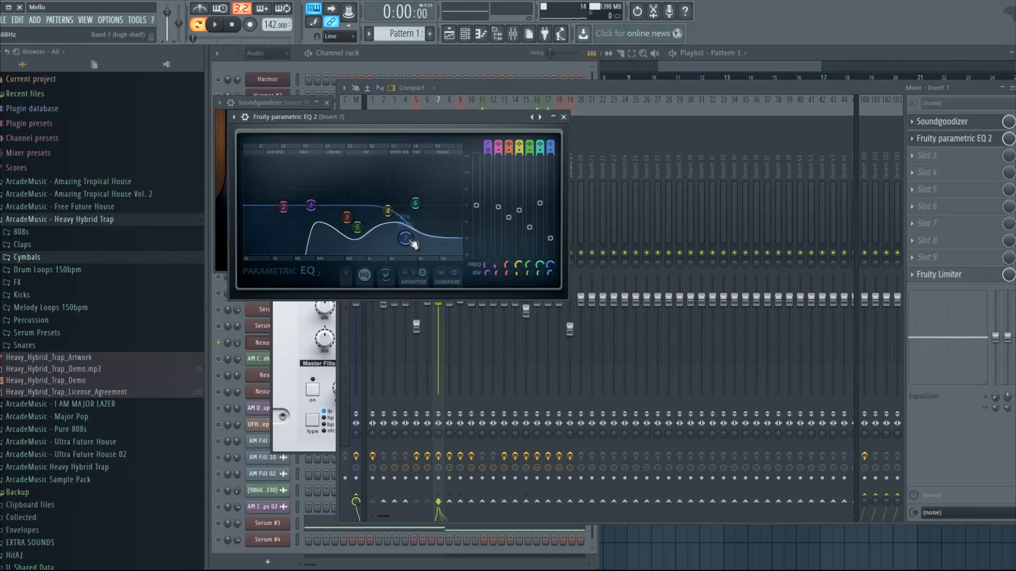
click(564, 118)
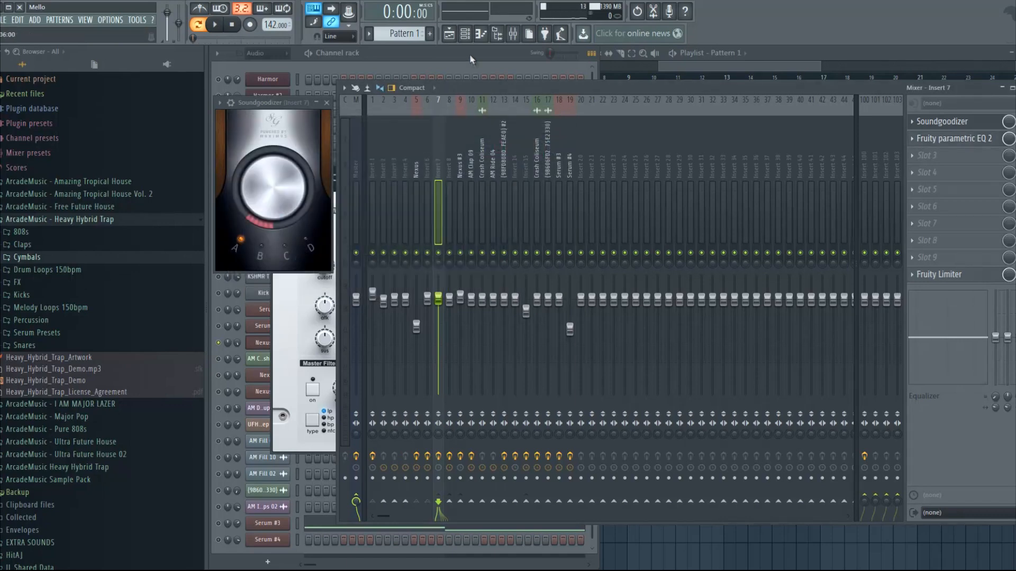
Step: Enable Serum #3 alongside Nexus #2 in the channel rack and play their Pattern 1 parts together
key(Escape)
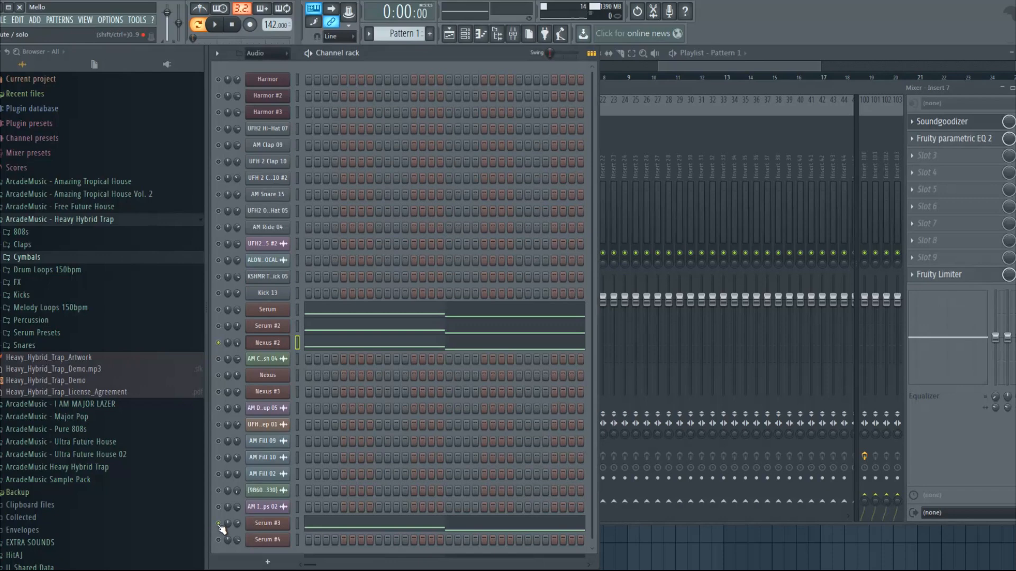
click(216, 25)
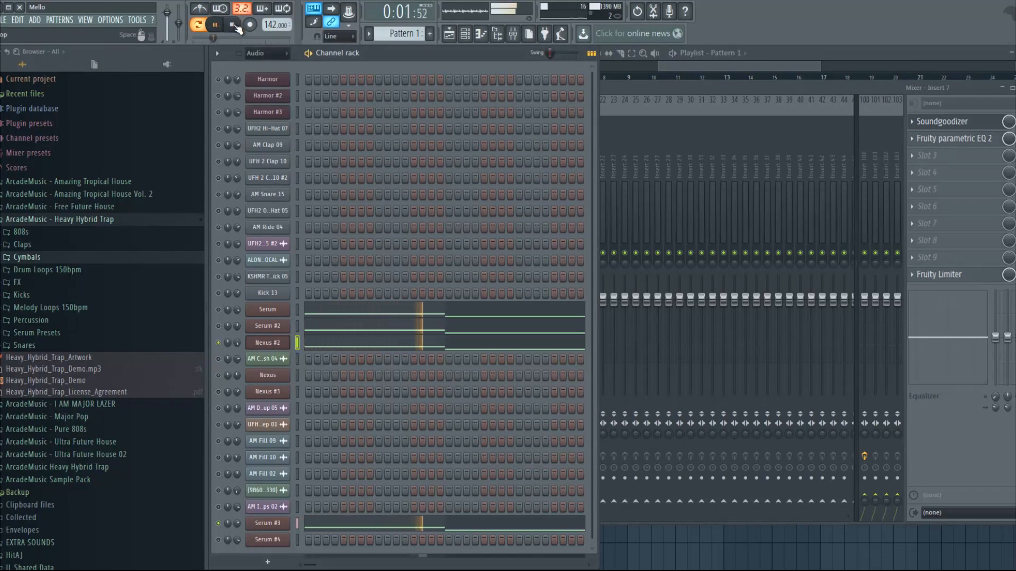
click(236, 26)
Step: Turn all channels back on by unsoloing Nexus #2, and play Pattern 1 with all its layers
right_click(217, 344)
click(228, 350)
right_click(218, 344)
click(228, 350)
key(space)
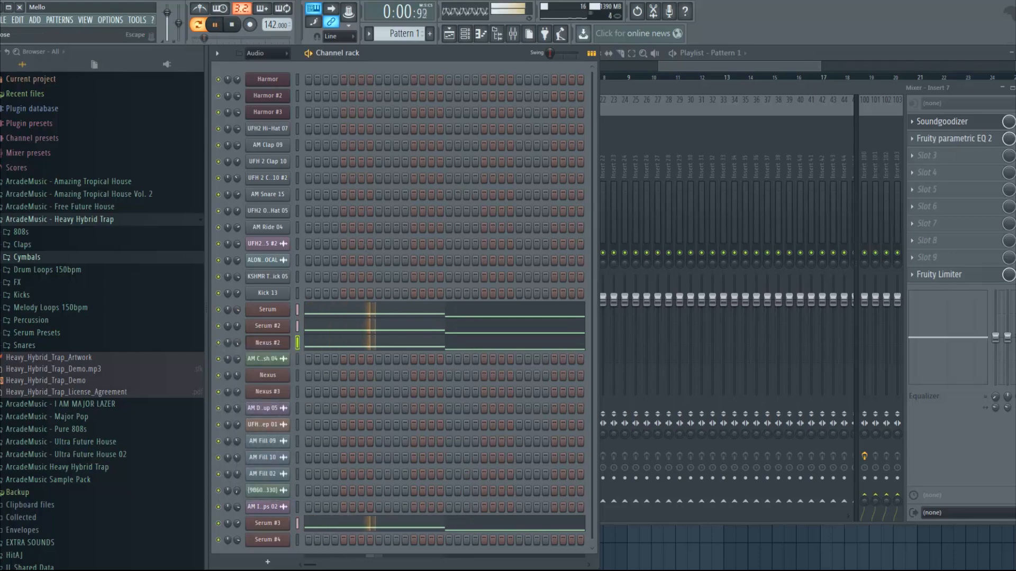
Step: Close the mixer and the Nexus #2 synth while Pattern 1 plays, and stop playback
click(747, 78)
click(727, 160)
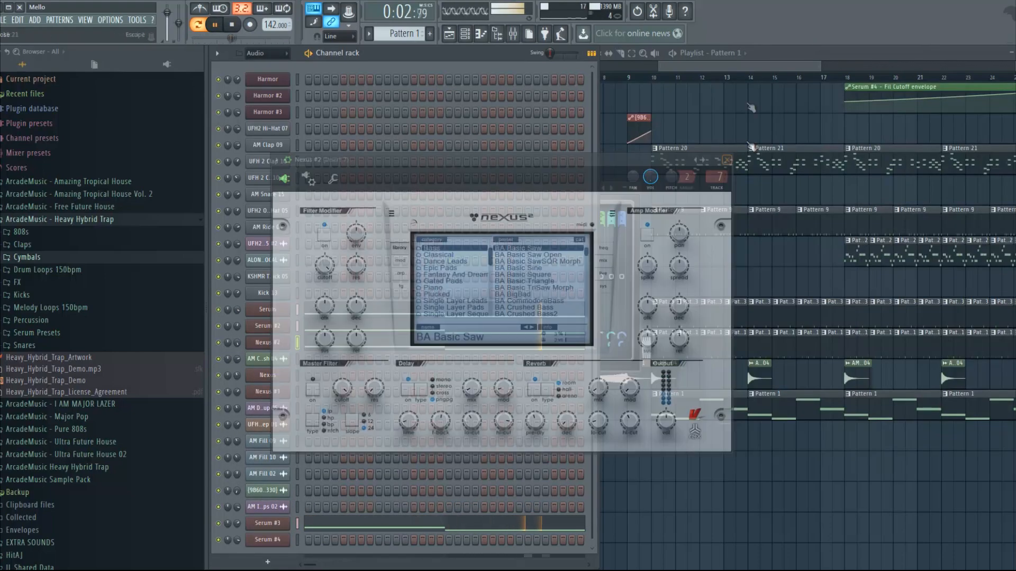
click(811, 52)
click(320, 50)
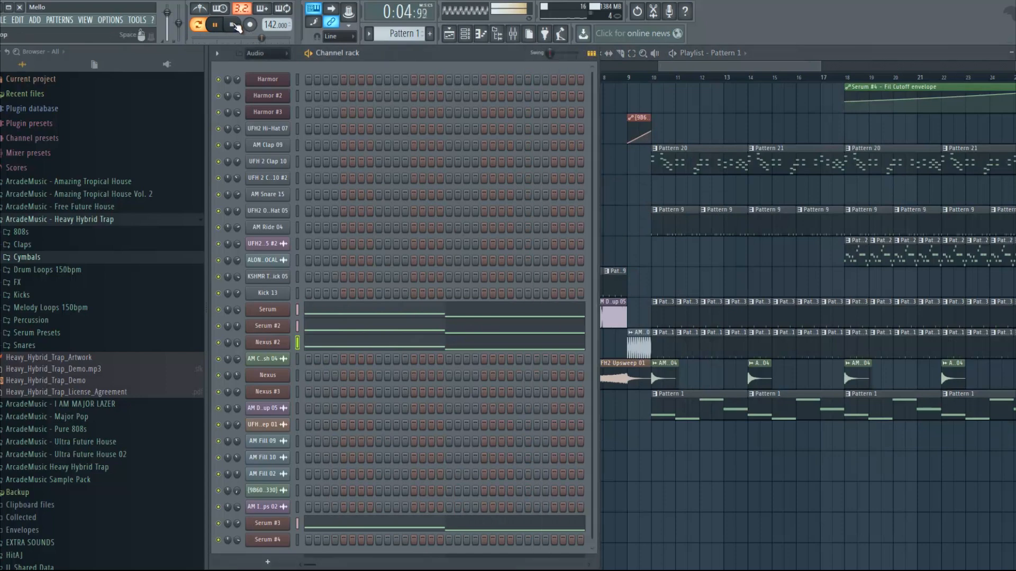
click(233, 25)
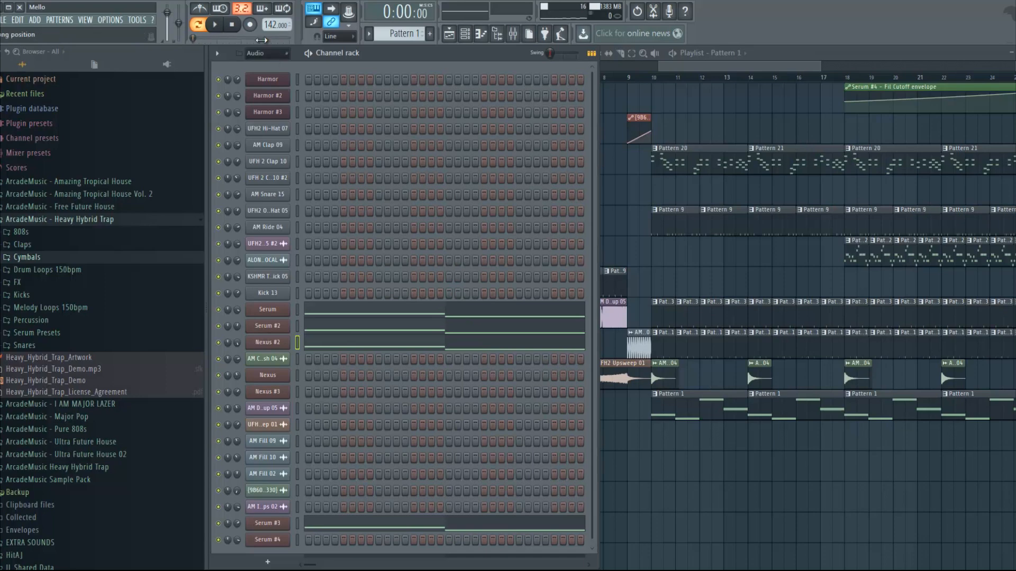
Step: Place the song position at bar 10 and solo playlist Track 3, selecting its Pattern 20 clip
click(639, 80)
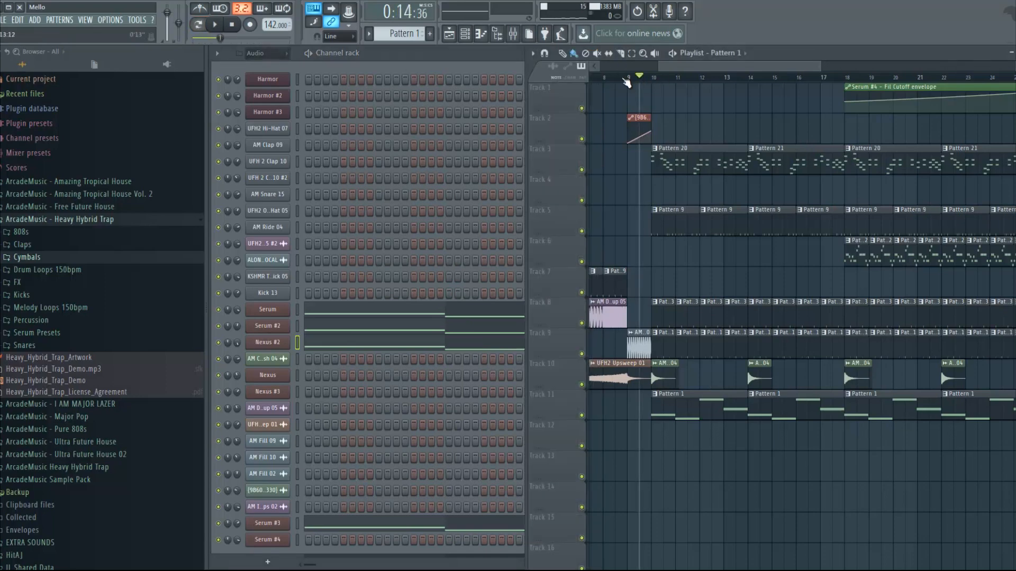
click(626, 81)
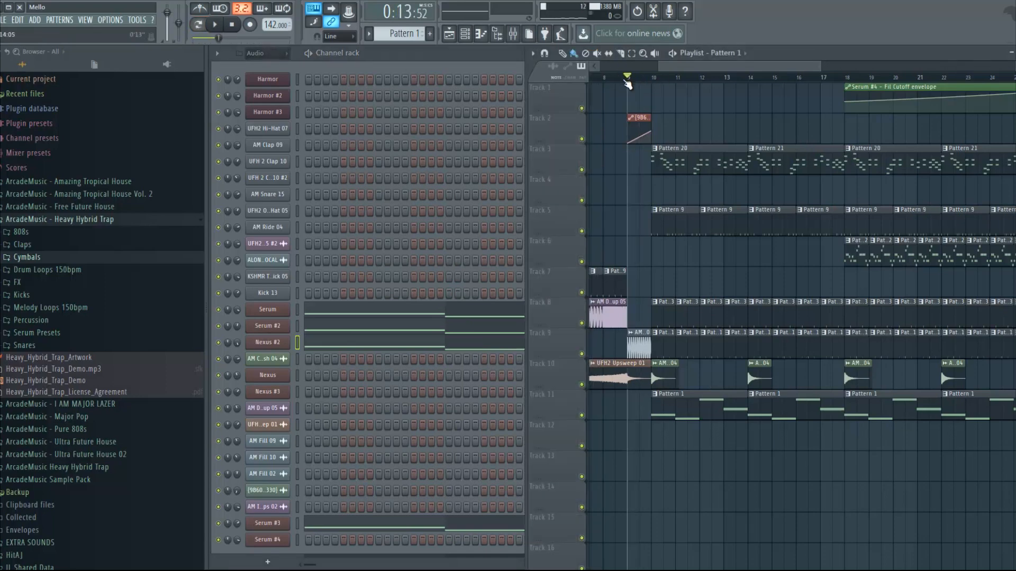
click(652, 79)
ctrl+click(582, 170)
click(663, 150)
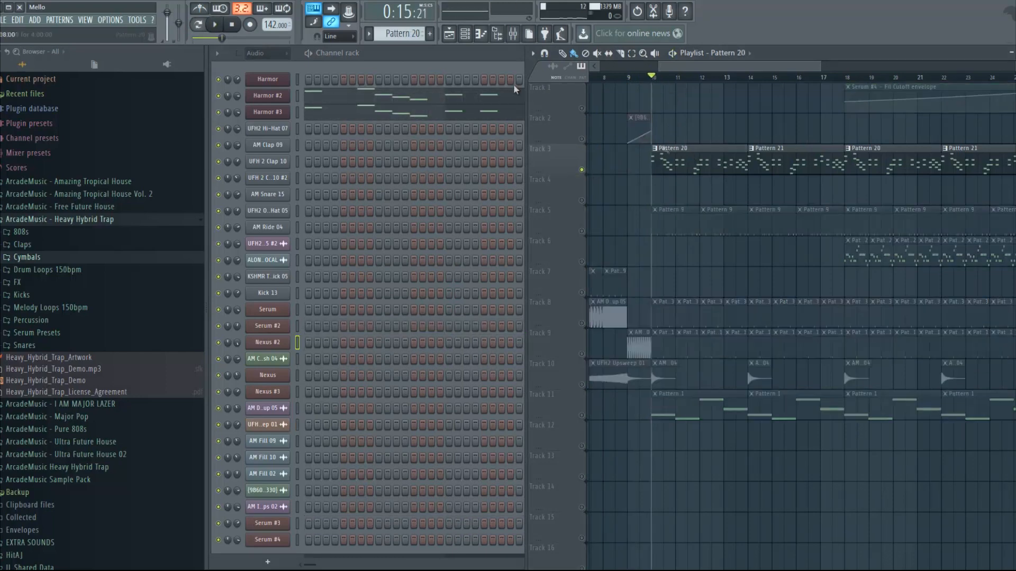
Step: Switch to pattern mode and play the Harmor #2 and Harmor #3 parts of Pattern 20
click(404, 52)
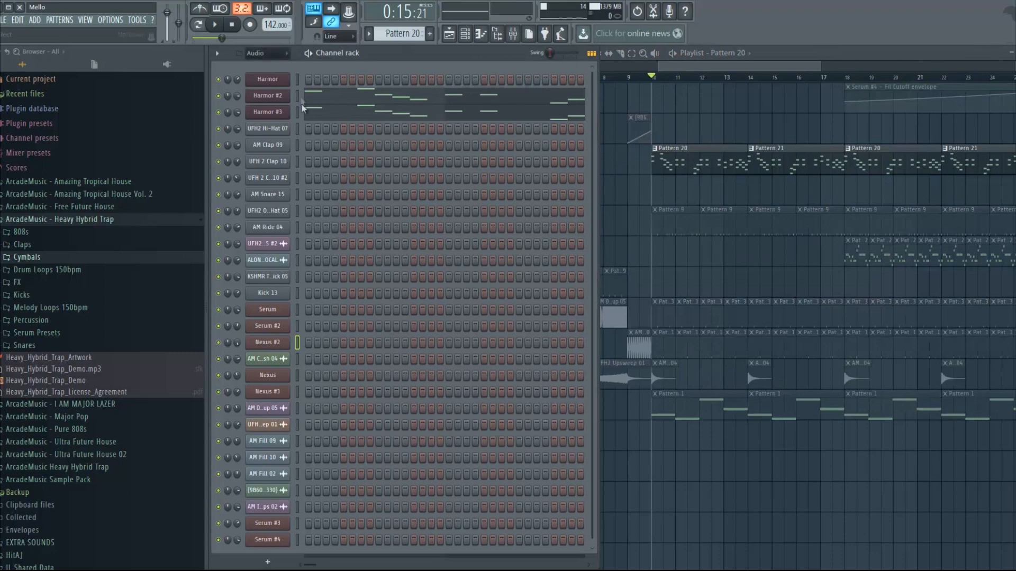
click(198, 25)
key(space)
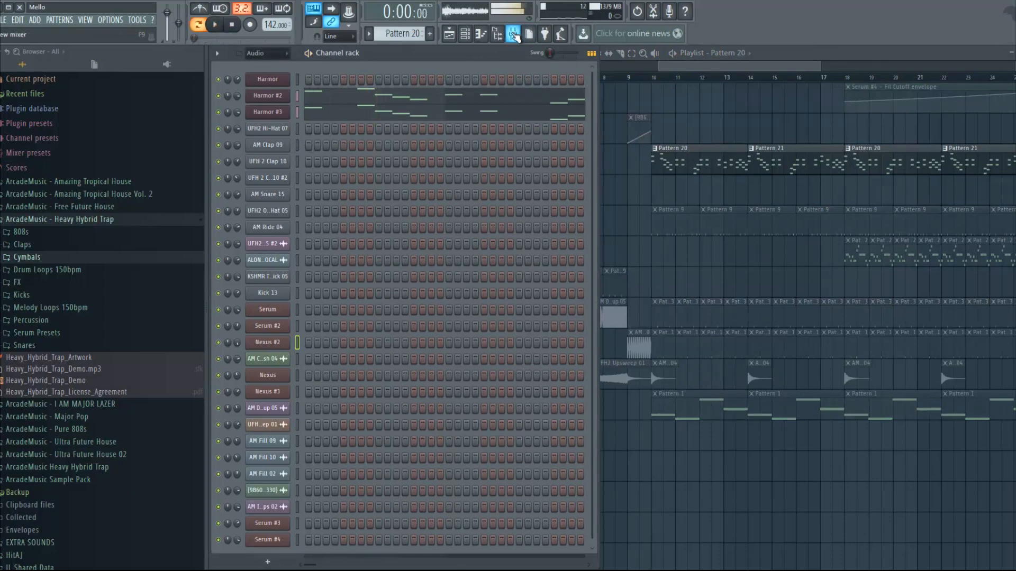
Step: Show the effects on mixer tracks Insert 15 and Insert 14, and open Insert 14's Fruity Reeverb
click(513, 34)
click(529, 151)
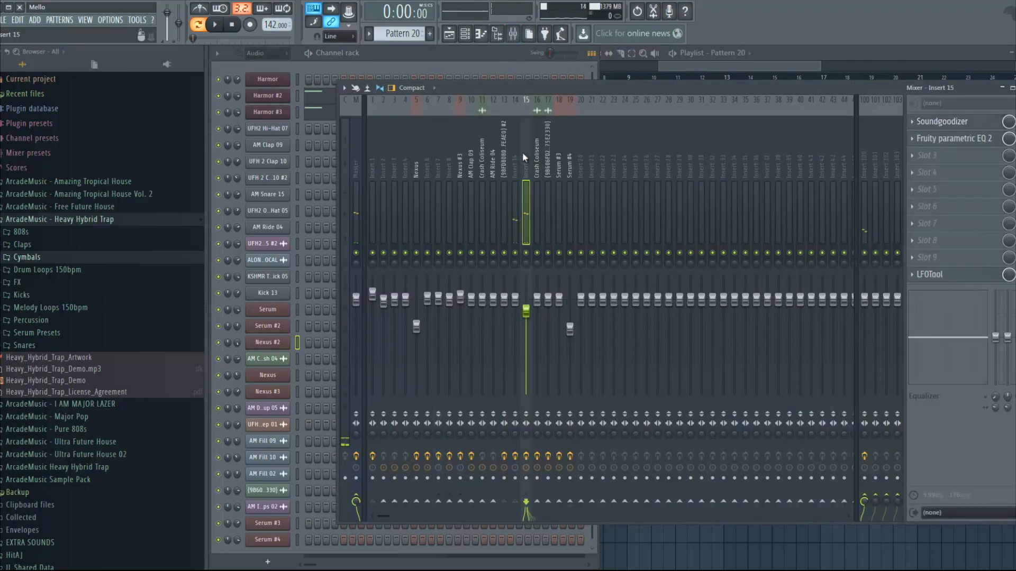
click(519, 154)
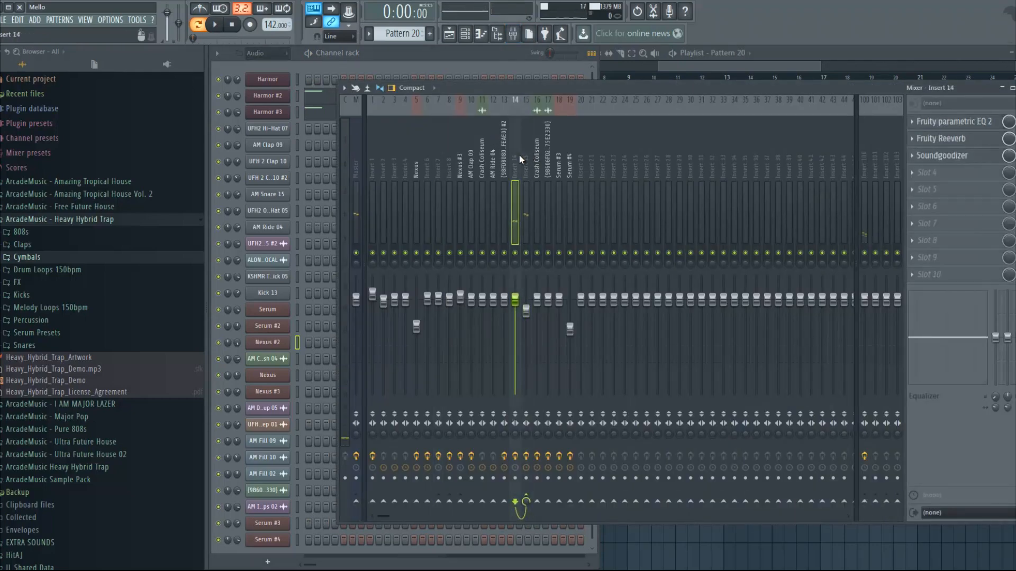
click(953, 139)
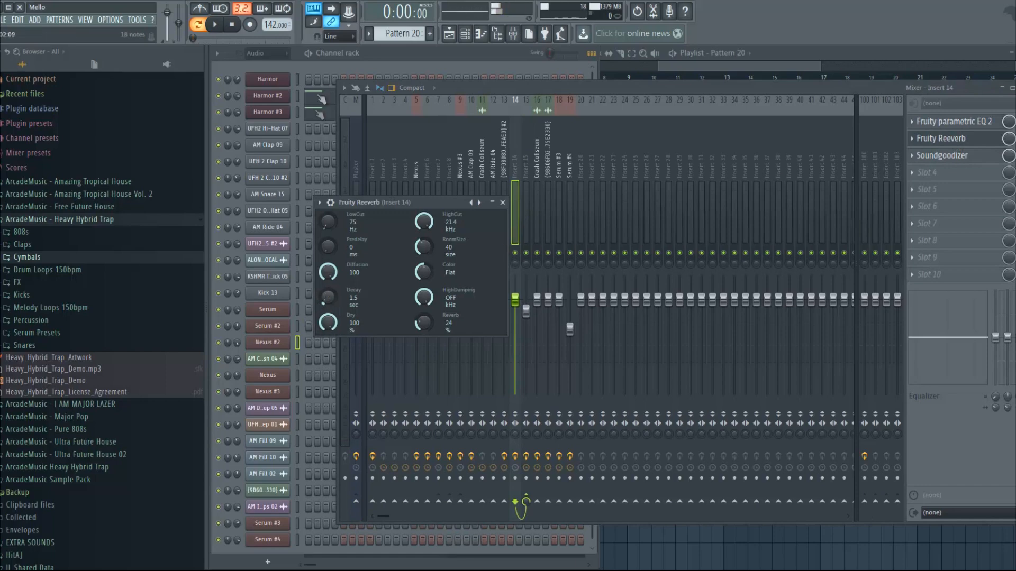
Step: Select the Harmor #2 channel, and review Insert 14's Fruity parametric EQ 2 and Fruity Reeverb settings
click(297, 112)
click(297, 96)
click(726, 94)
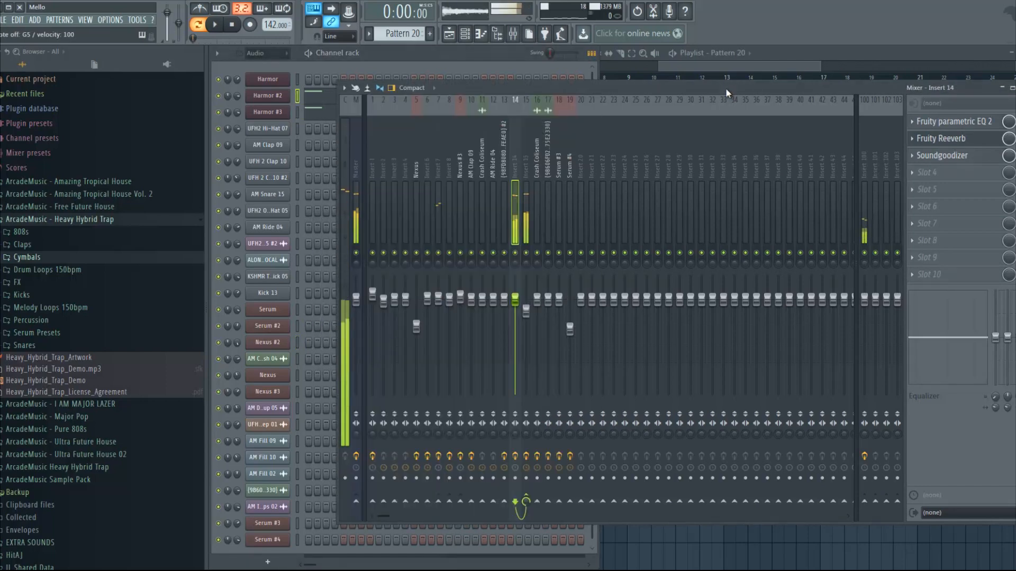
click(941, 124)
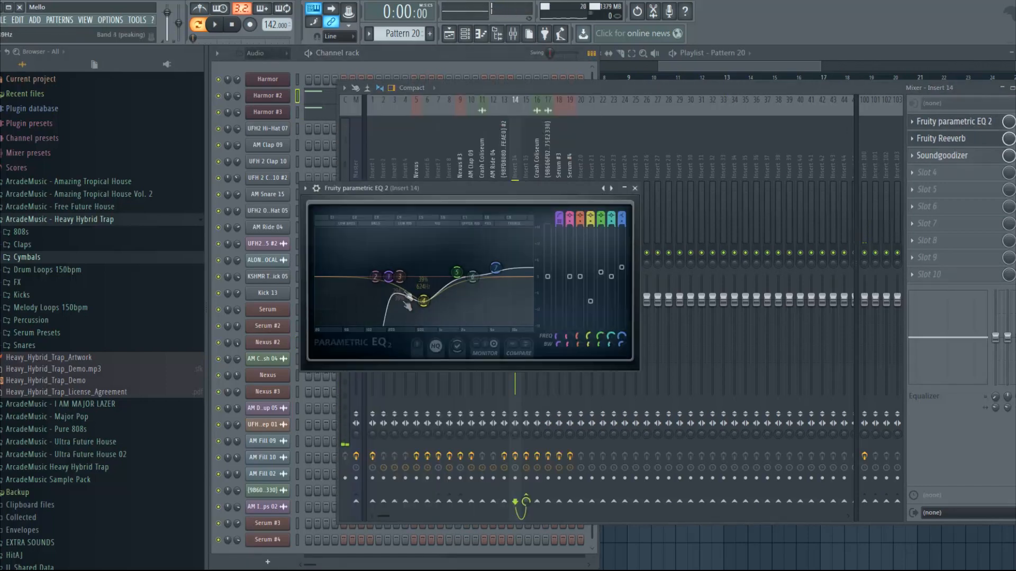
click(635, 188)
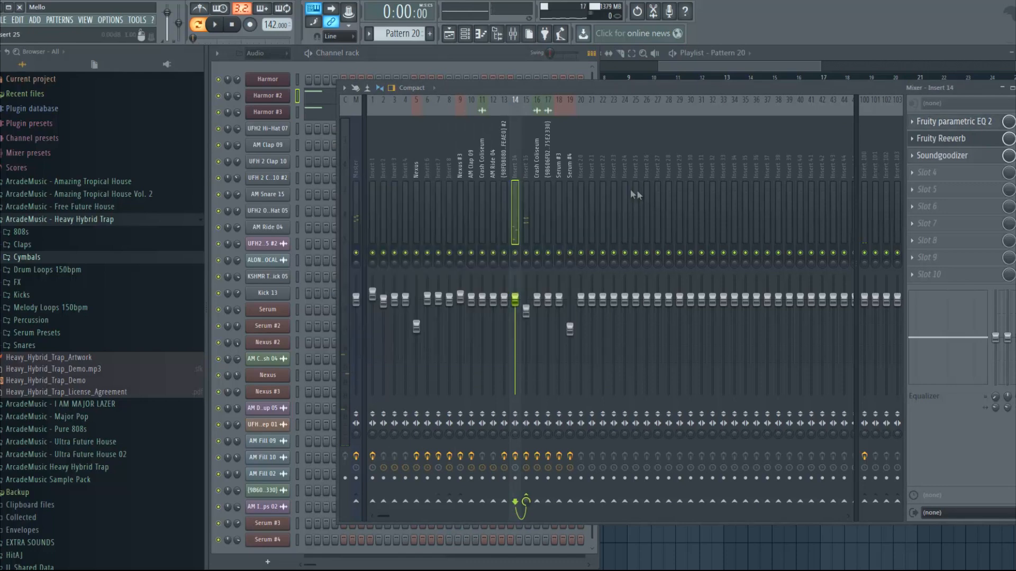
click(940, 138)
click(503, 203)
Step: Open Harmor #2's piano roll for Pattern 20 to examine the melody notes, and close it
click(300, 108)
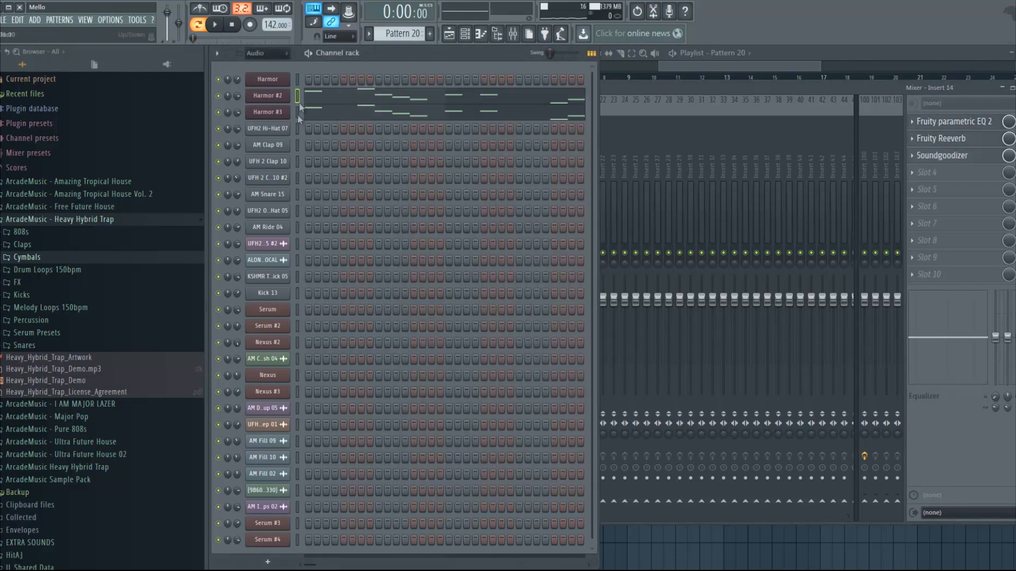
click(313, 105)
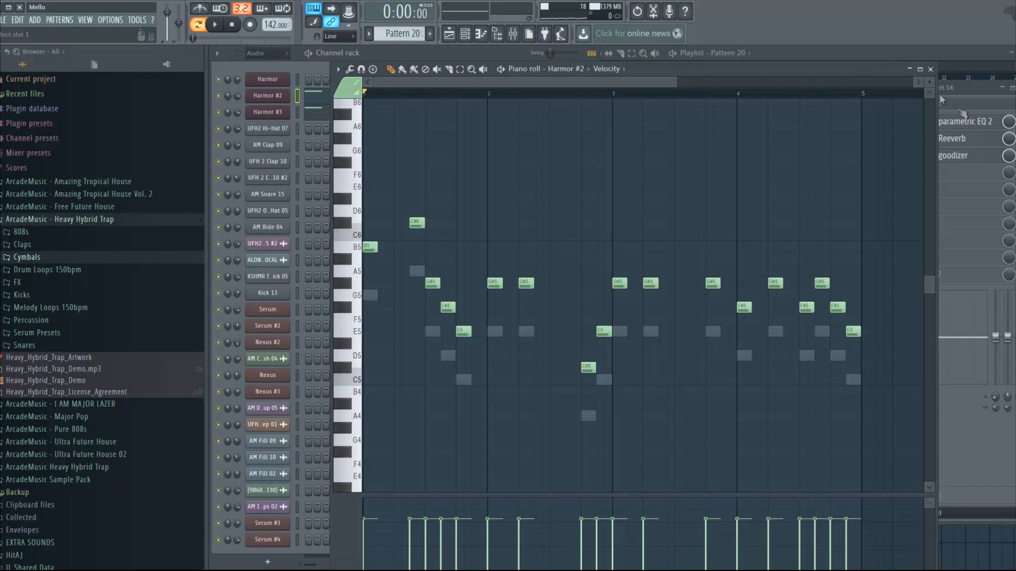
click(930, 69)
Step: Return to song mode and play the soloed playlist Track 3 from bar 10
click(867, 59)
click(655, 77)
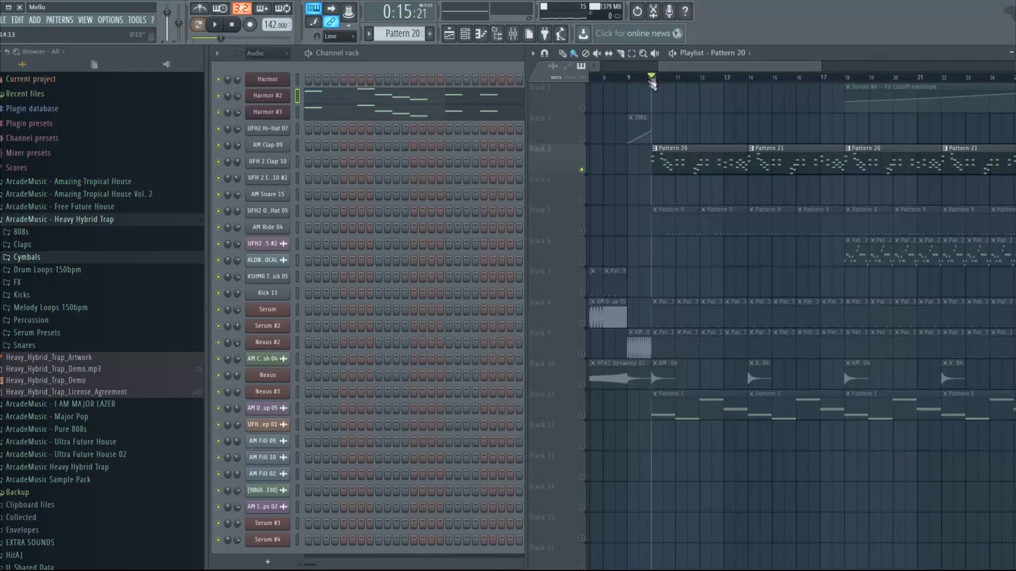
key(space)
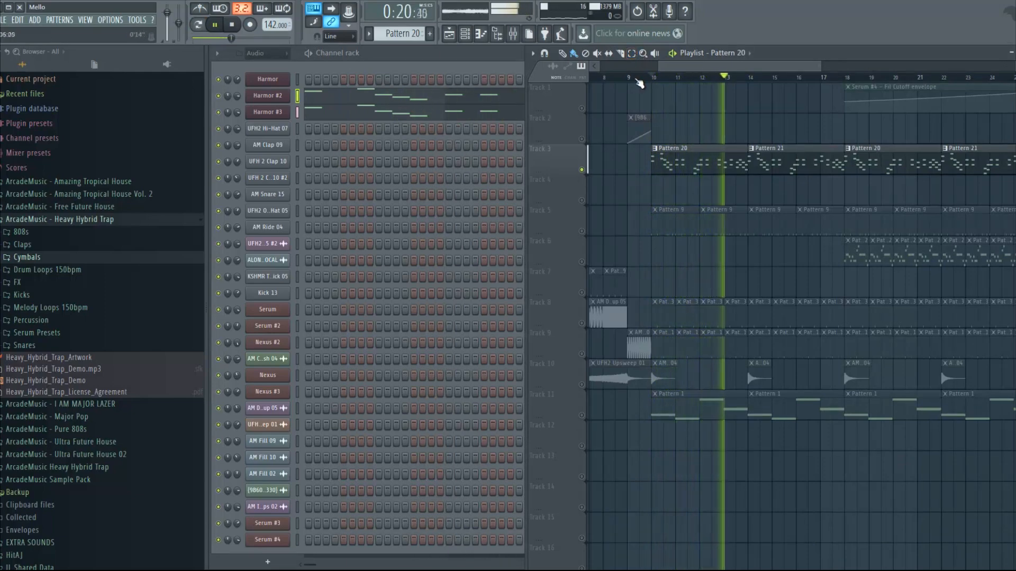
Step: Stop playback, unsolo playlist Track 3, and play Pattern 9 alone in pattern mode to hear its kick part
key(space)
right_click(582, 170)
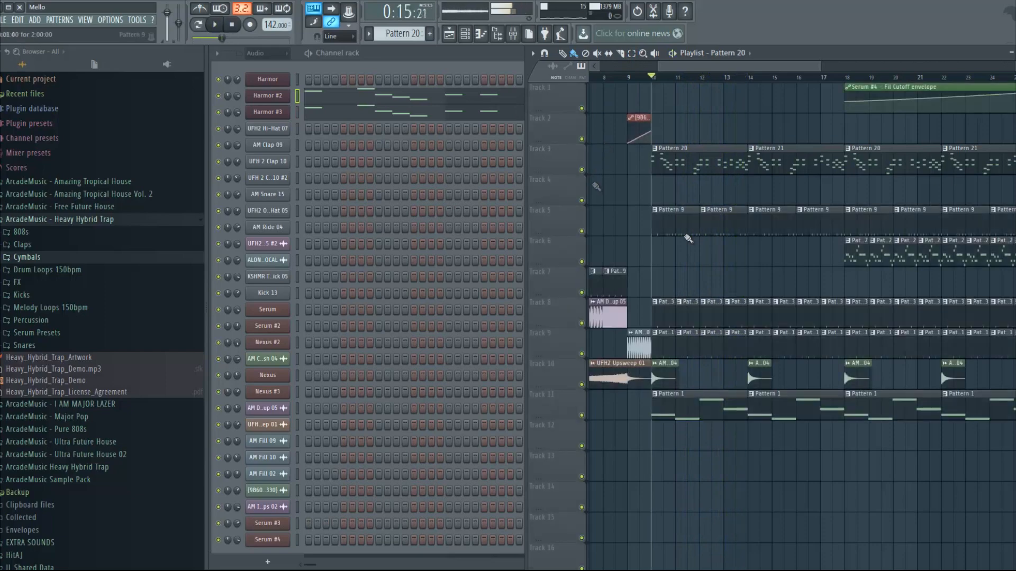
click(678, 225)
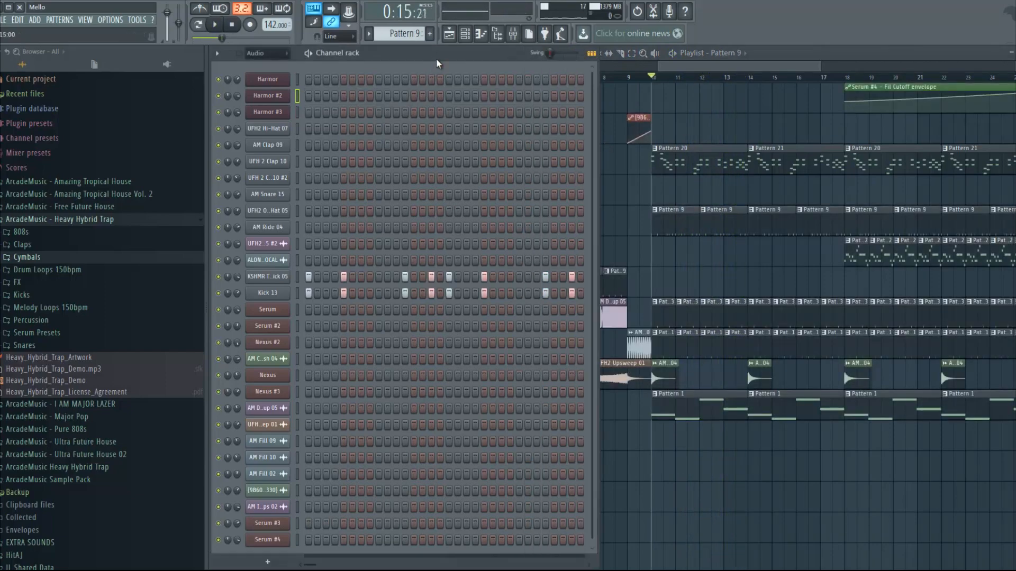
click(213, 25)
click(198, 24)
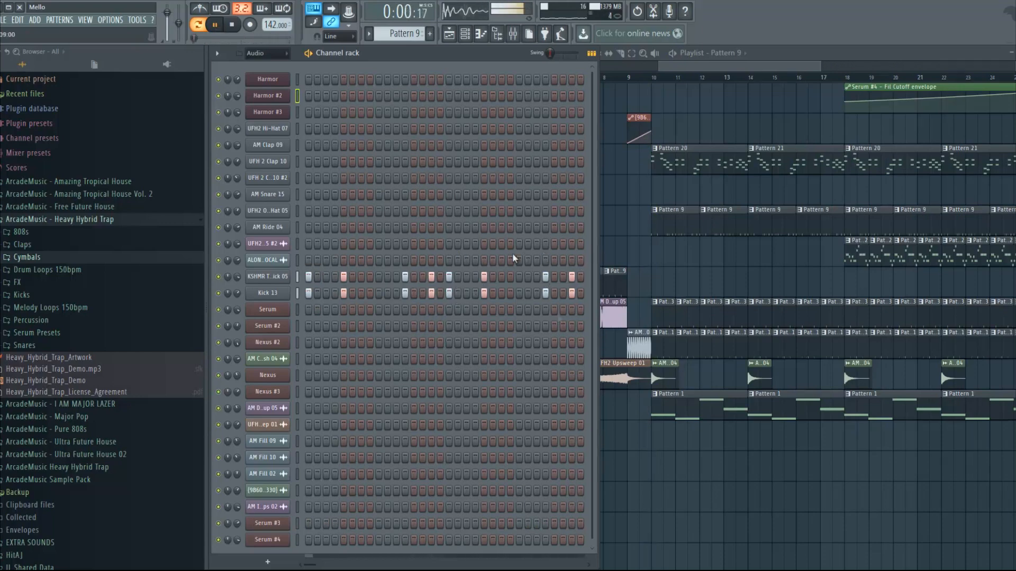
key(space)
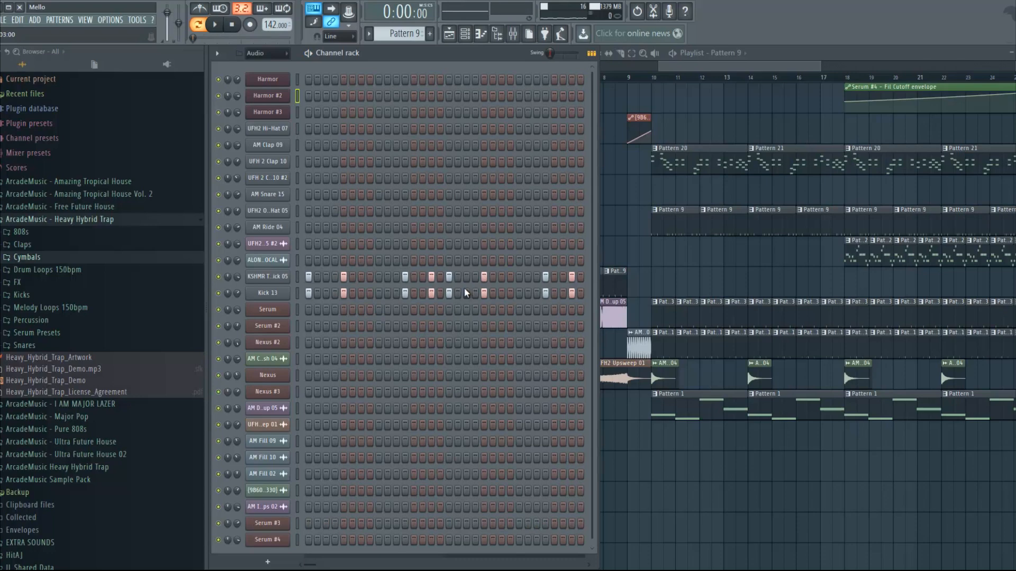
Step: Return to song mode and play the soloed playlist Track 6 with the Track 1 automation from bar 18
click(652, 80)
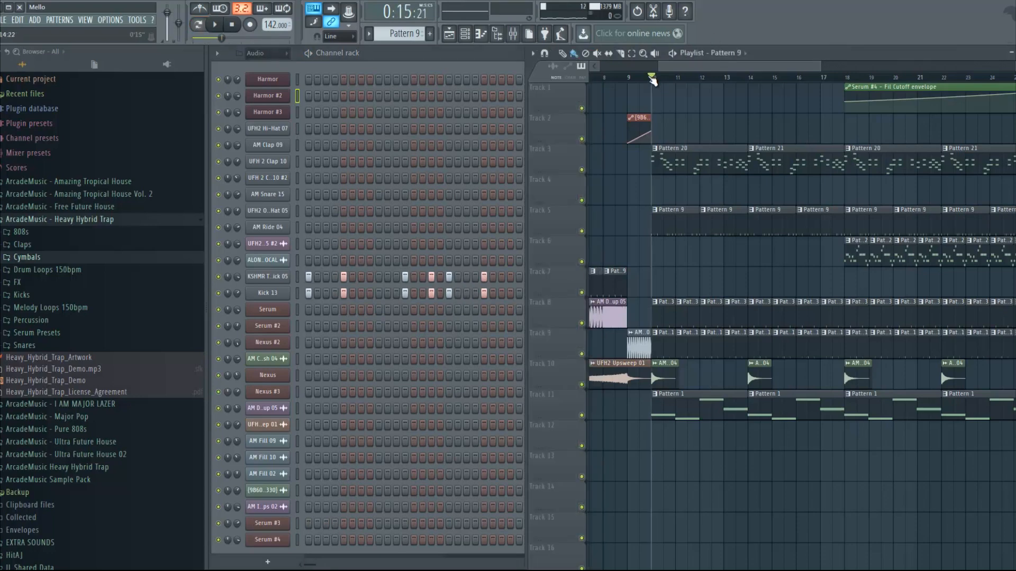
scroll(652, 81, down, 3)
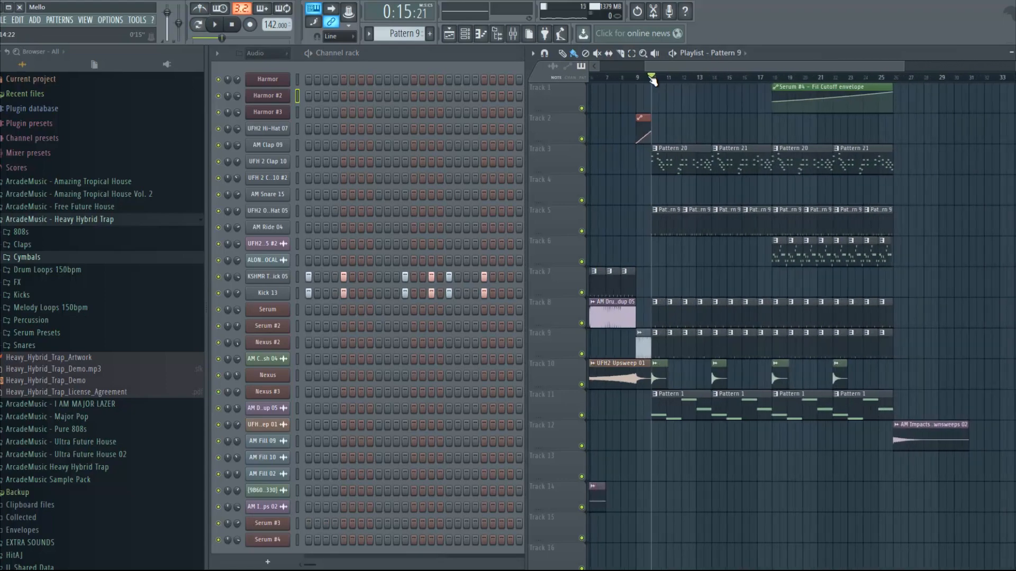
click(768, 80)
scroll(773, 80, up, 3)
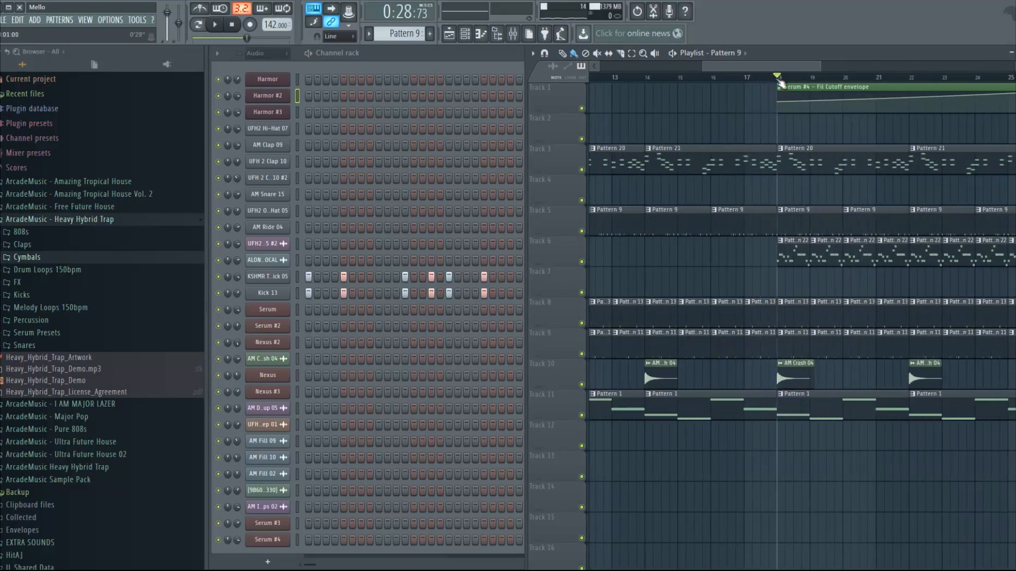
key(space)
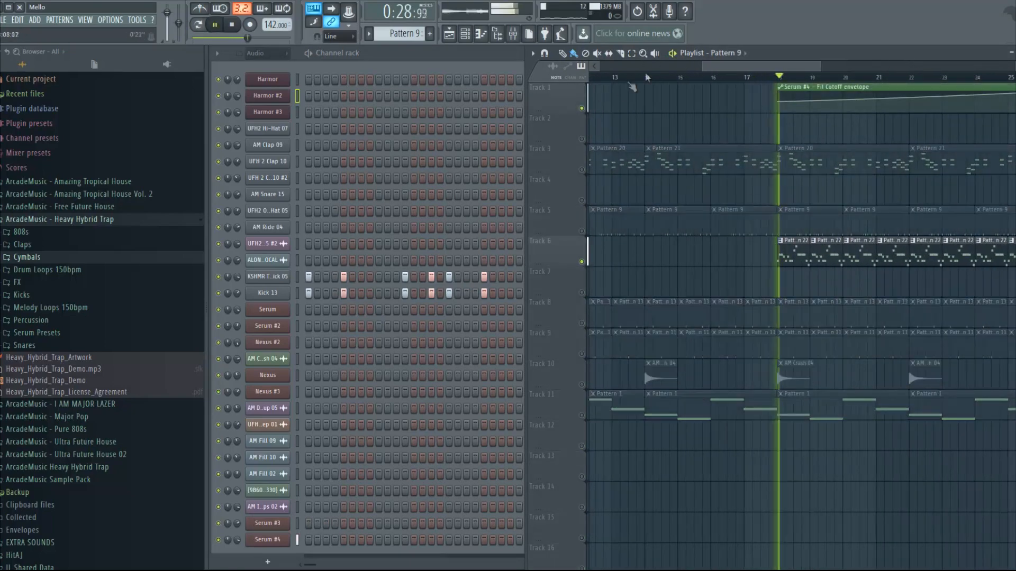
Step: Select Pattern 22 on Track 6, examine its Serum #4 notes in the channel rack, and stop playback
drag(730, 64, 736, 66)
click(765, 245)
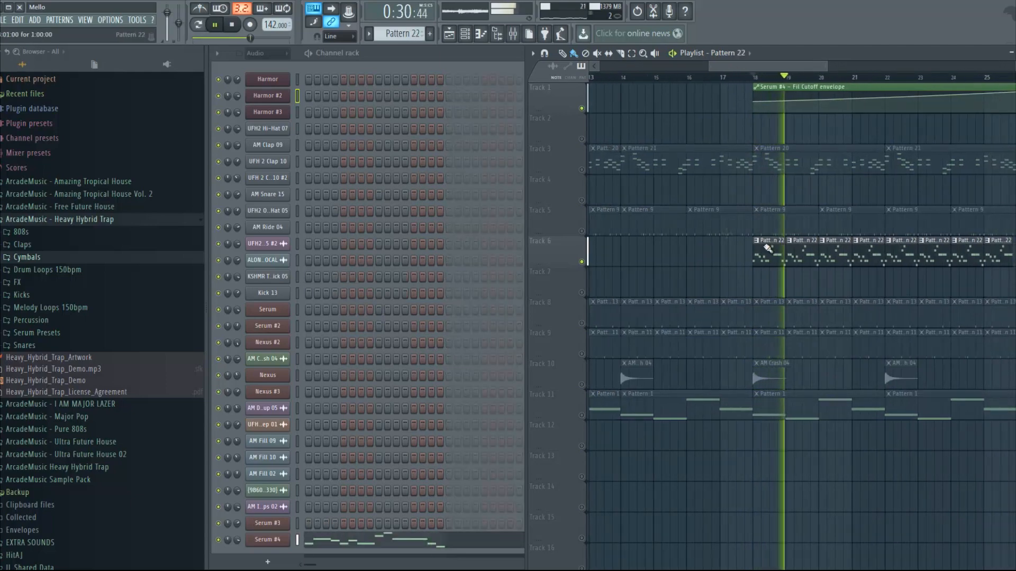
click(396, 69)
scroll(365, 277, down, 1)
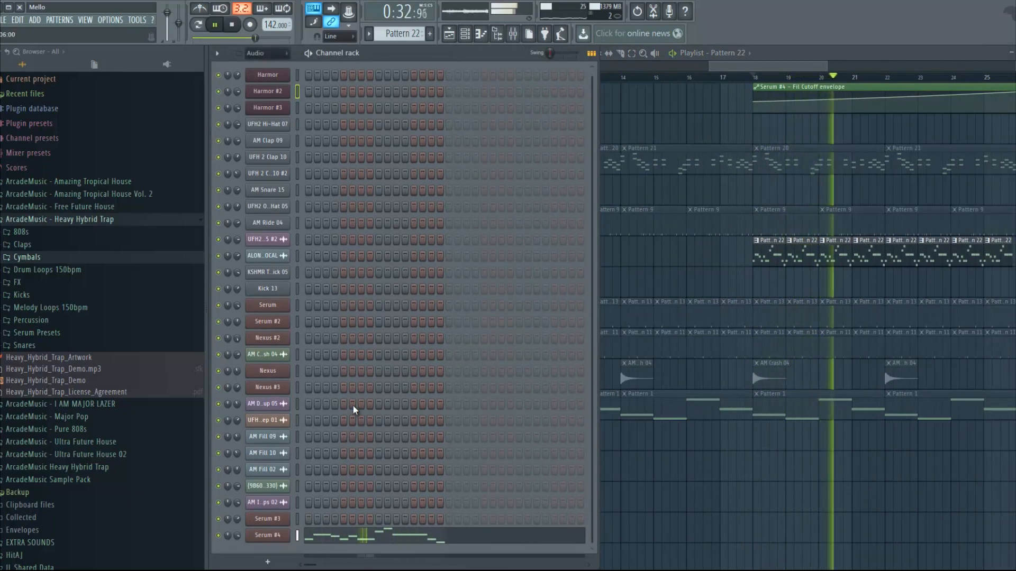
key(space)
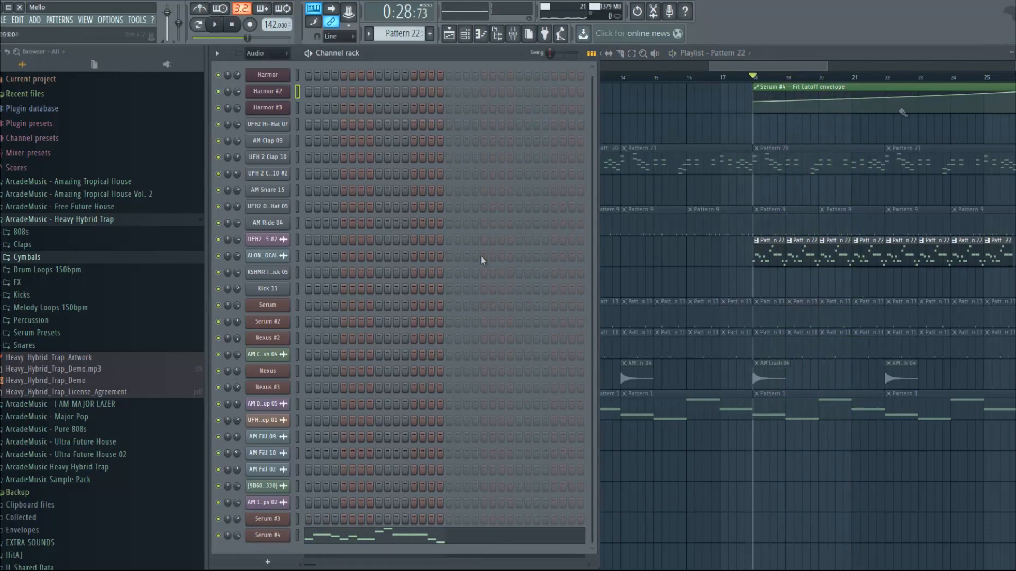
Step: Open the Serum #4 channel to review its LEAD - Pluck My Glass preset settings, and close it
click(277, 537)
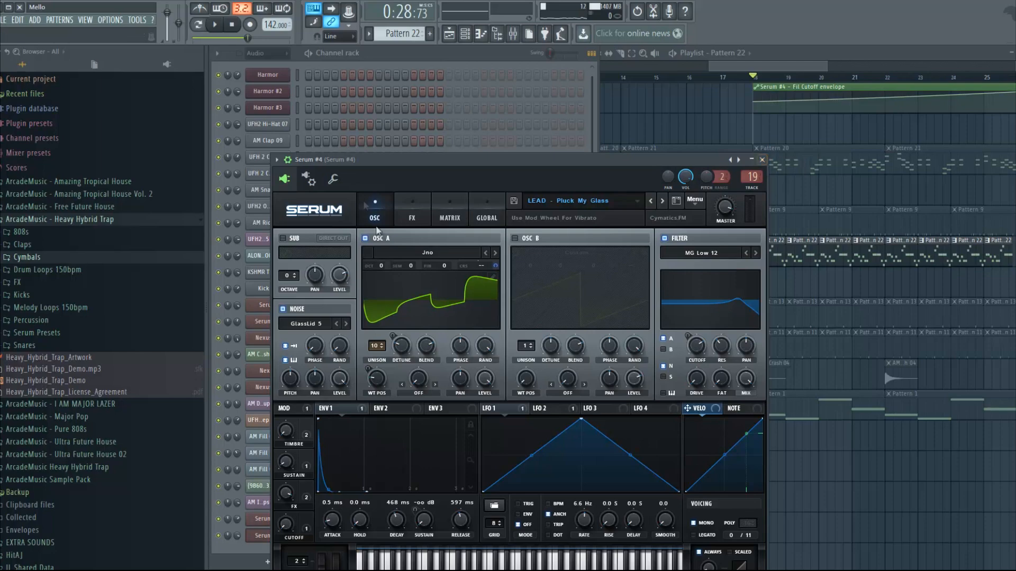
drag(395, 169, 414, 111)
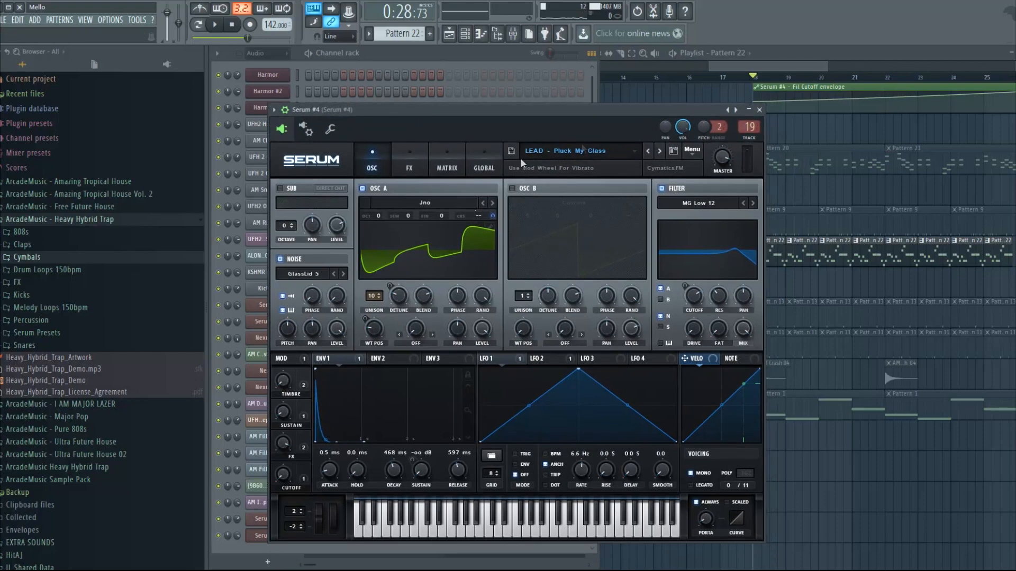
click(760, 111)
Step: Briefly play the Serum #4 part, and open its mixer track's Fruity Reeverb, Soundgoodizer and Fruity Stereo Shaper
key(space)
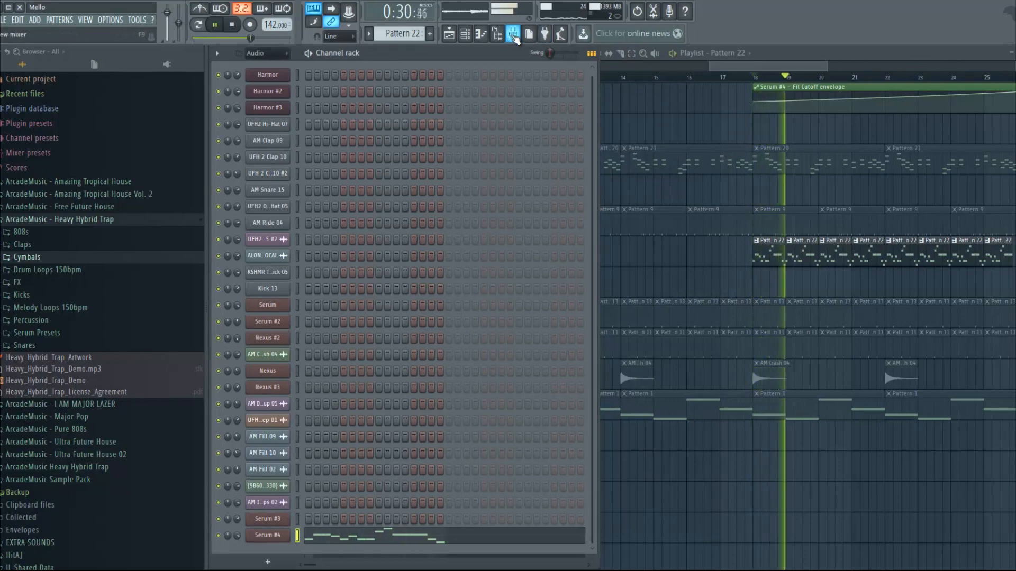
click(511, 35)
key(space)
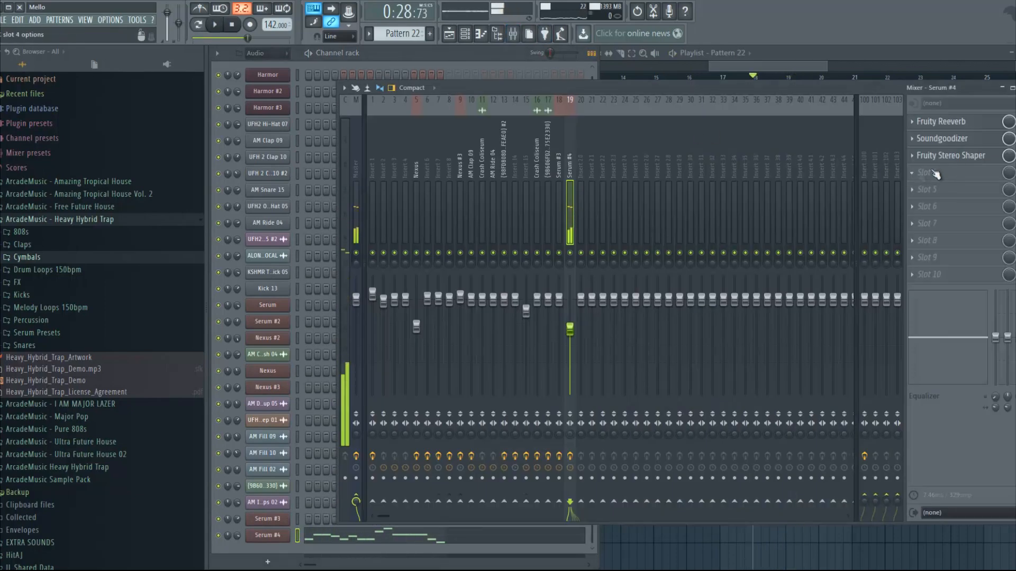
click(968, 125)
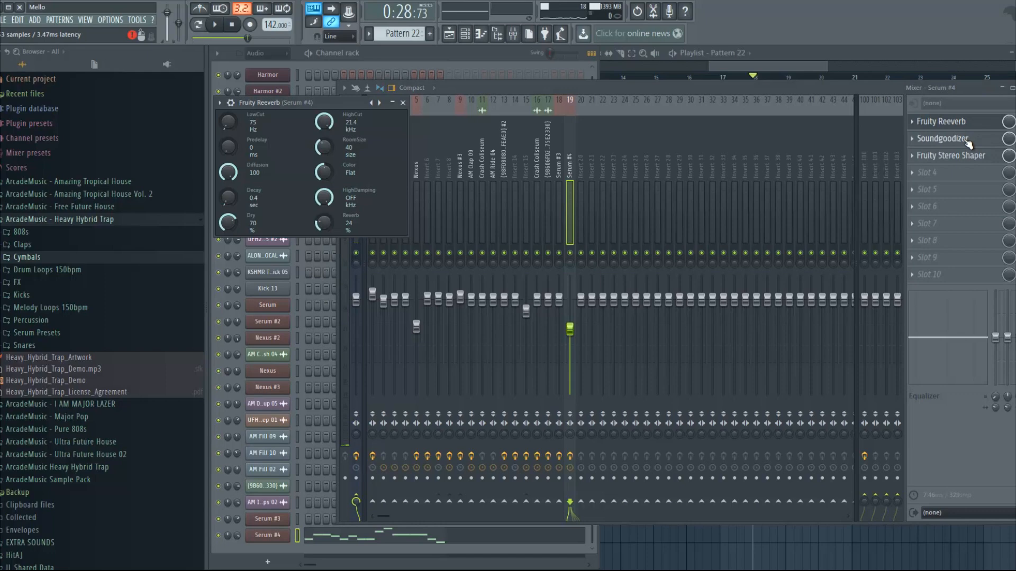
click(967, 140)
click(968, 157)
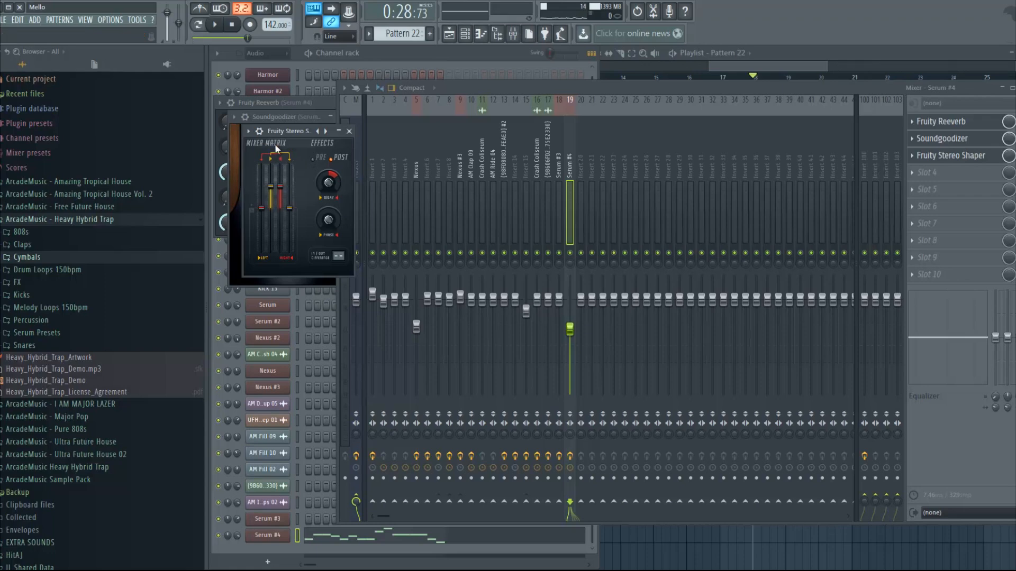
Step: Review the Soundgoodizer and Fruity Stereo Shaper settings, and play Serum #4 from bar 18 through its mixer effects
click(343, 132)
click(341, 131)
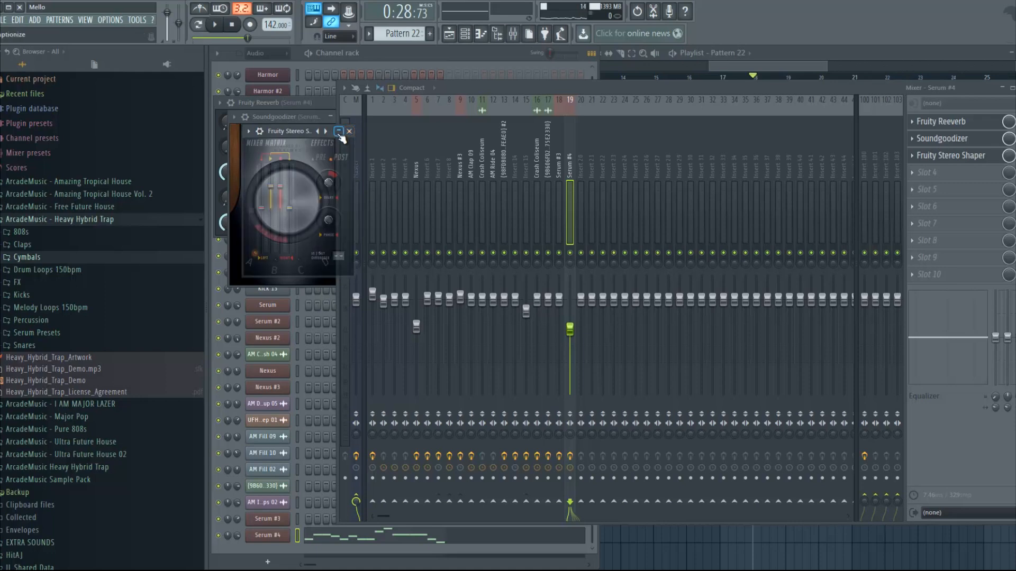
click(1015, 156)
key(space)
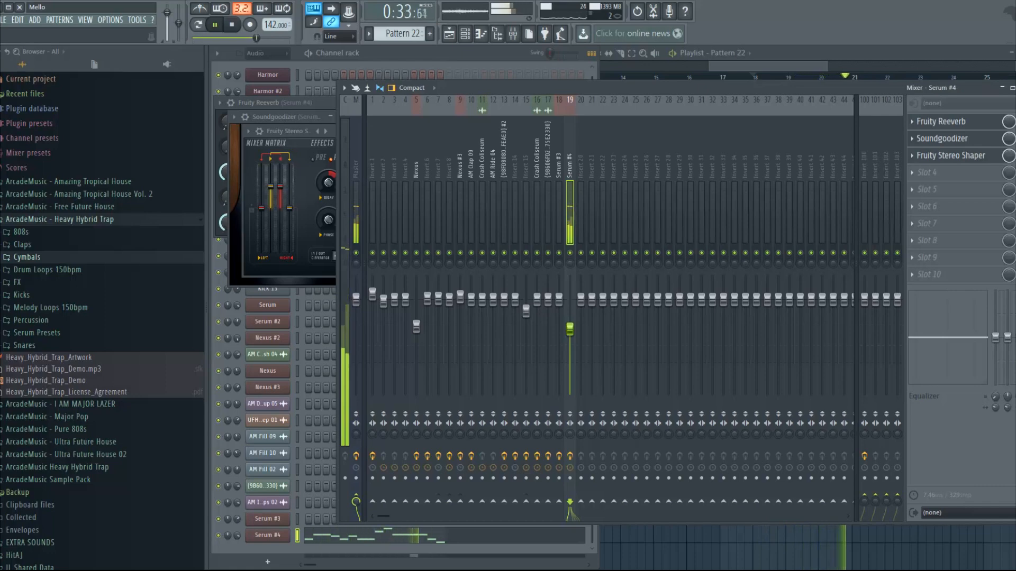
key(space)
Step: Close Serum #4's Fruity Stereo Shaper, Soundgoodizer and Fruity Reeverb windows
click(283, 131)
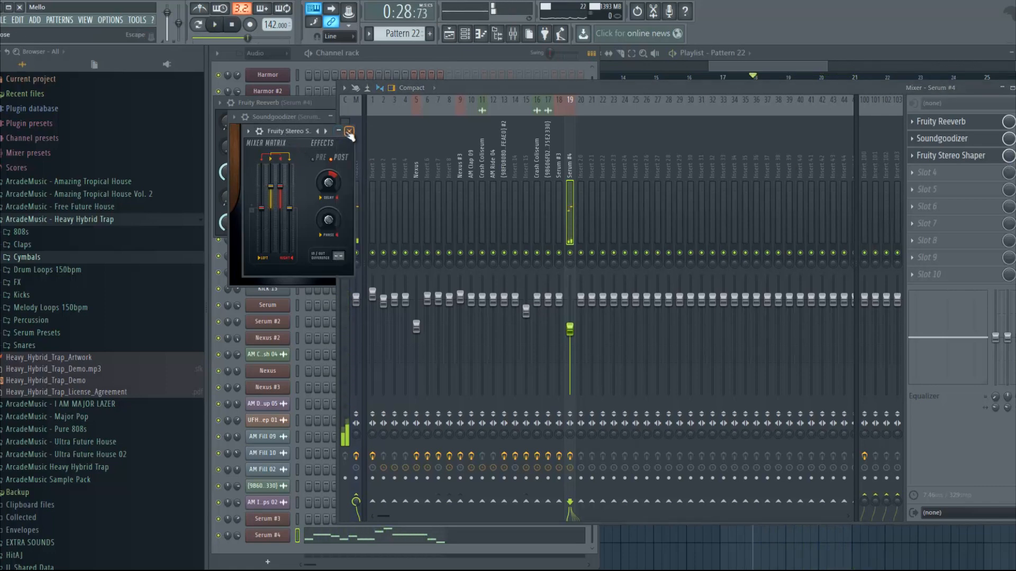
click(355, 131)
click(266, 119)
click(341, 117)
click(303, 107)
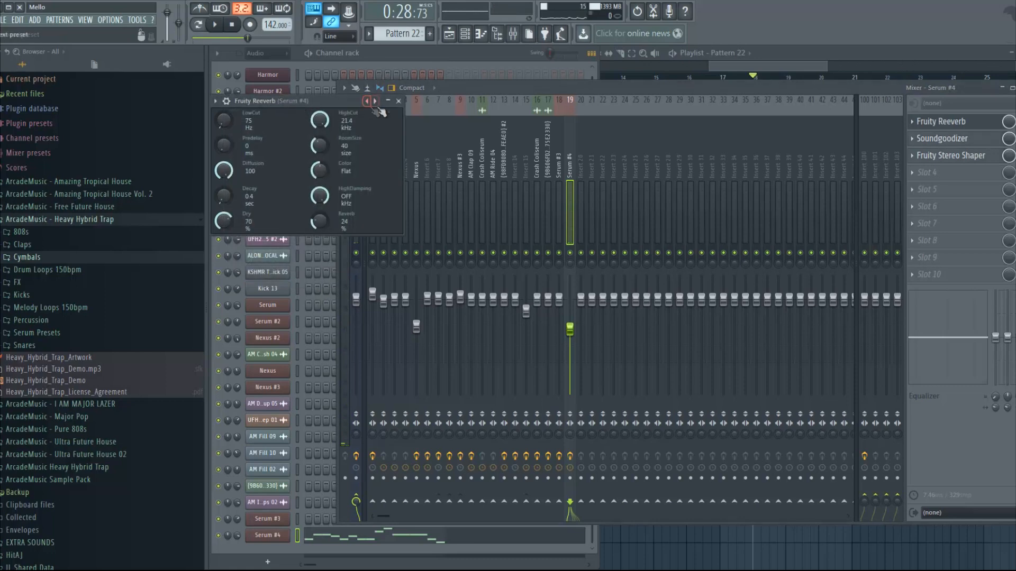
click(401, 103)
Step: Return to the playlist and unsolo Track 6 so that all tracks are enabled
click(811, 56)
drag(769, 66, 750, 67)
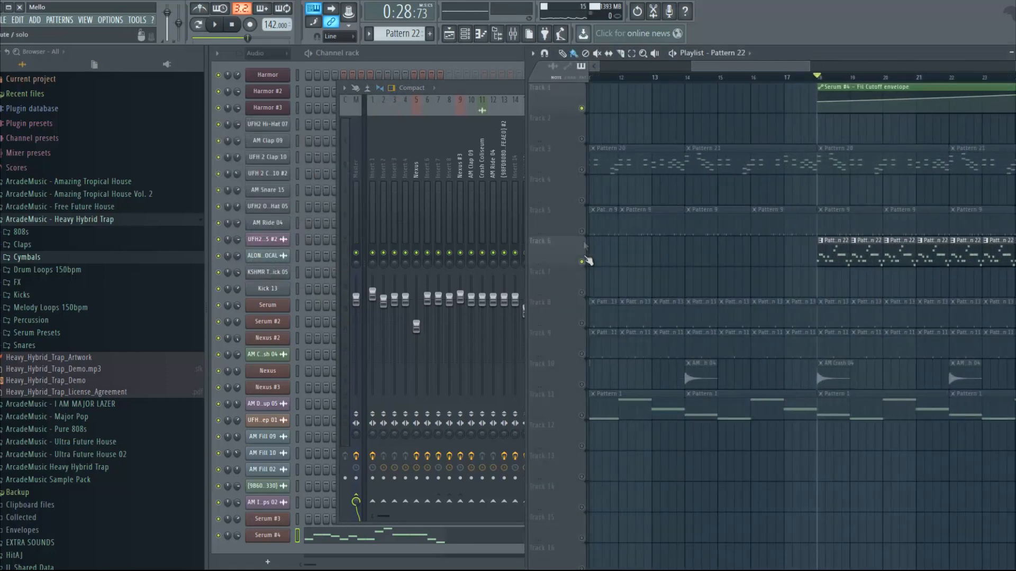
right_click(582, 261)
right_click(582, 261)
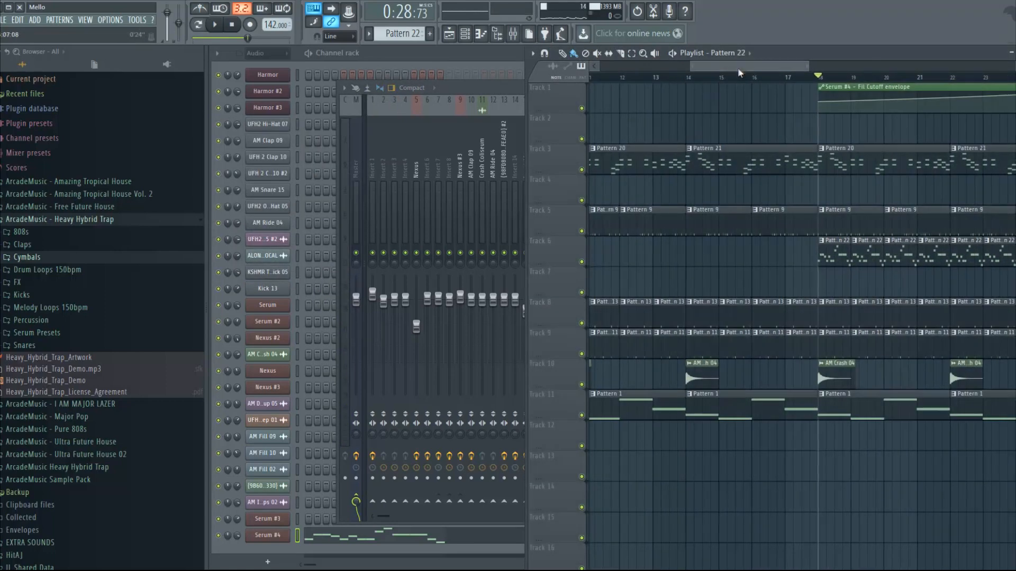
Step: Play the full arrangement from bar 9 of the playlist
drag(741, 69, 720, 68)
click(608, 78)
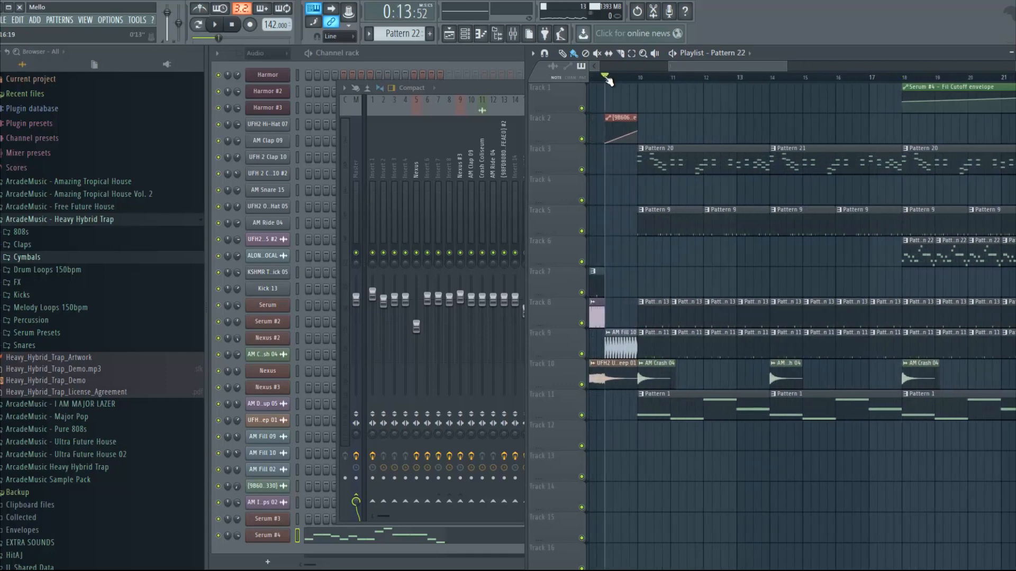
scroll(609, 79, down, 3)
key(space)
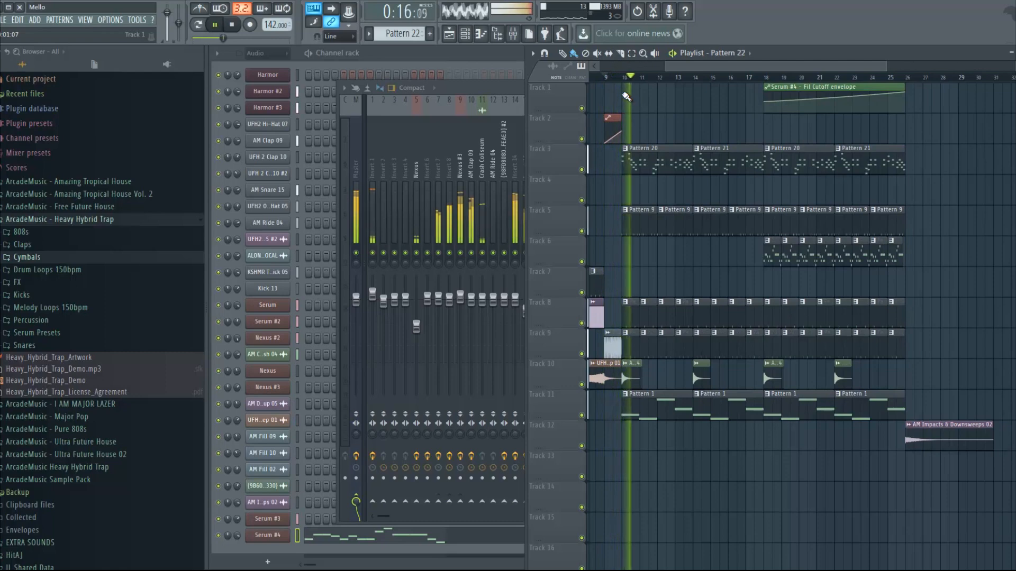
Step: Close the mixer and select Pattern 21 on playlist Track 3 while the song plays
click(497, 81)
key(F9)
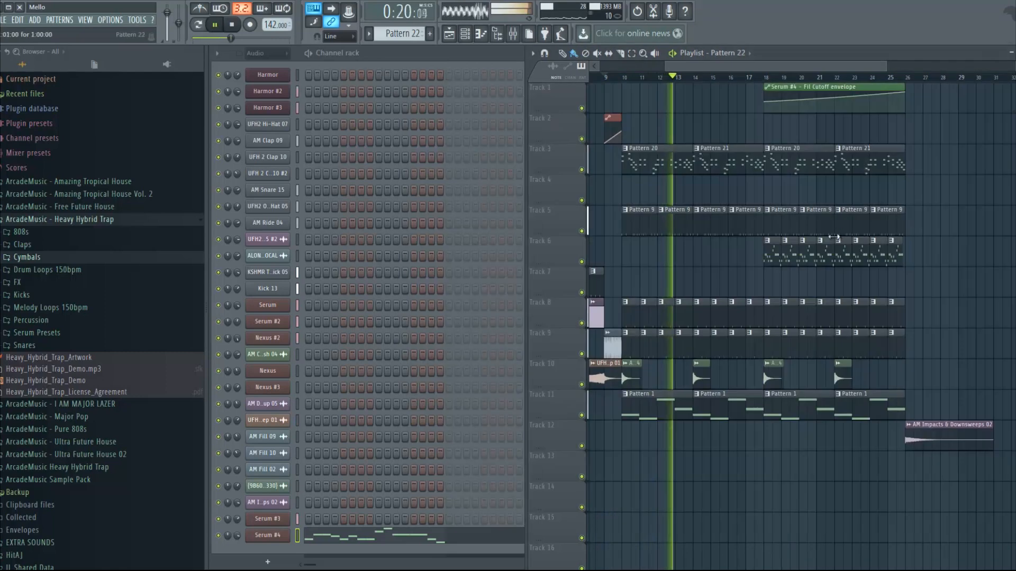
click(745, 164)
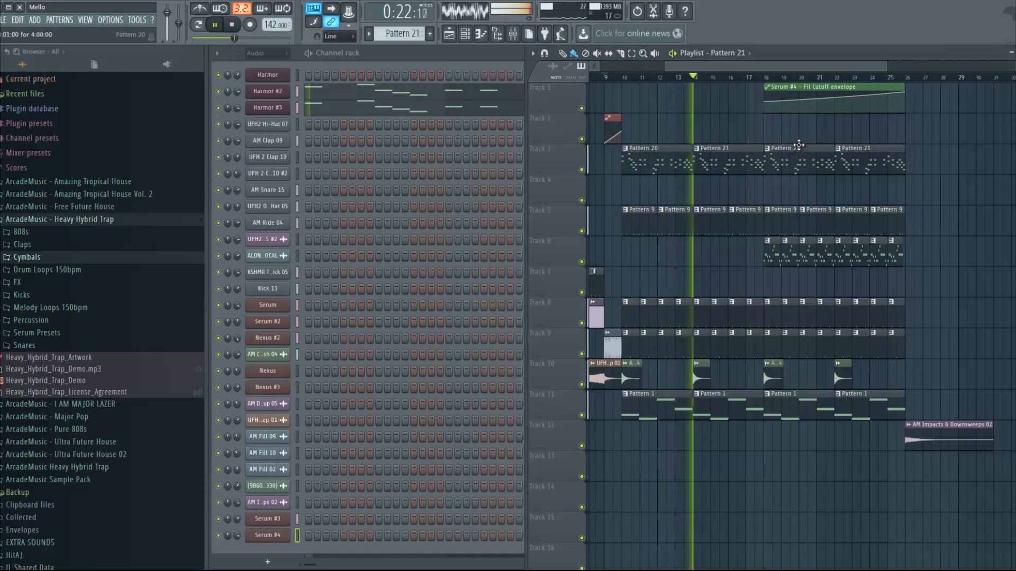
Step: Follow the drop's playback through to the Track 12 downsweep after bar 26, and stop the song
drag(740, 68, 759, 68)
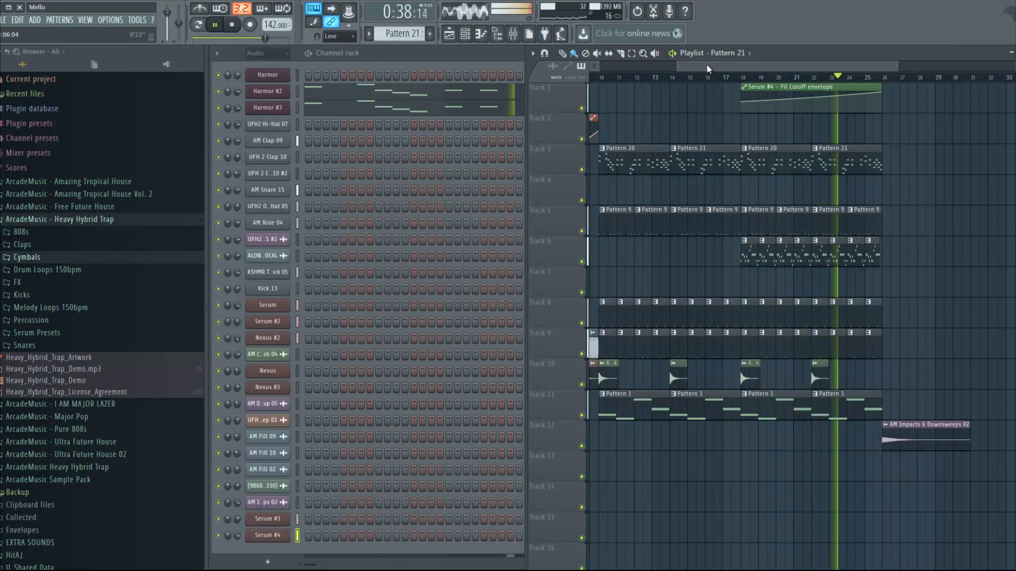
drag(707, 68, 735, 72)
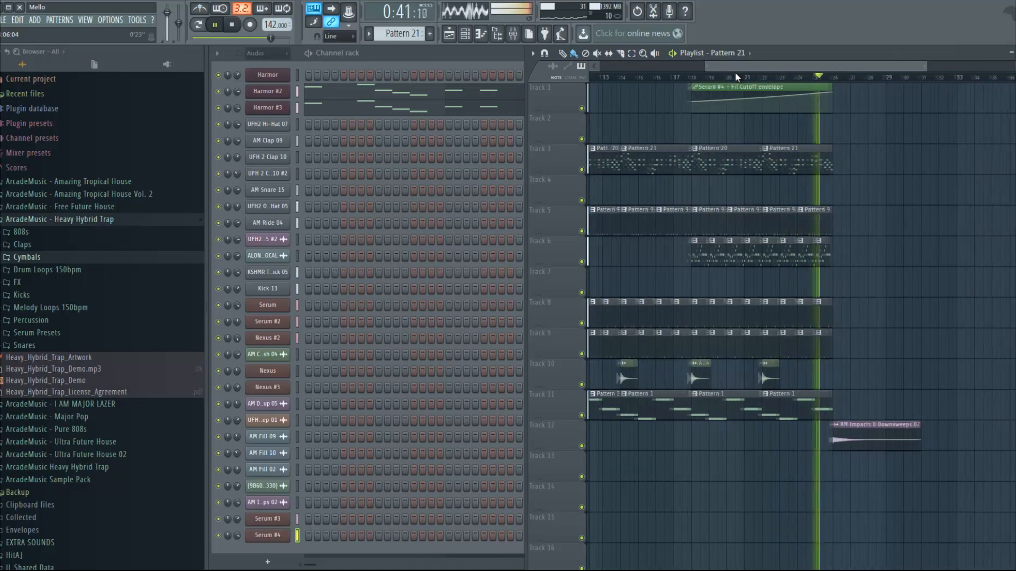
click(231, 26)
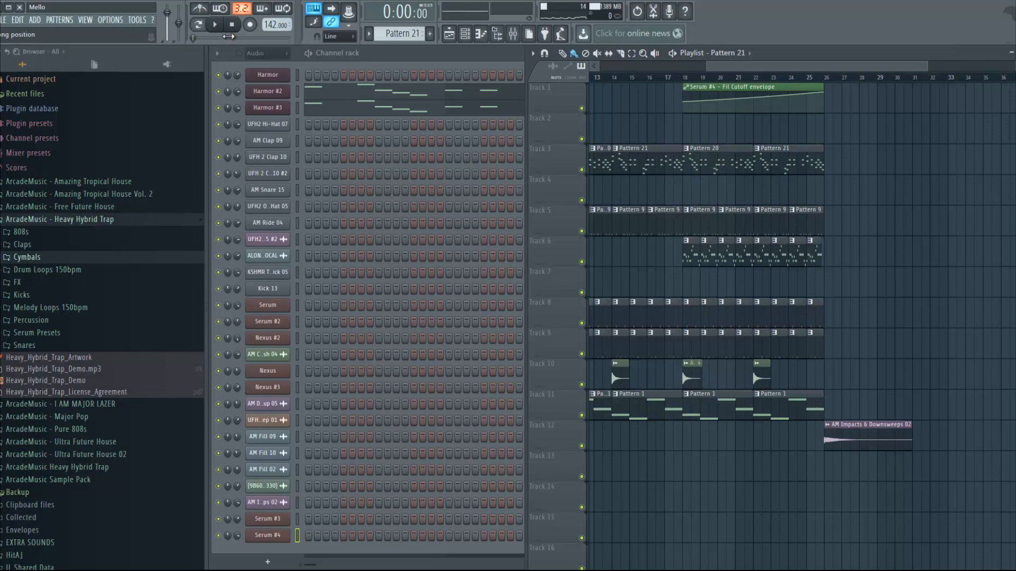
Step: Look over the arrangement from its beginning and place the playhead at bar 8, near the end of the buildup
drag(732, 68, 608, 91)
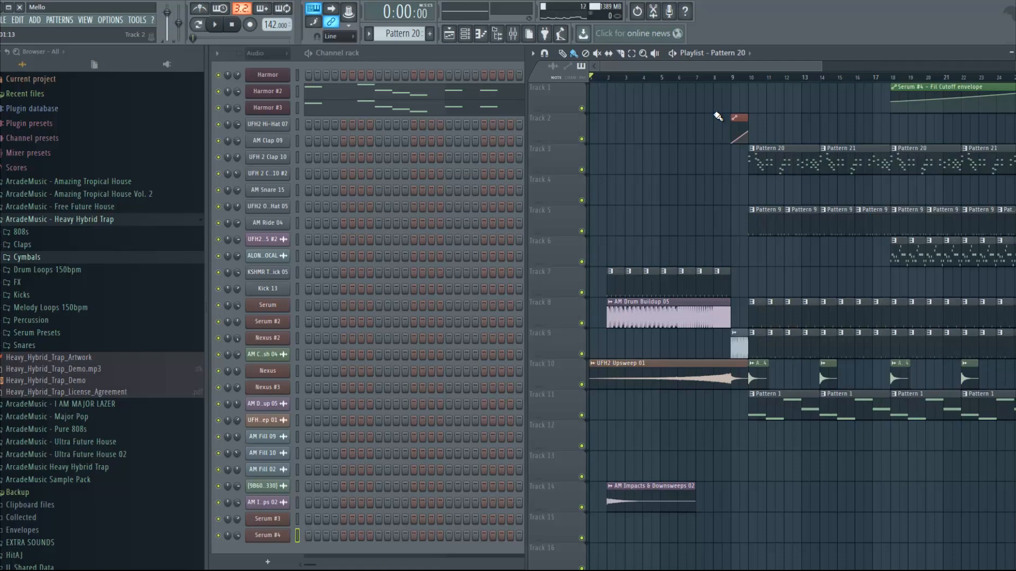
scroll(823, 79, right, 4)
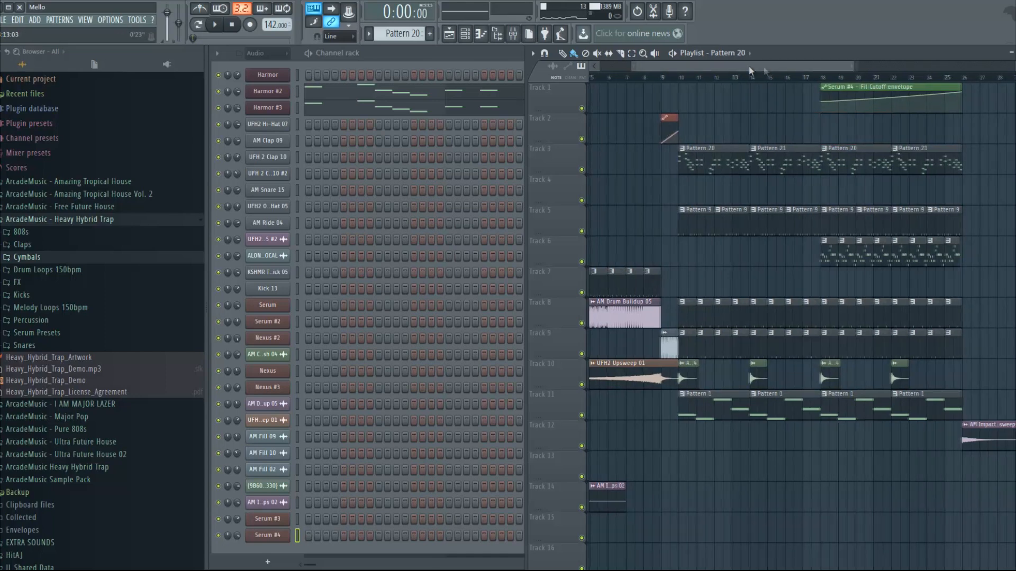
drag(763, 66, 727, 66)
click(714, 77)
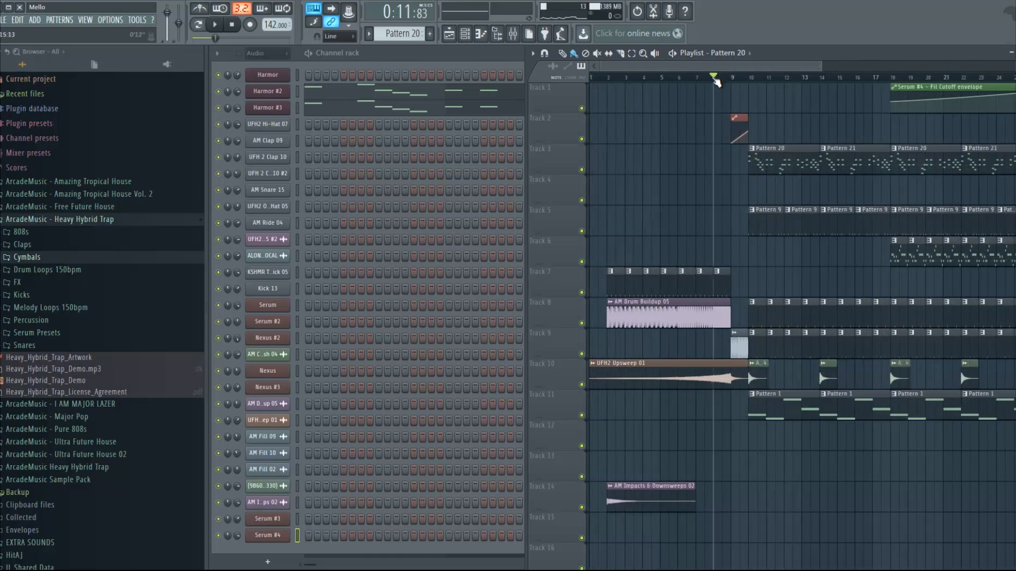